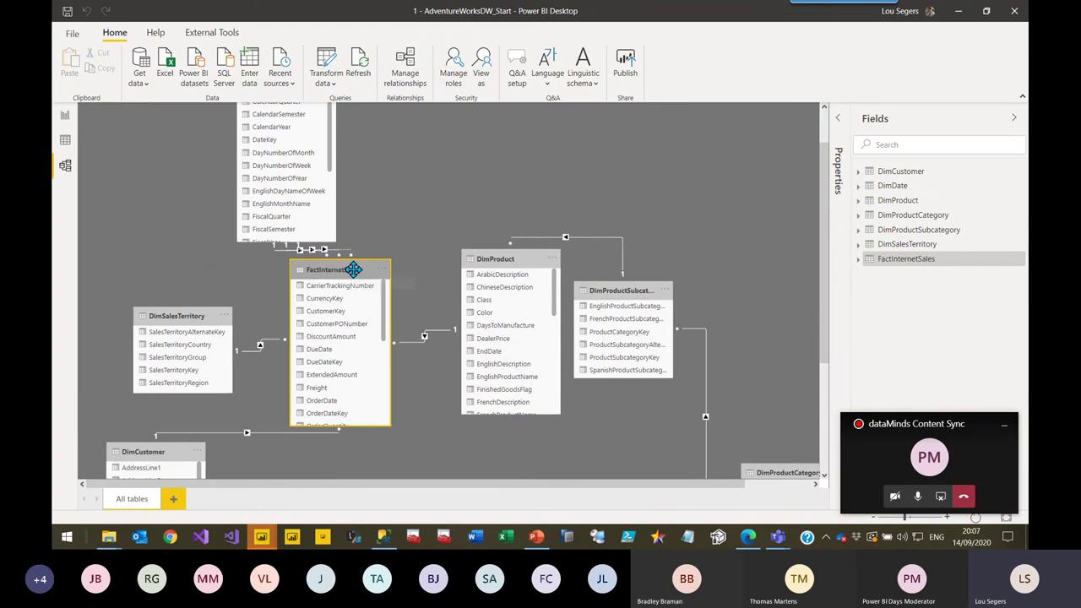
# Step: Look over the tables in the model diagram and move the DimCustomer table directly beneath FactInternetSales
pyautogui.moveTo(353, 270); pyautogui.dragTo(356, 273)
pyautogui.click(486, 258)
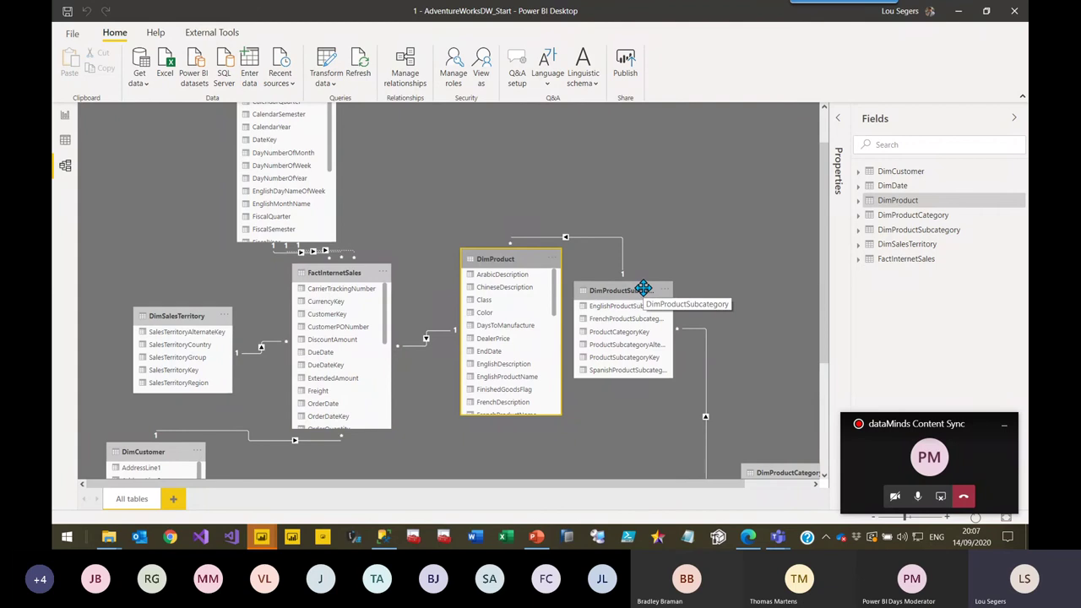
pyautogui.click(177, 314)
pyautogui.scroll(2, 156, 253)
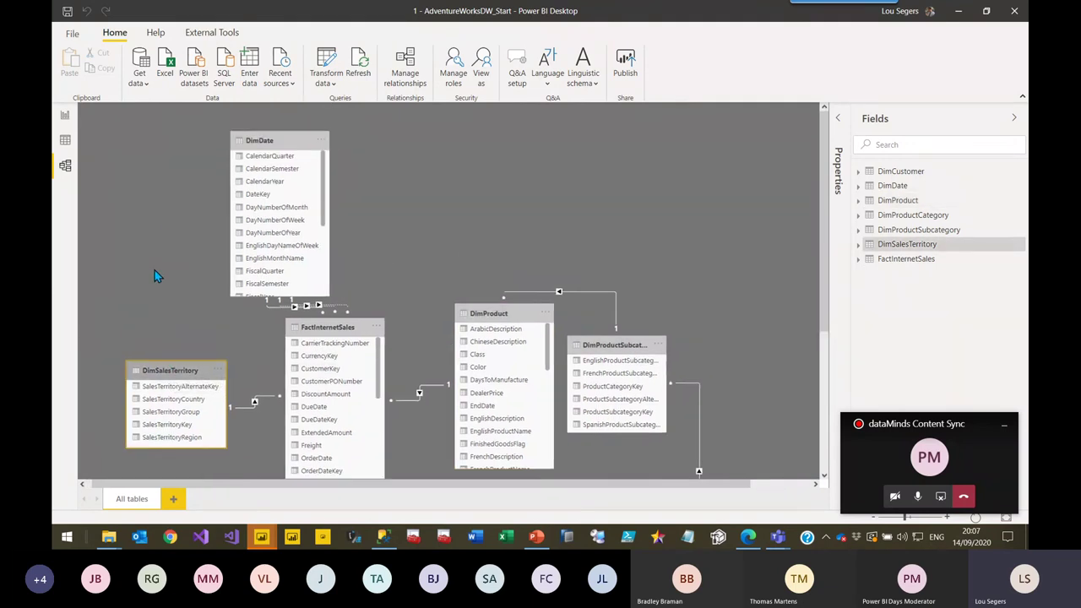
pyautogui.scroll(-5, 159, 253)
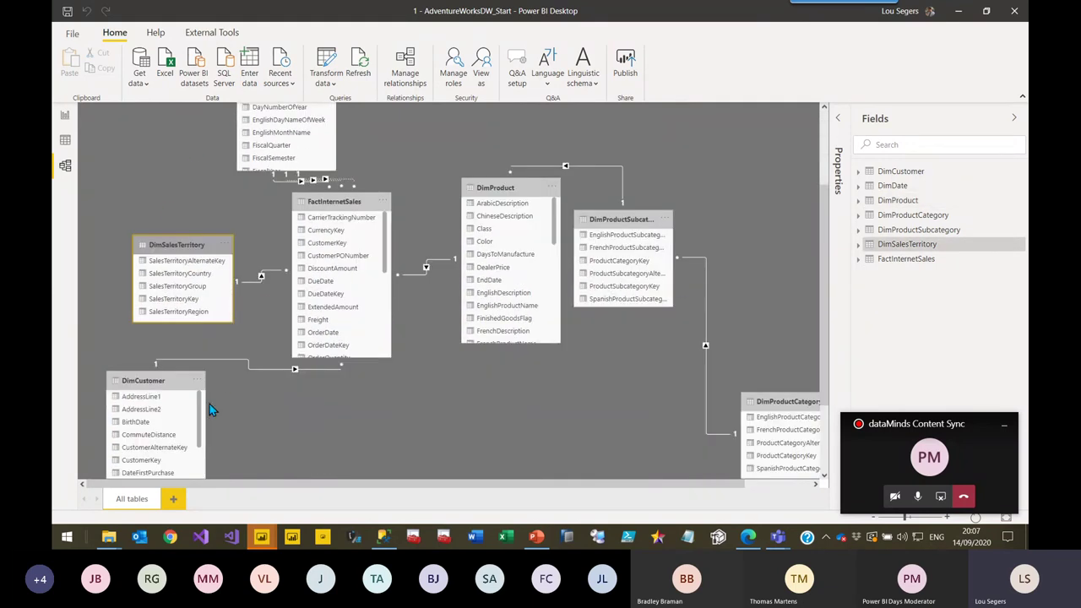
pyautogui.moveTo(176, 381); pyautogui.dragTo(323, 391)
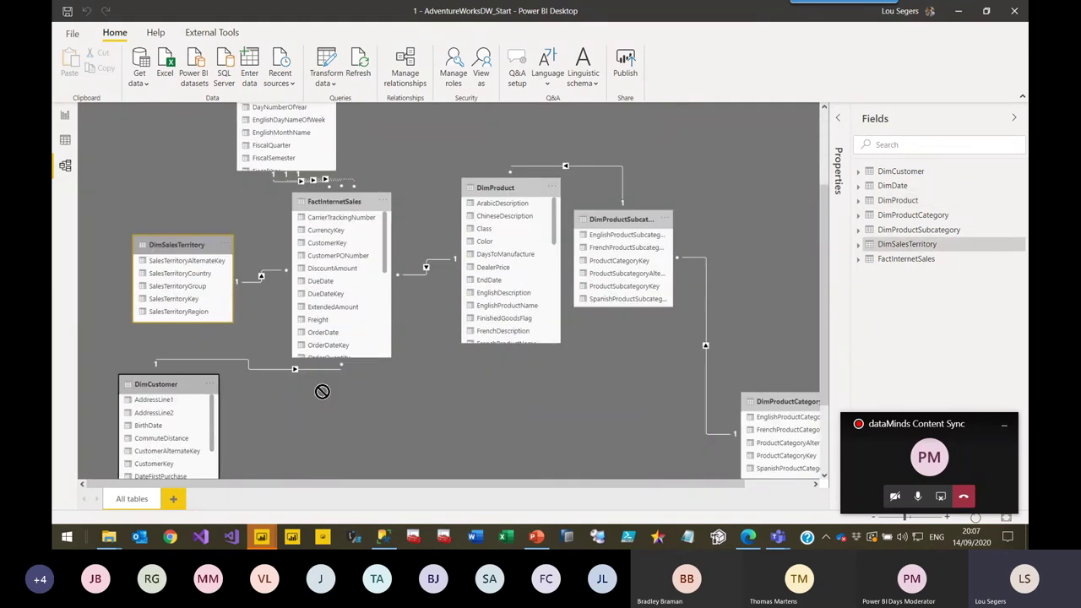
pyautogui.click(498, 392)
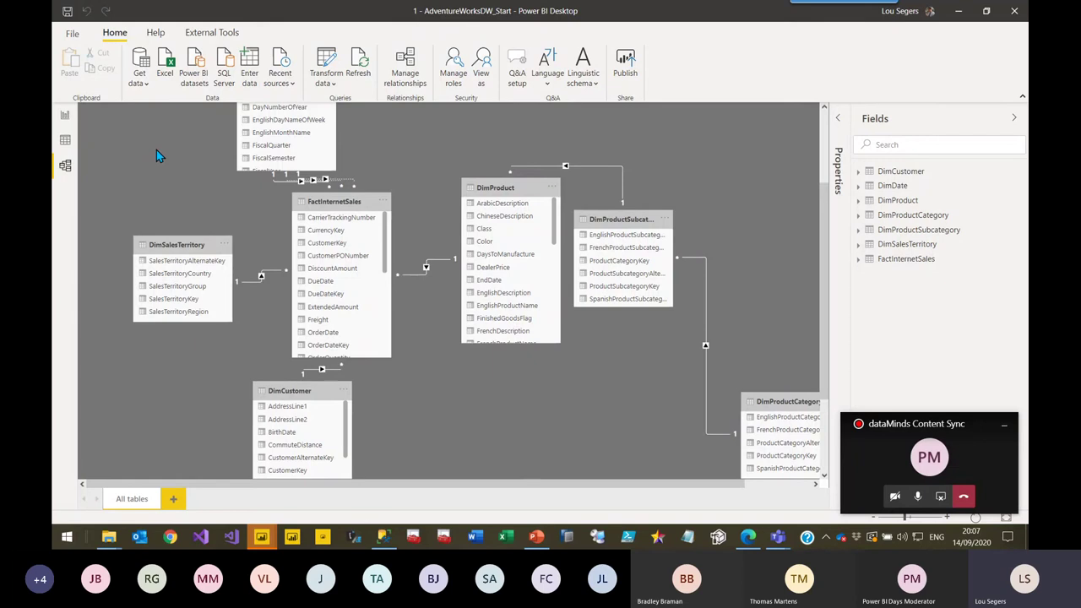
# Step: Switch to the report page and select the Product Filter slicer to see its fields
pyautogui.click(66, 116)
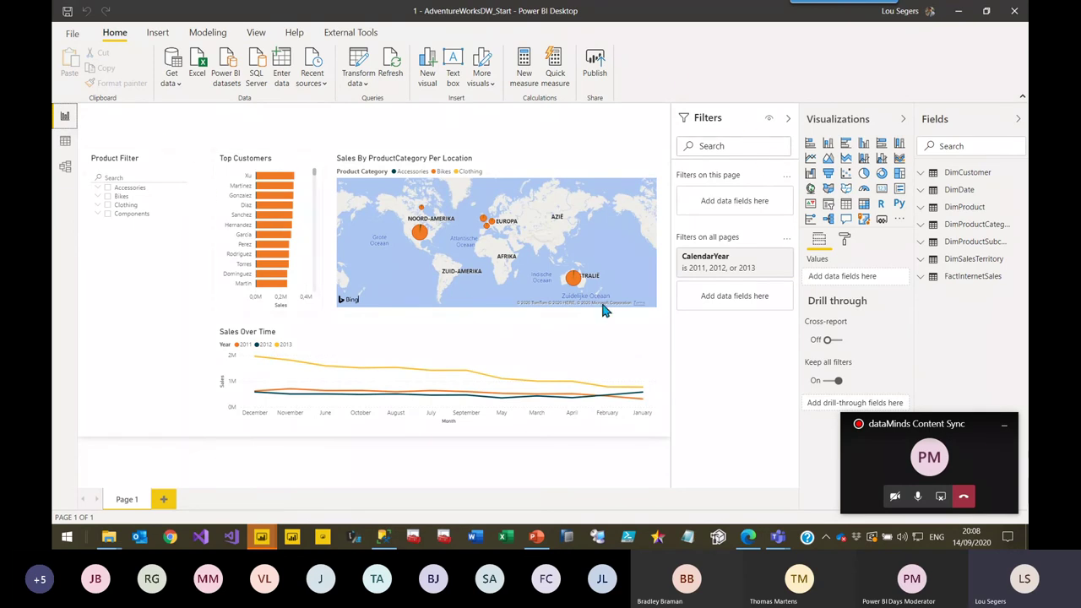
pyautogui.click(142, 292)
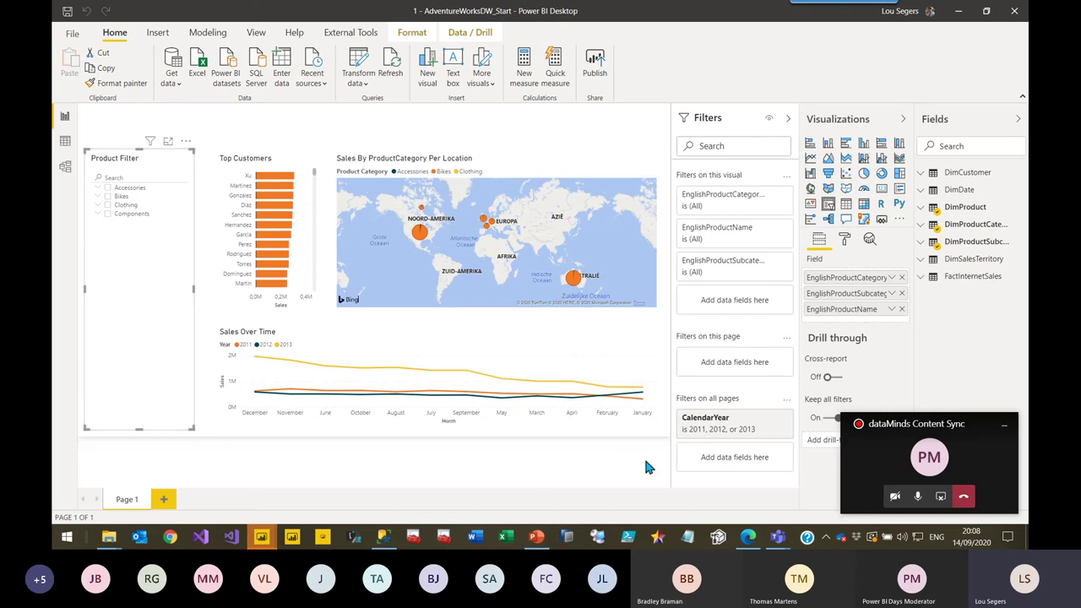
# Step: Switch to PowerPoint to view the slide in PowerBI_Background.pptx, close that file and return to the Power BI report
pyautogui.moveTo(539, 537)
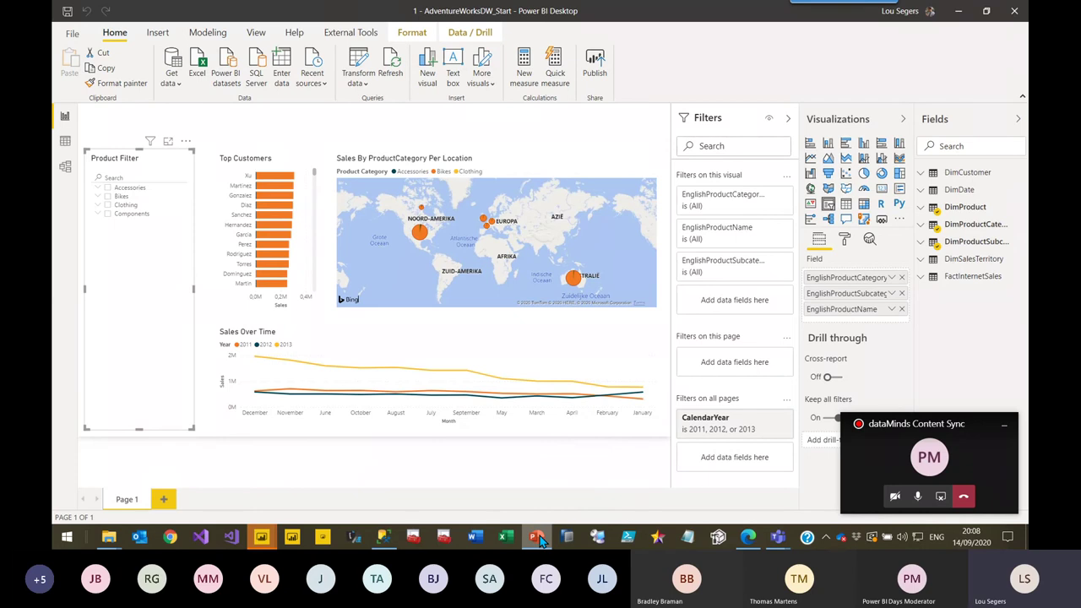
pyautogui.rightClick(539, 537)
pyautogui.click(554, 230)
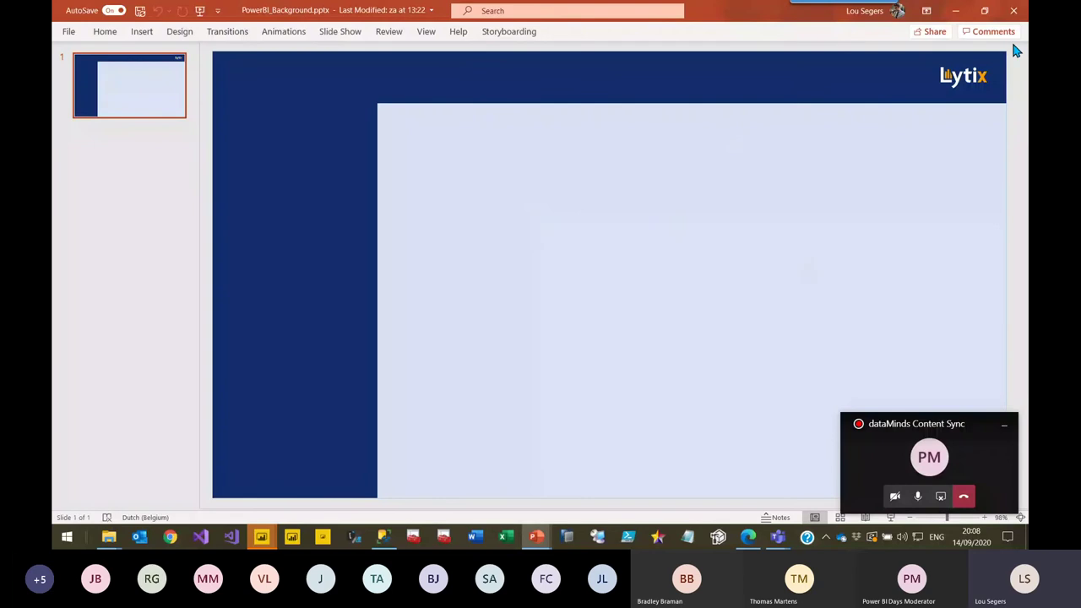
pyautogui.click(1014, 10)
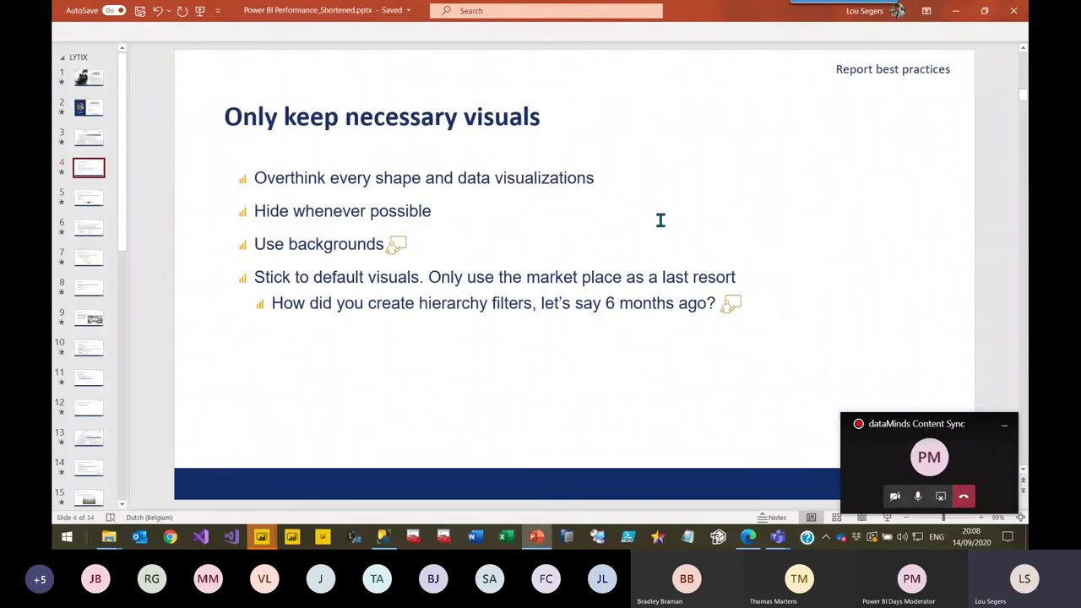
pyautogui.click(955, 10)
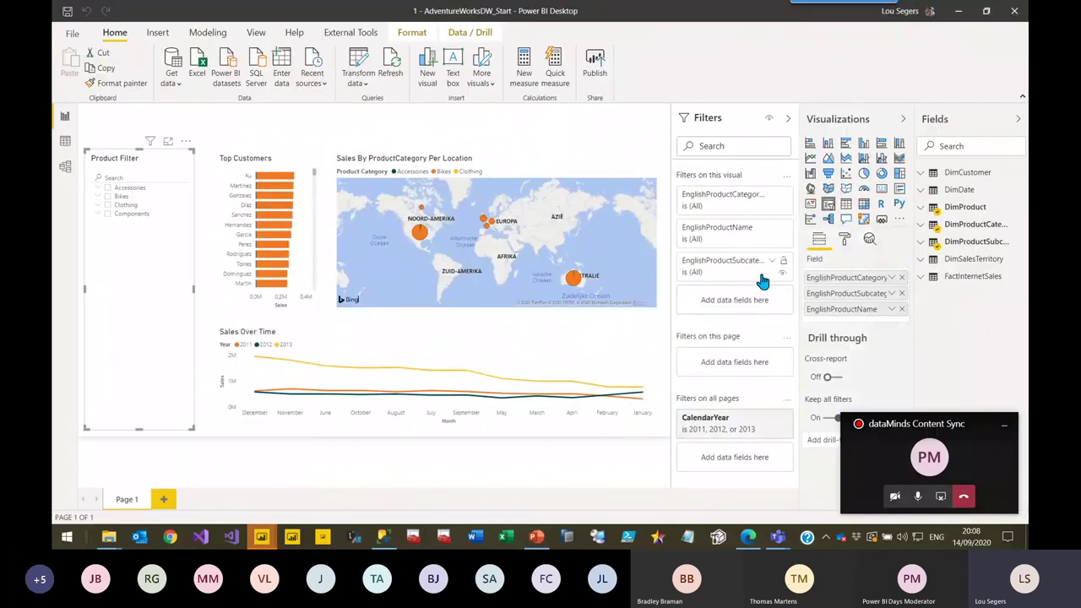
# Step: Set PowerBI_Background.png as the background image of the report page
pyautogui.click(615, 428)
pyautogui.click(844, 240)
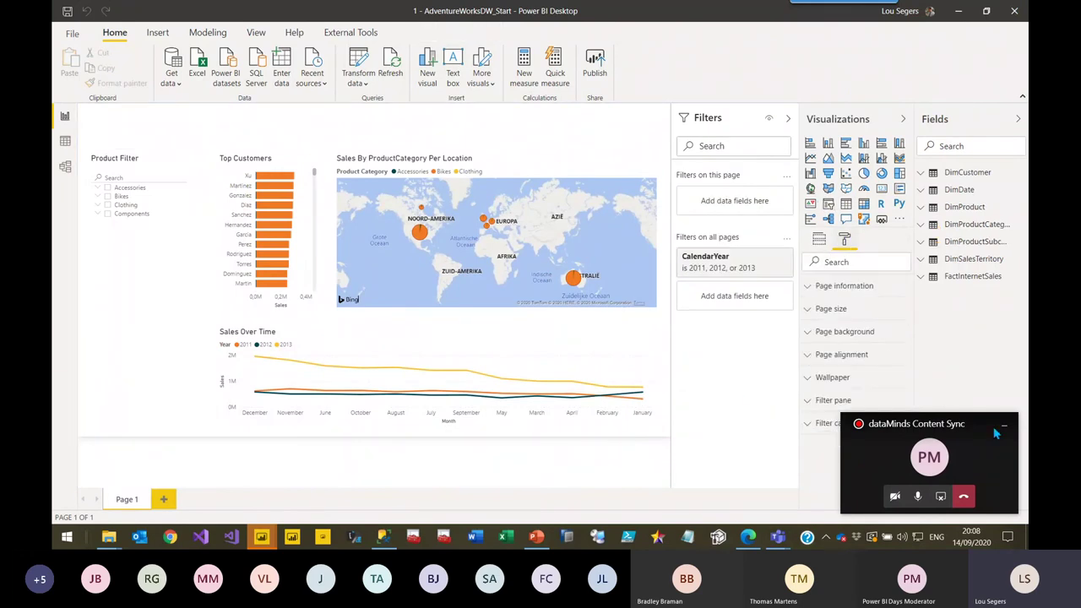
pyautogui.click(844, 331)
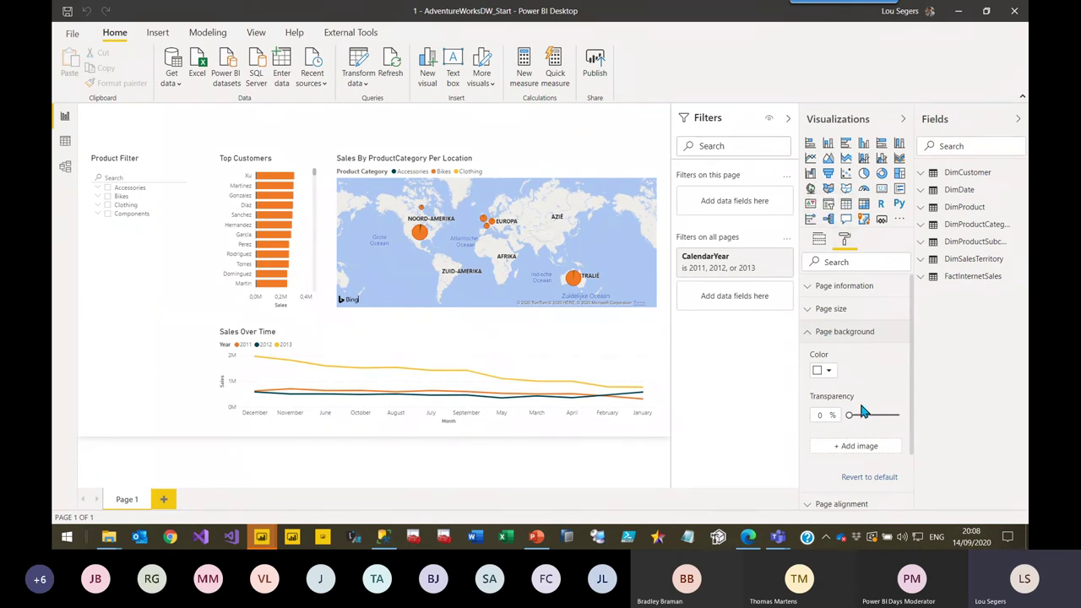
pyautogui.click(844, 449)
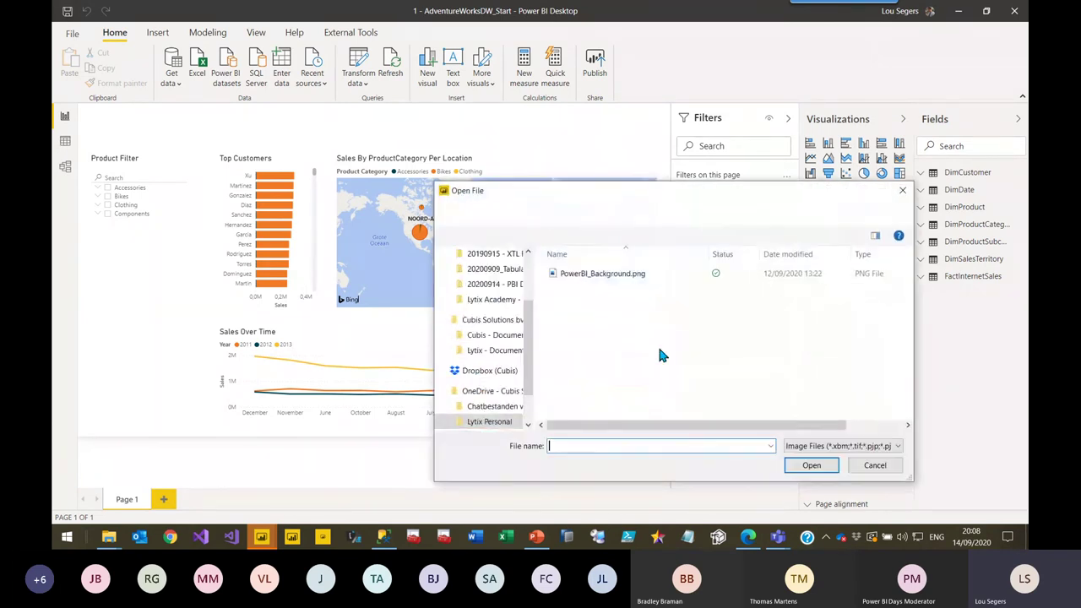
pyautogui.click(608, 274)
pyautogui.click(811, 466)
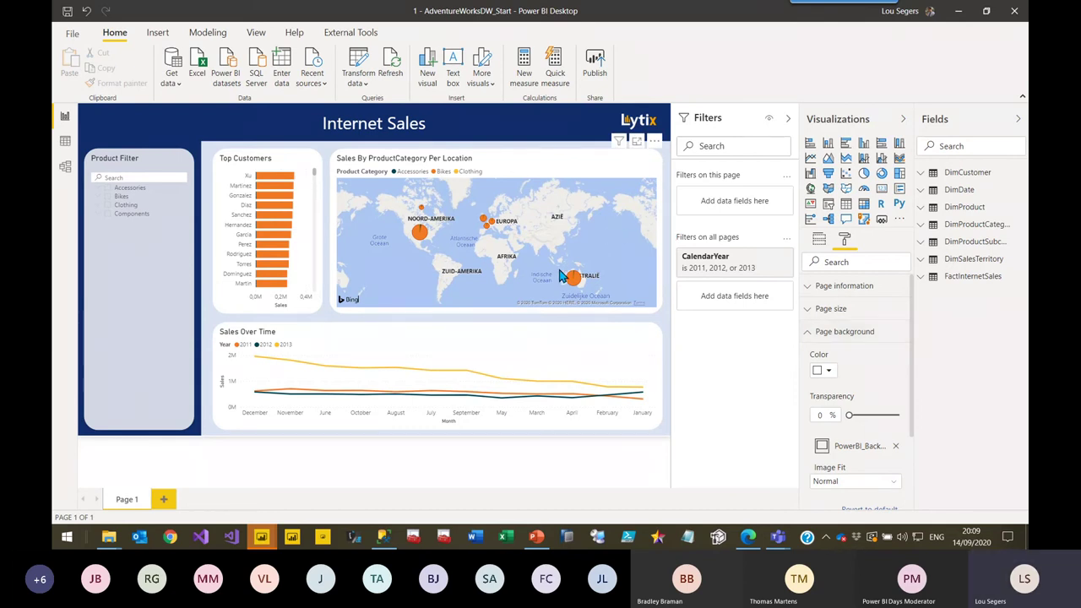
# Step: Check the "Only keep necessary visuals" slide in PowerPoint and return to the Power BI report
pyautogui.click(539, 541)
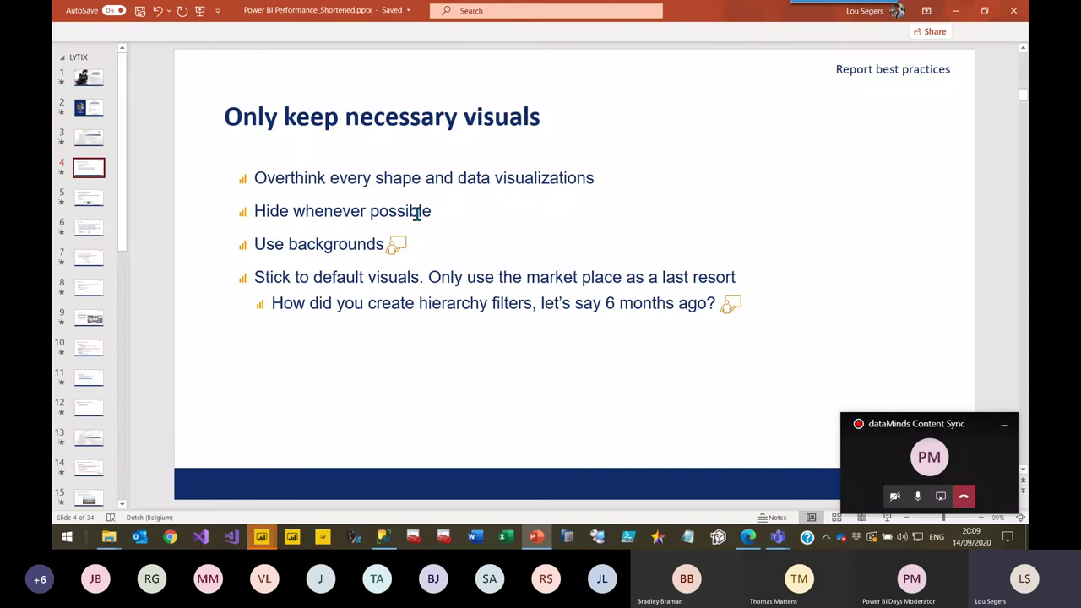
pyautogui.hotkey('alt', 'Tab')
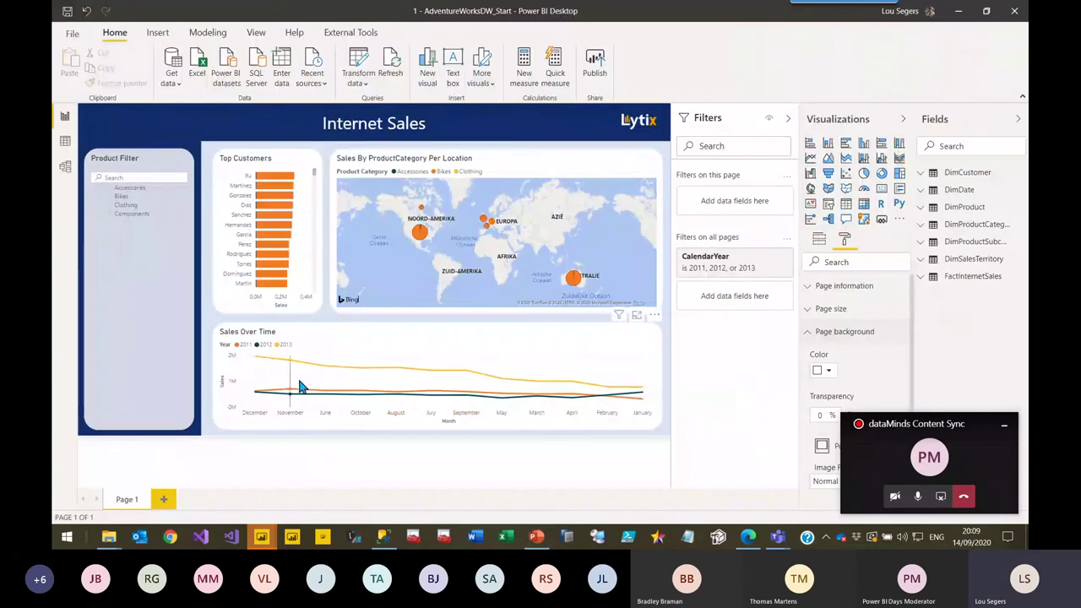
# Step: With the Product Filter slicer selected, search AppSource for "hierarchy" and import the HierarchySlicer visual into the report
pyautogui.click(171, 345)
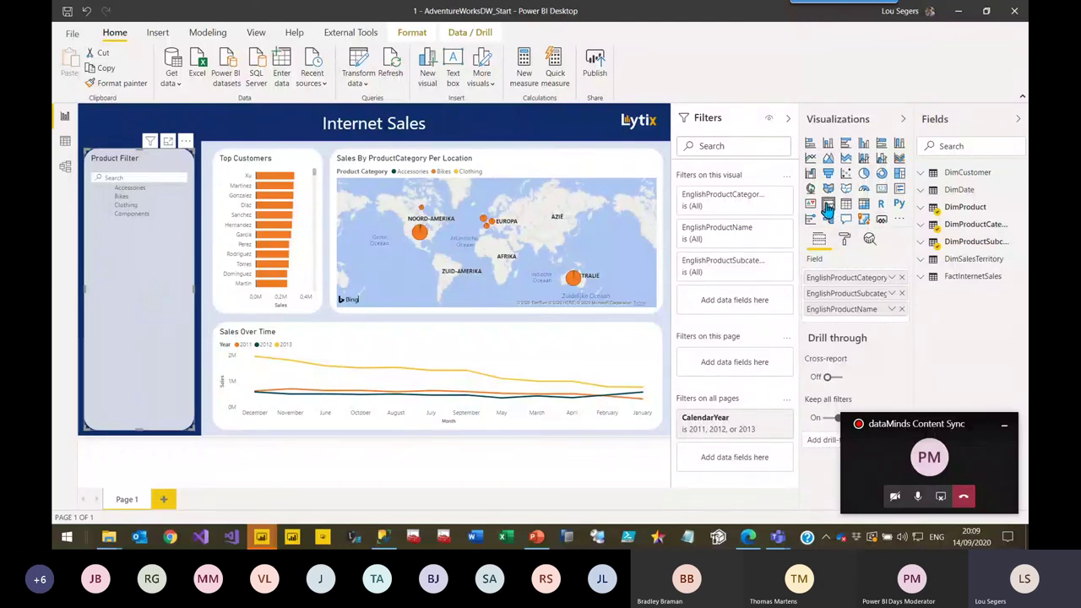
pyautogui.click(899, 220)
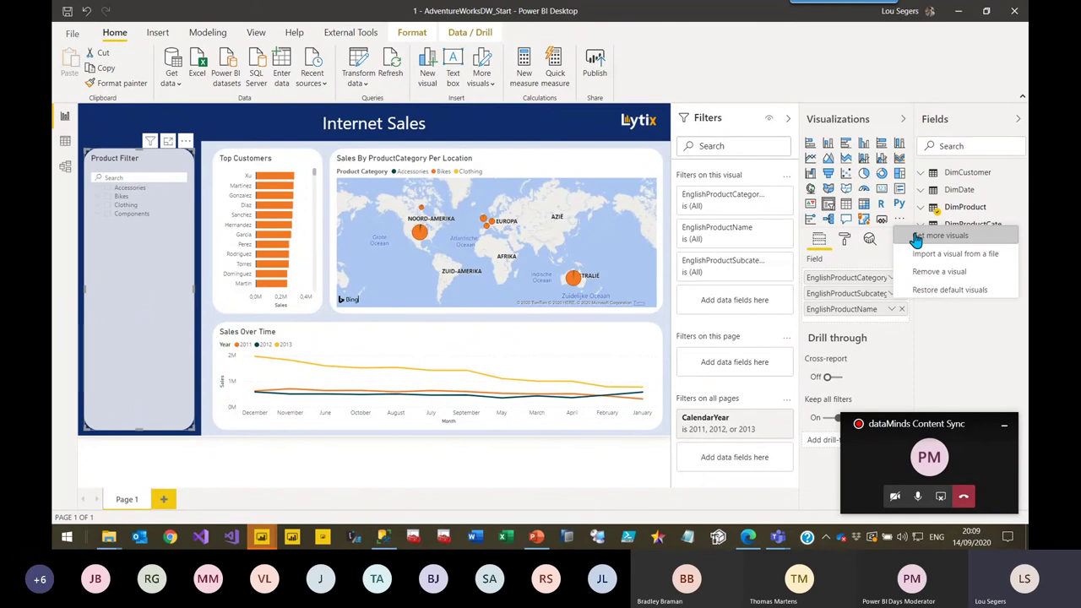
pyautogui.click(916, 240)
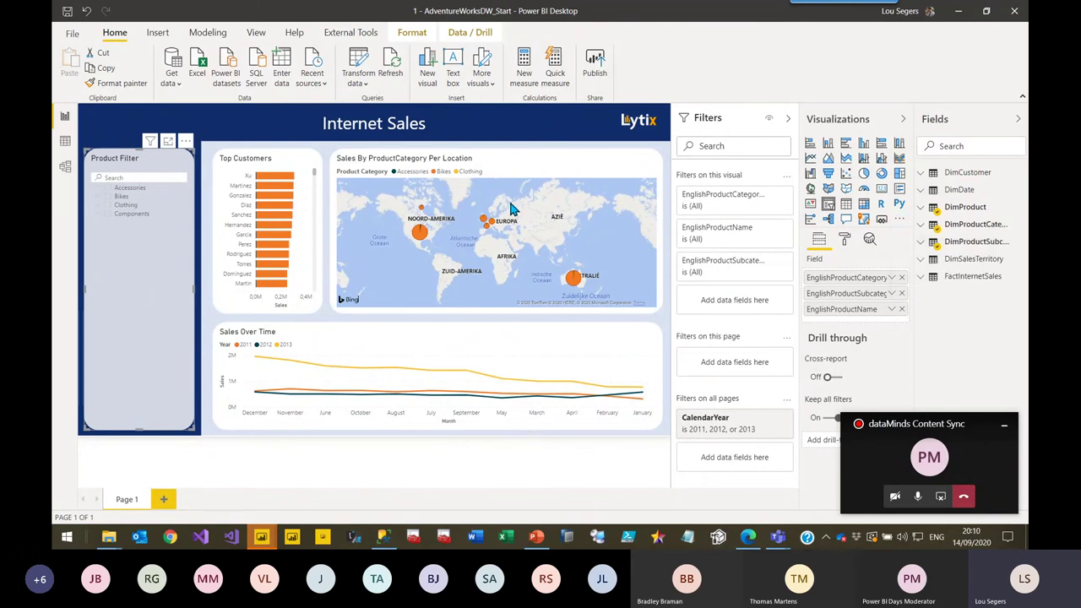
pyautogui.click(321, 160)
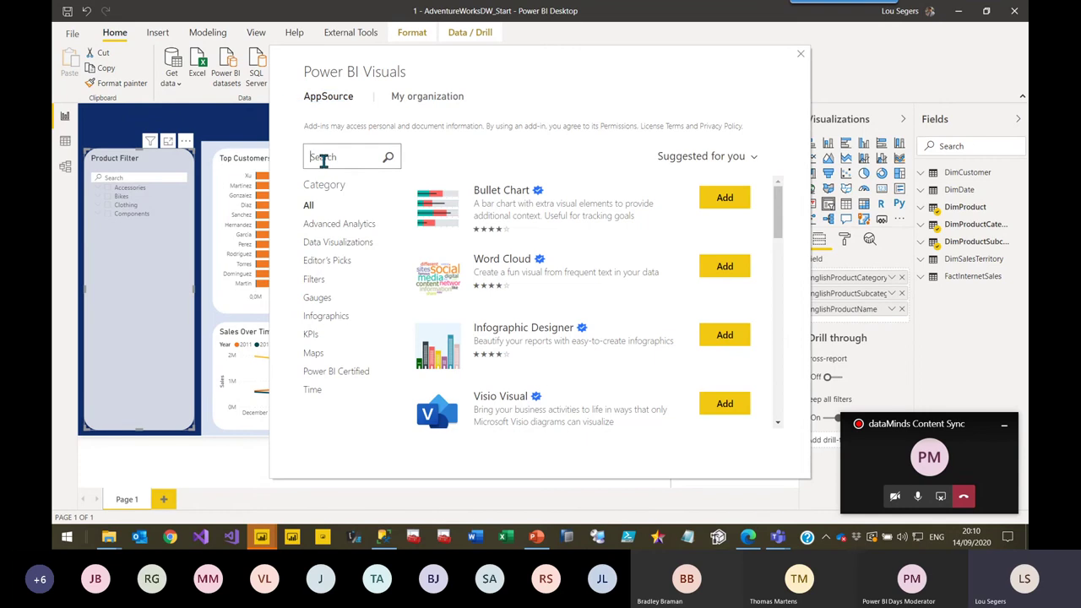
pyautogui.write('hierarchy')
pyautogui.click(388, 157)
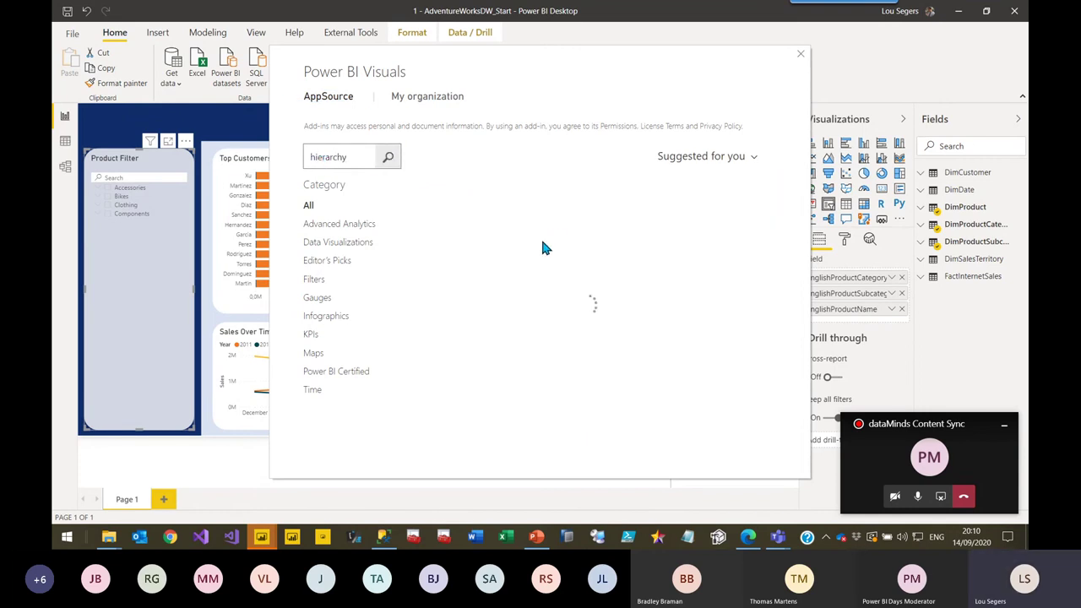
pyautogui.click(561, 415)
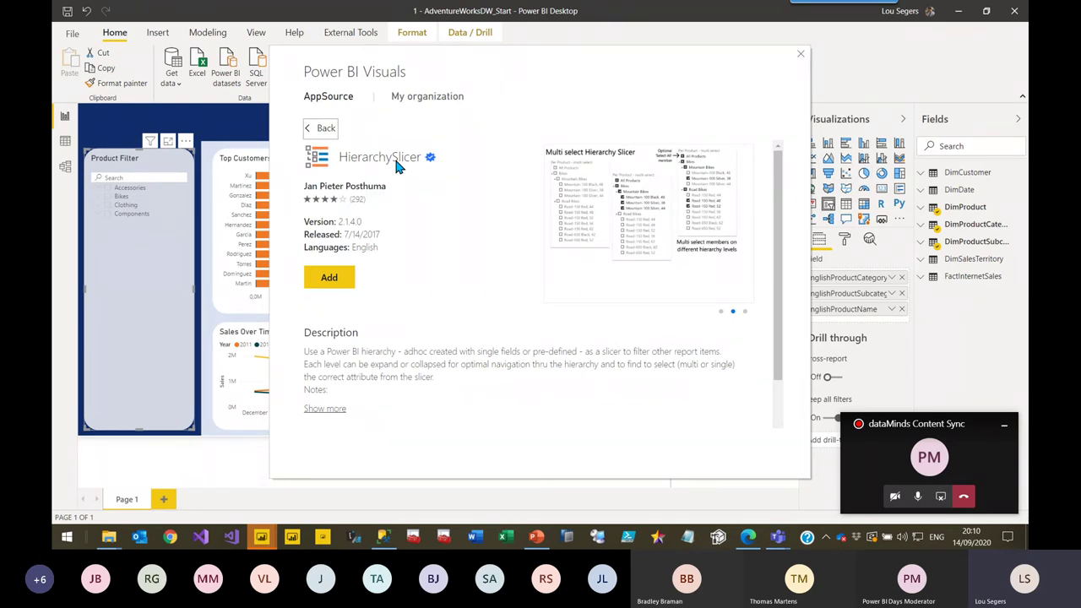
pyautogui.click(338, 287)
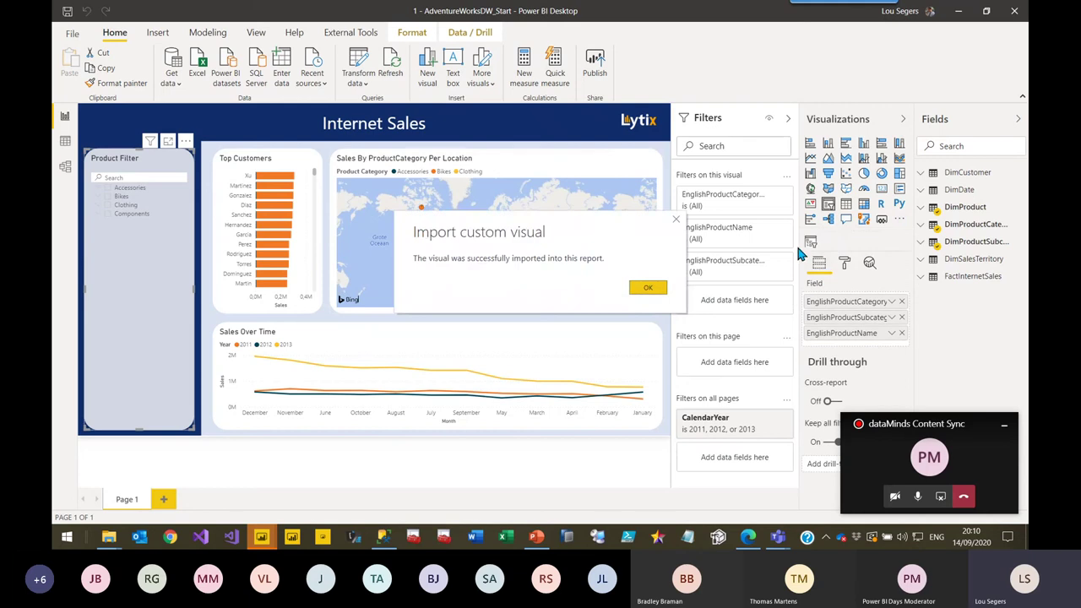
pyautogui.click(647, 287)
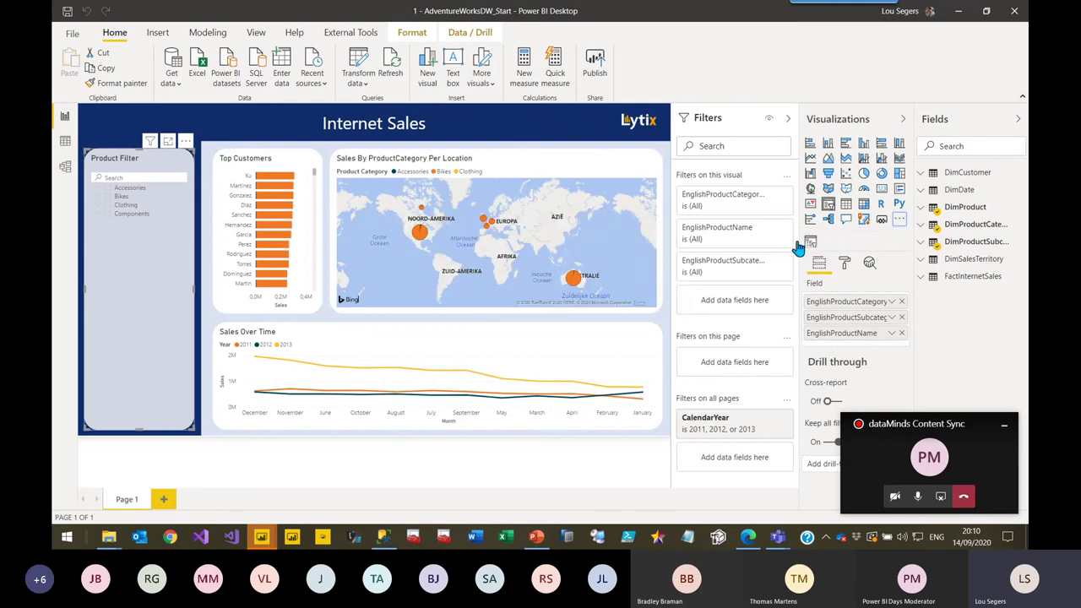
# Step: Convert the Product Filter slicer to the HierarchySlicer visual and test expanding and collapsing its Bikes and Mountain Bikes levels
pyautogui.click(811, 243)
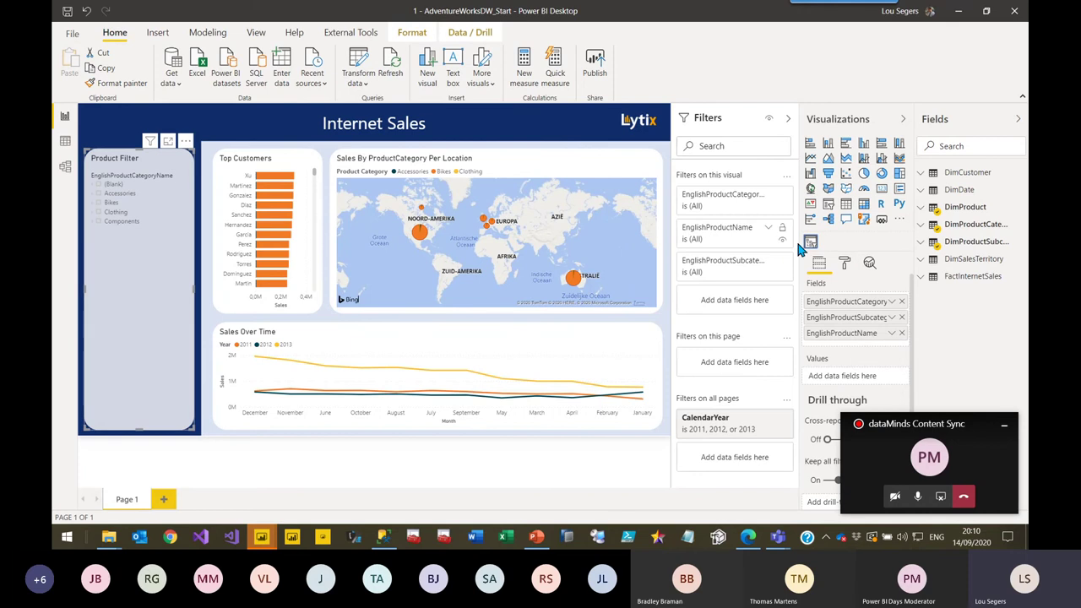
pyautogui.click(94, 203)
pyautogui.click(98, 214)
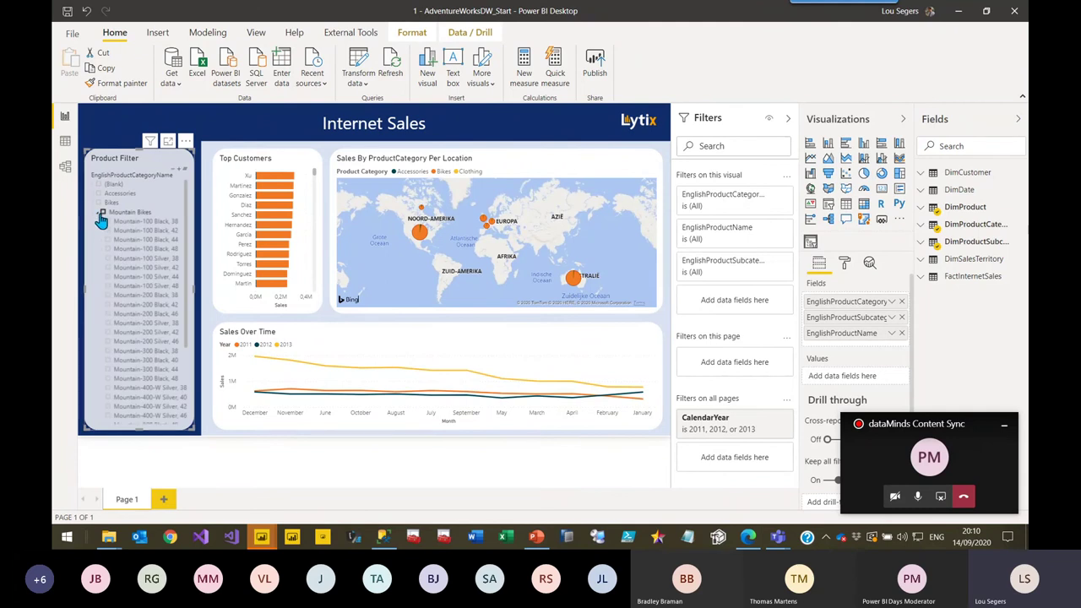
pyautogui.click(100, 213)
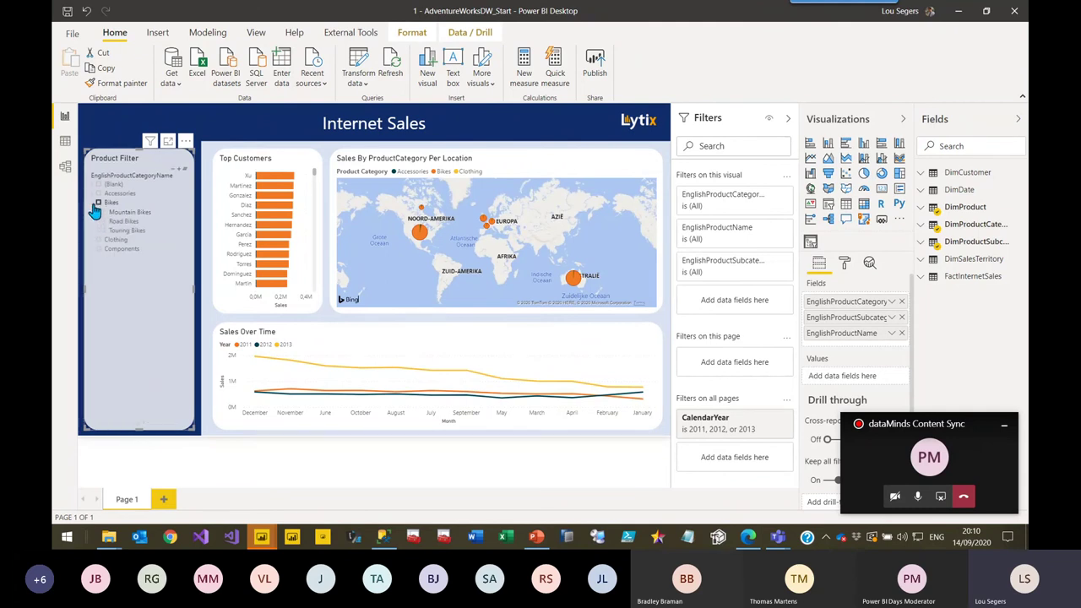
pyautogui.click(97, 203)
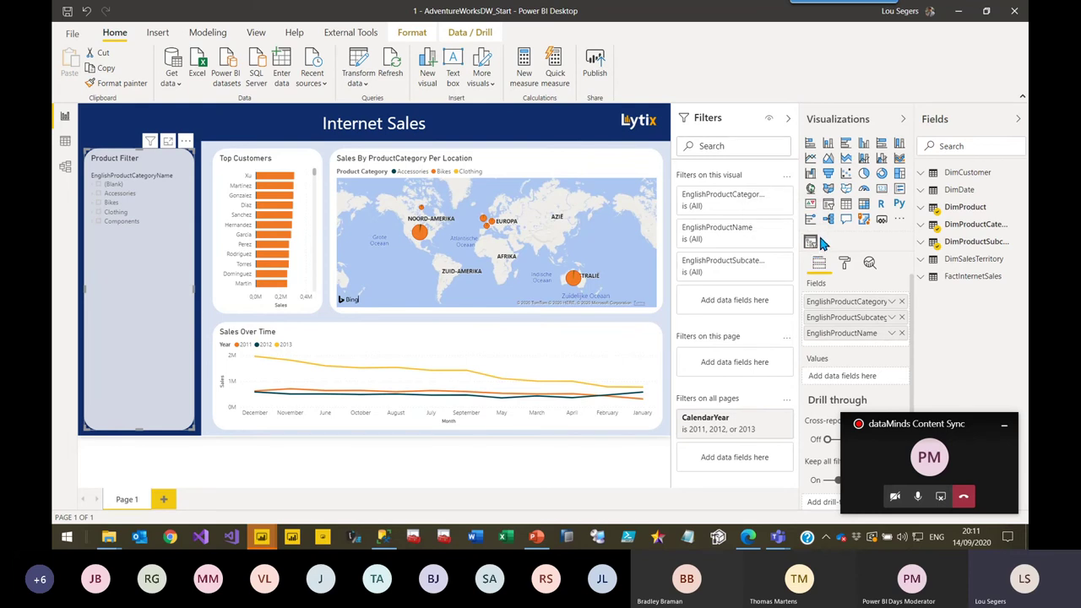
# Step: Show the Performance analyzer and collapse the Filters pane to give the report more room
pyautogui.click(255, 38)
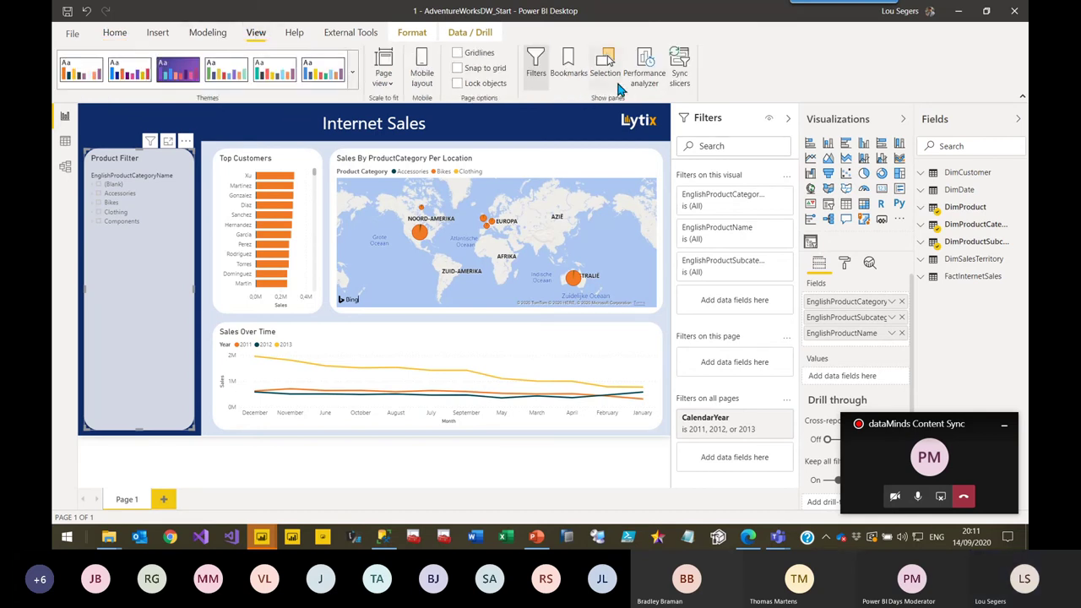
pyautogui.click(644, 76)
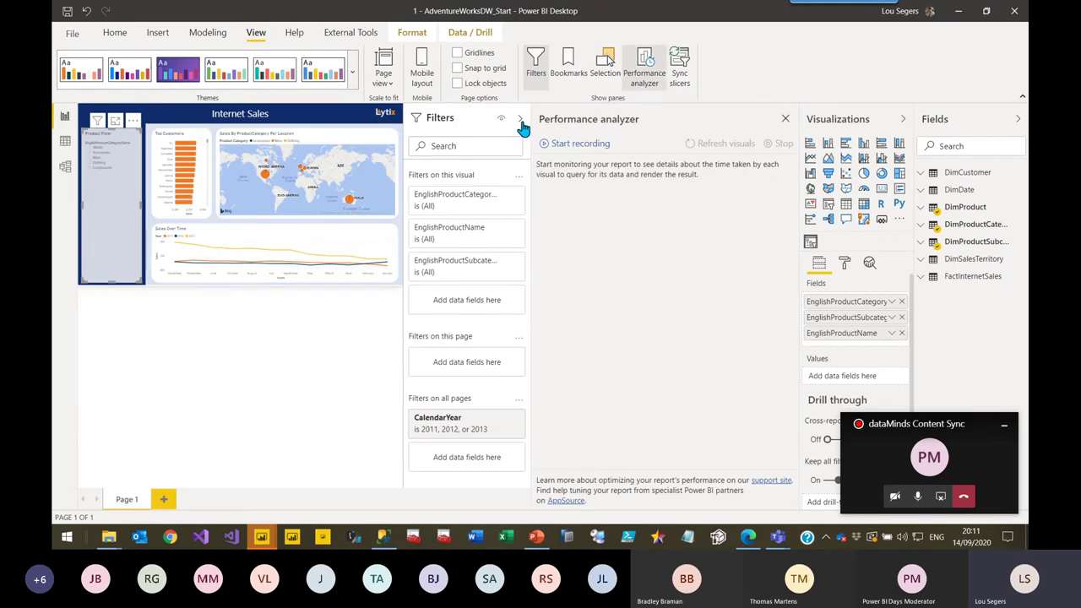
pyautogui.click(520, 120)
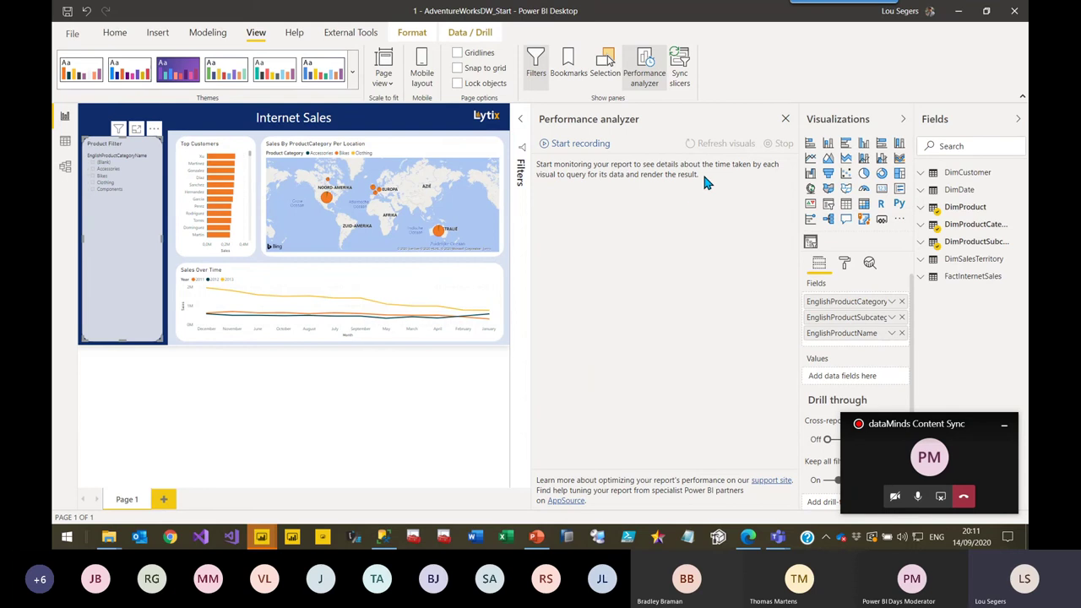
# Step: Record a refresh of all visuals in the Performance analyzer and expand the Product Filter's duration breakdown
pyautogui.click(591, 146)
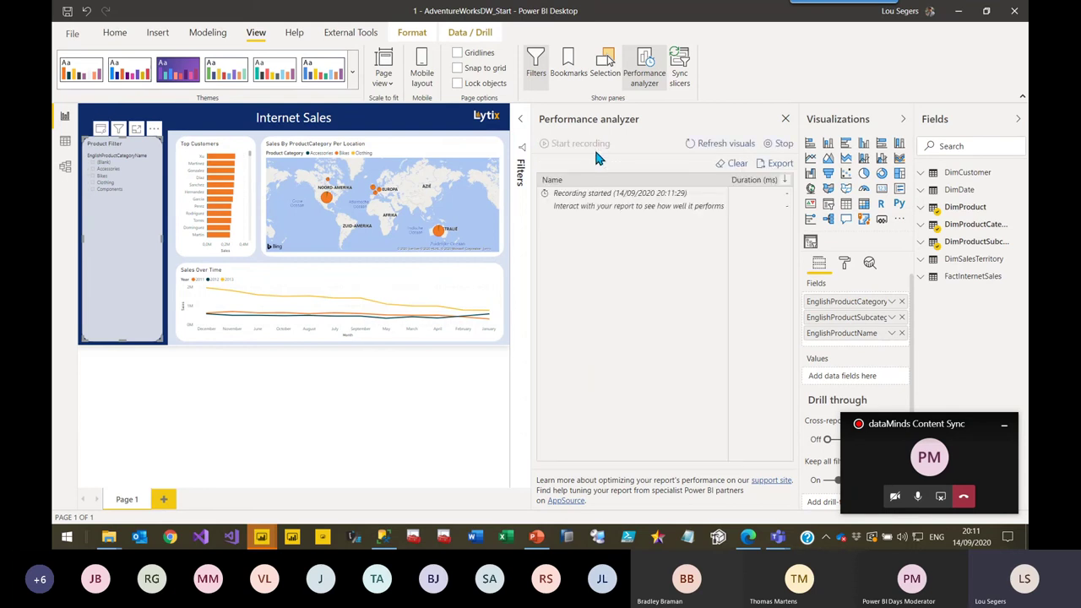
pyautogui.click(723, 147)
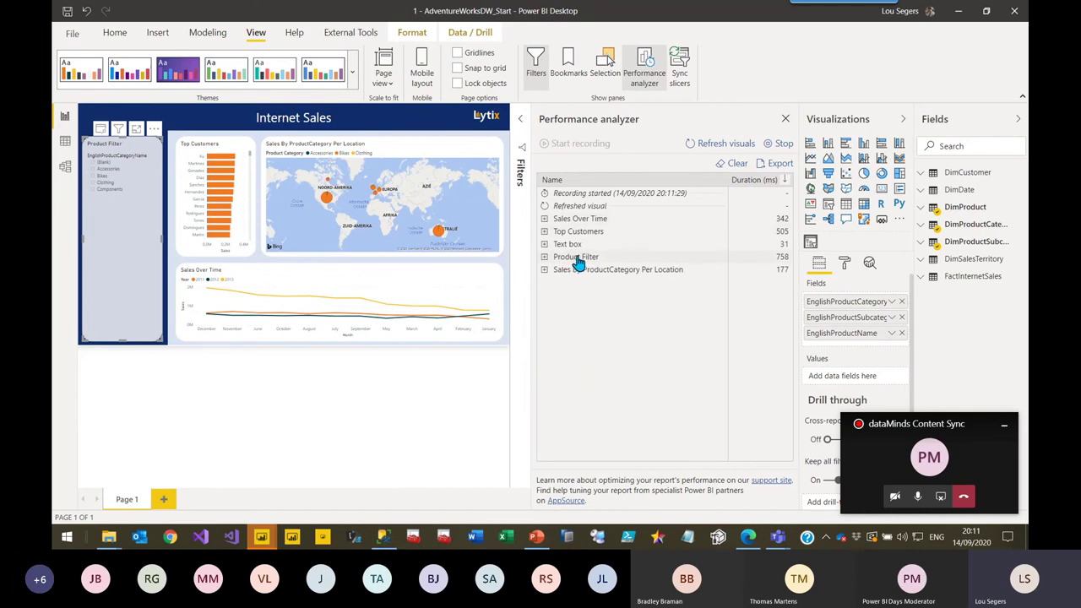
pyautogui.click(577, 260)
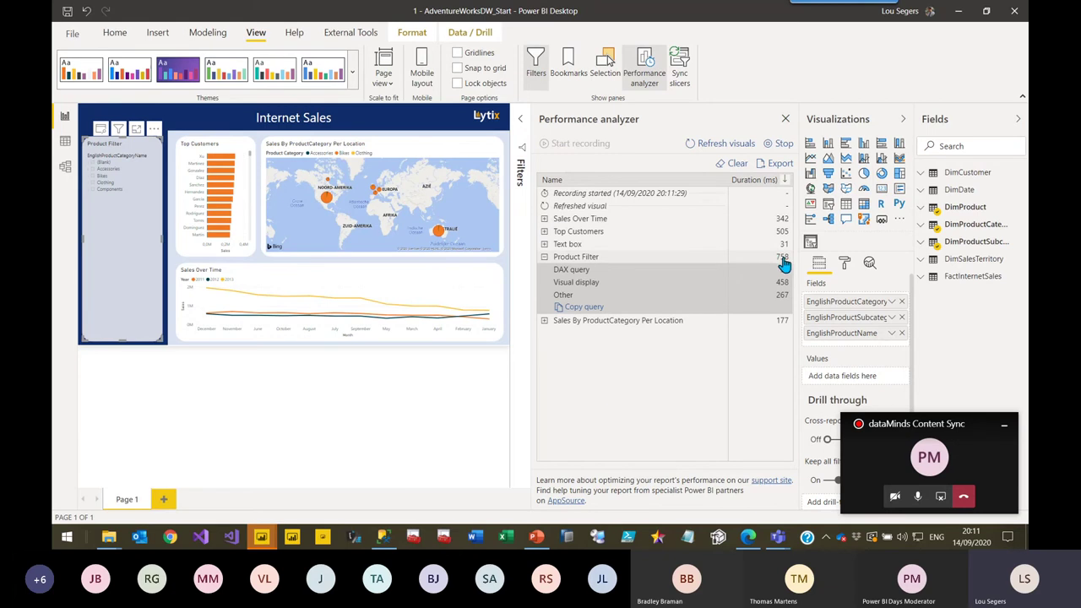
# Step: Record one more refresh with the HierarchySlicer, convert the Product Filter to the standard slicer visual, and clear the recorded results
pyautogui.click(724, 144)
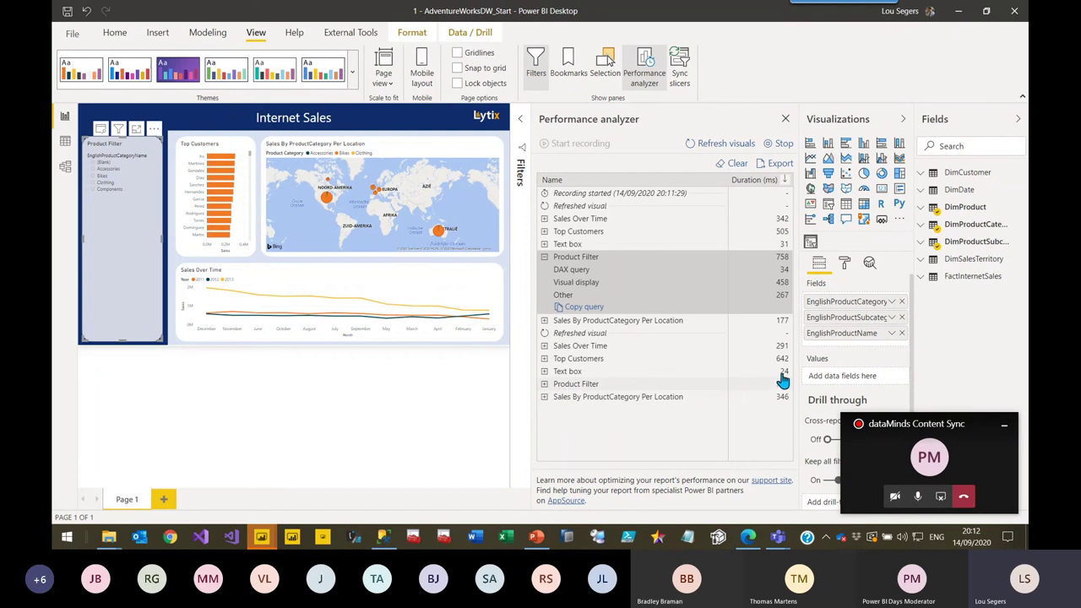
pyautogui.click(830, 211)
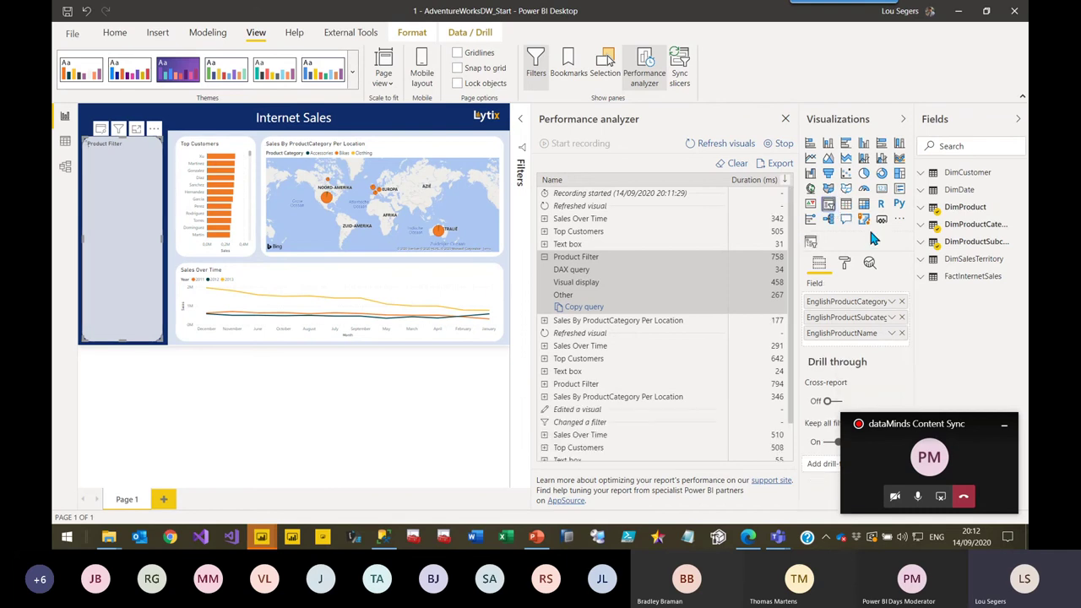
pyautogui.click(736, 165)
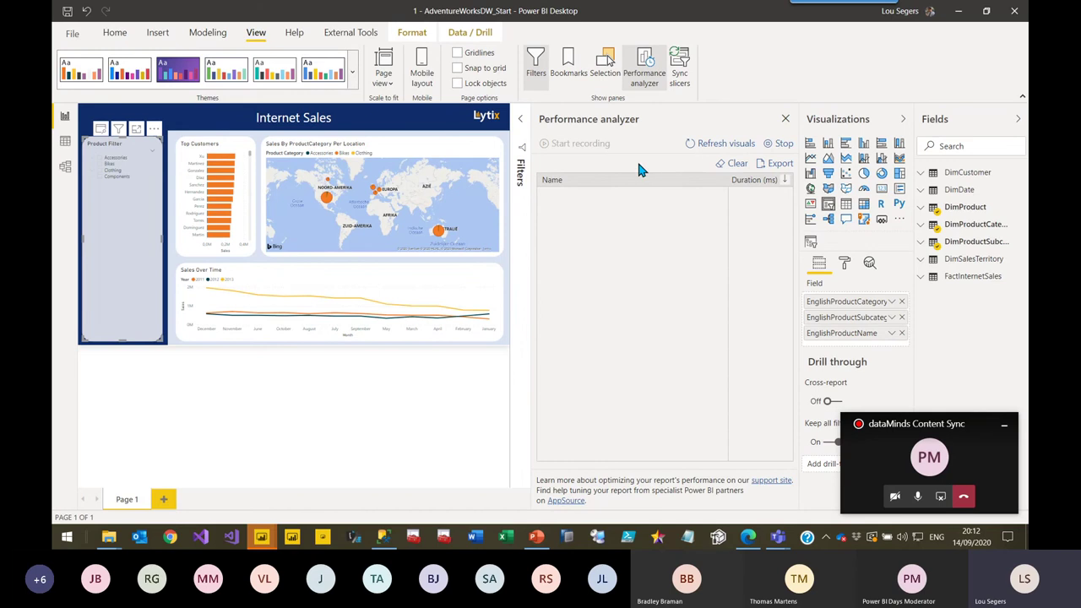
# Step: Refresh all visuals three times to measure the standard Product Filter slicer, and close the Performance analyzer
pyautogui.click(724, 143)
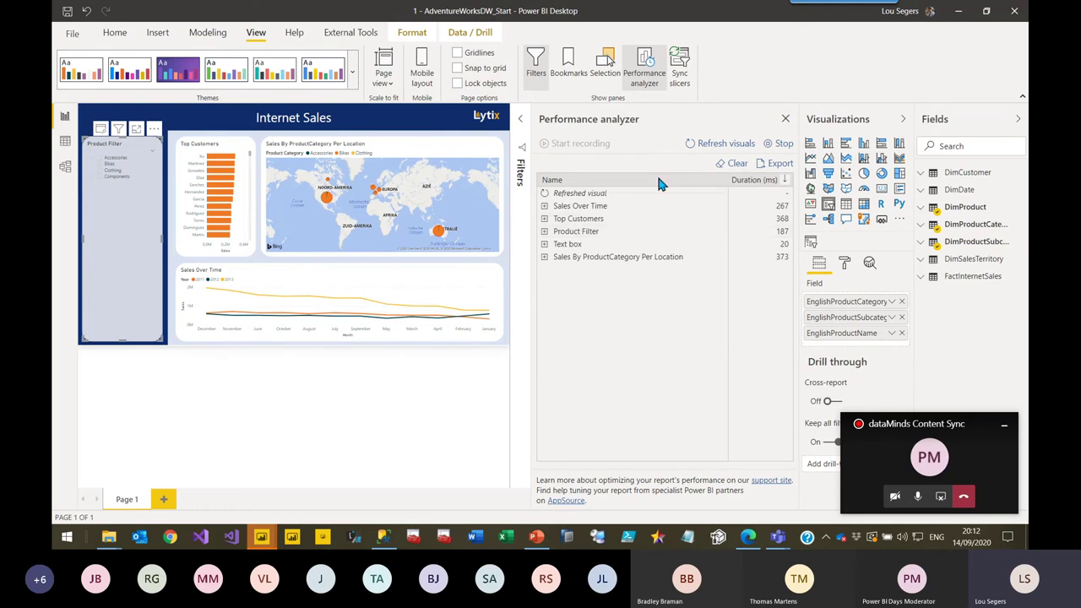
pyautogui.click(739, 145)
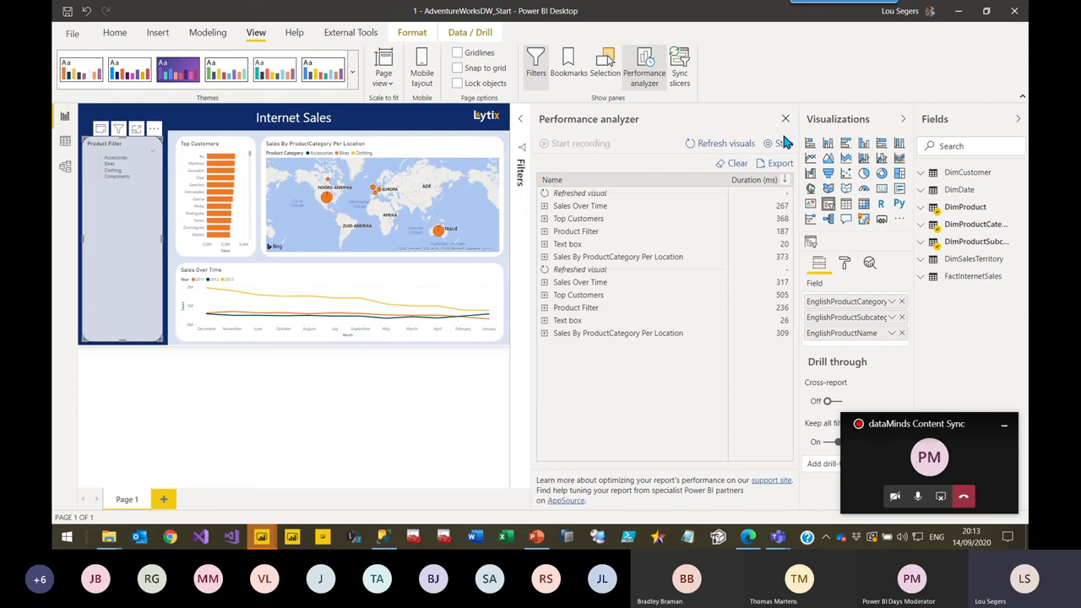
pyautogui.click(728, 147)
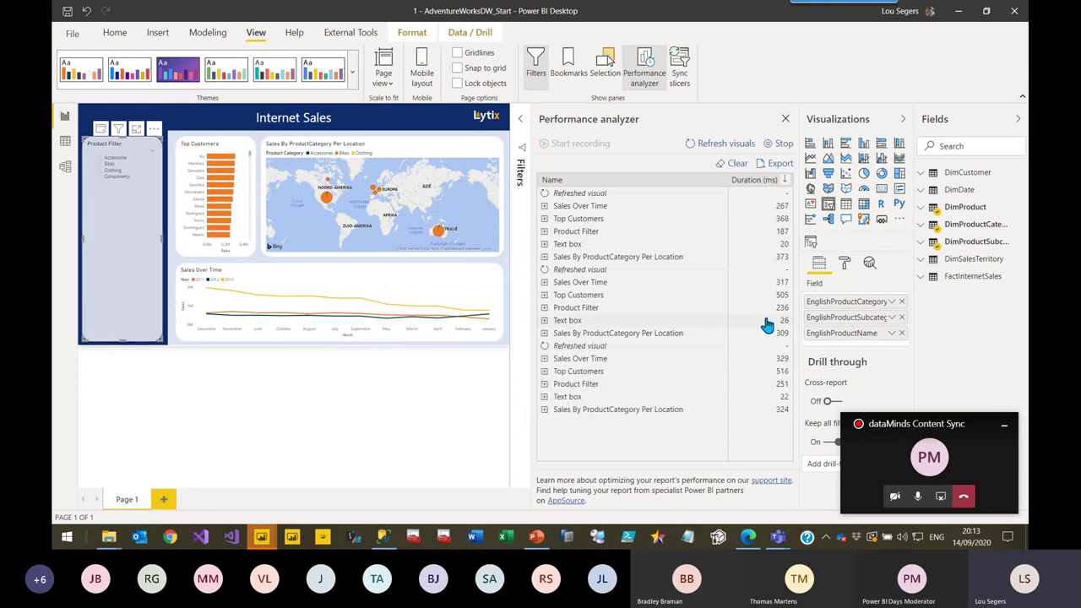
pyautogui.click(786, 120)
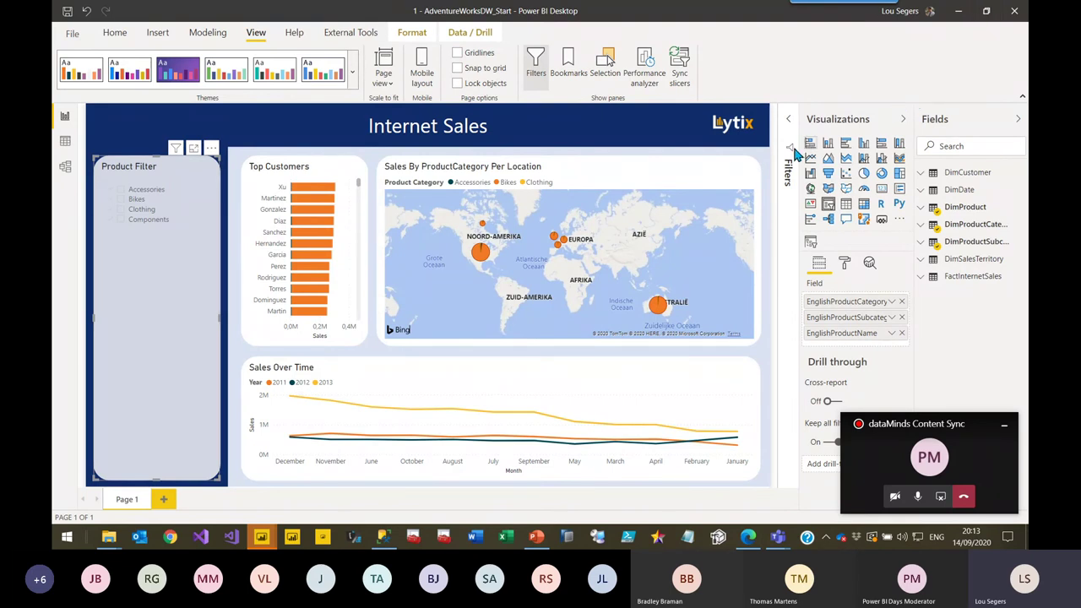
# Step: Switch to the PowerPoint presentation, start the slide show from slide 4, and advance to the "Avoid both-directional relationships" slide
pyautogui.hotkey('alt', 'Tab')
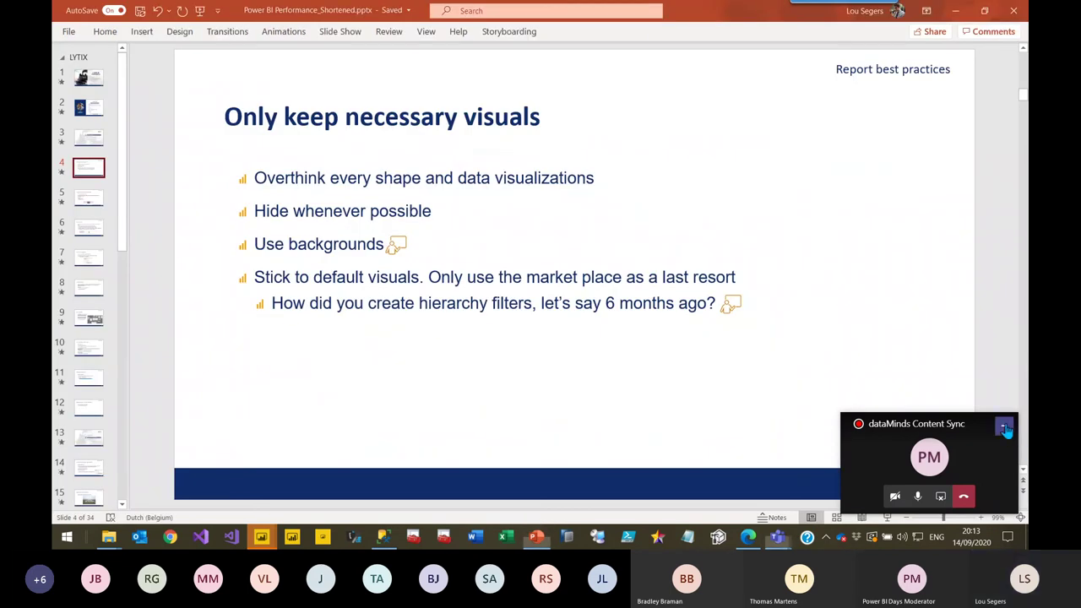
pyautogui.click(1004, 427)
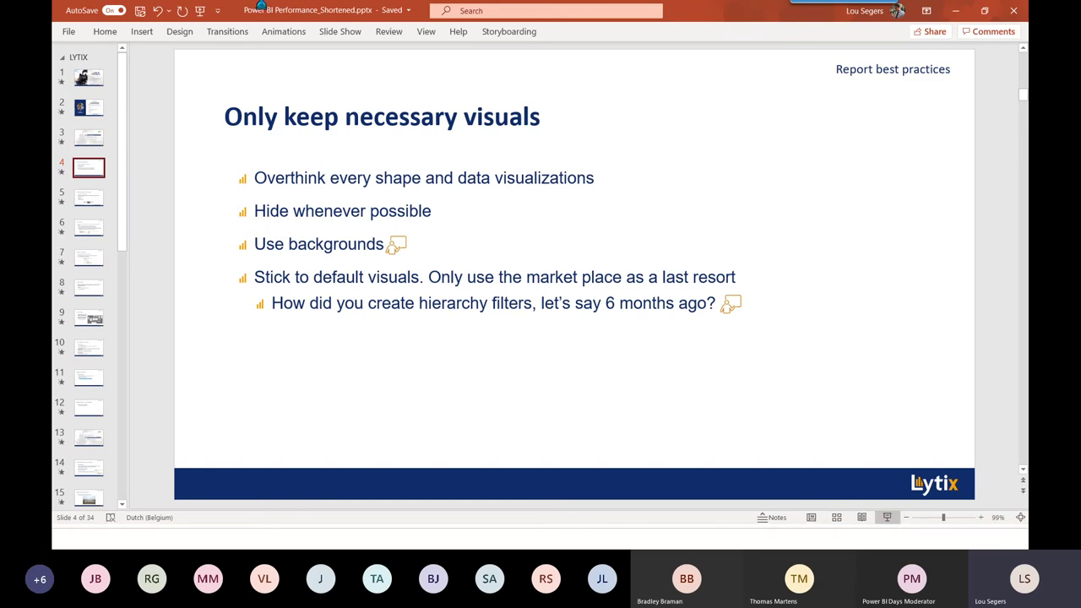
pyautogui.hotkey('shift', 'F5')
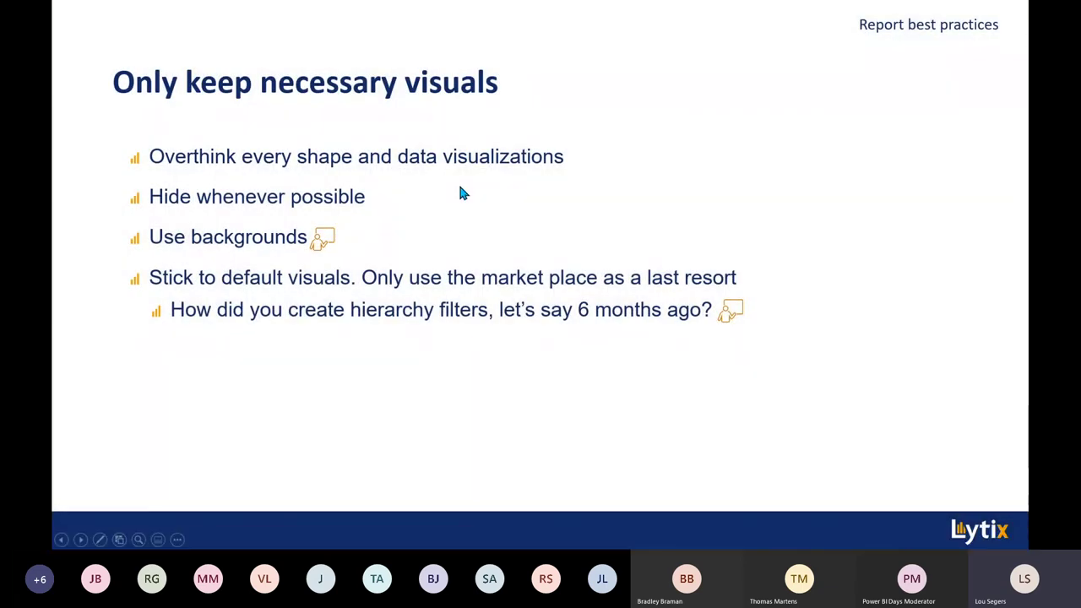
pyautogui.press('Right')
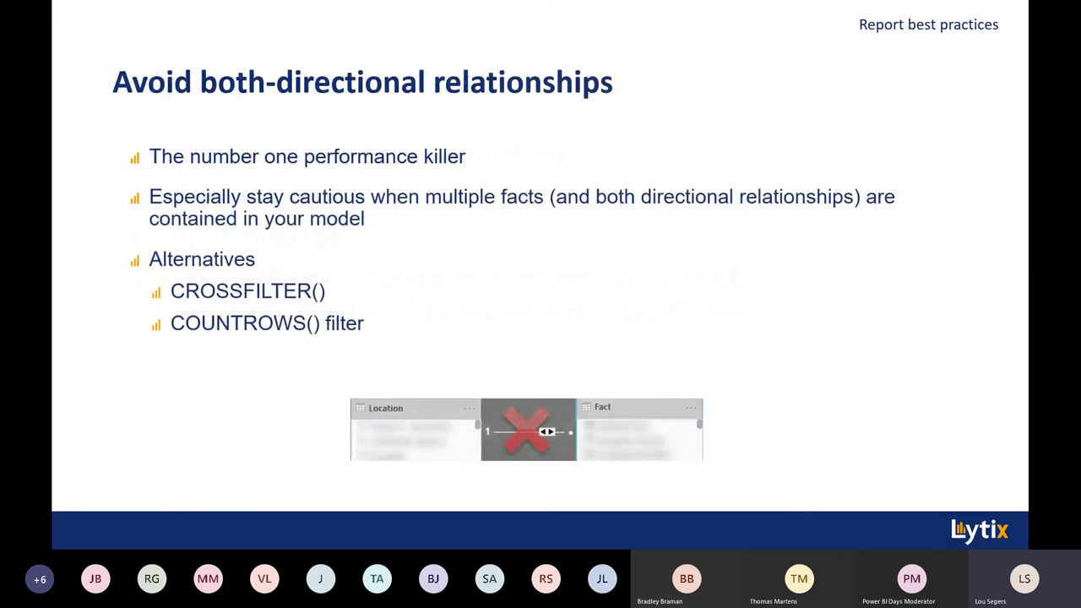
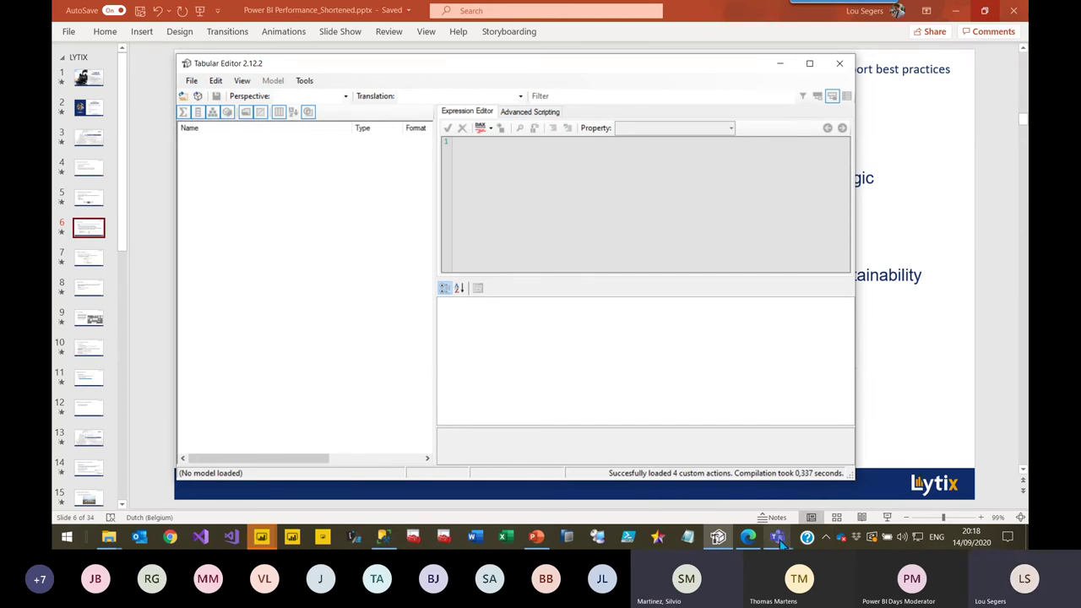
# Step: Bring up the Microsoft Teams meeting window, mute the other unmuted presenter, and minimize the meeting window
pyautogui.moveTo(777, 541)
pyautogui.click(792, 478)
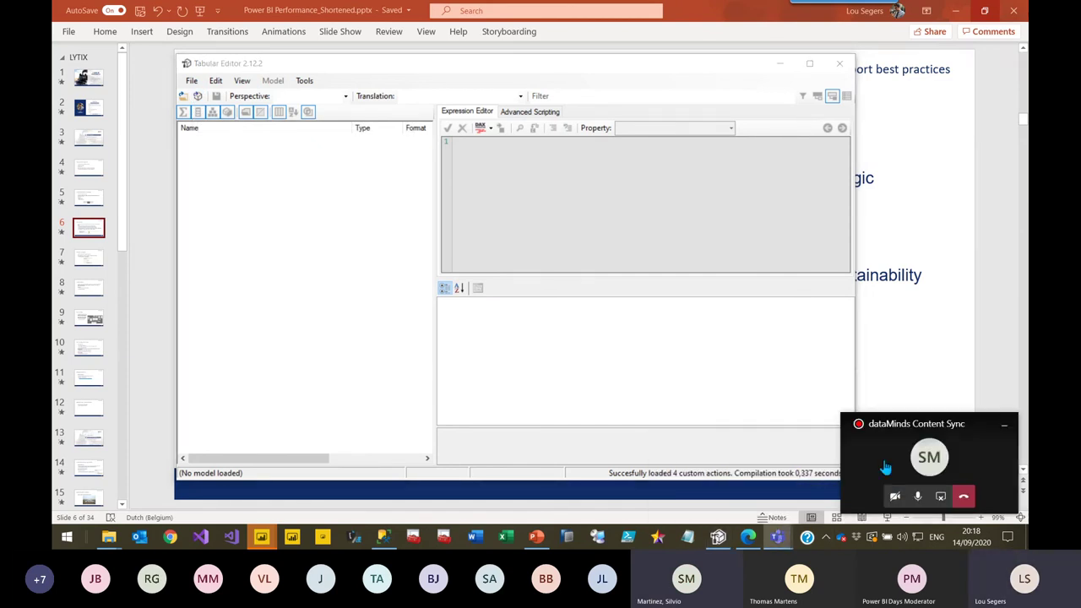
pyautogui.moveTo(777, 541)
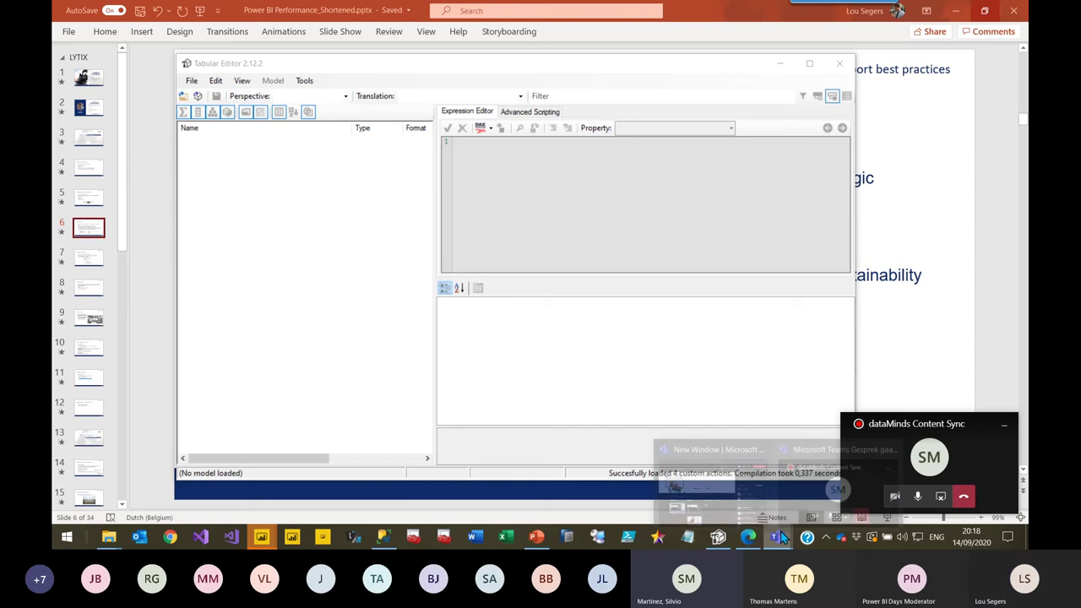
pyautogui.click(712, 478)
pyautogui.click(711, 478)
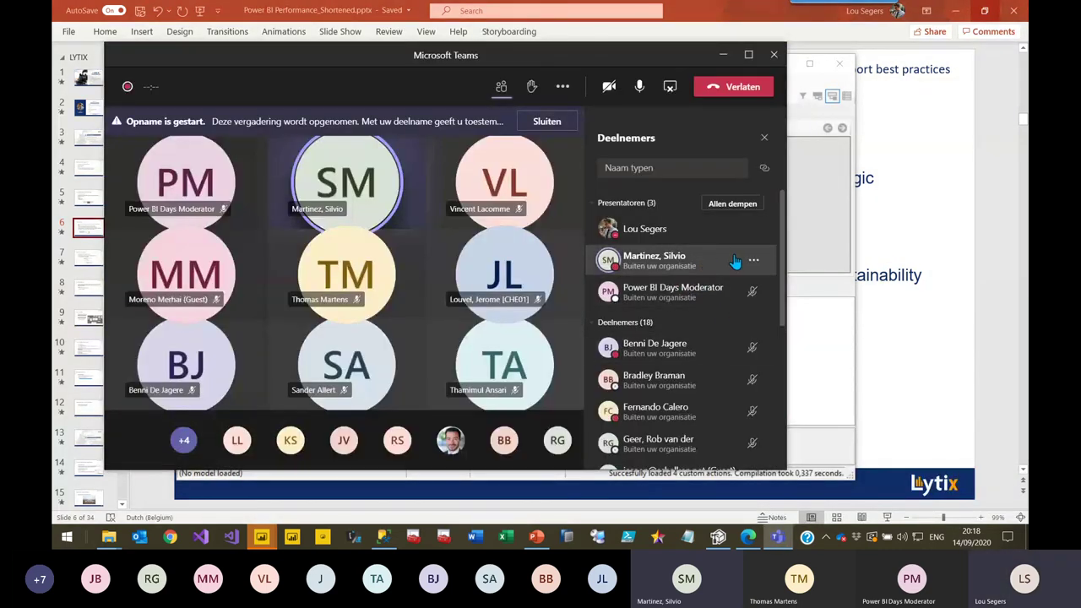
pyautogui.click(750, 264)
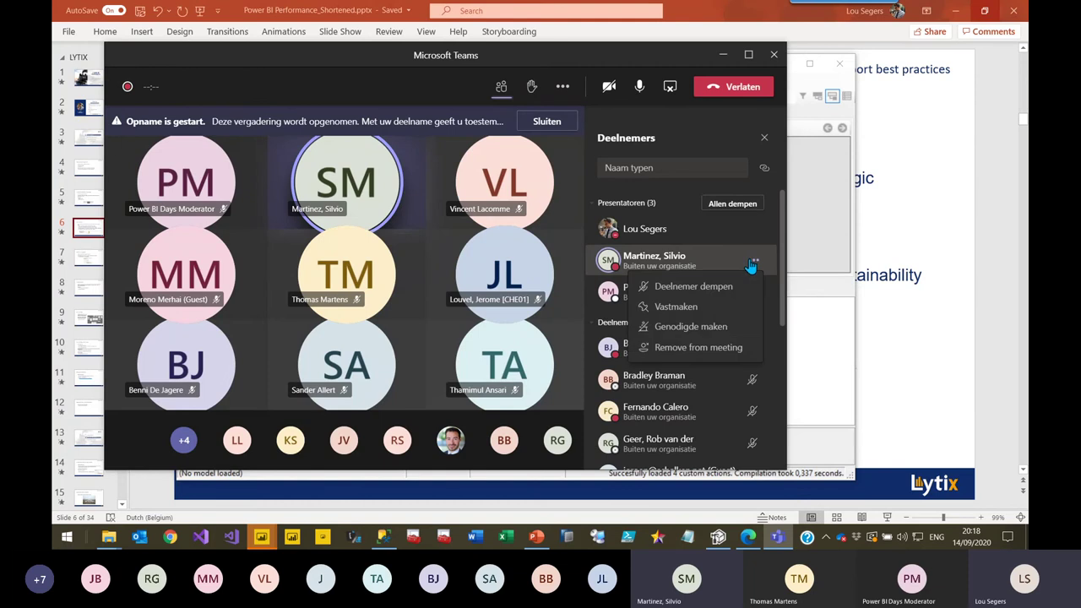
pyautogui.click(726, 292)
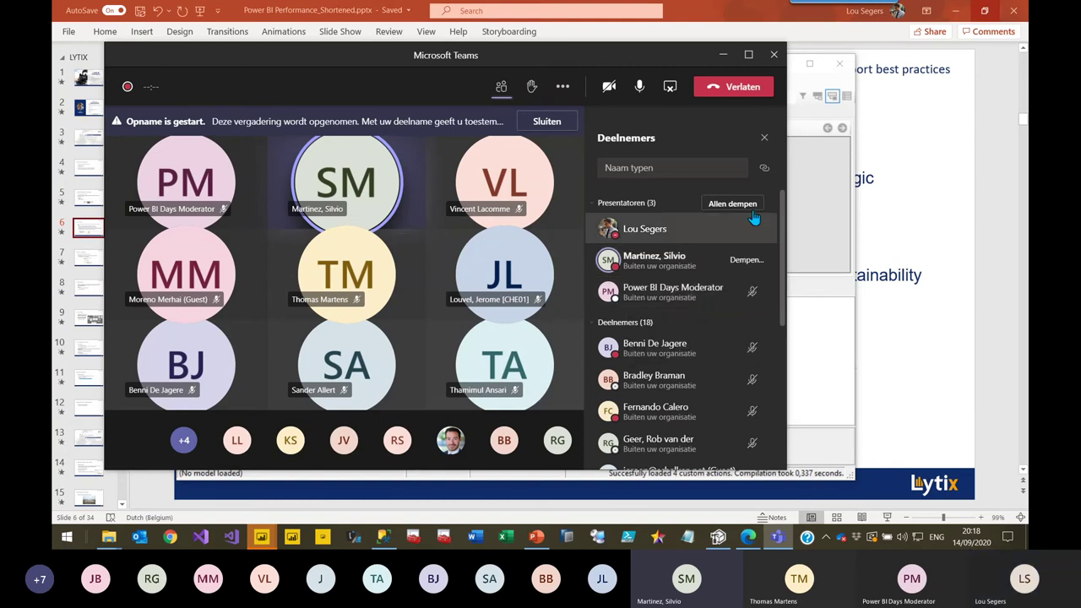
pyautogui.click(723, 55)
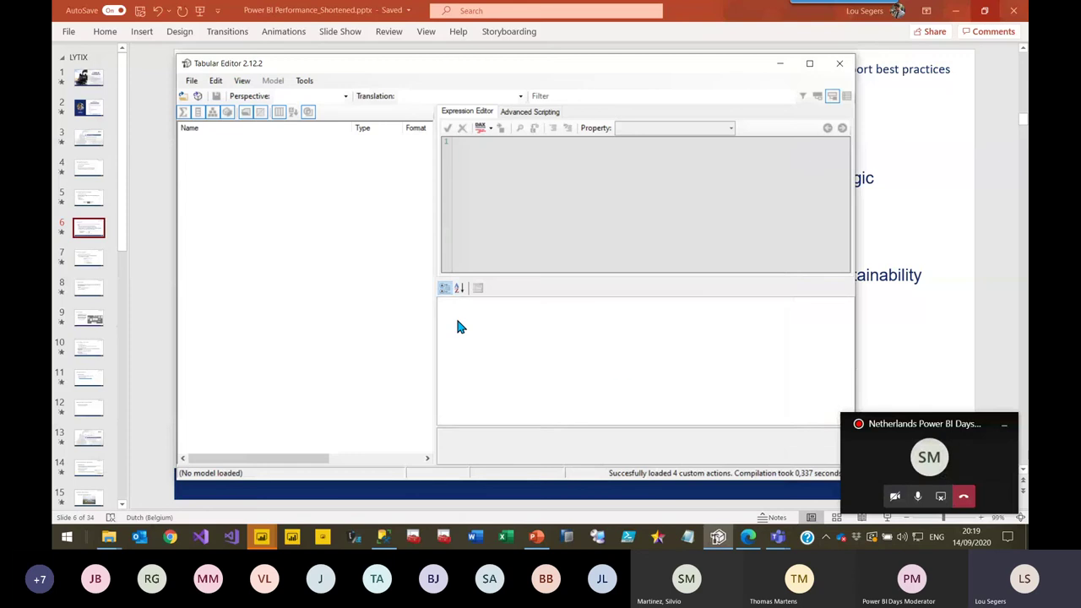
# Step: In Tabular Editor, connect to the local instance AdventureWorksDW_TabEdit.pbix using Windows Integrated or Azure AD login
pyautogui.click(198, 98)
pyautogui.click(604, 243)
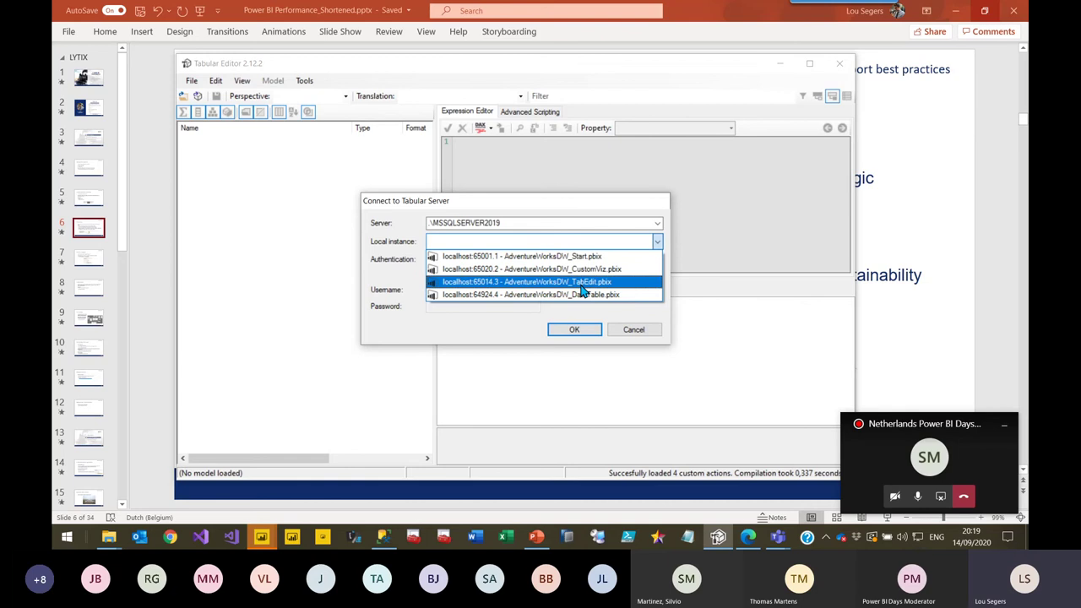
pyautogui.click(580, 282)
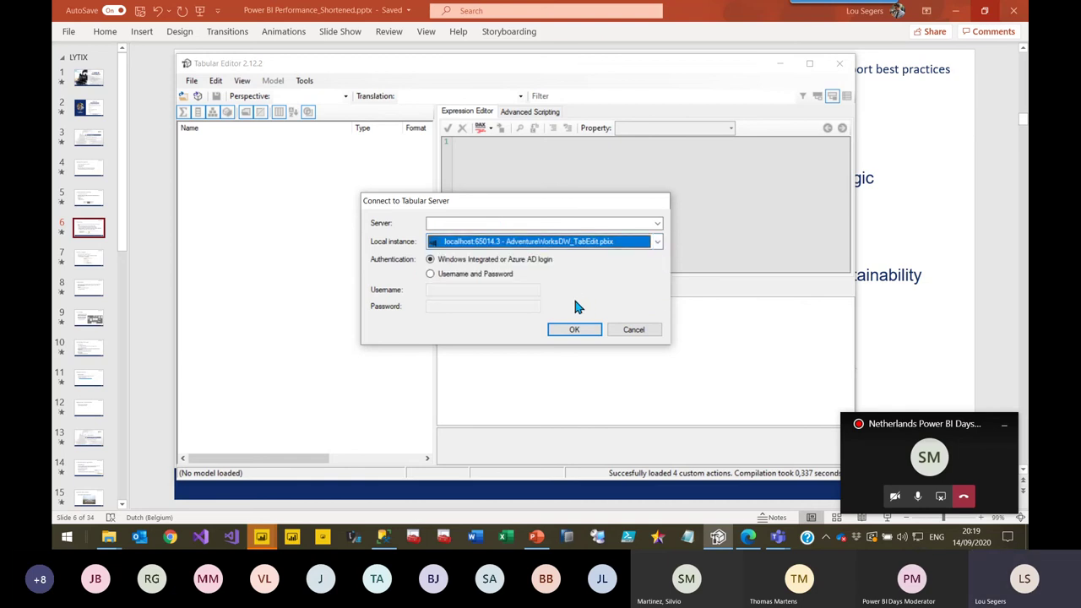
pyautogui.click(563, 331)
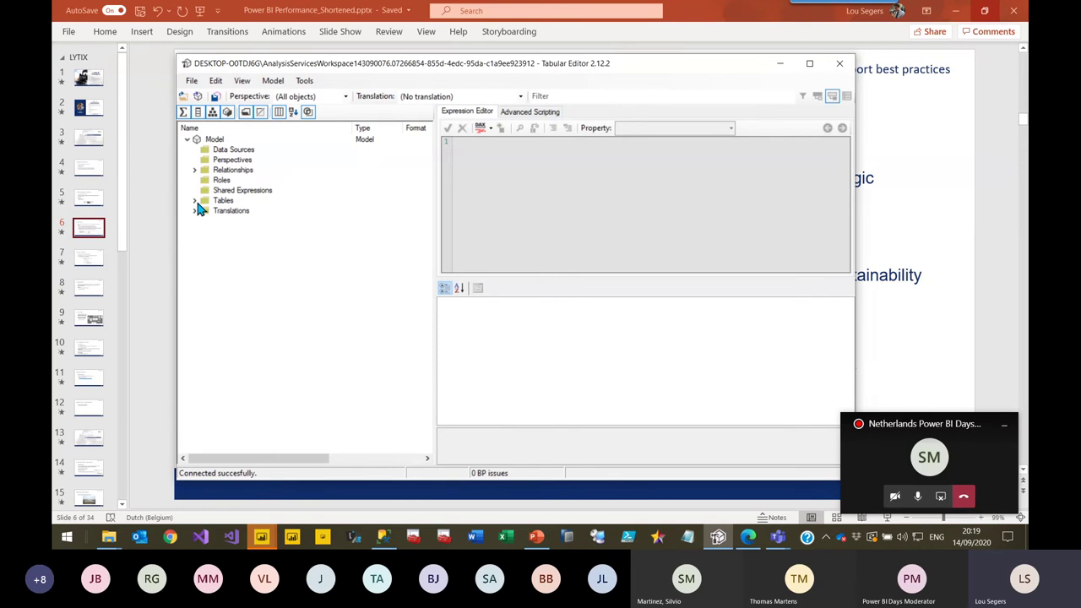
# Step: Expand the model's Tables and inspect DimDate, DimProductSubcategory and DimCustomer, plus the Shared Expressions and Roles folders
pyautogui.click(194, 200)
pyautogui.click(226, 222)
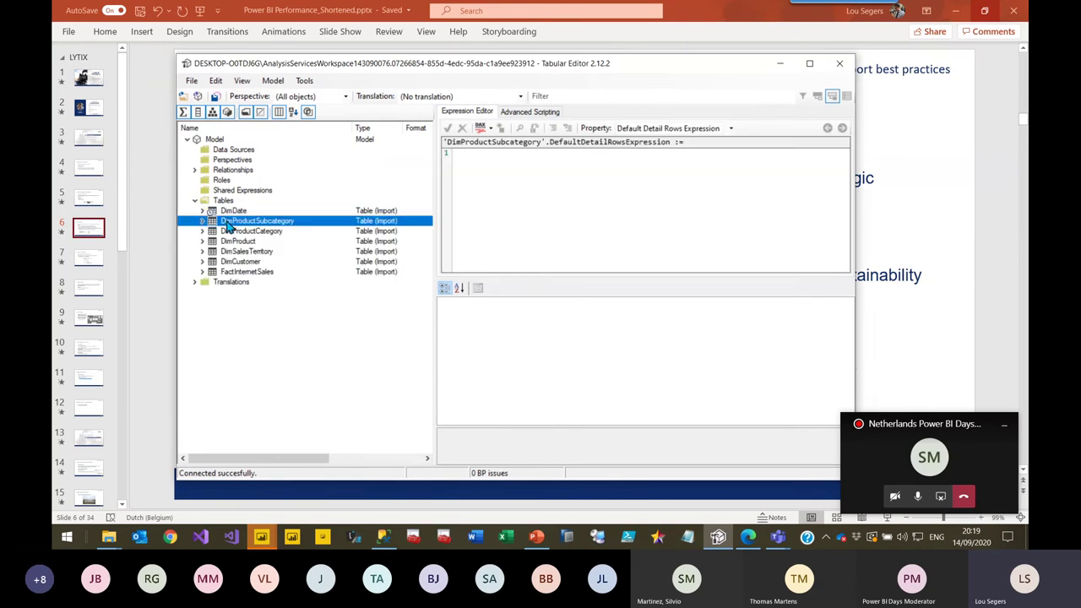
pyautogui.click(226, 211)
pyautogui.click(228, 222)
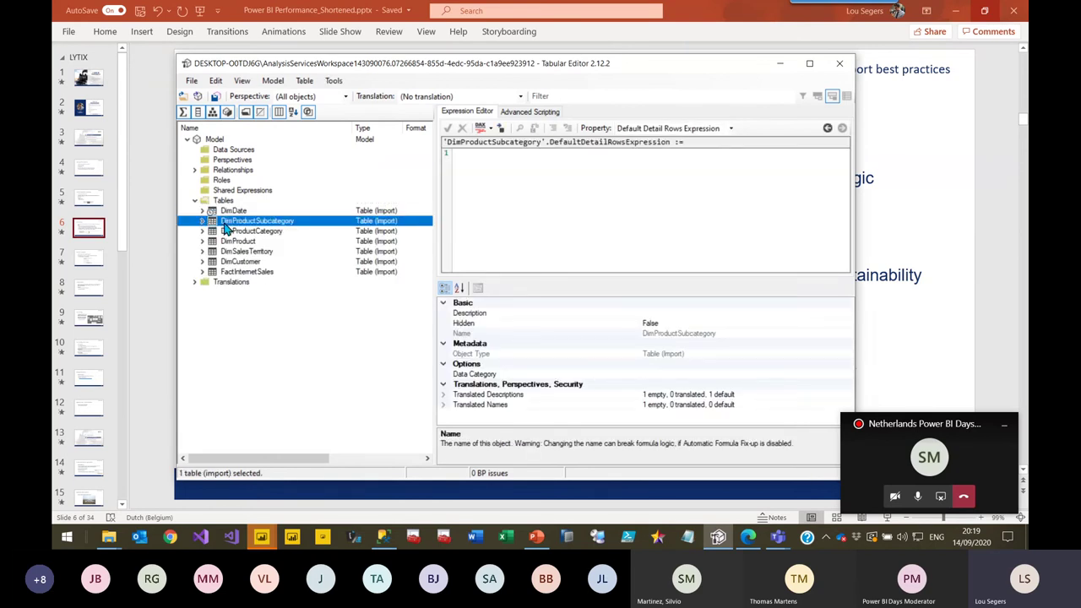
pyautogui.click(230, 263)
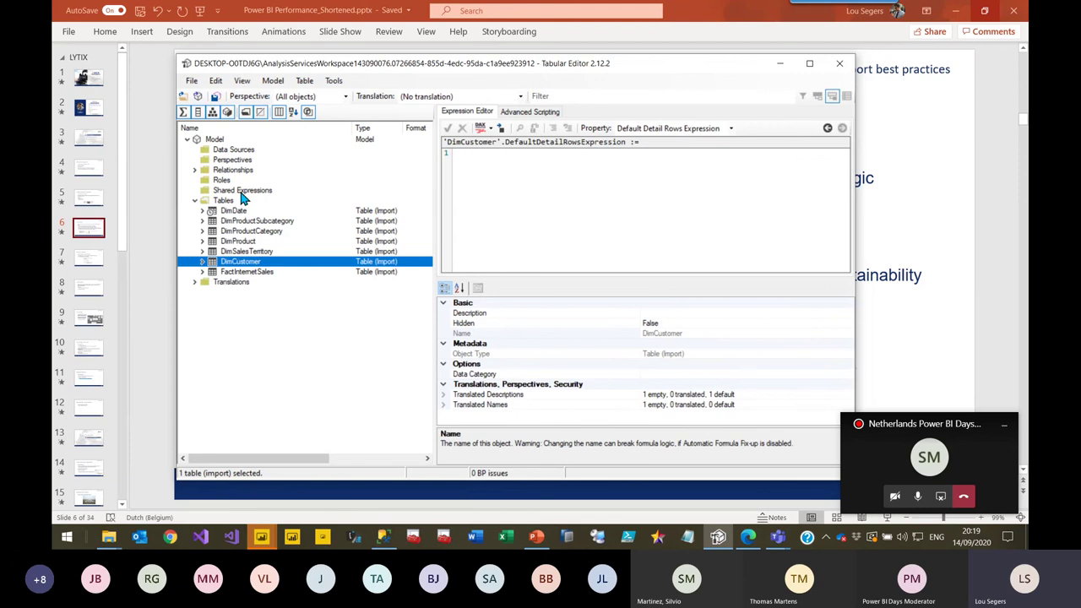
pyautogui.click(241, 192)
pyautogui.click(228, 181)
# Step: Expand Relationships and examine the properties of the ShipDateKey, ProductKey, OrderDateKey and ProductCategoryKey relationships
pyautogui.click(195, 171)
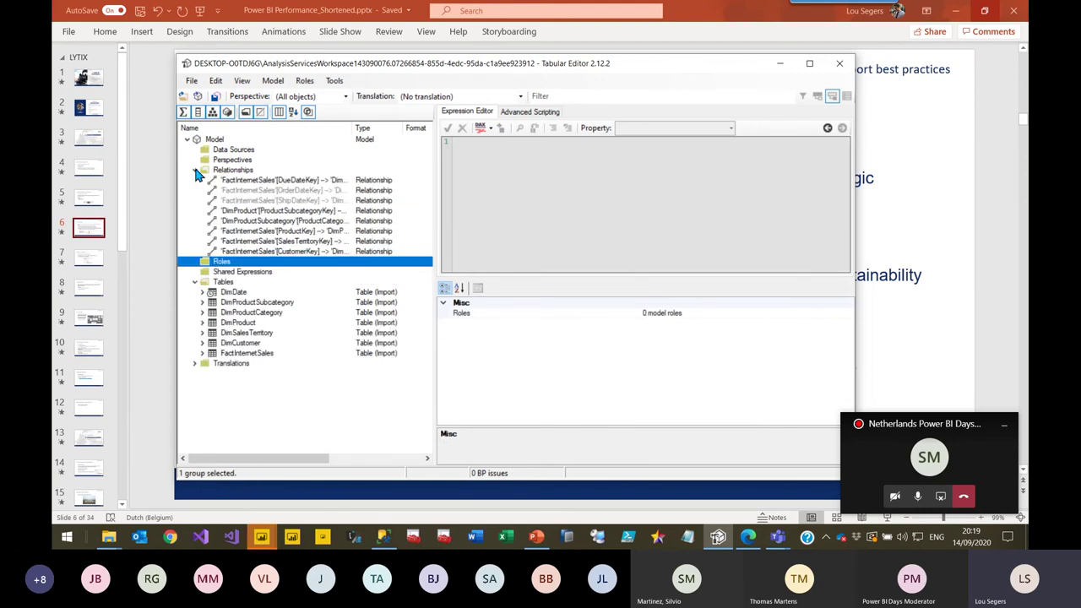
pyautogui.click(254, 201)
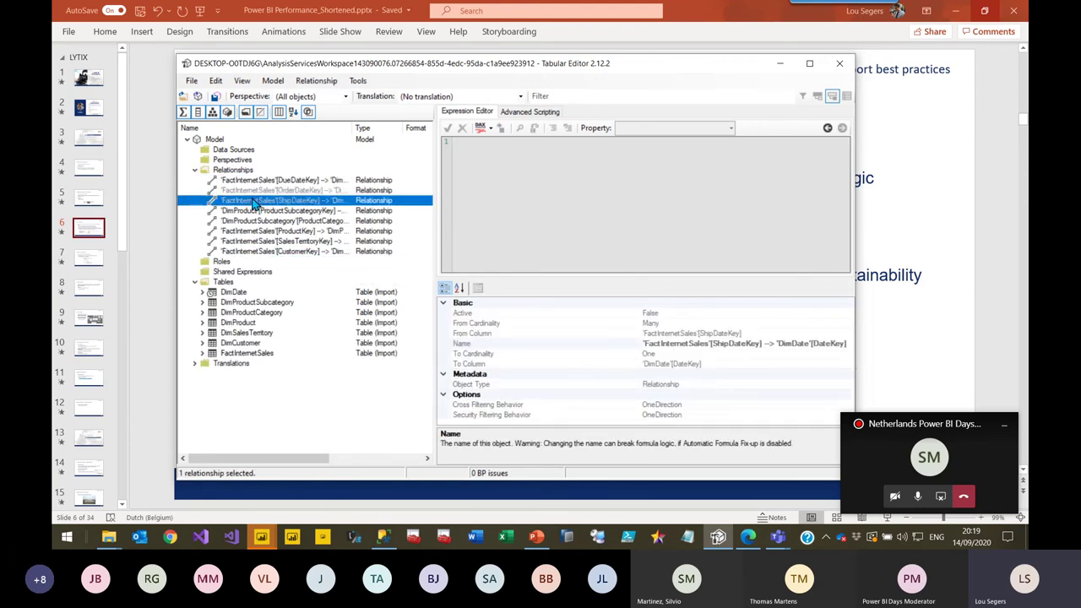
pyautogui.click(257, 230)
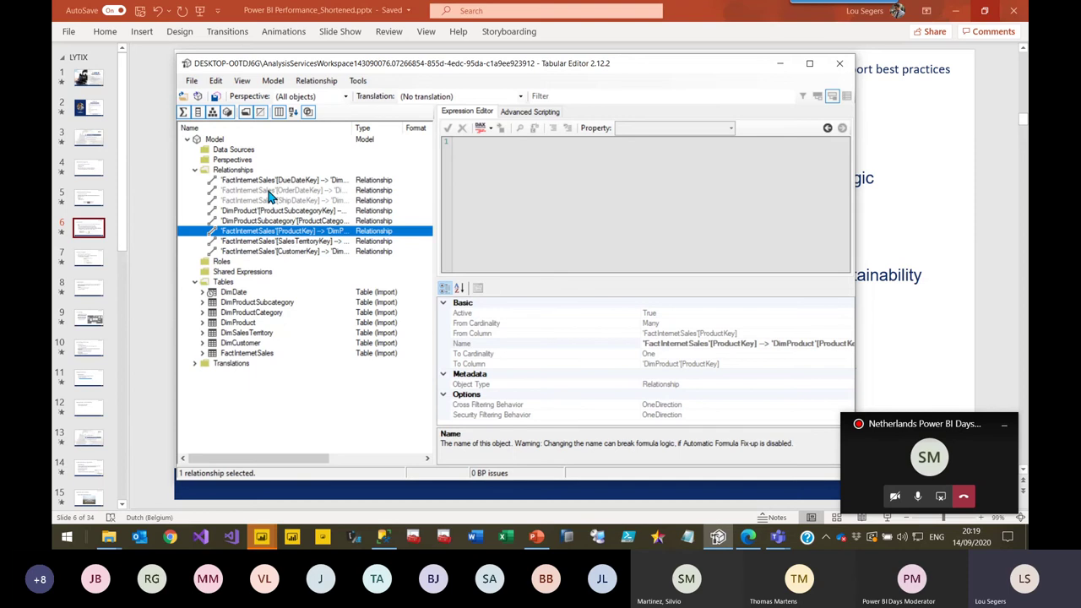
pyautogui.click(268, 192)
pyautogui.click(266, 201)
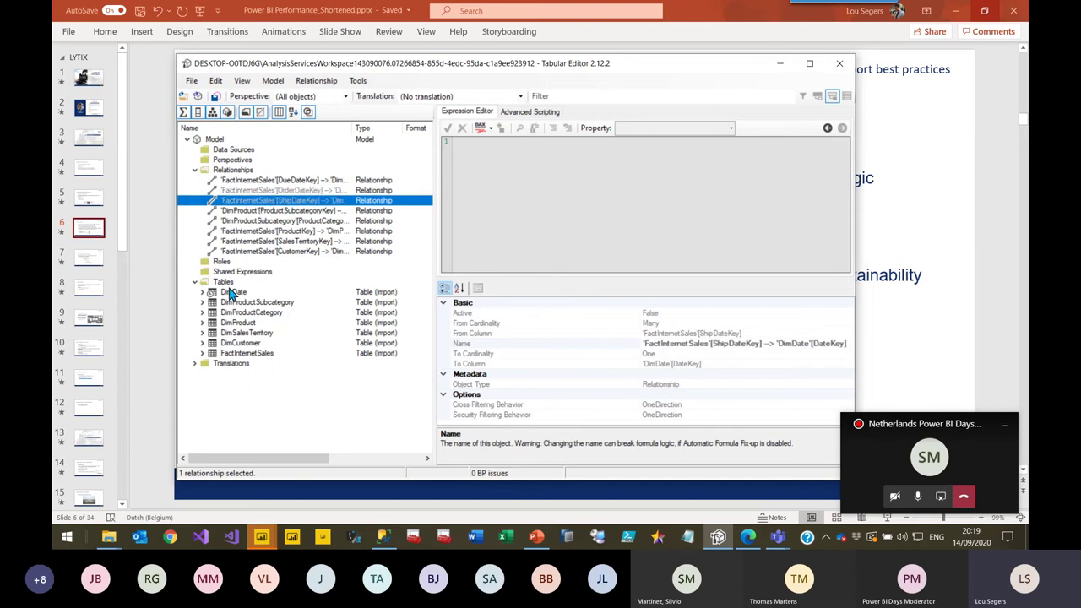
pyautogui.click(263, 220)
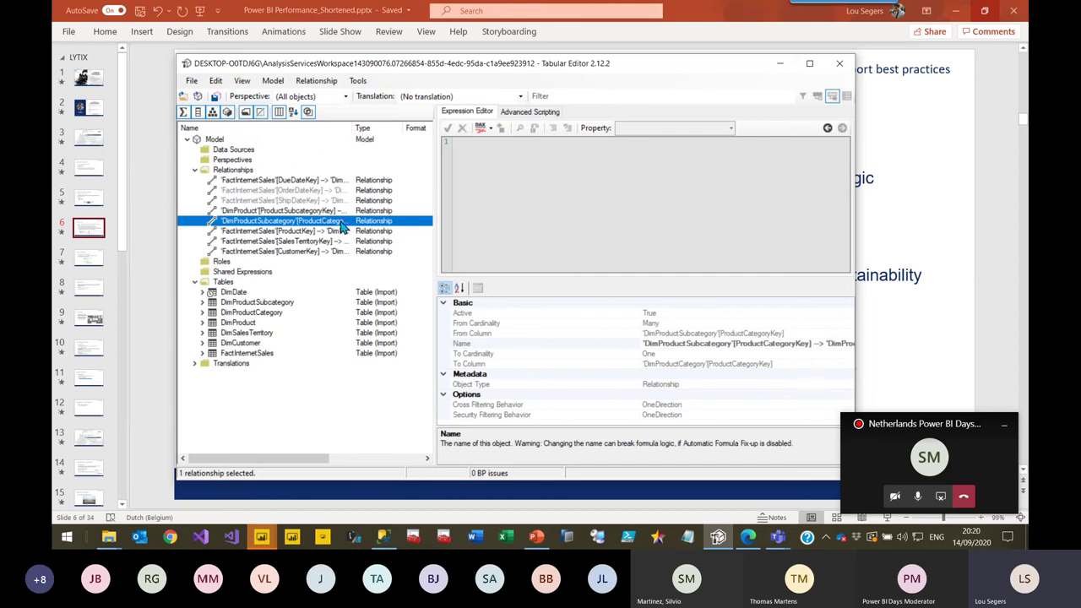
# Step: Expand the FactInternetSales table, maximize the window, widen the model tree, and inspect the CustomerKey column's properties
pyautogui.click(278, 314)
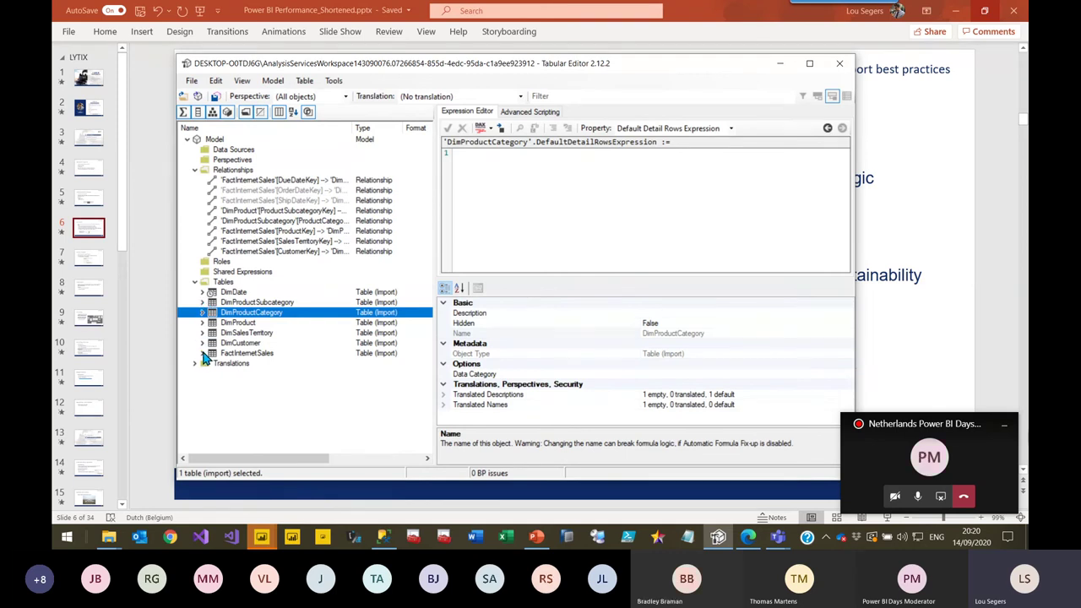
pyautogui.click(202, 353)
pyautogui.scroll(-2, 307, 382)
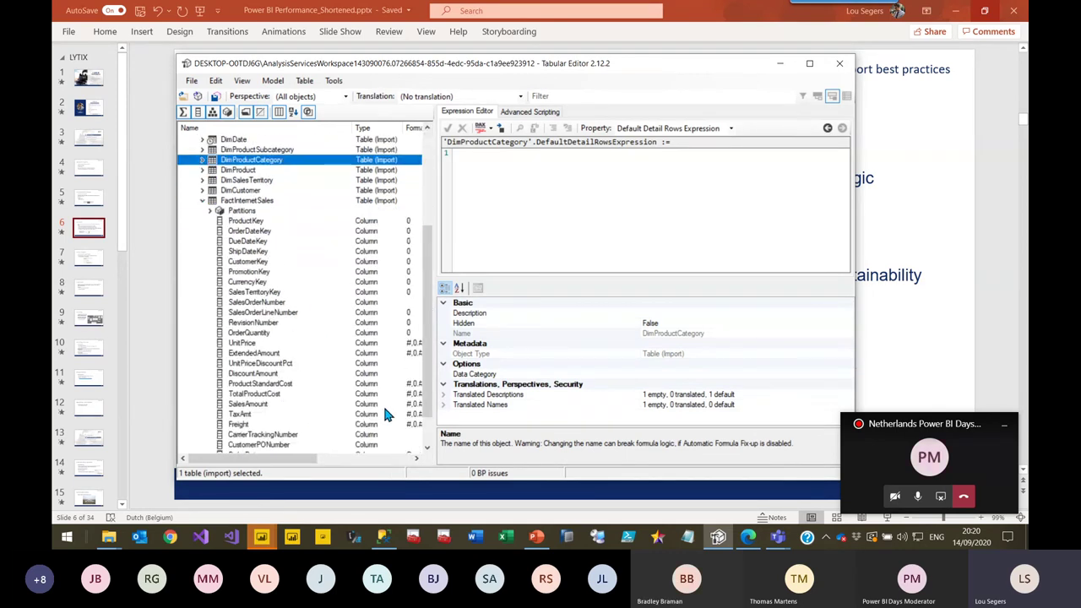
pyautogui.moveTo(290, 457); pyautogui.dragTo(297, 454)
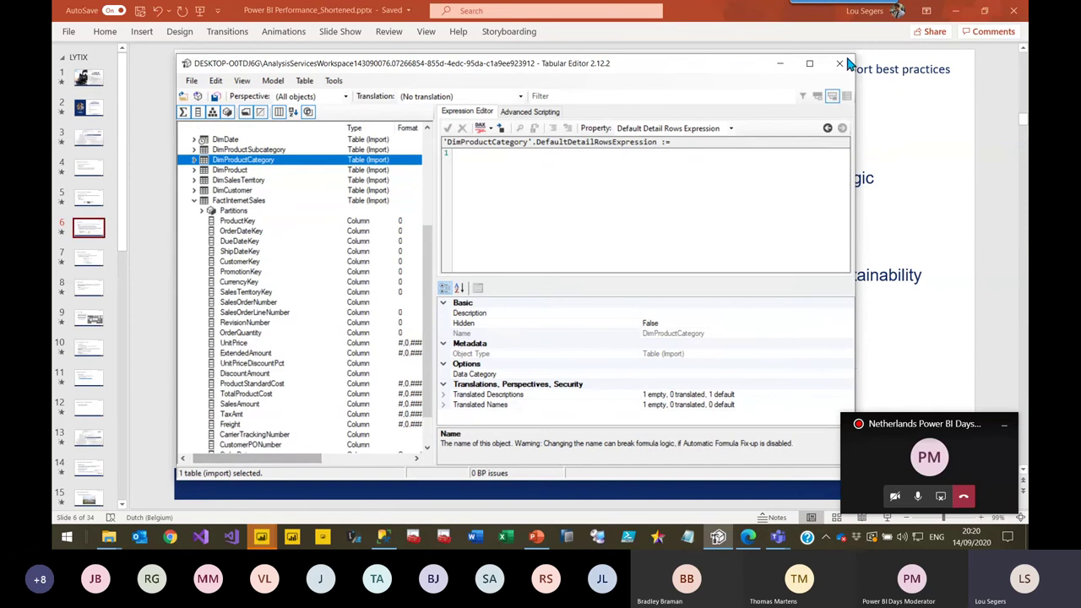
pyautogui.click(809, 64)
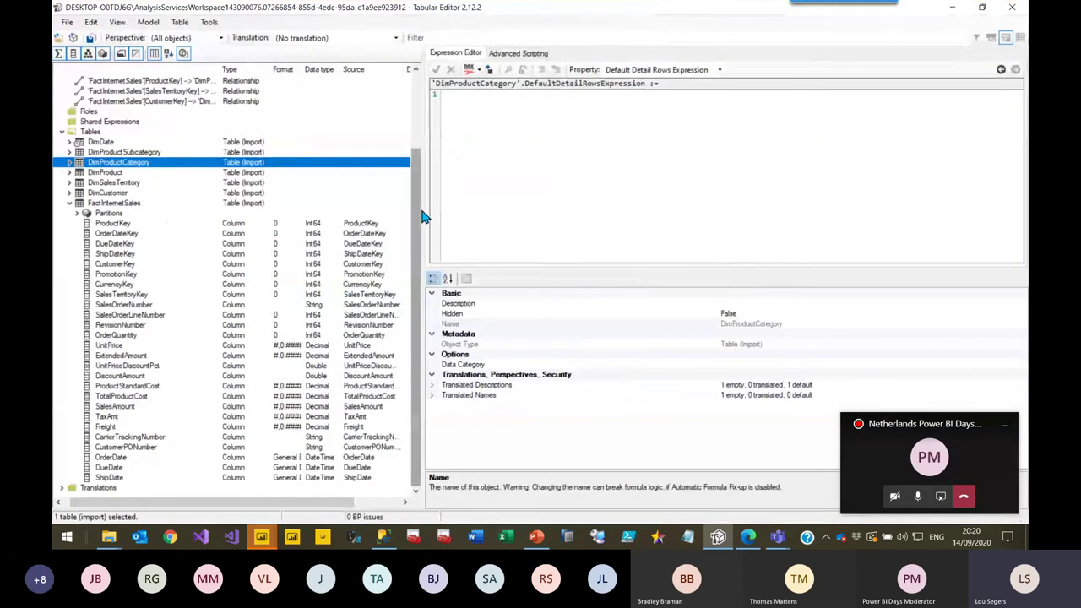
pyautogui.moveTo(416, 211); pyautogui.dragTo(451, 218)
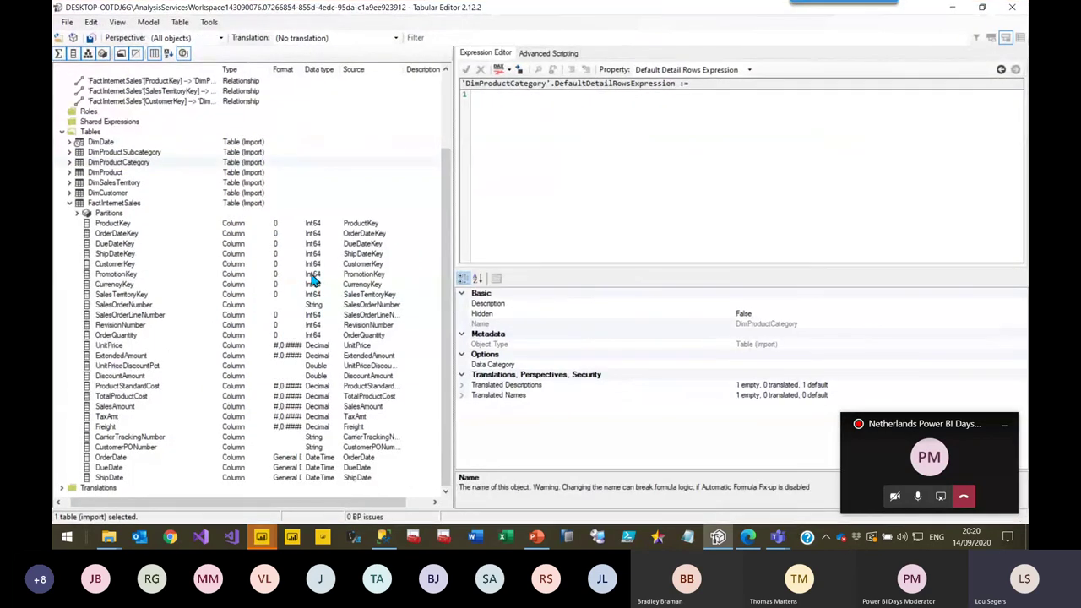
pyautogui.click(365, 267)
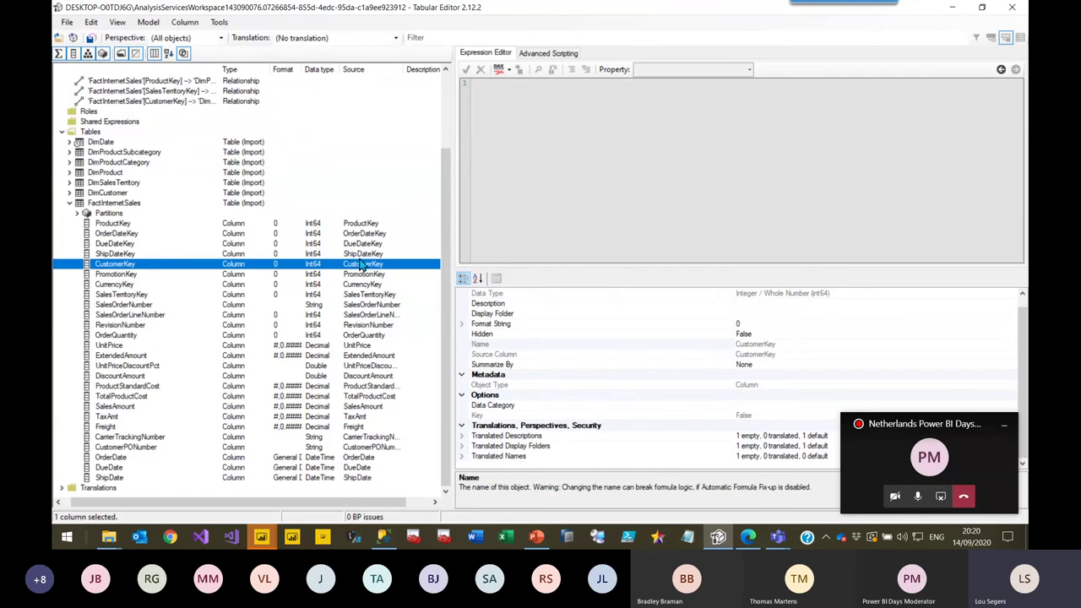
# Step: Inspect the properties of DimProductSubcategory, DimProduct and the CurrencyKey and SalesOrderLineNumber columns of FactInternetSales
pyautogui.click(262, 153)
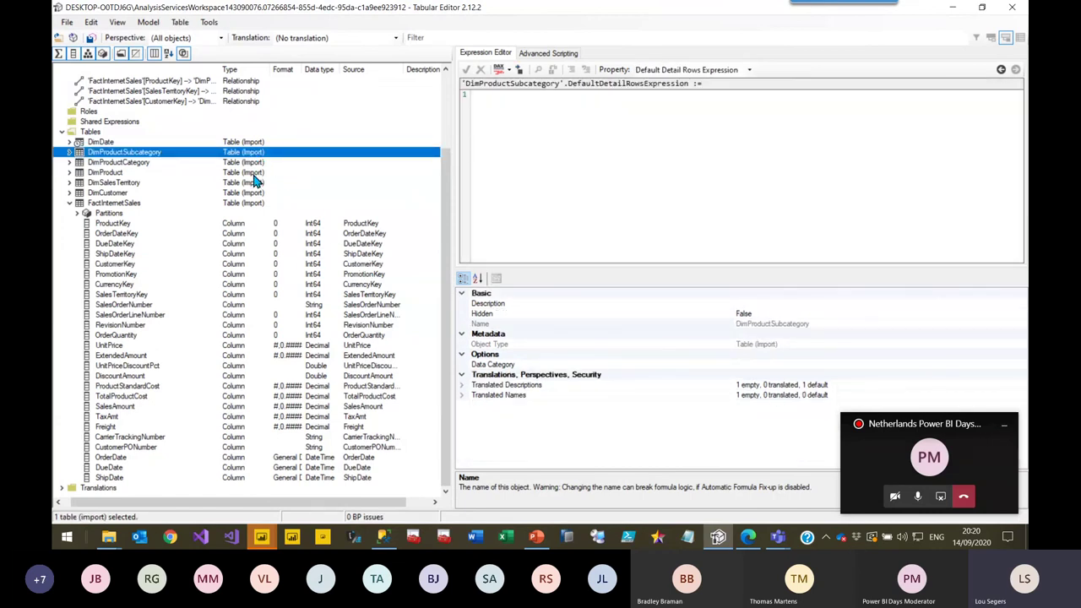
pyautogui.click(253, 173)
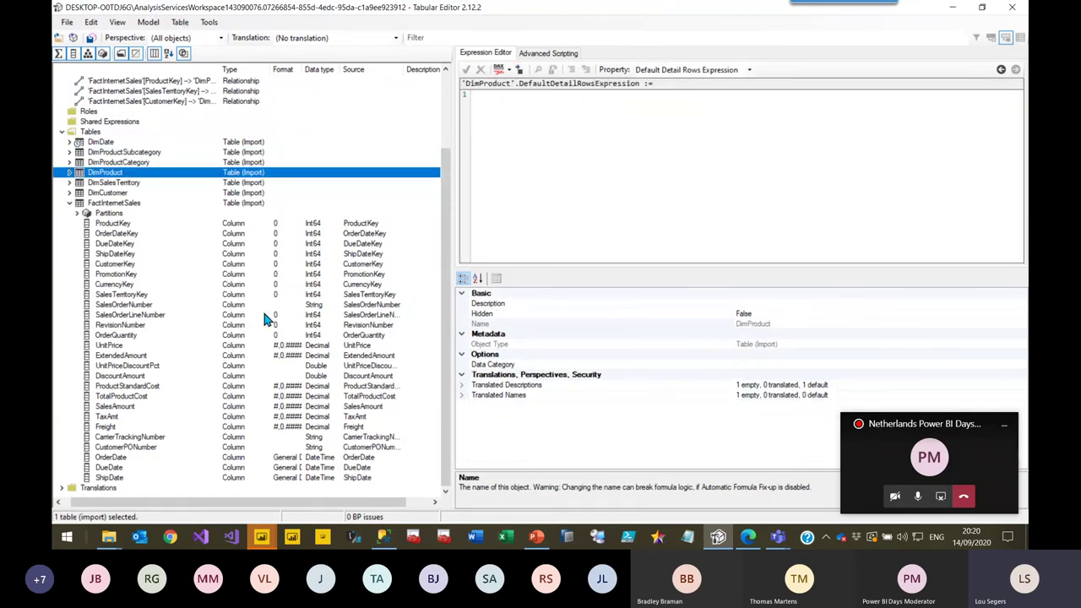
pyautogui.click(234, 286)
pyautogui.click(185, 22)
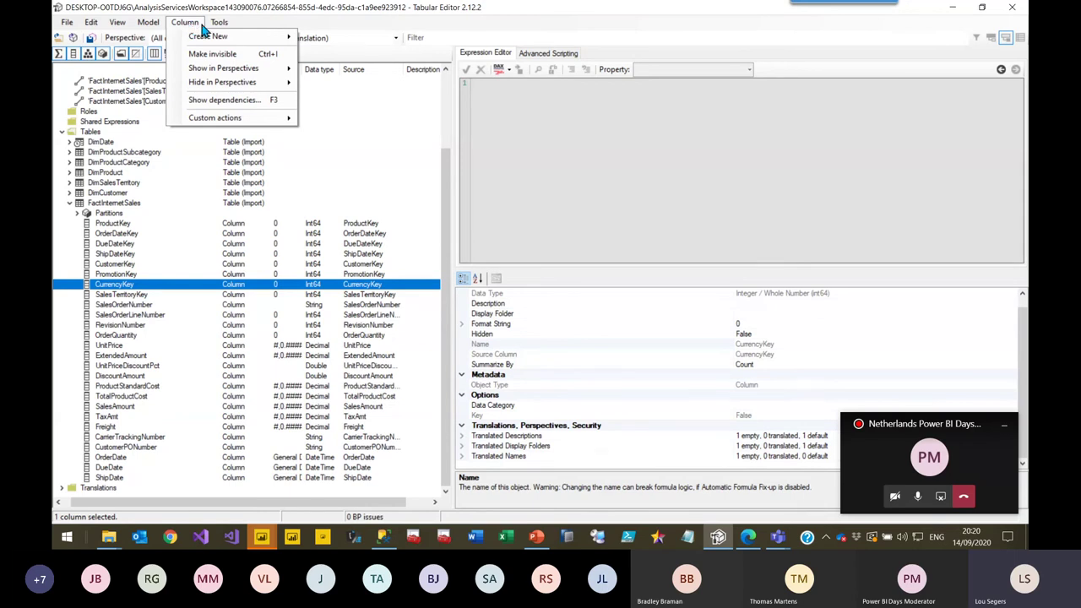
pyautogui.click(257, 149)
pyautogui.click(266, 314)
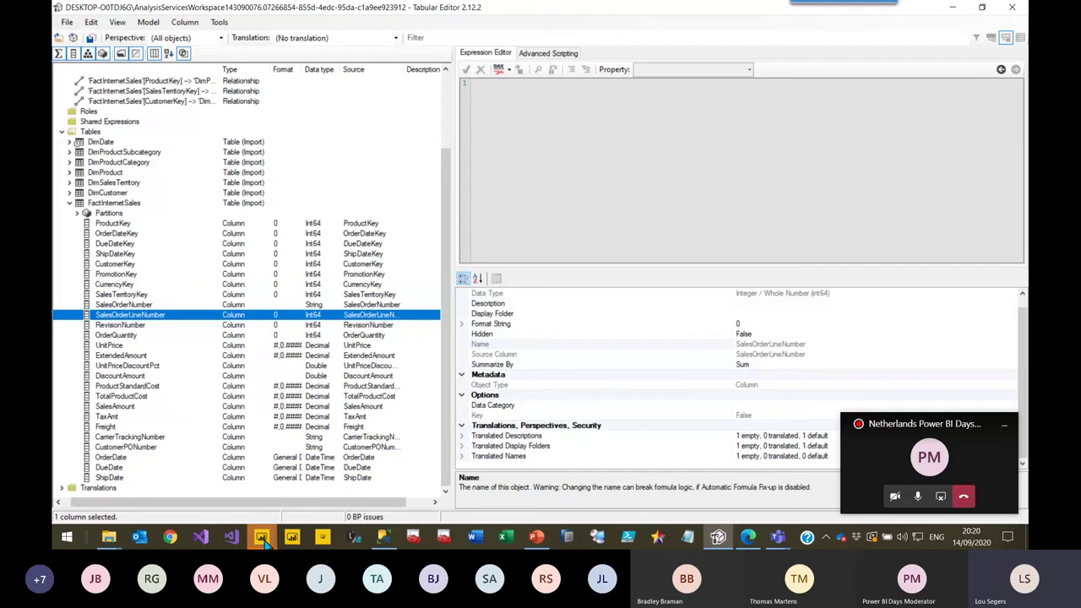
# Step: Switch to the AdventureWorksDW_TabEdit report in Power BI Desktop, expand FactInternetSales in a widened field list, and select the sales map
pyautogui.moveTo(262, 537)
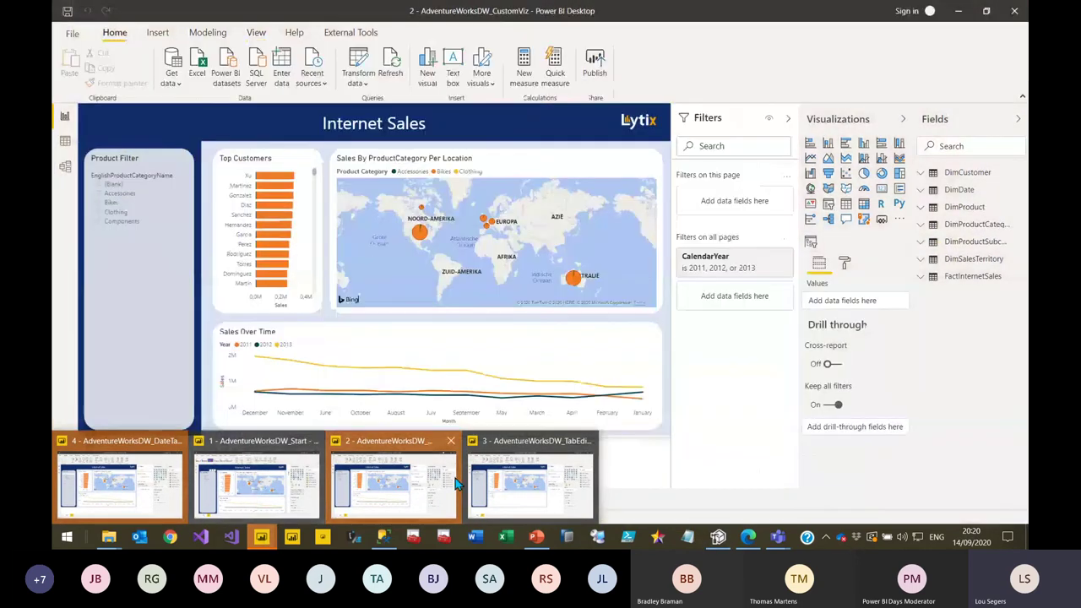
pyautogui.click(545, 472)
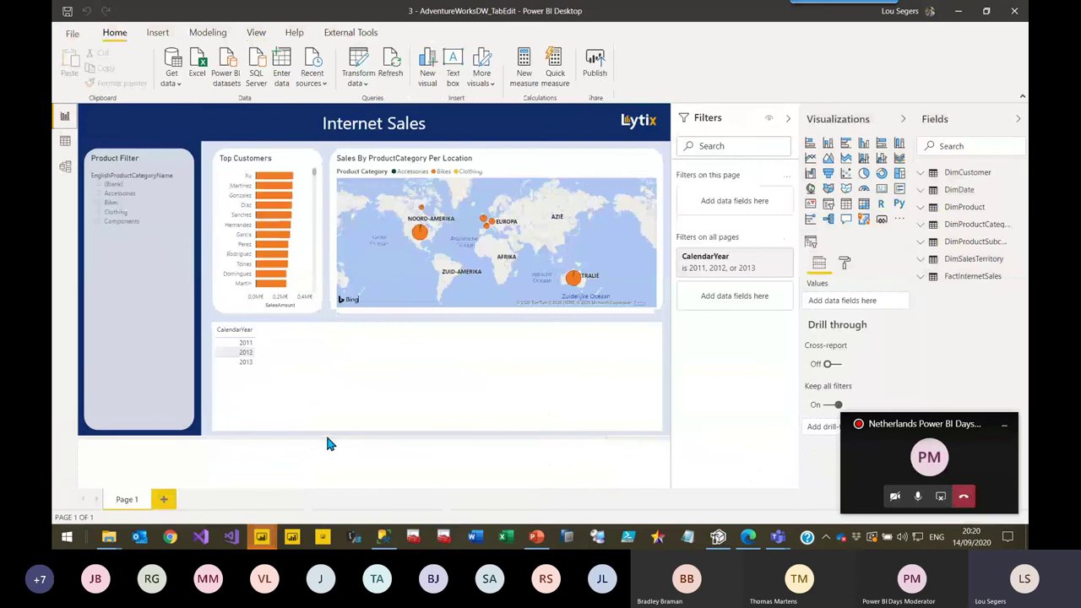
pyautogui.click(1004, 425)
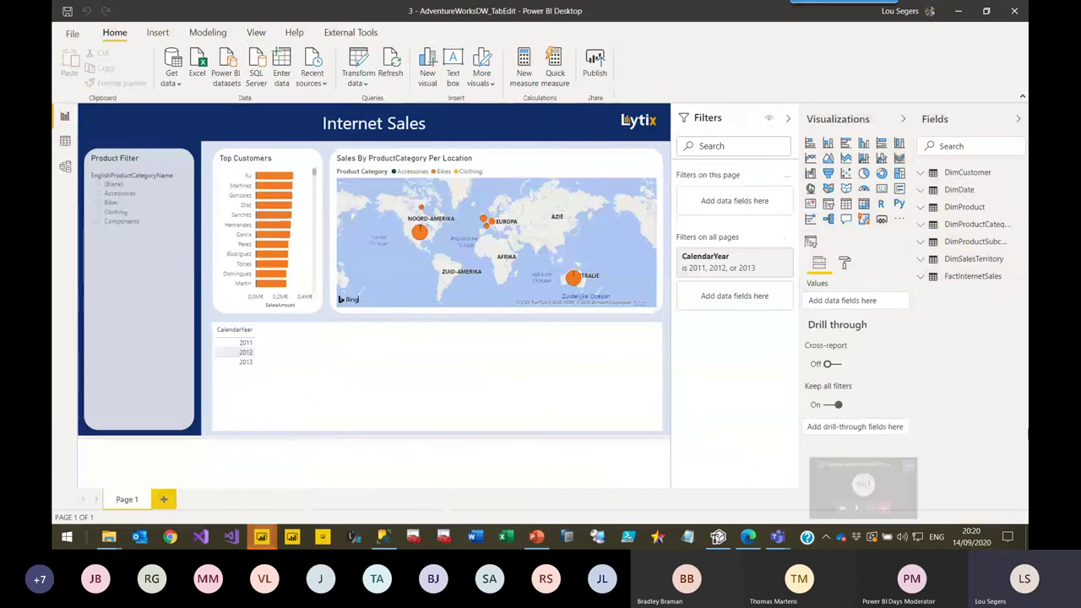
pyautogui.click(950, 279)
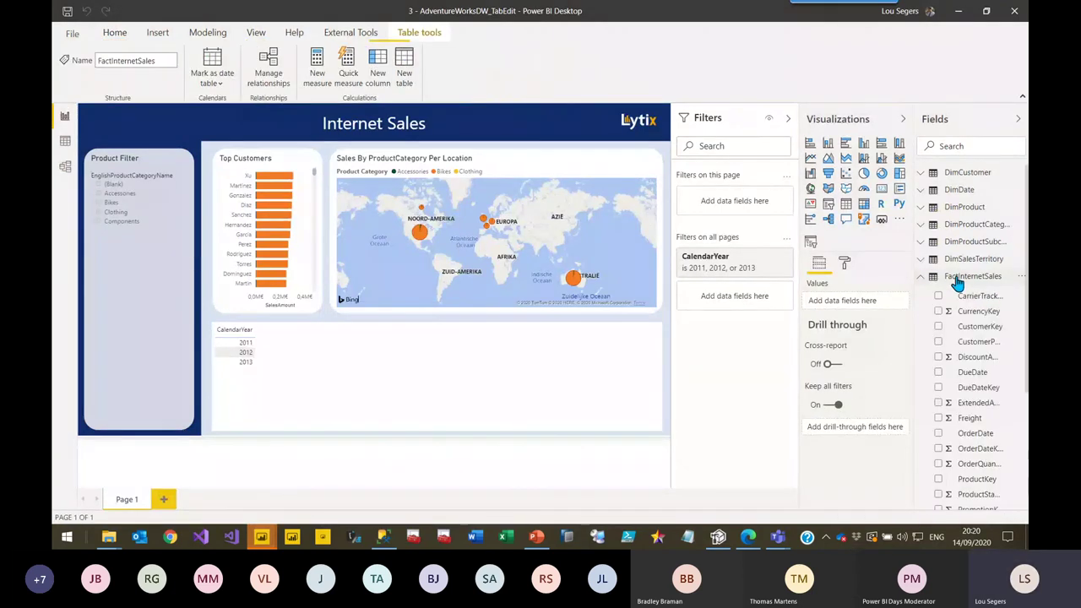
pyautogui.moveTo(918, 335); pyautogui.dragTo(857, 331)
pyautogui.scroll(-5, 963, 353)
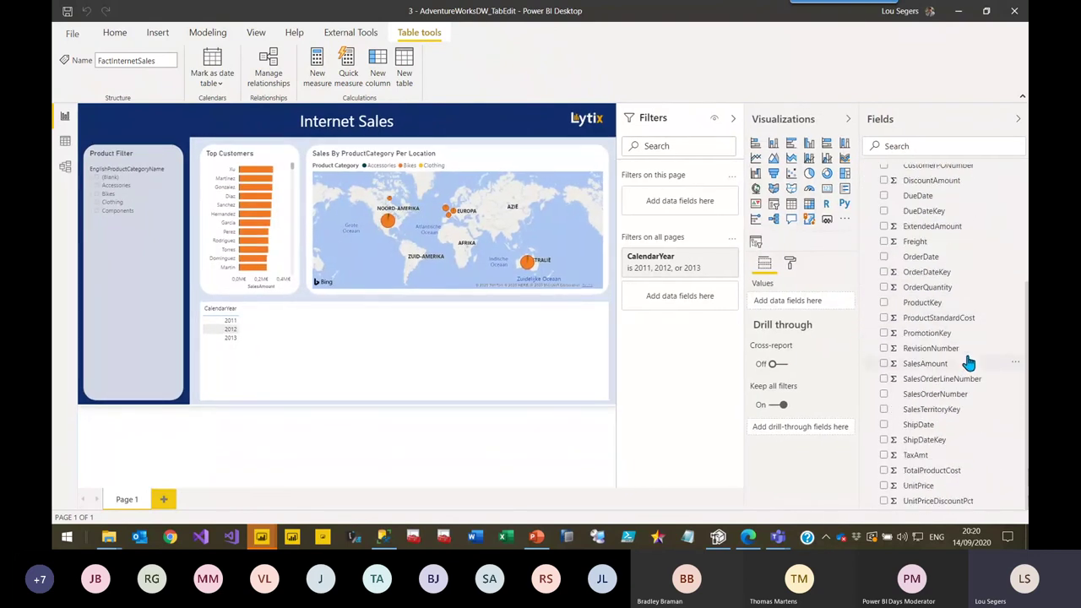
pyautogui.click(555, 157)
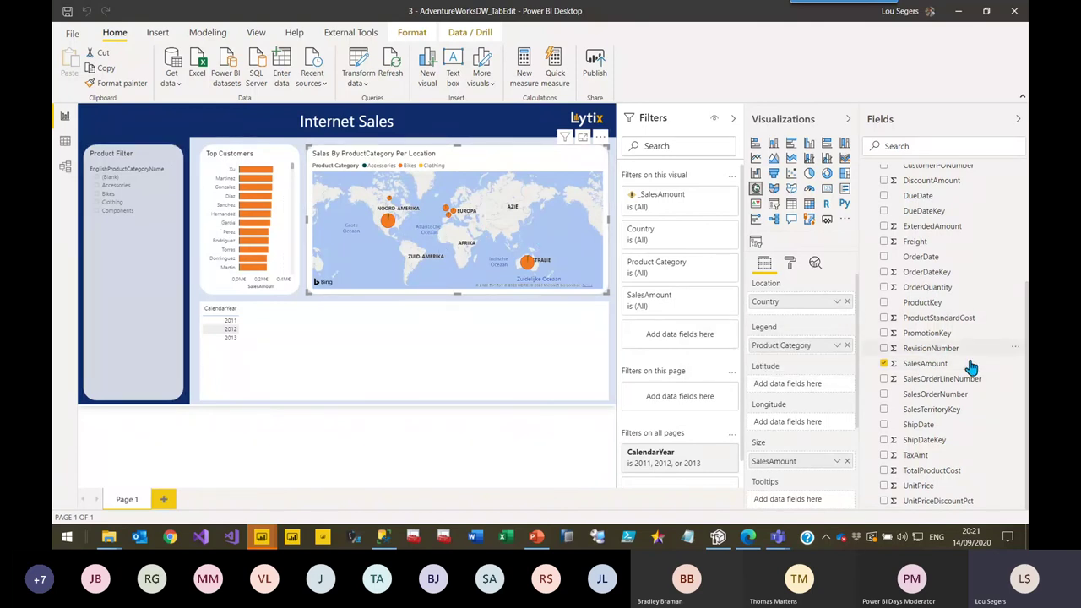
# Step: Create a measure in FactInternetSales defined as Sum Of Sales = SUM(FactInternetSales[SalesAmount])
pyautogui.scroll(2, 954, 308)
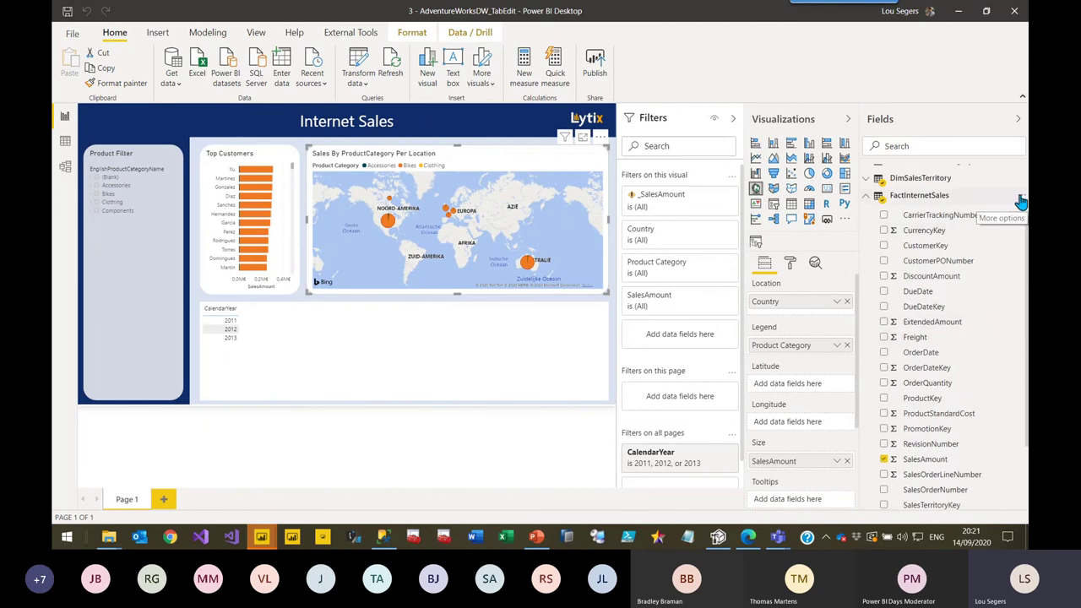
pyautogui.click(1017, 197)
pyautogui.click(991, 210)
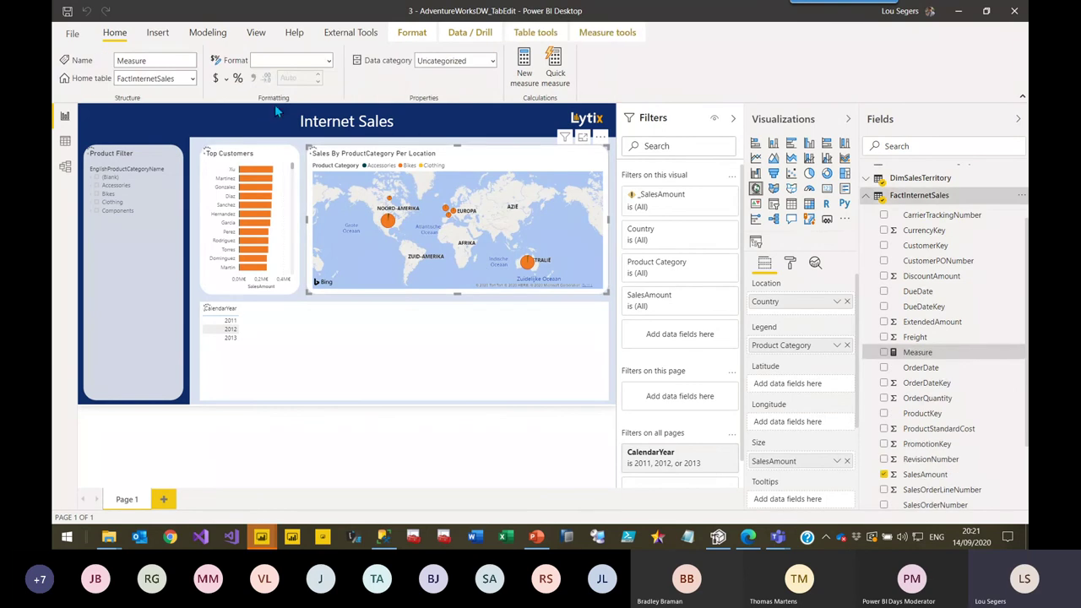
pyautogui.click(191, 115)
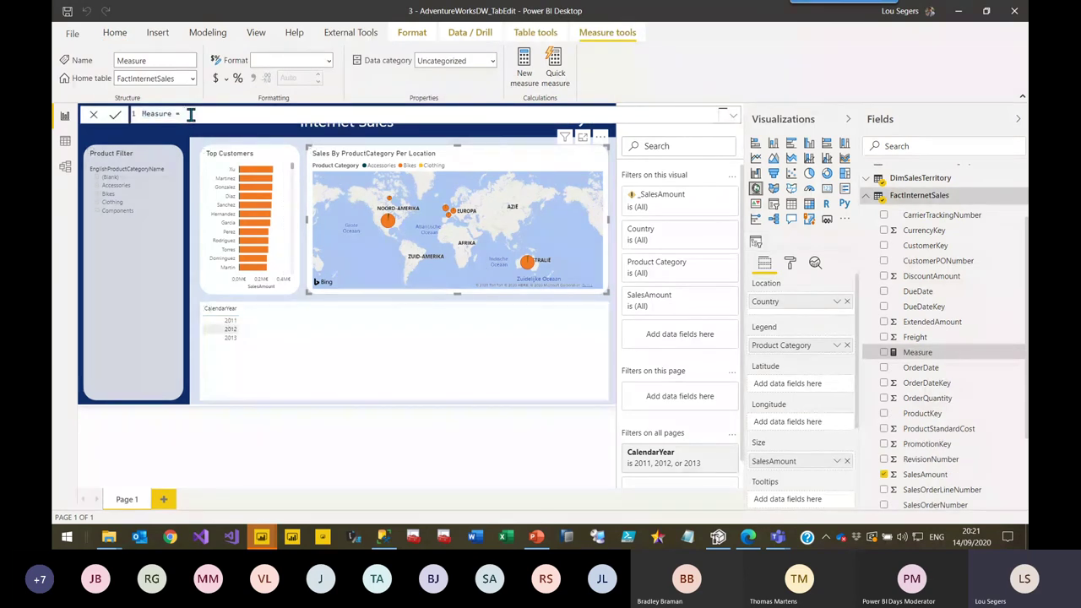
pyautogui.tripleClick(191, 115)
pyautogui.write('Sum Of Sales')
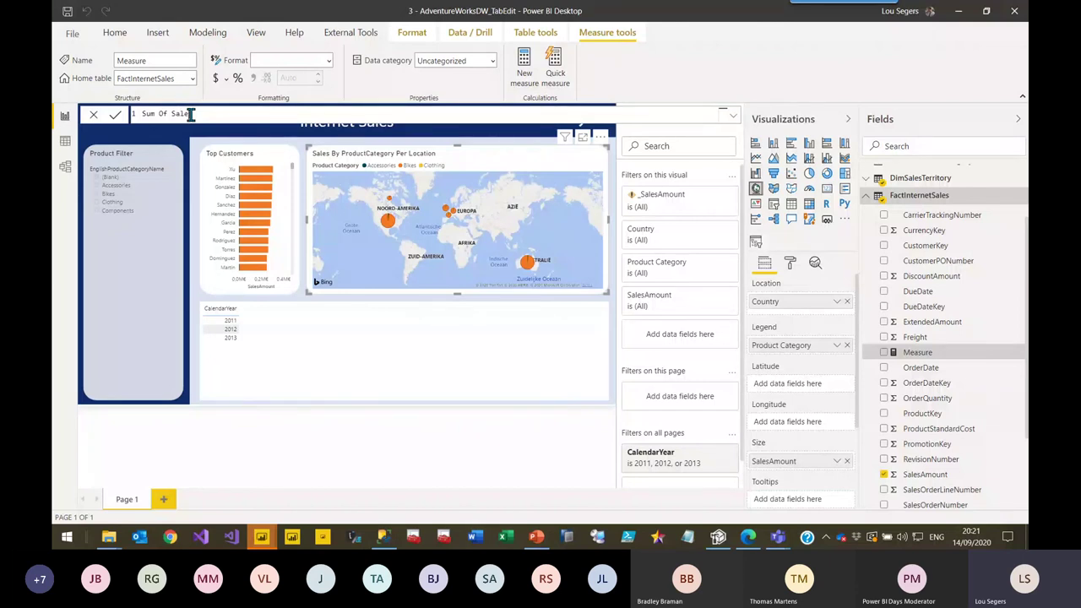
pyautogui.write(' = SUM')
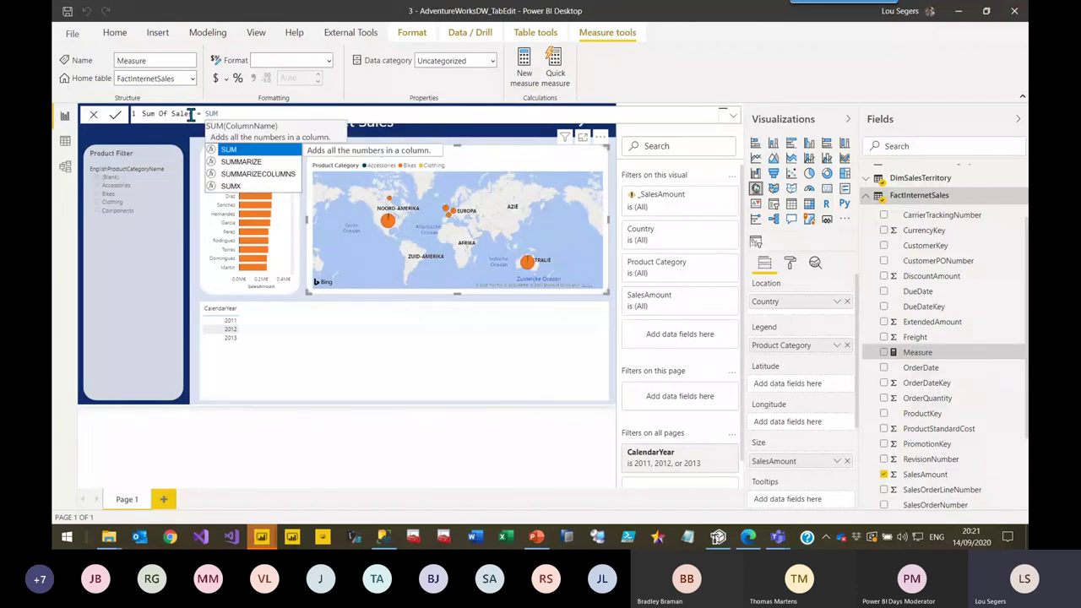
pyautogui.write('(salesam')
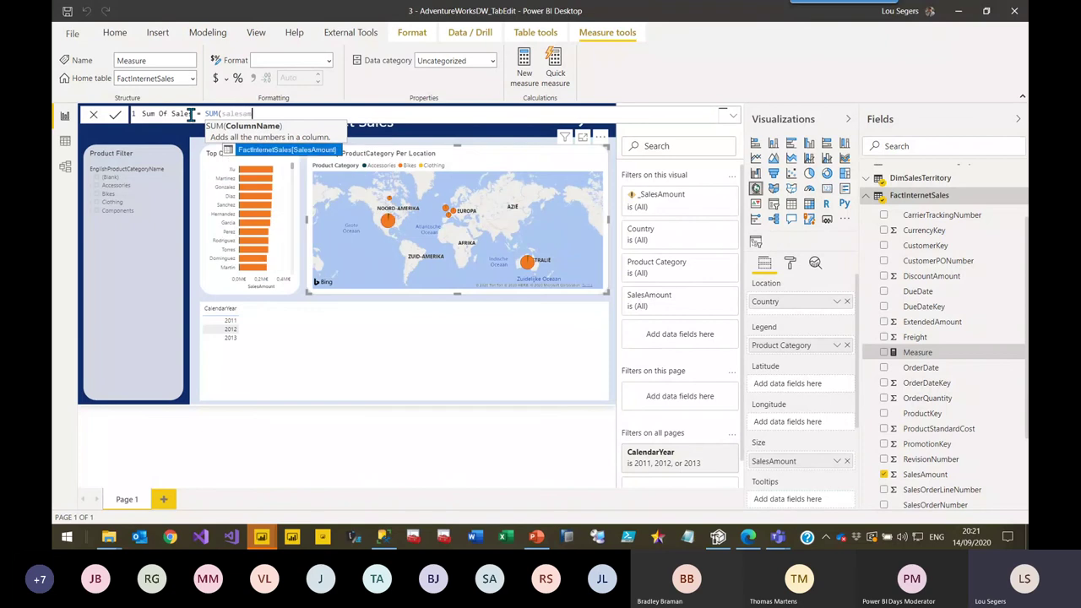
pyautogui.press('Tab')
pyautogui.write(')')
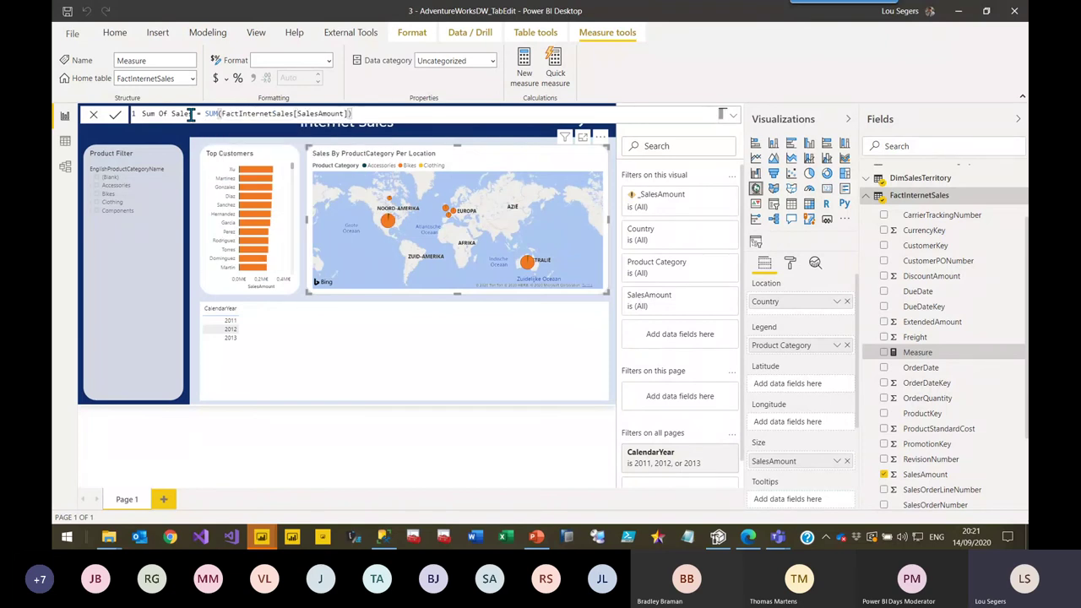
pyautogui.press('Return')
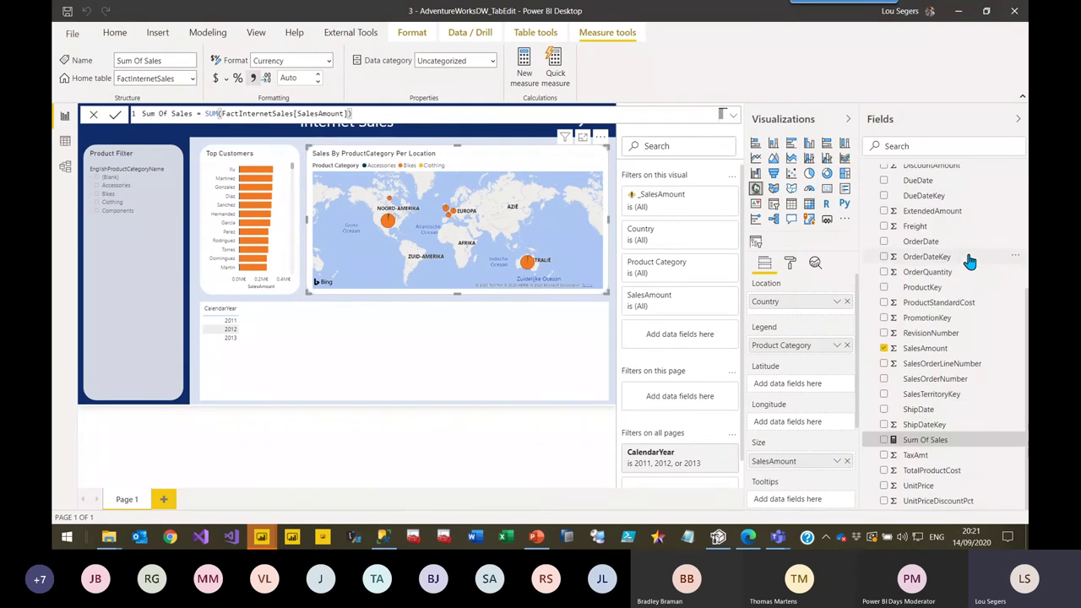
# Step: Rename the new sales measure to _Sum Of Sales by adding a leading underscore in its formula
pyautogui.click(142, 113)
pyautogui.write('_')
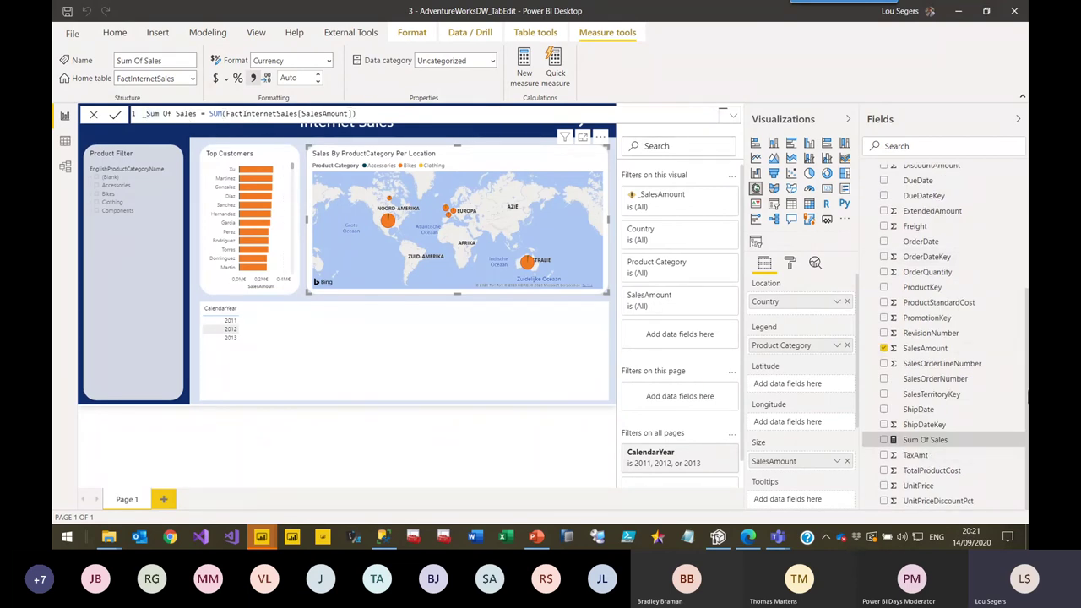
pyautogui.press('Return')
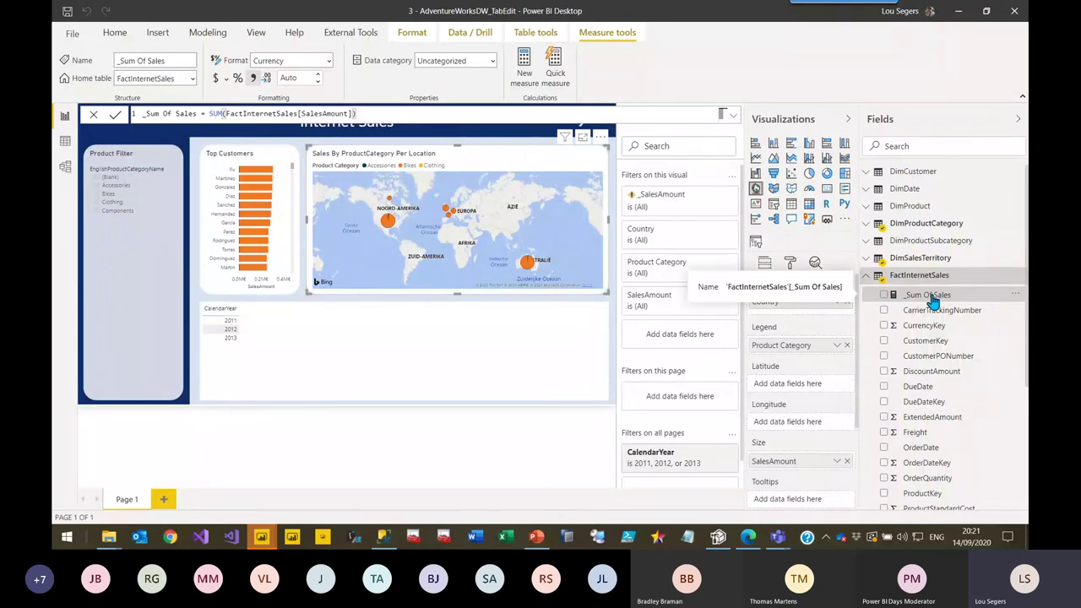
# Step: Add the _Sum Of Sales measure to the CalendarYear table visual and format it as € Euro (€ 123)
pyautogui.scroll(-5, 932, 321)
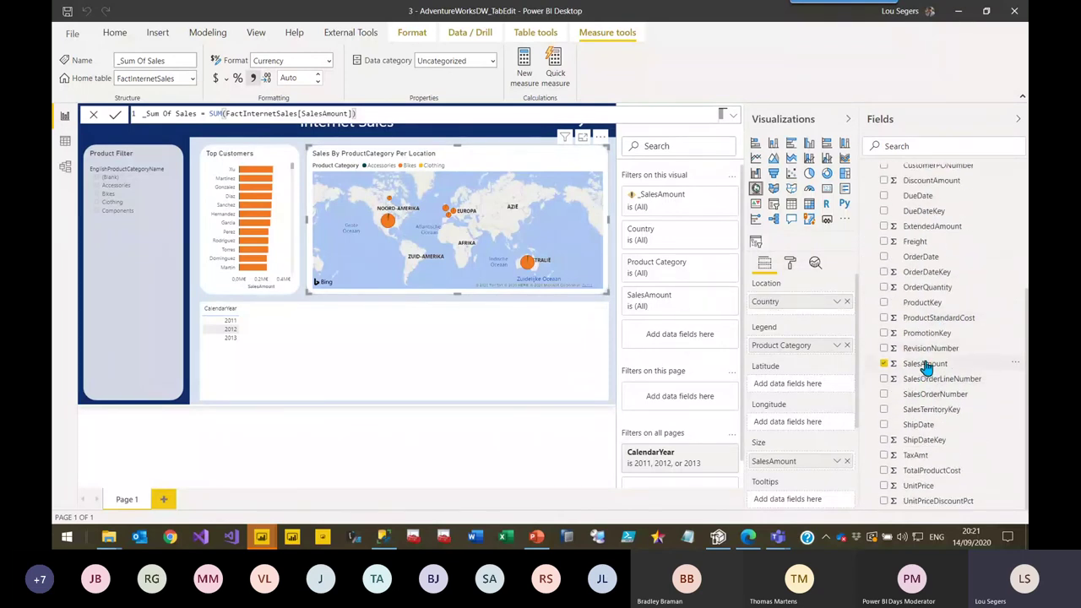
pyautogui.scroll(3, 926, 367)
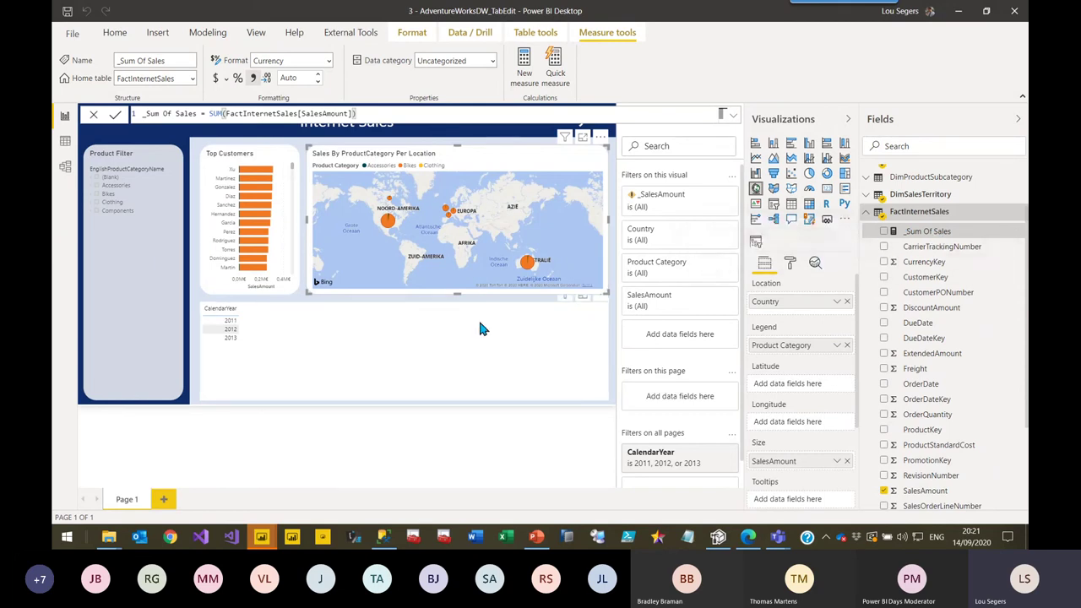
pyautogui.moveTo(927, 230); pyautogui.dragTo(355, 342)
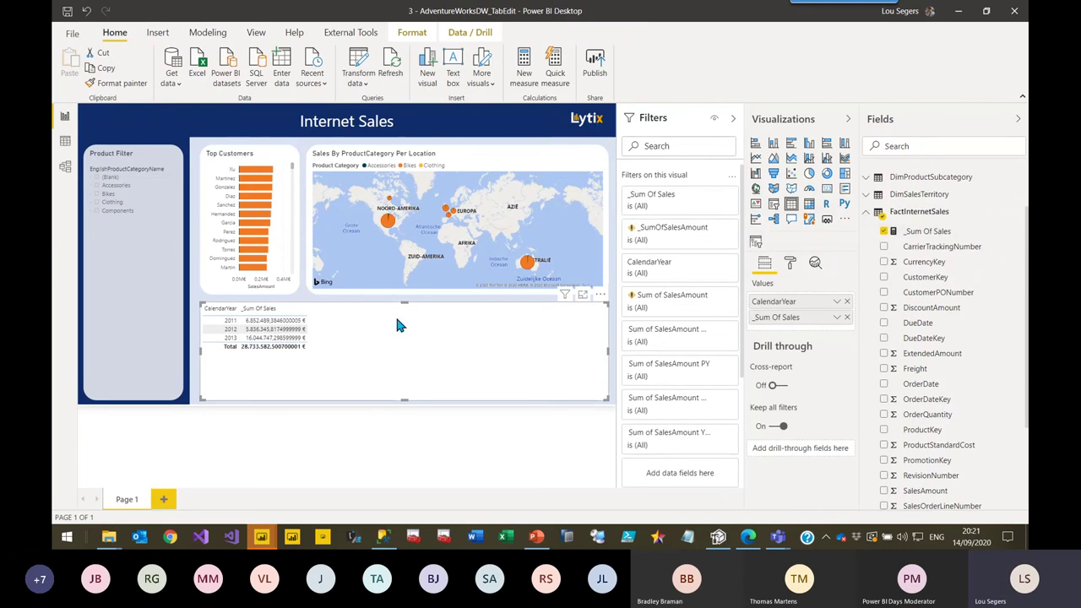
pyautogui.click(935, 231)
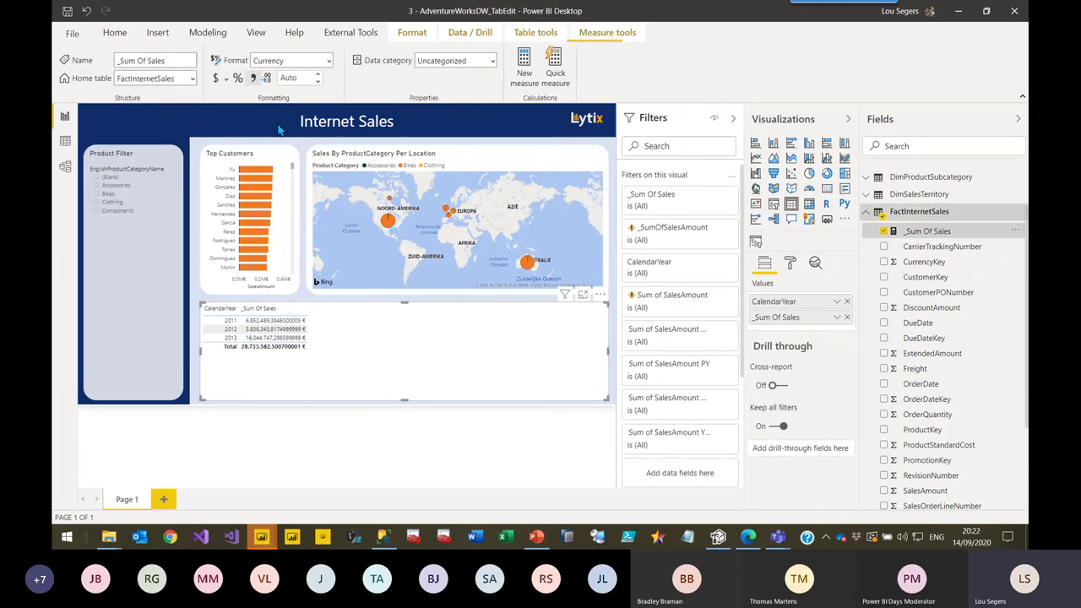
pyautogui.click(223, 77)
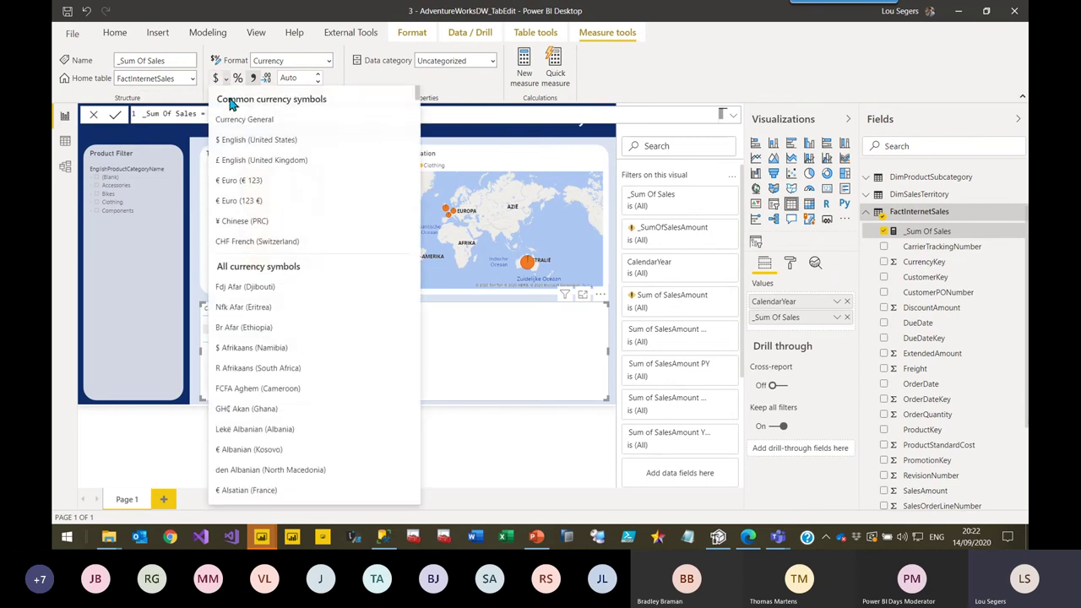
pyautogui.click(242, 182)
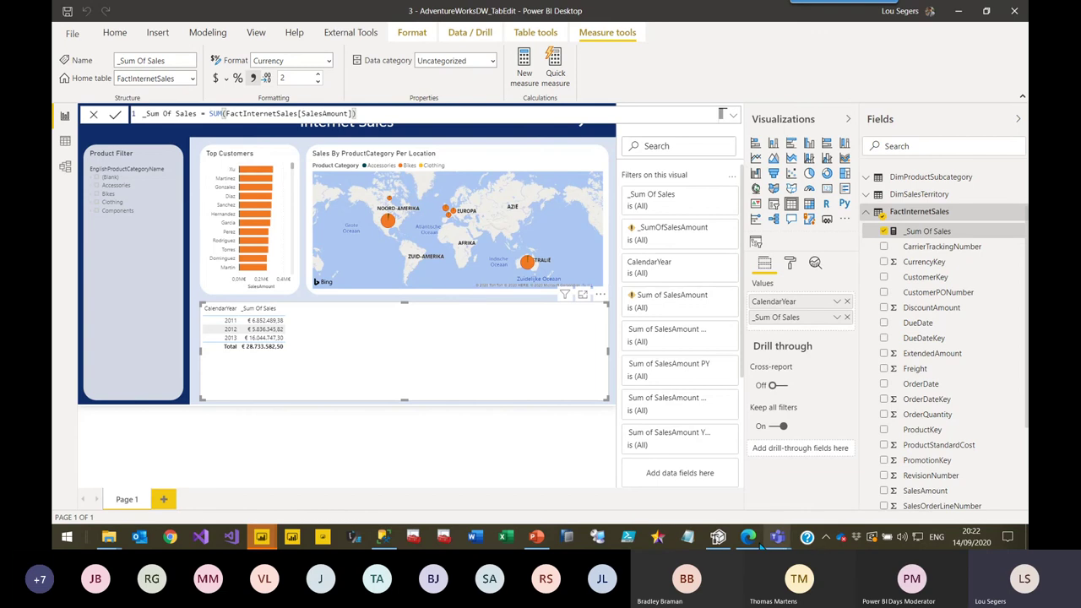
# Step: Switch to Tabular Editor and restore its window to a smaller size, placed beside the Power BI Fields list
pyautogui.click(719, 542)
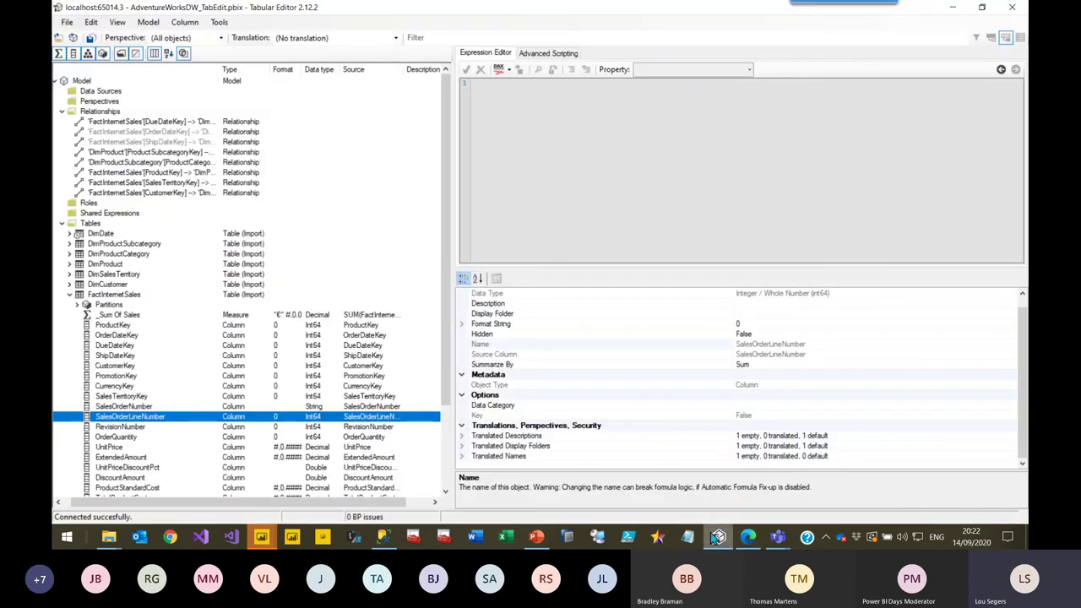
pyautogui.moveTo(463, 17); pyautogui.dragTo(422, 31)
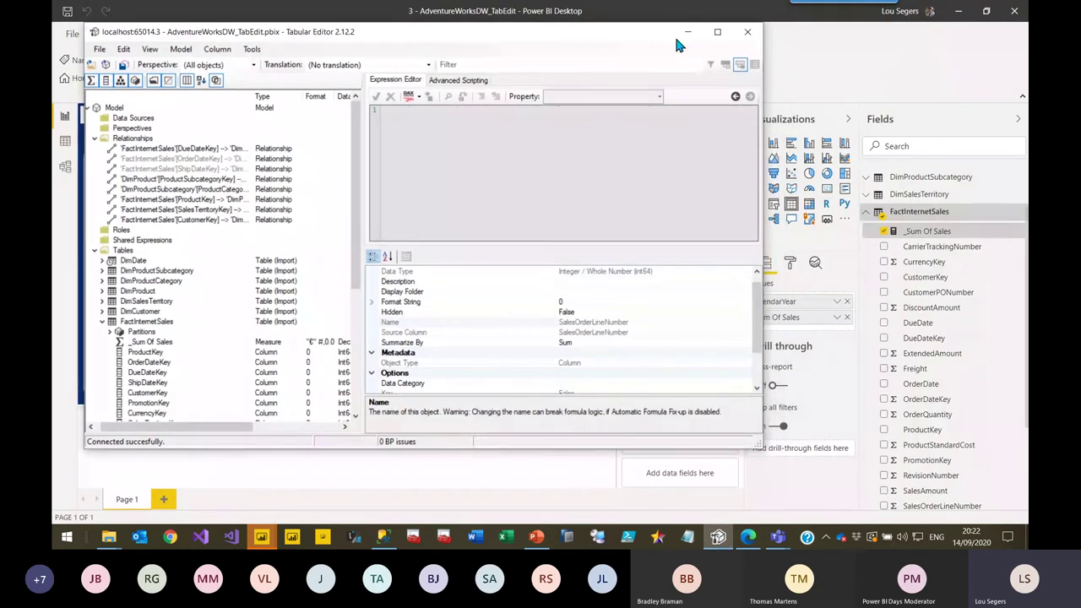
pyautogui.click(717, 33)
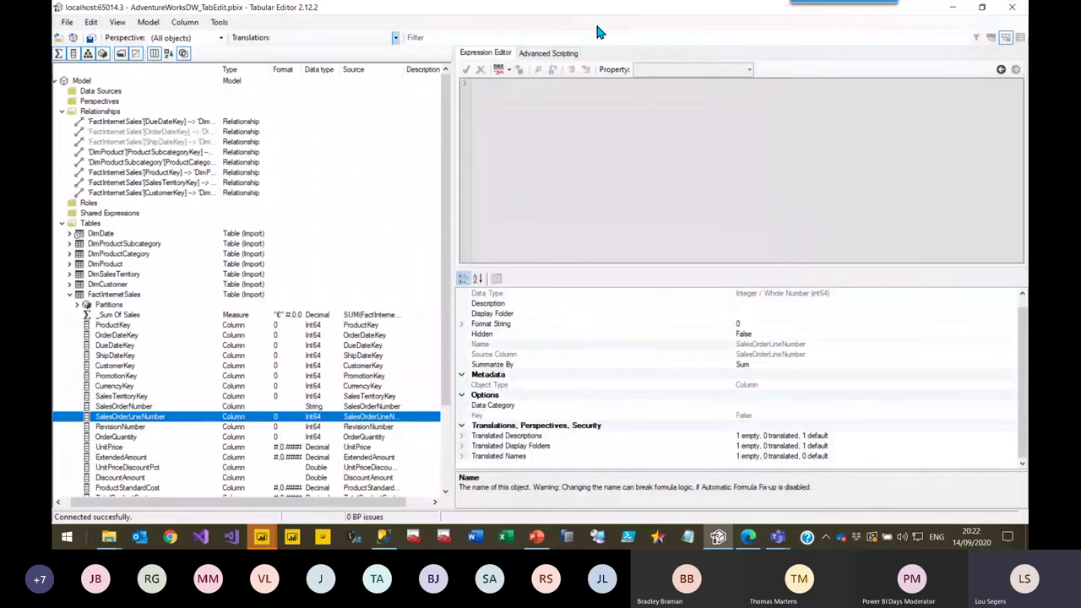
pyautogui.moveTo(665, 17); pyautogui.dragTo(405, 50)
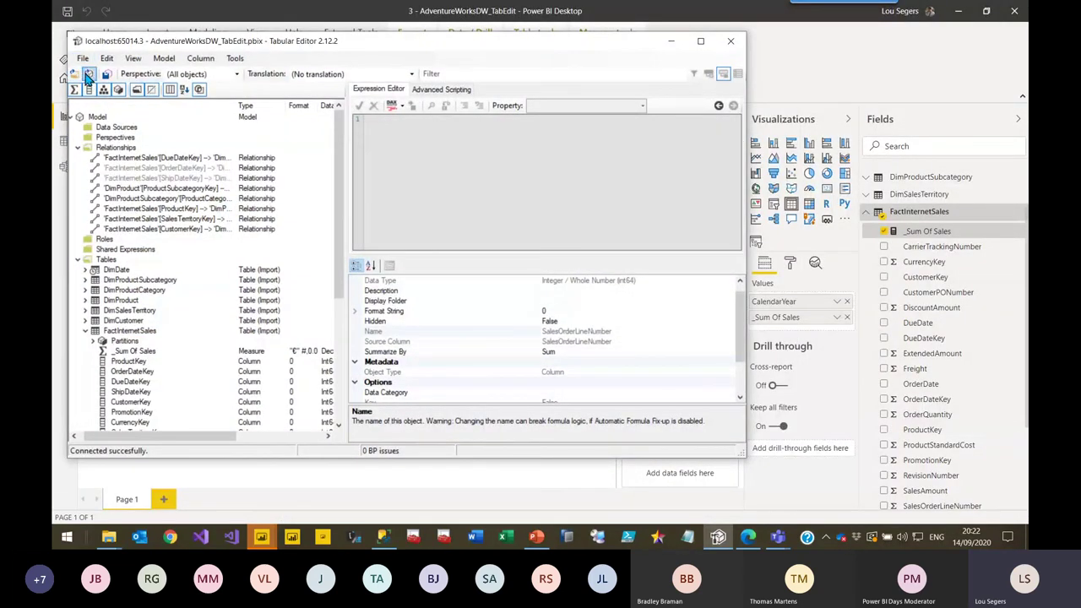
pyautogui.click(88, 77)
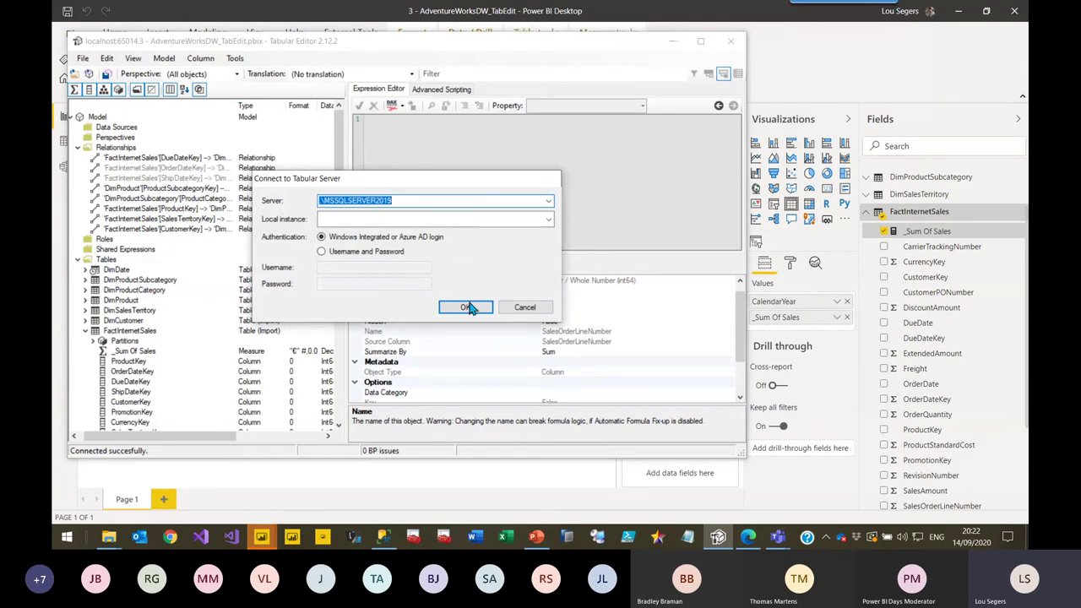
pyautogui.click(523, 308)
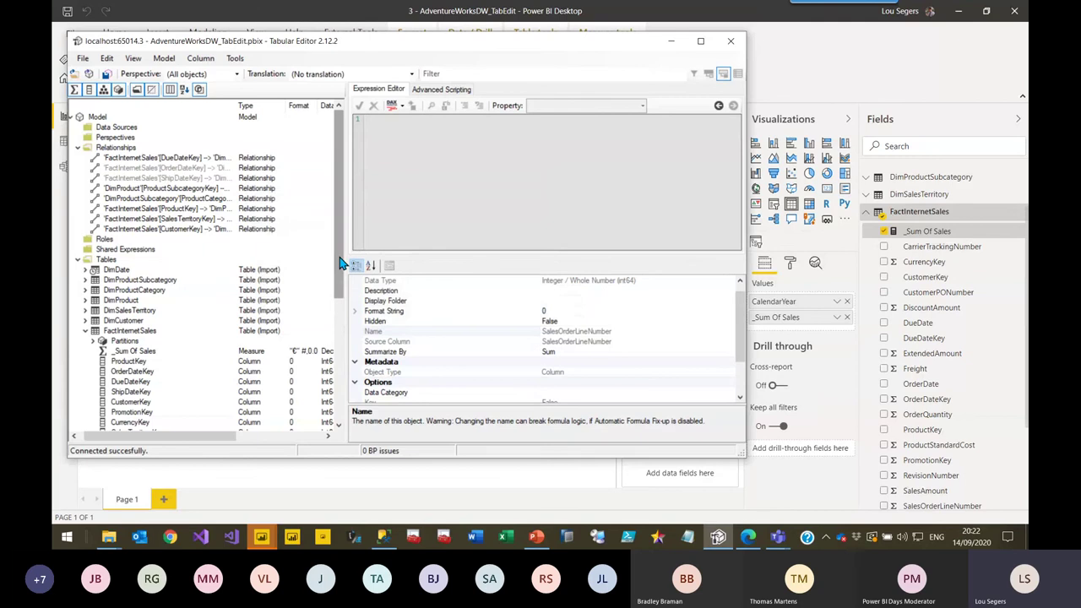
# Step: Inspect the _Sum Of Sales measure under FactInternetSales, widening the model tree to show its format and data type
pyautogui.scroll(-2, 336, 281)
pyautogui.scroll(-2, 336, 280)
pyautogui.click(160, 309)
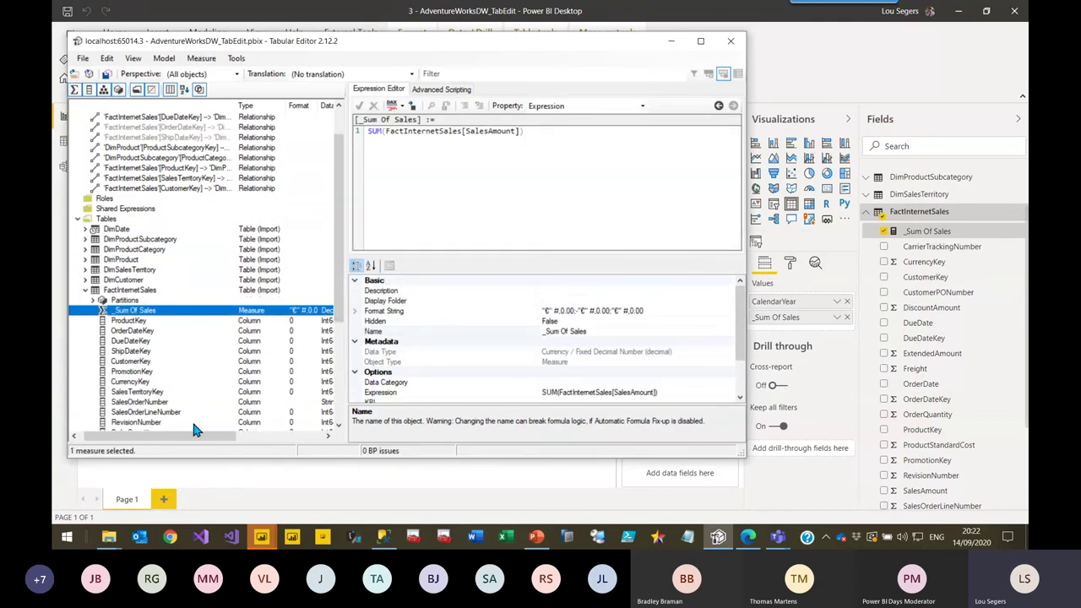
pyautogui.moveTo(189, 442); pyautogui.dragTo(140, 443)
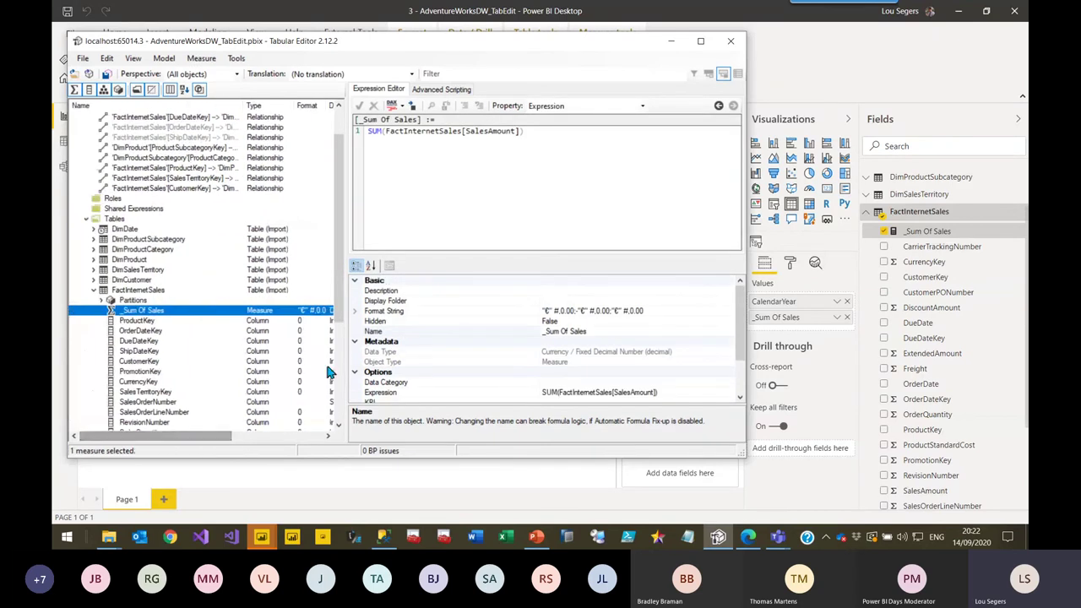
pyautogui.moveTo(348, 346); pyautogui.dragTo(367, 346)
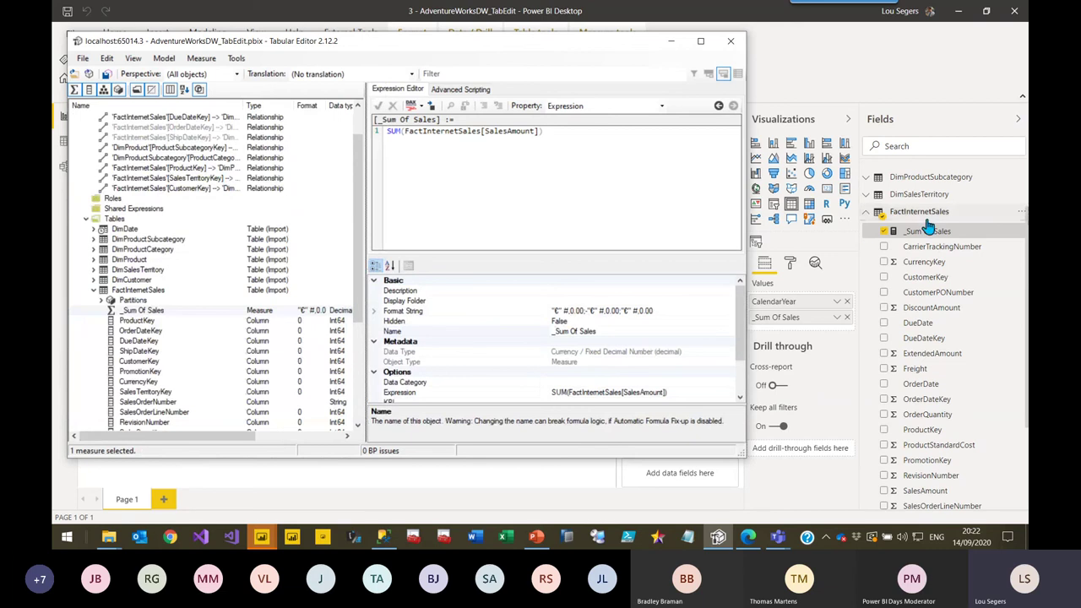
# Step: Rename the _Sum Of Sales measure to __Sum Of Sales in Tabular Editor and save the change to the connected model
pyautogui.click(168, 311)
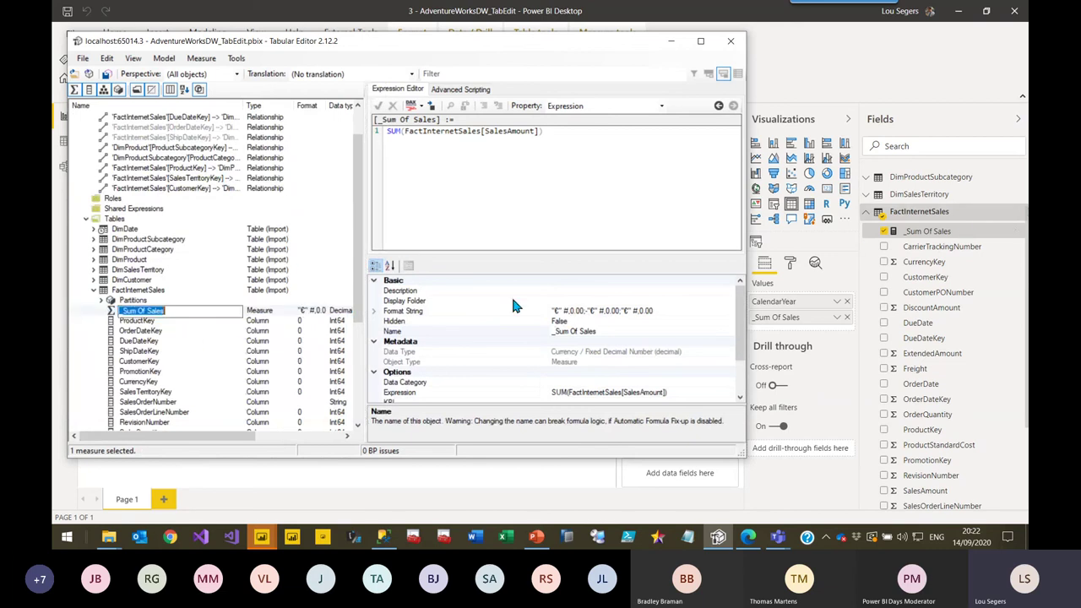
pyautogui.click(574, 331)
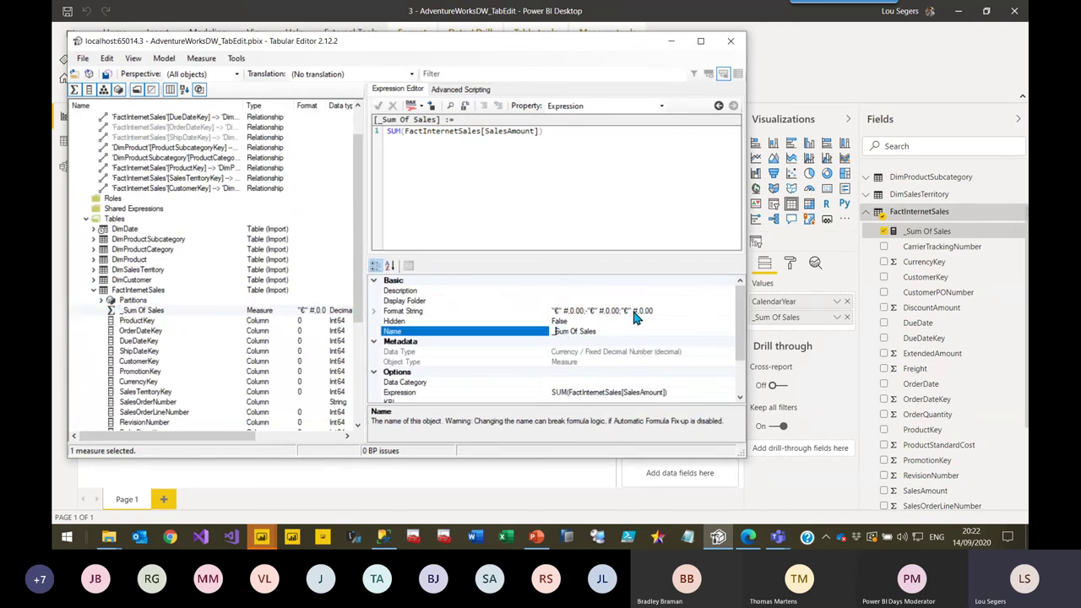
pyautogui.scroll(-1, 634, 311)
pyautogui.scroll(1, 632, 312)
pyautogui.click(612, 329)
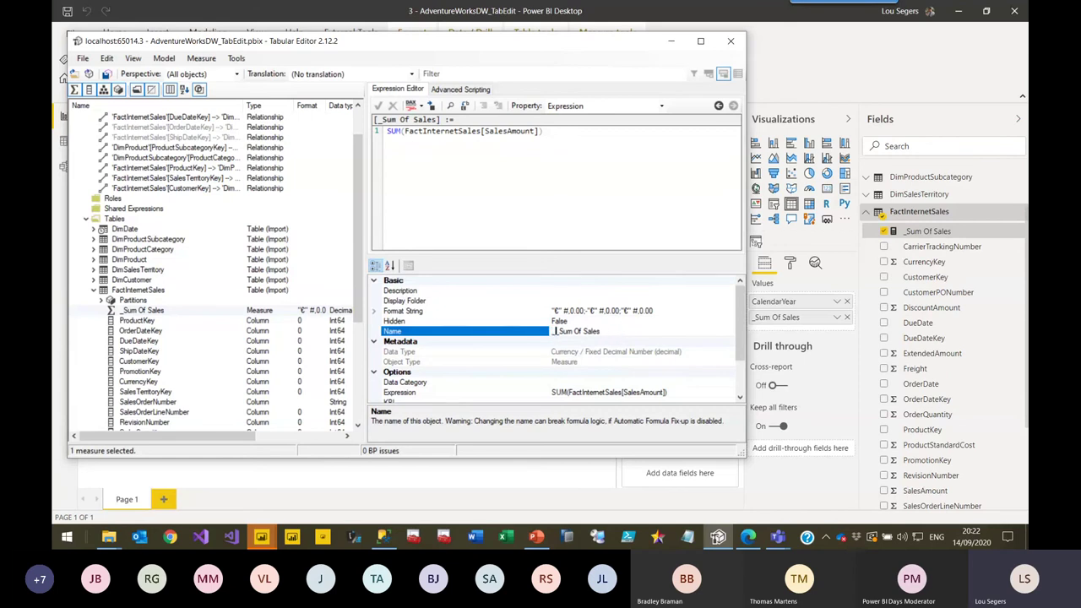
pyautogui.click(661, 224)
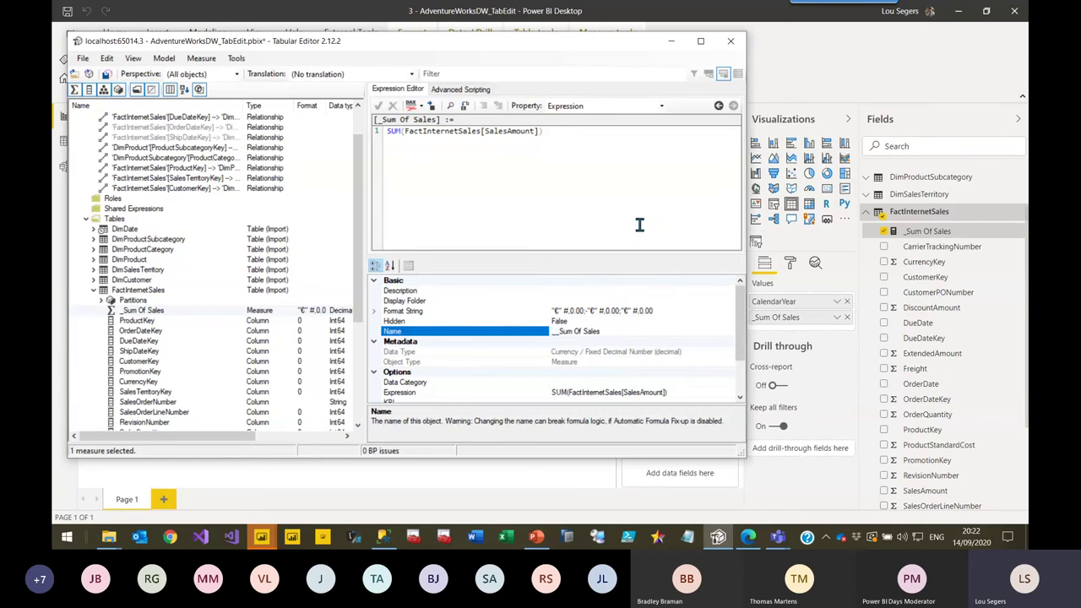
pyautogui.click(108, 75)
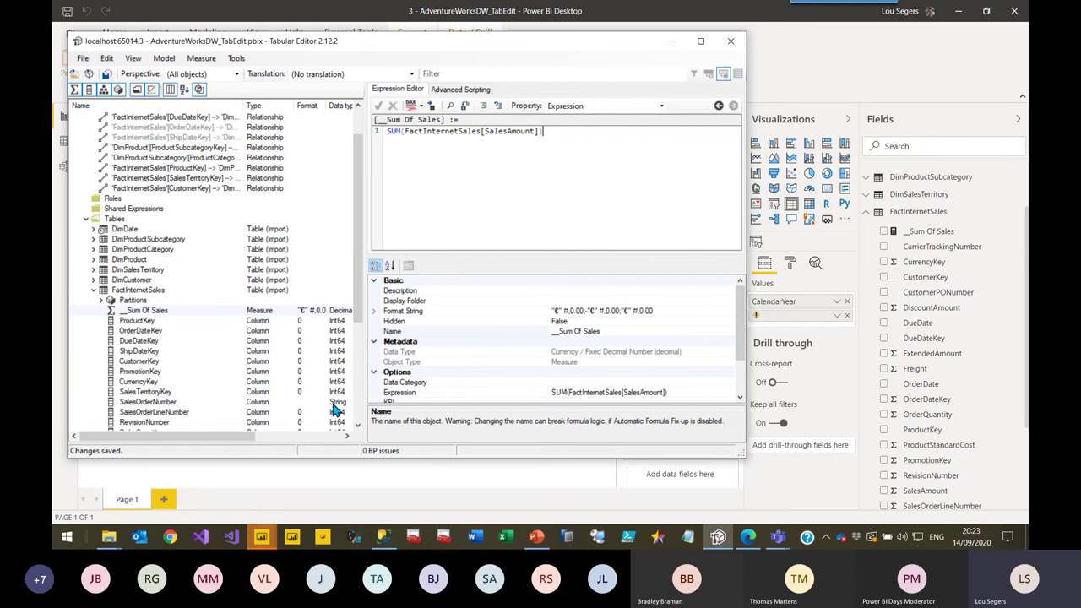
# Step: Duplicate the __Sum Of Sales measure four times under FactInternetSales and save the copies to the connected model
pyautogui.click(142, 322)
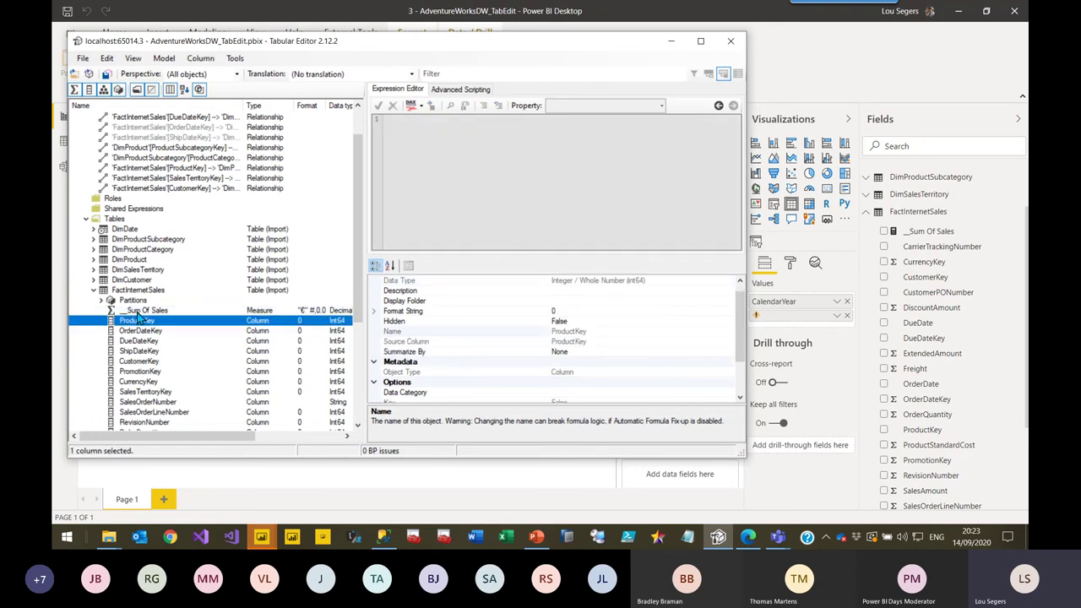
pyautogui.click(138, 312)
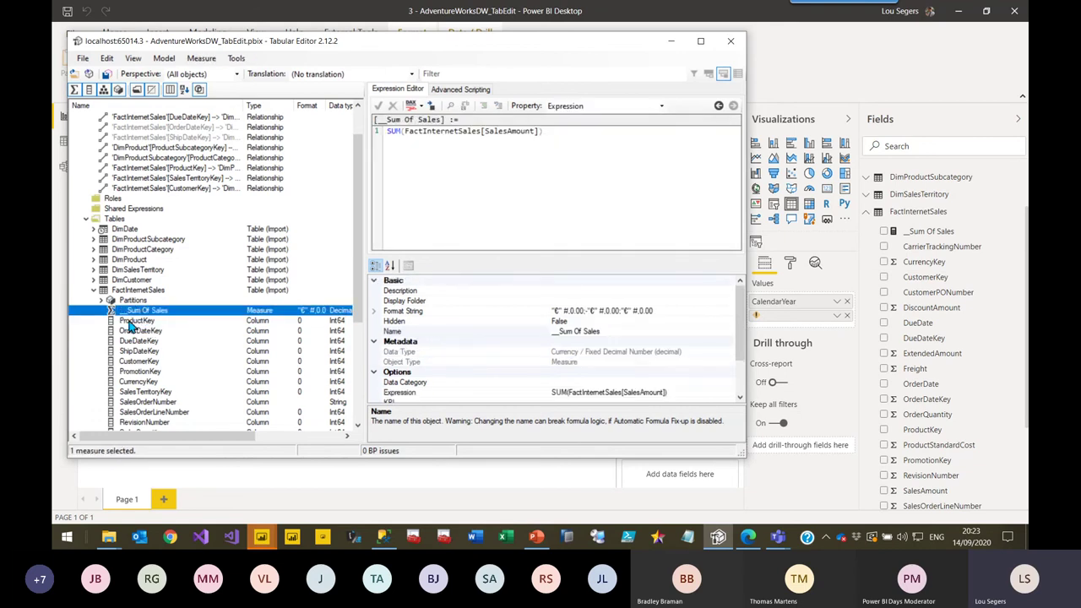
pyautogui.hotkey('ctrl', 'd')
pyautogui.hotkey('ctrl', 'd')
pyautogui.hotkey('ctrl', 'd')
pyautogui.hotkey('ctrl', 'd')
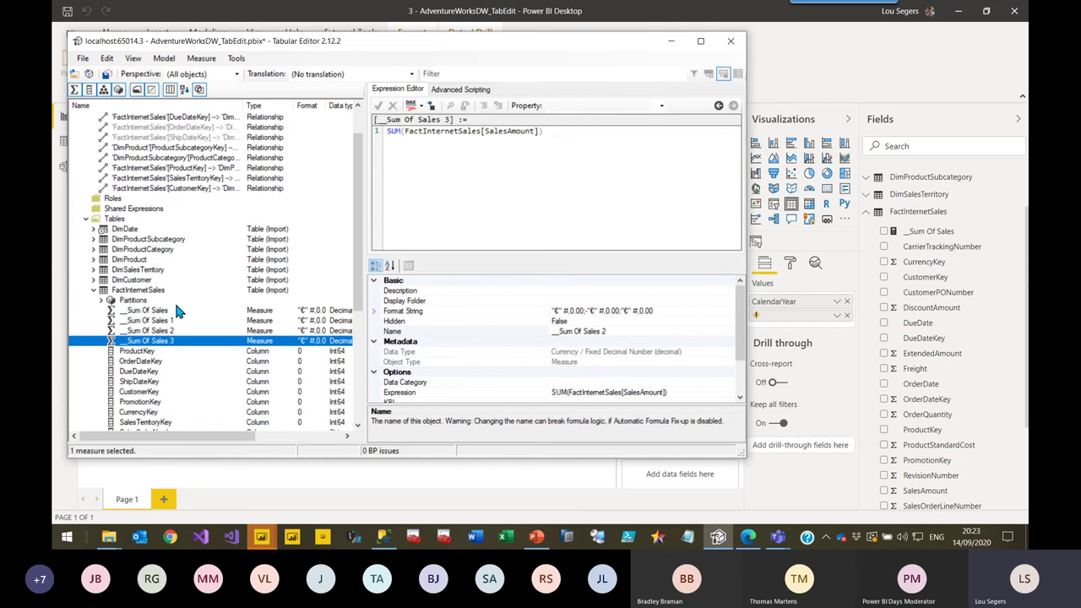
pyautogui.click(103, 74)
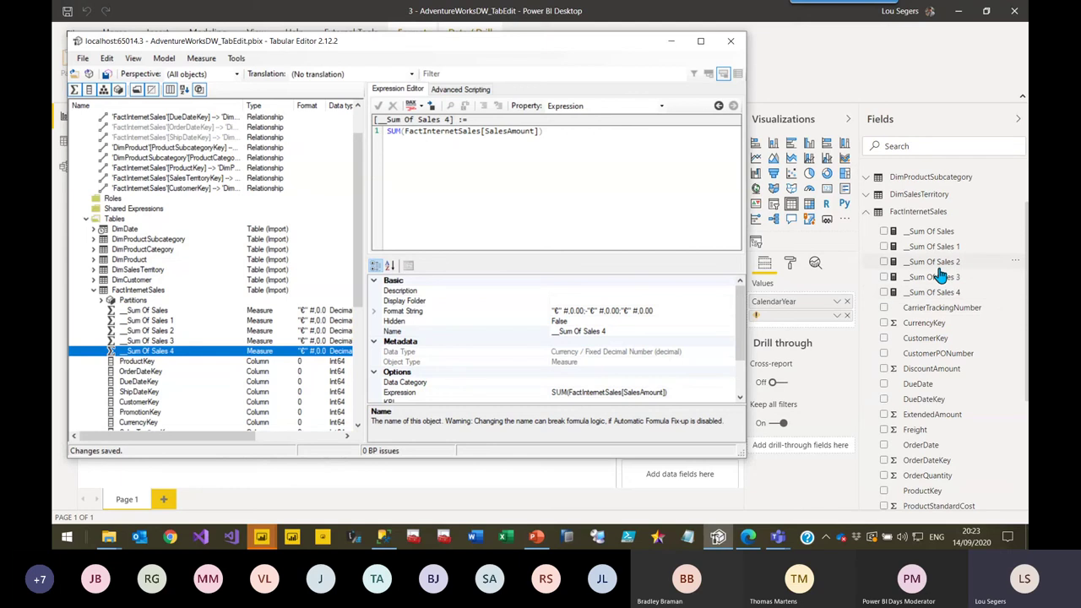
# Step: Delete the four duplicates, __Sum Of Sales 1 to __Sum Of Sales 4, and save the model
pyautogui.click(171, 321)
pyautogui.keyDown('shift'); pyautogui.click(162, 351); pyautogui.keyUp('shift')
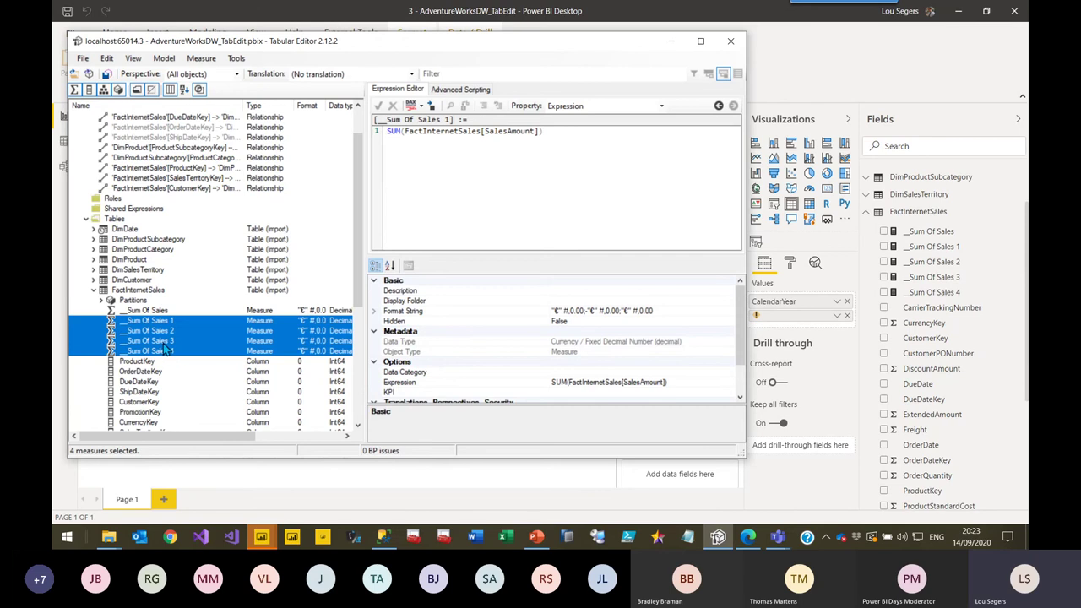
pyautogui.press('Delete')
pyautogui.click(573, 311)
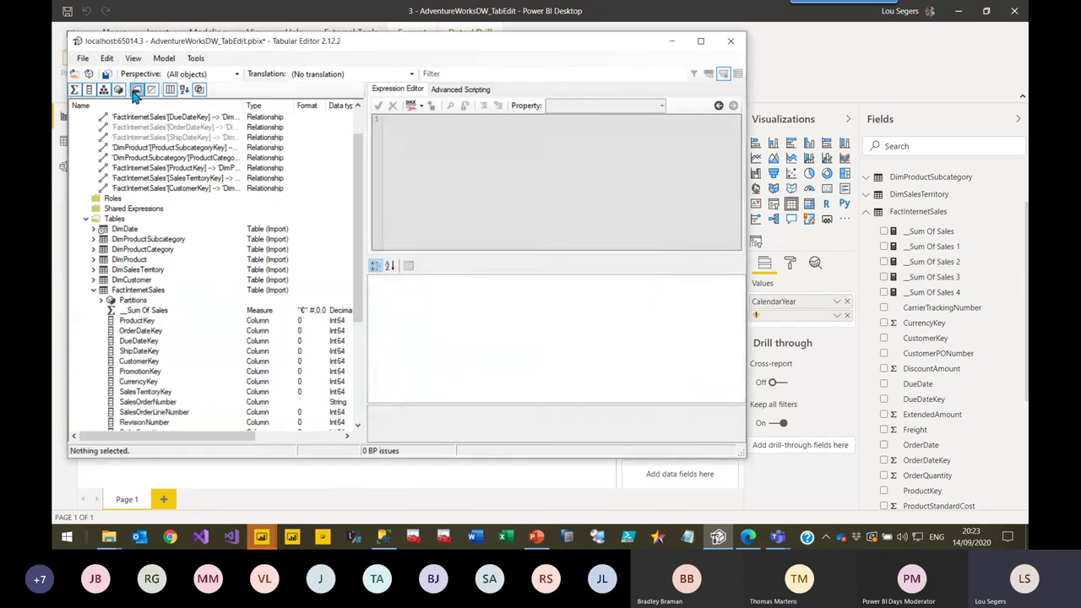
pyautogui.click(106, 74)
# Step: Copy the format string of __Sum Of Sales into an empty Notepad document and return to Tabular Editor
pyautogui.click(158, 311)
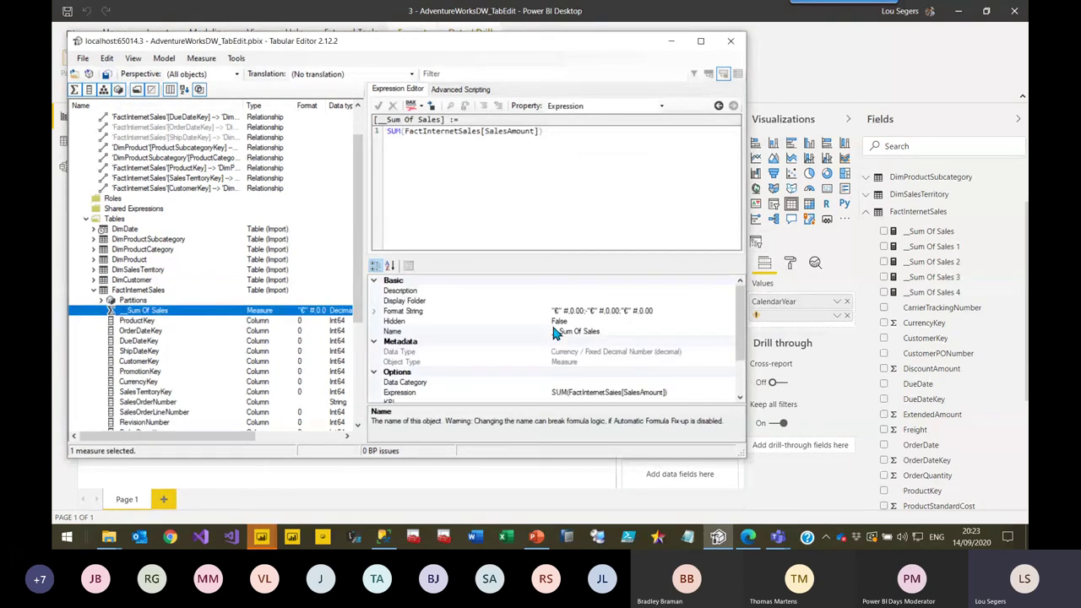
pyautogui.click(596, 312)
pyautogui.click(658, 310)
pyautogui.hotkey('ctrl', 'c')
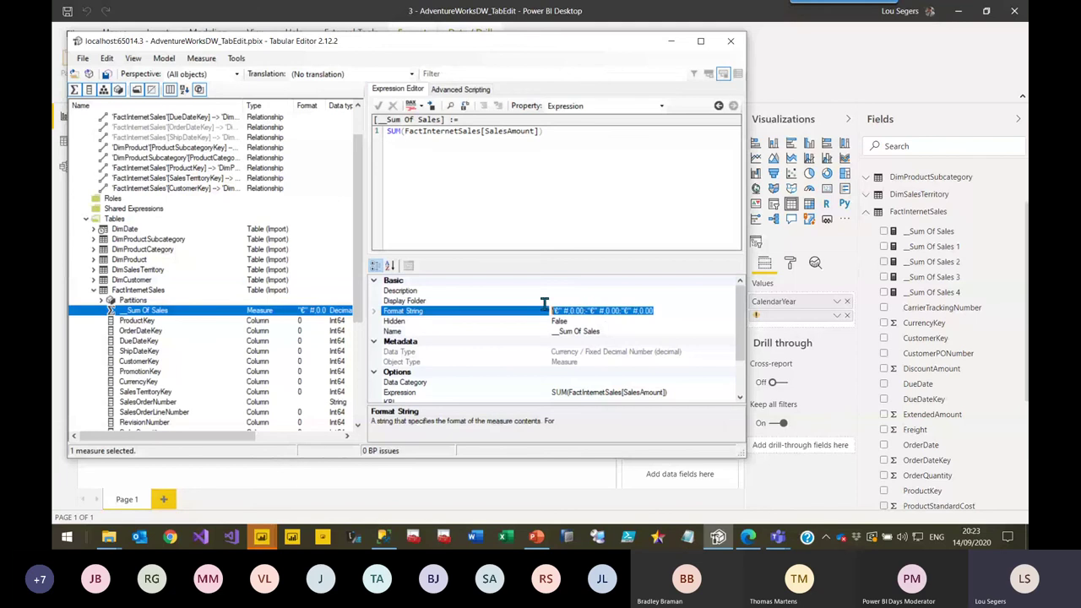
pyautogui.click(688, 537)
pyautogui.hotkey('ctrl', 'v')
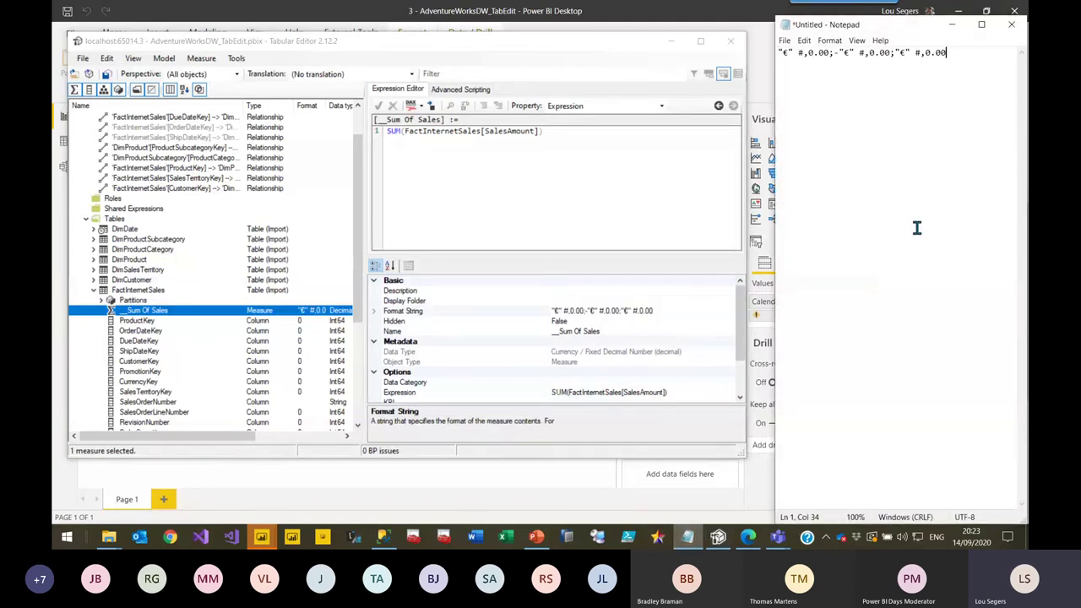
pyautogui.click(957, 28)
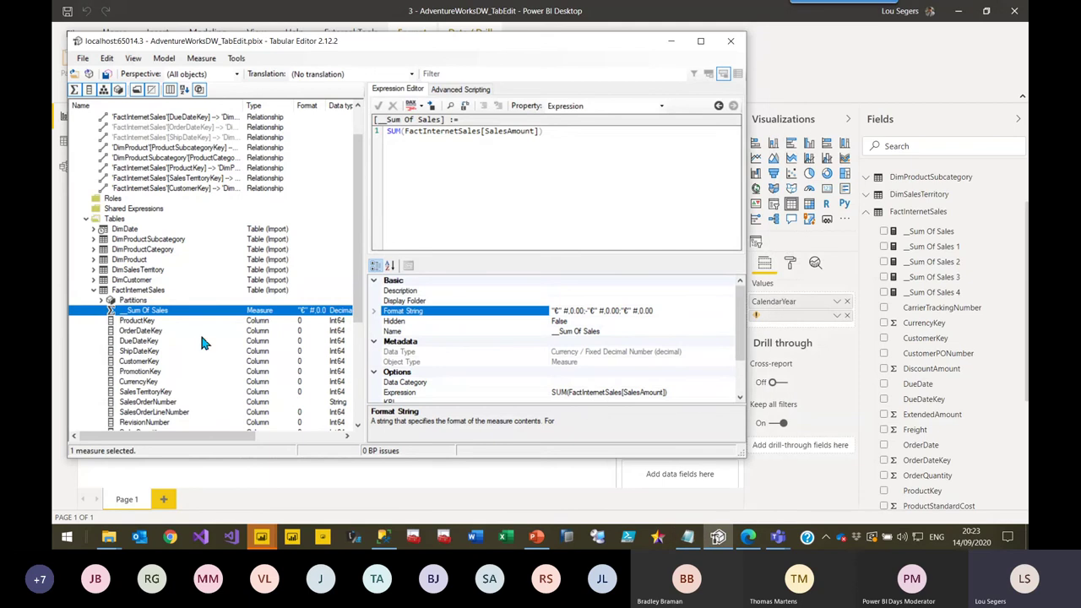
# Step: Delete the __Sum Of Sales measure from FactInternetSales and save the change to the connected model
pyautogui.click(158, 324)
pyautogui.click(139, 310)
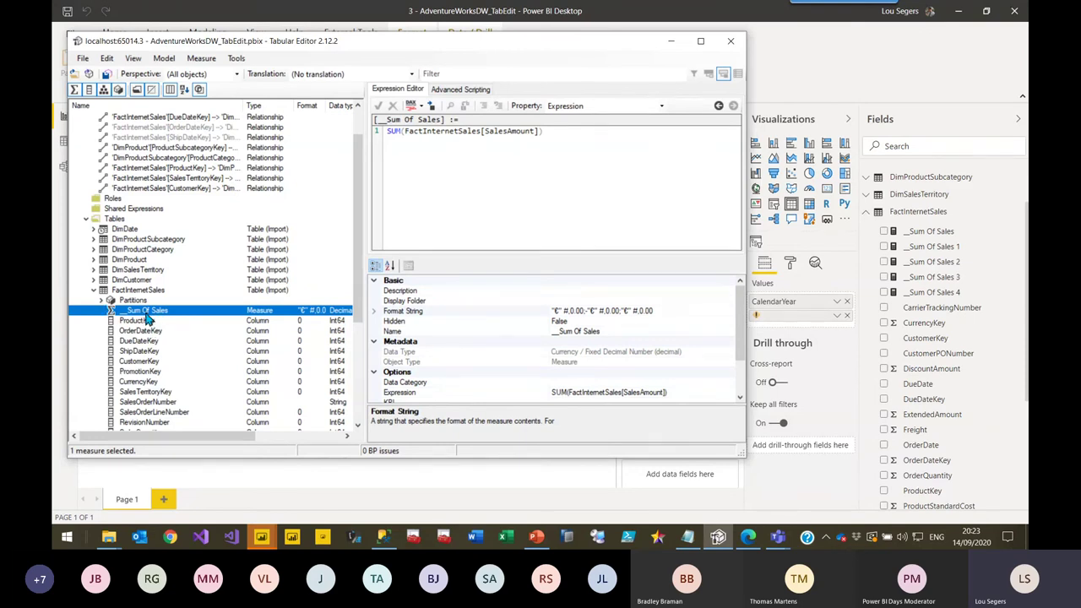
pyautogui.press('Delete')
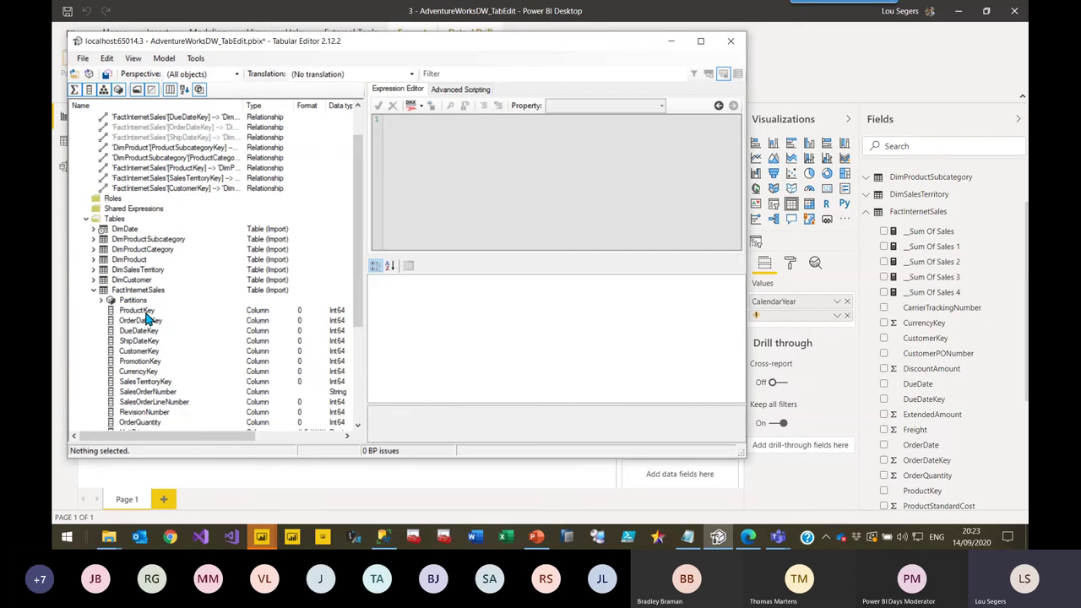
pyautogui.hotkey('ctrl', 's')
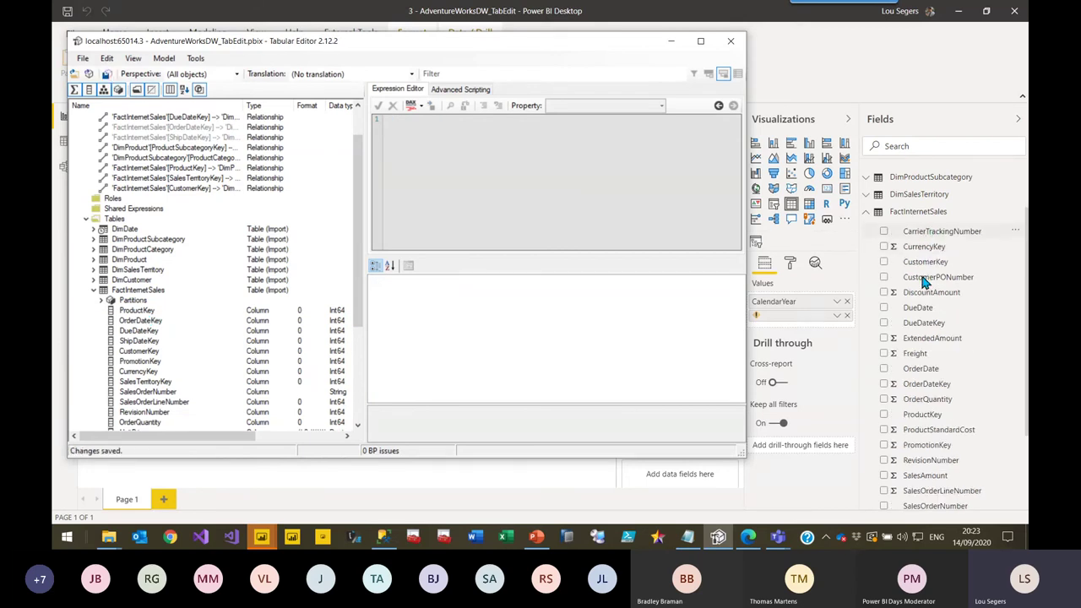
pyautogui.click(141, 362)
pyautogui.scroll(-2, 175, 362)
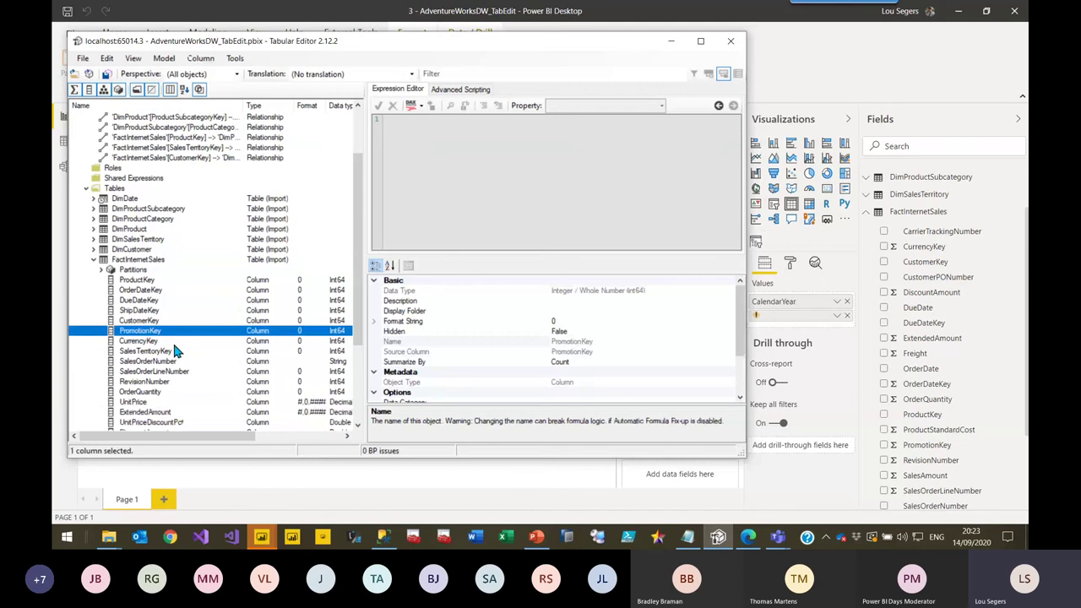
pyautogui.scroll(3, 186, 337)
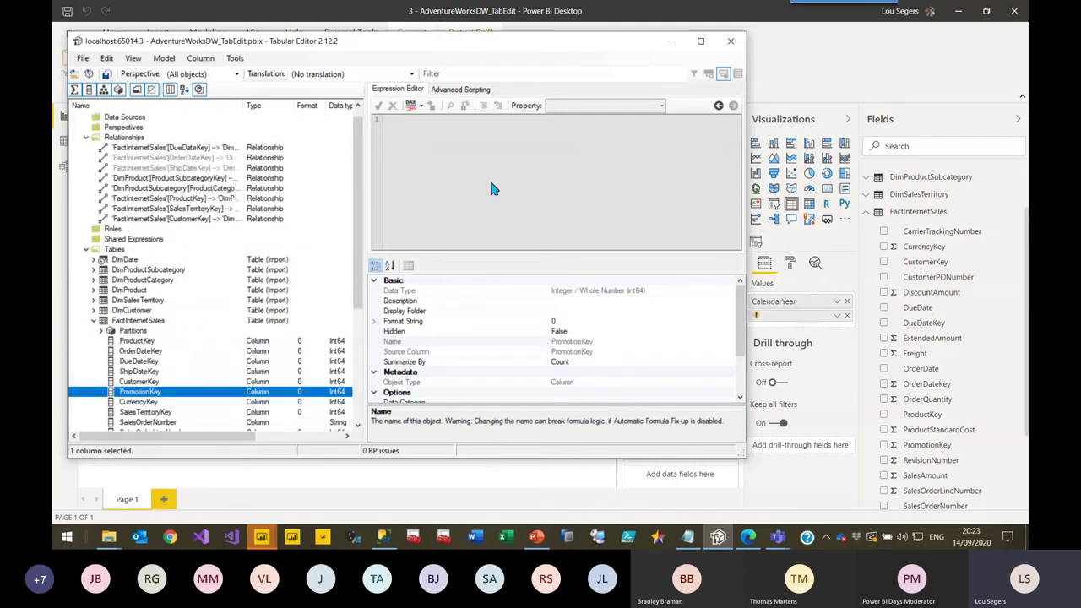
# Step: Load the script file Tab Editor - Create Base Measure.csx into Tabular Editor's Advanced Scripting editor
pyautogui.click(449, 91)
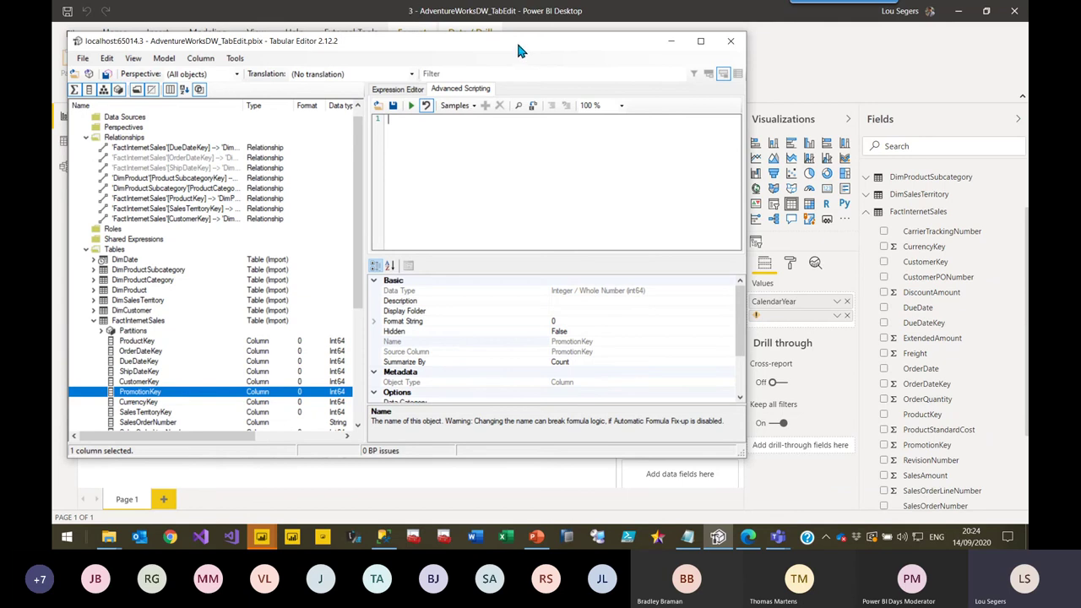
pyautogui.click(470, 108)
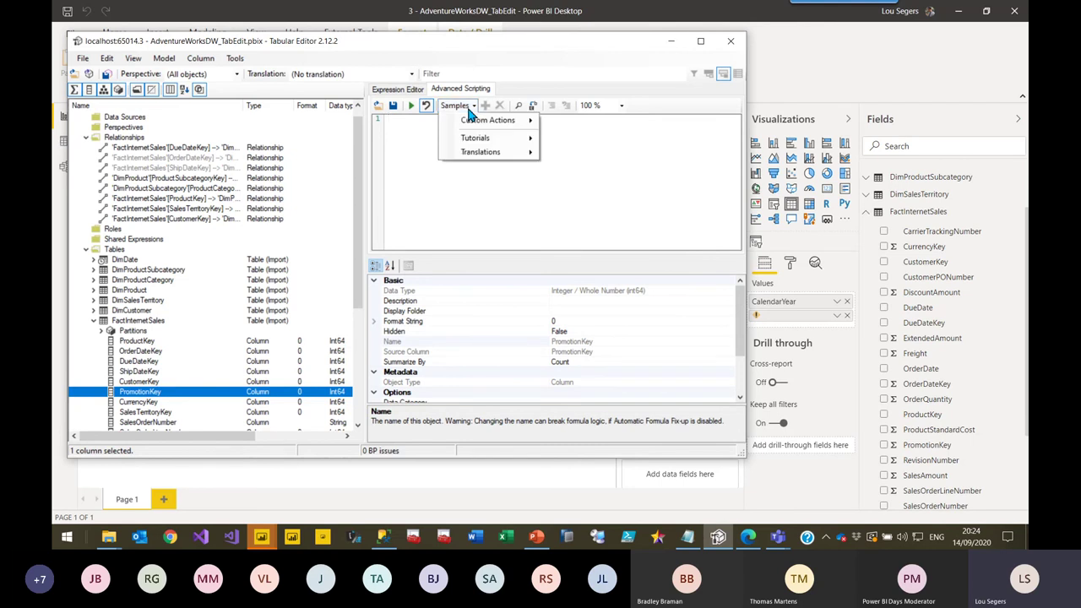
pyautogui.click(414, 153)
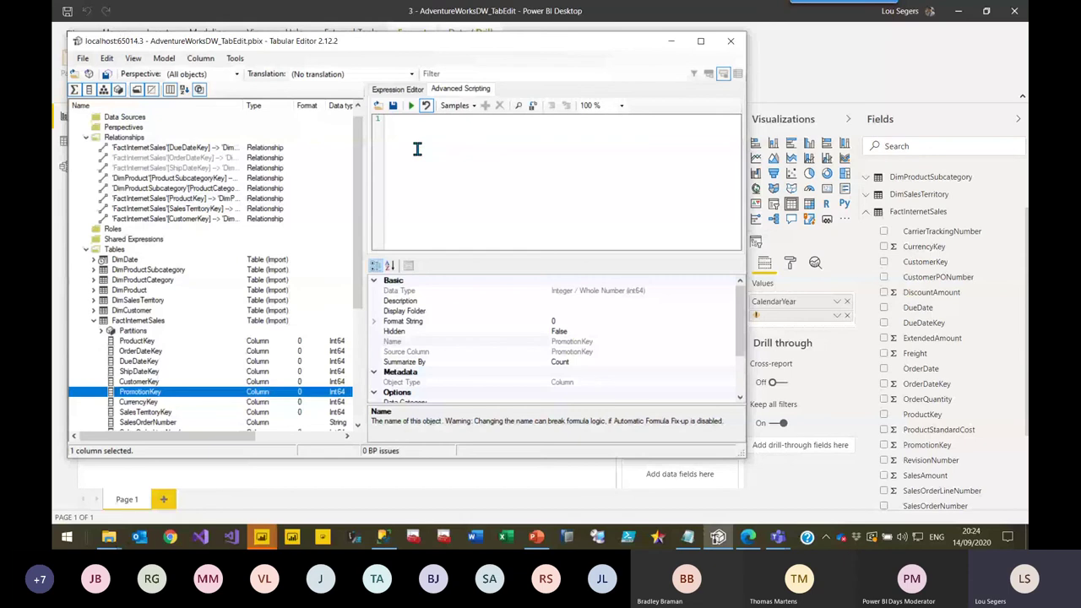
pyautogui.click(379, 105)
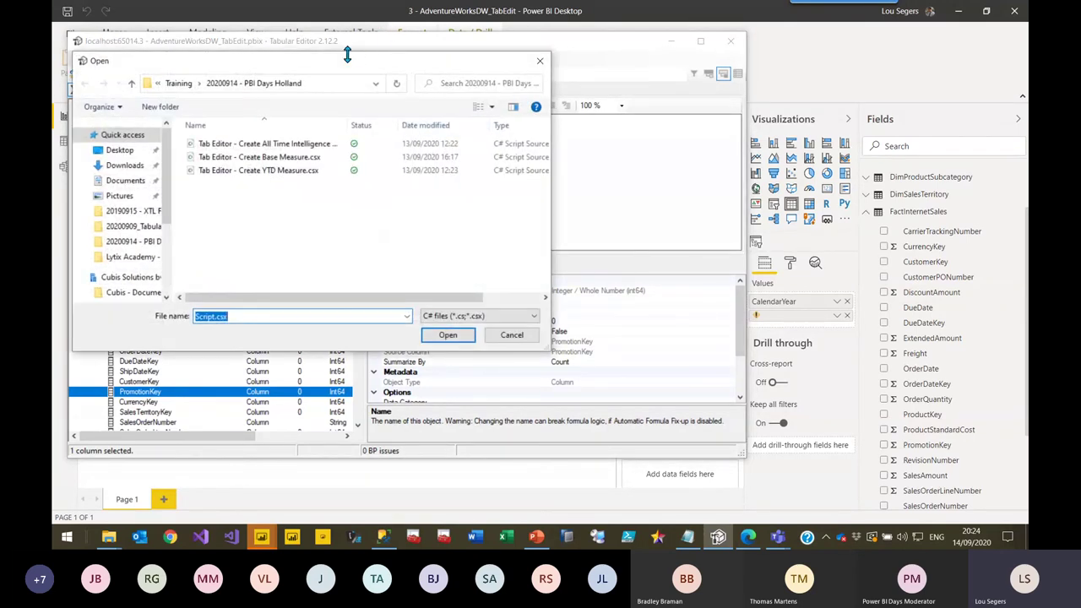
pyautogui.moveTo(328, 66); pyautogui.dragTo(636, 174)
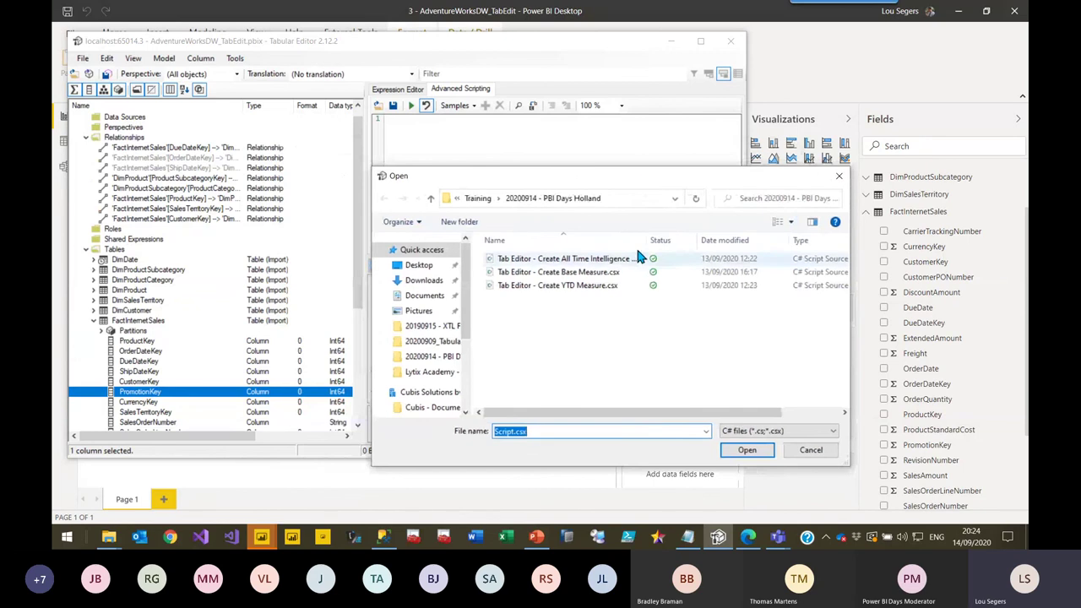
pyautogui.click(591, 272)
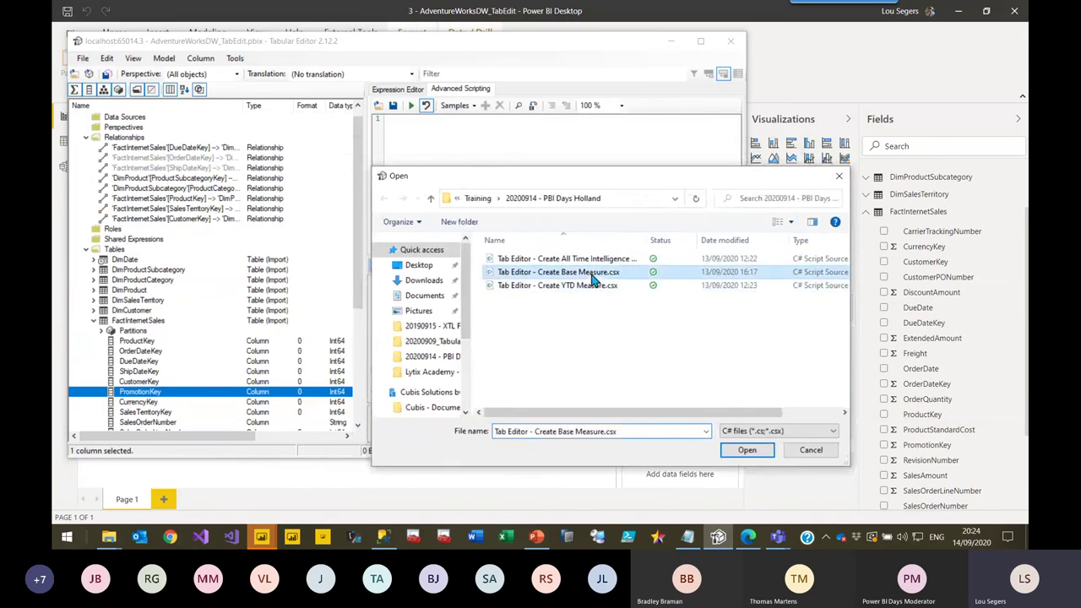
pyautogui.click(747, 449)
# Step: Examine the script's settings for the new measure's name, SUM expression and display folder
pyautogui.scroll(-1, 525, 196)
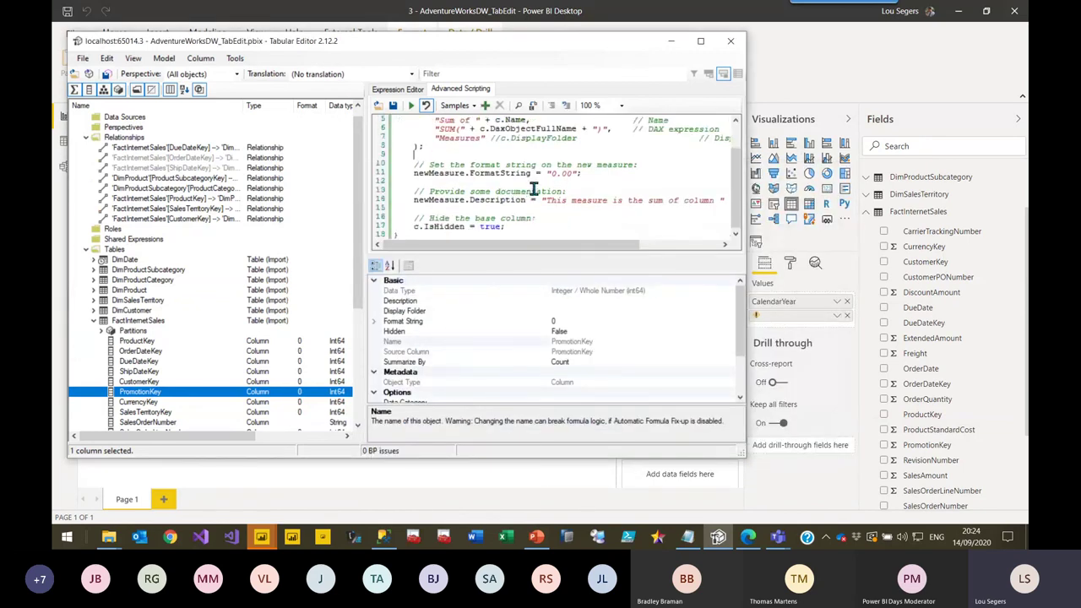
pyautogui.scroll(1, 530, 188)
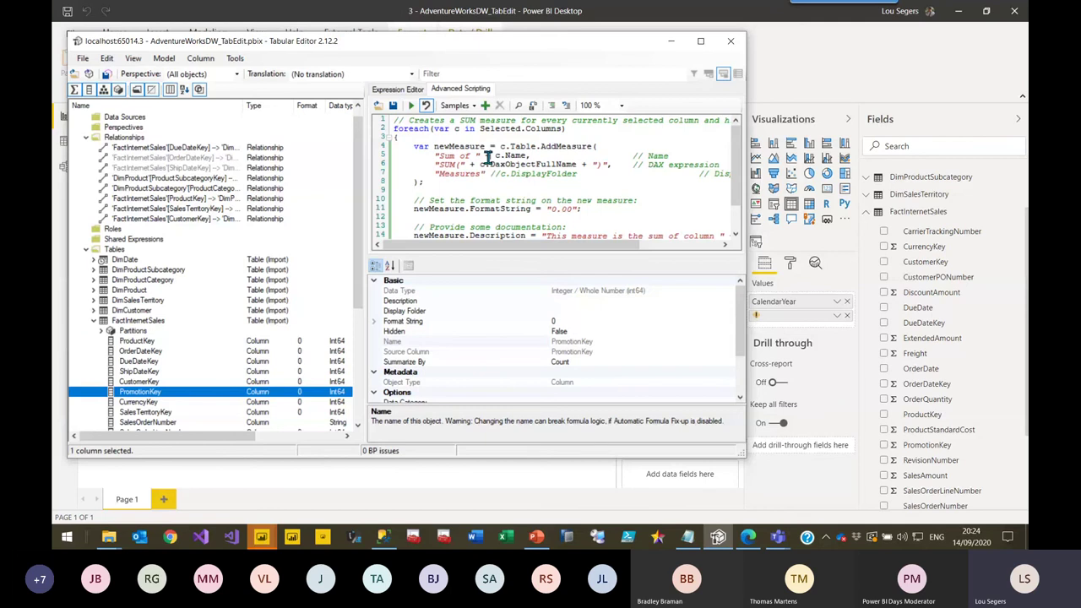
pyautogui.moveTo(436, 157); pyautogui.dragTo(508, 163)
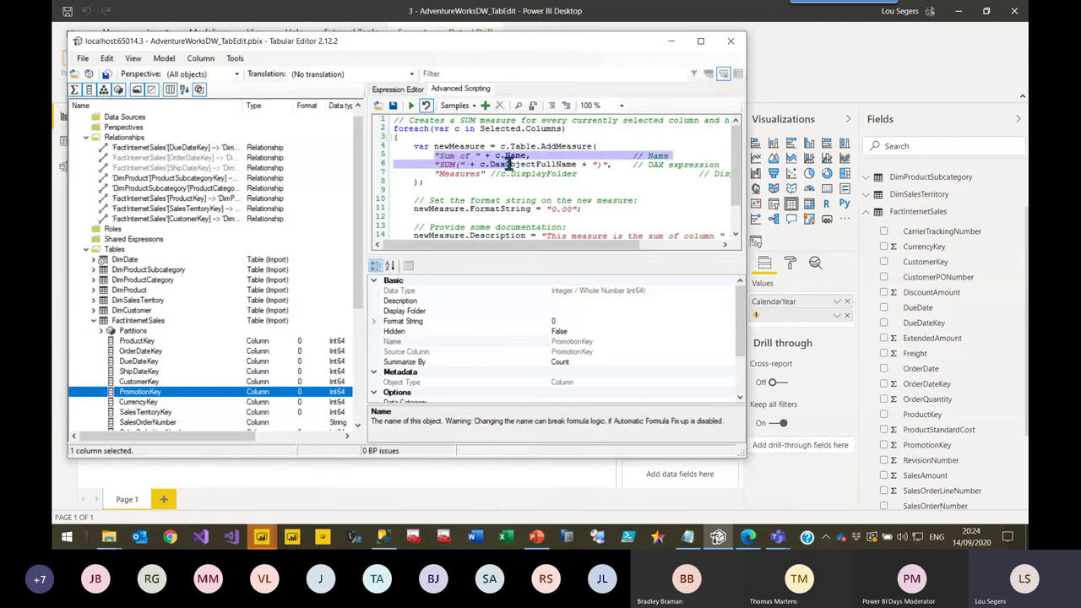
pyautogui.click(507, 164)
pyautogui.moveTo(586, 174); pyautogui.dragTo(497, 173)
pyautogui.doubleClick(462, 174)
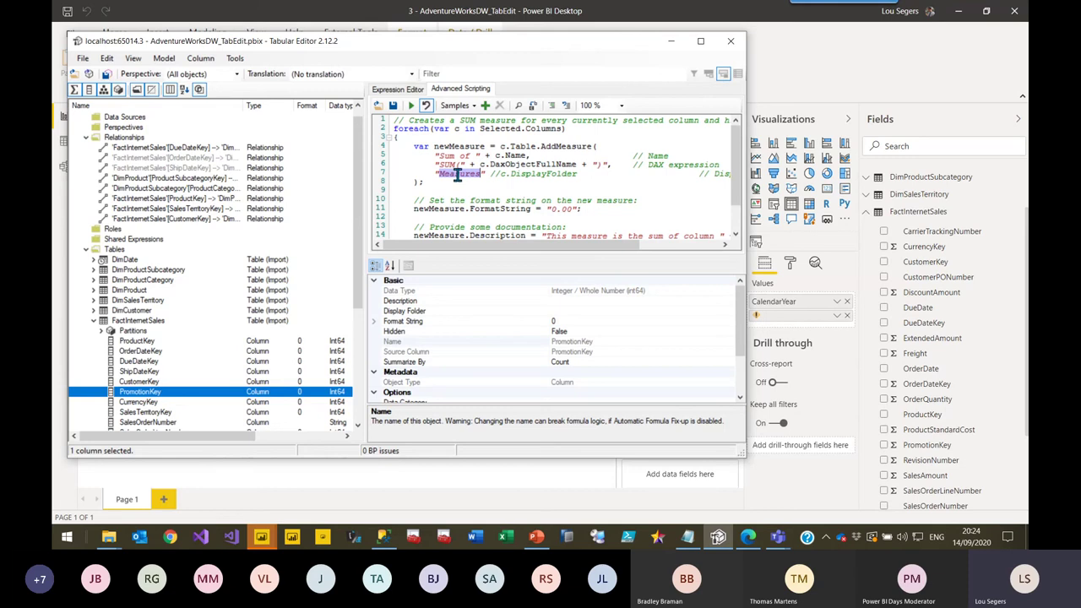
pyautogui.click(451, 175)
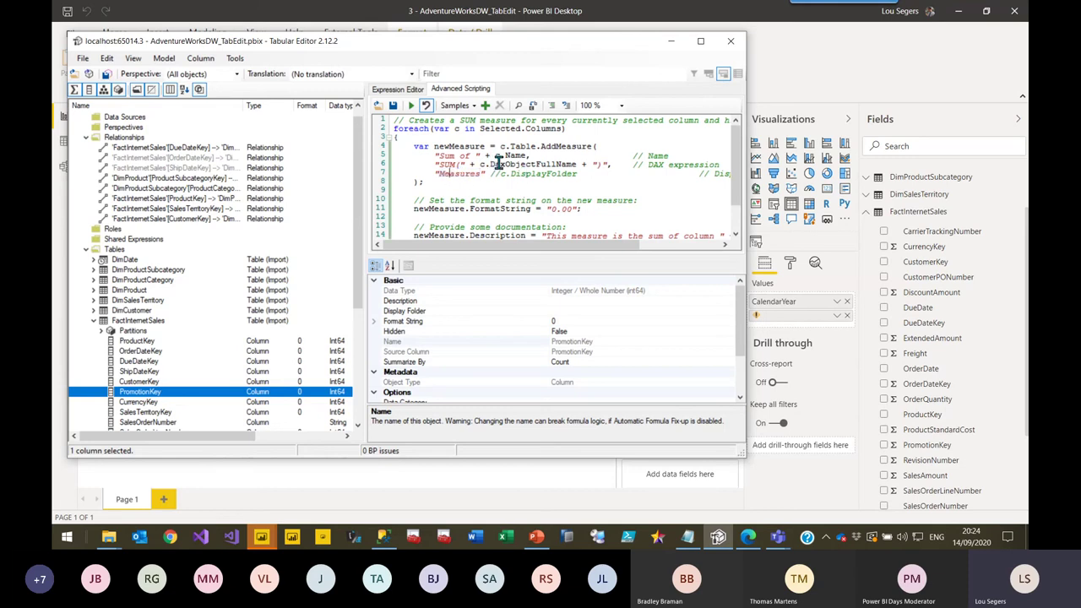
pyautogui.moveTo(571, 209); pyautogui.dragTo(555, 209)
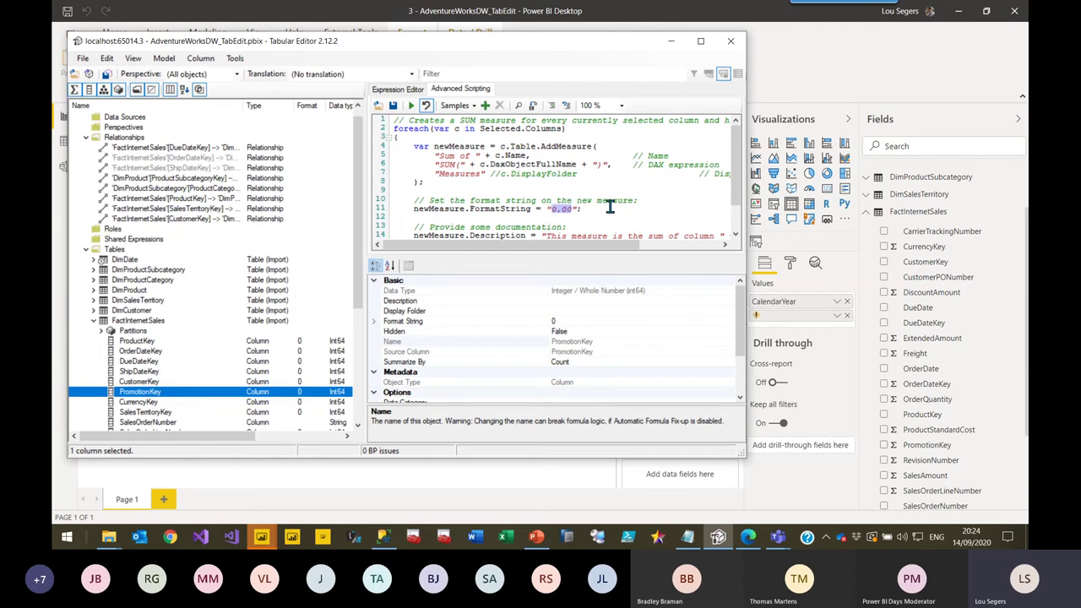
pyautogui.hotkey('ctrl', 'v')
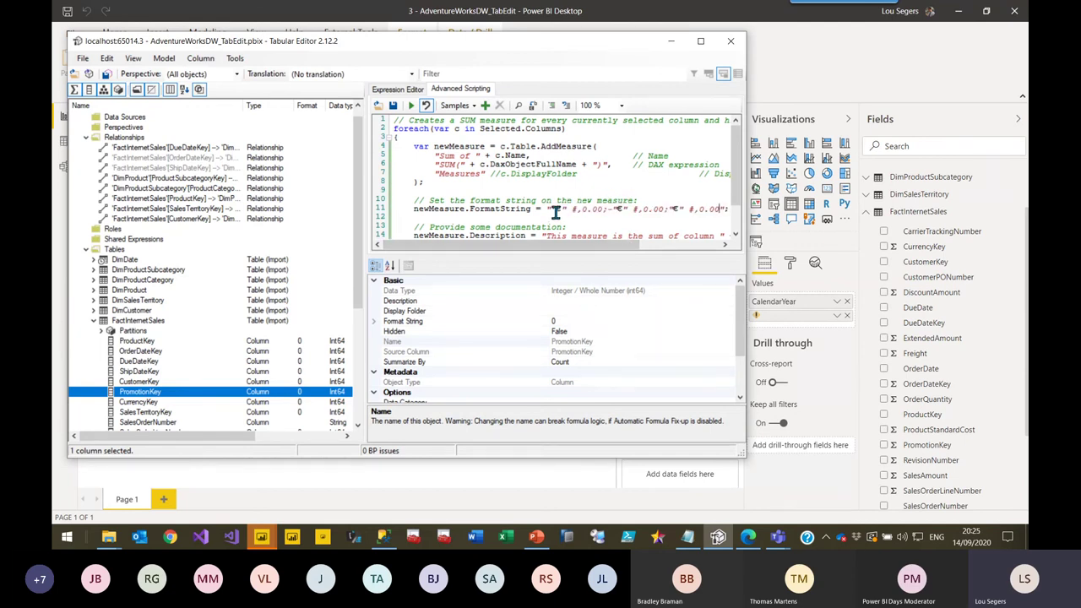
pyautogui.hscroll(3, 654, 228)
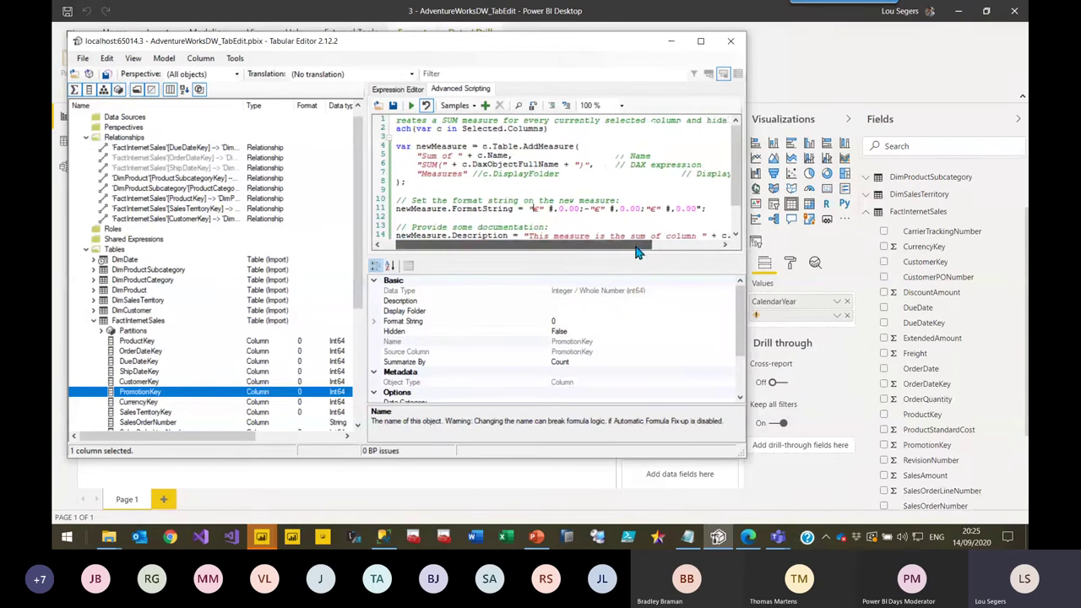
pyautogui.press('End')
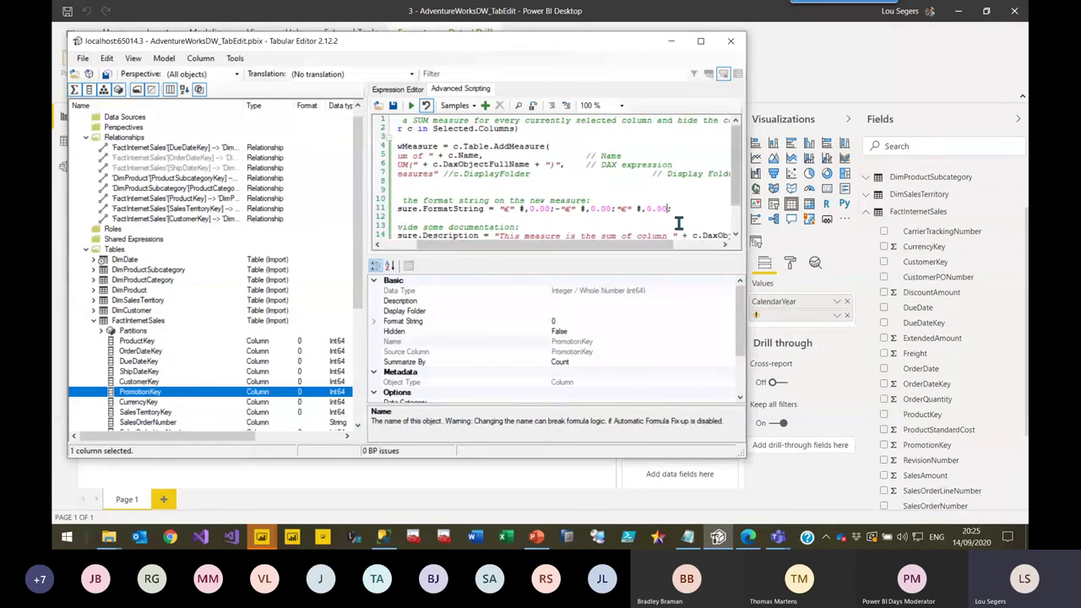
pyautogui.hotkey('ctrl', 'z')
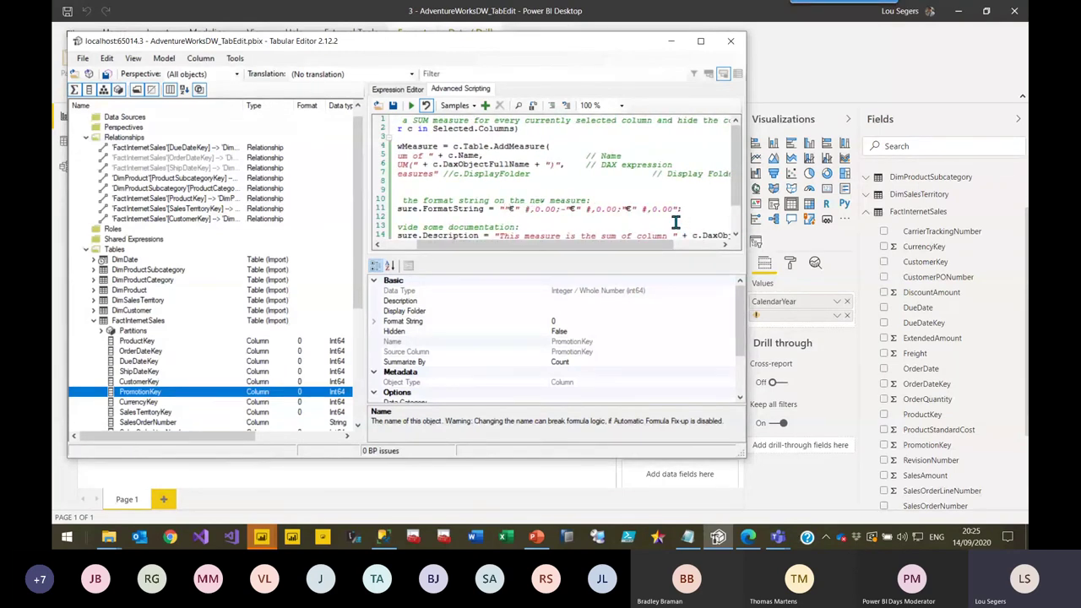
pyautogui.hotkey('ctrl', 'z')
# Step: Set the new measure's format string in the script to "€ 0,00" and review the line that hides the base column
pyautogui.moveTo(536, 246); pyautogui.dragTo(517, 245)
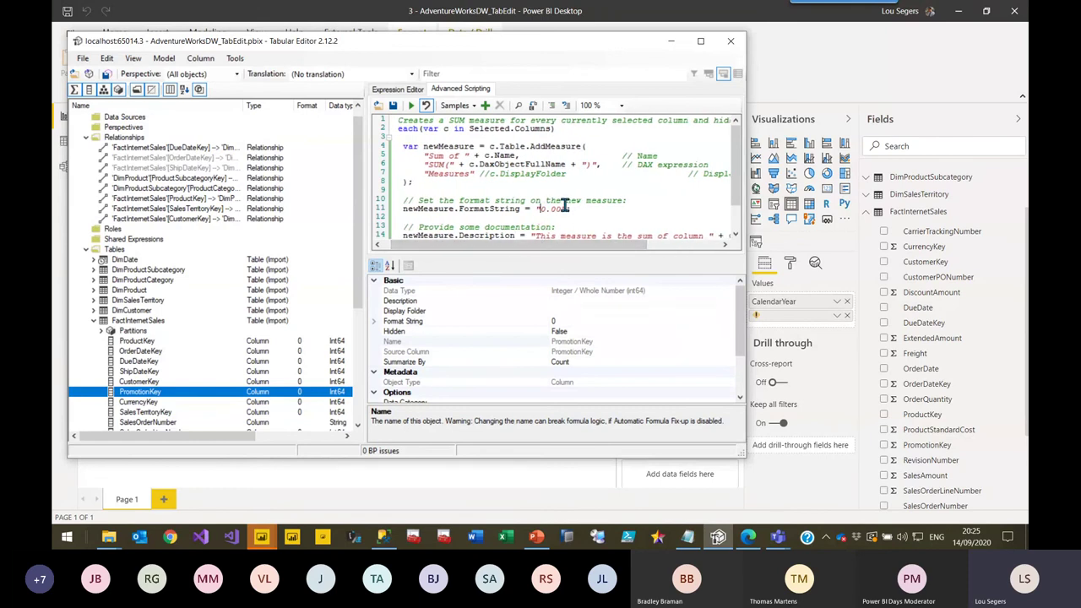
pyautogui.doubleClick(564, 206)
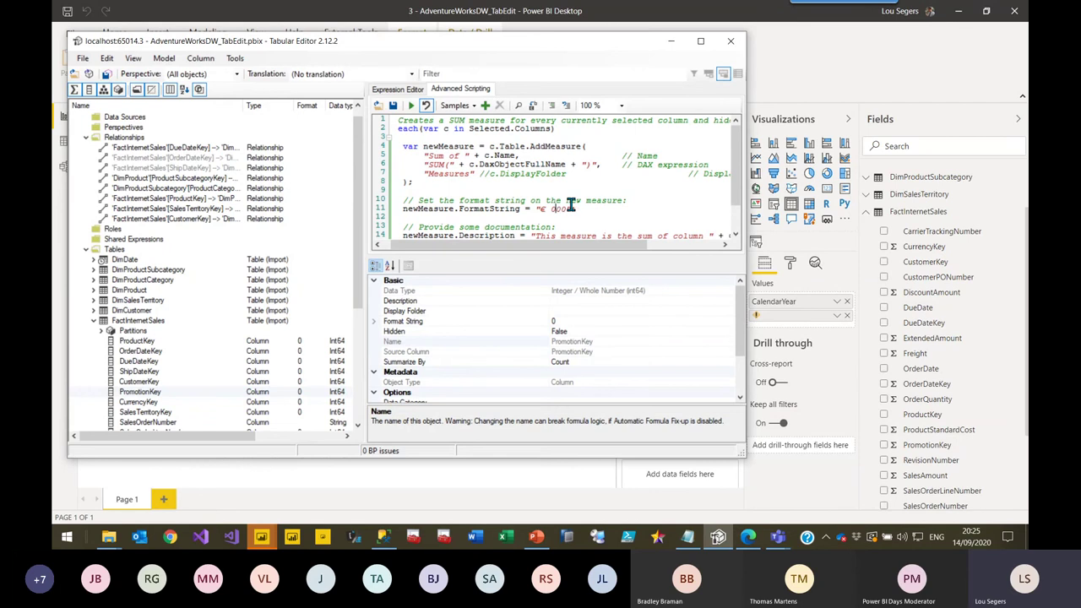
pyautogui.scroll(-1, 561, 211)
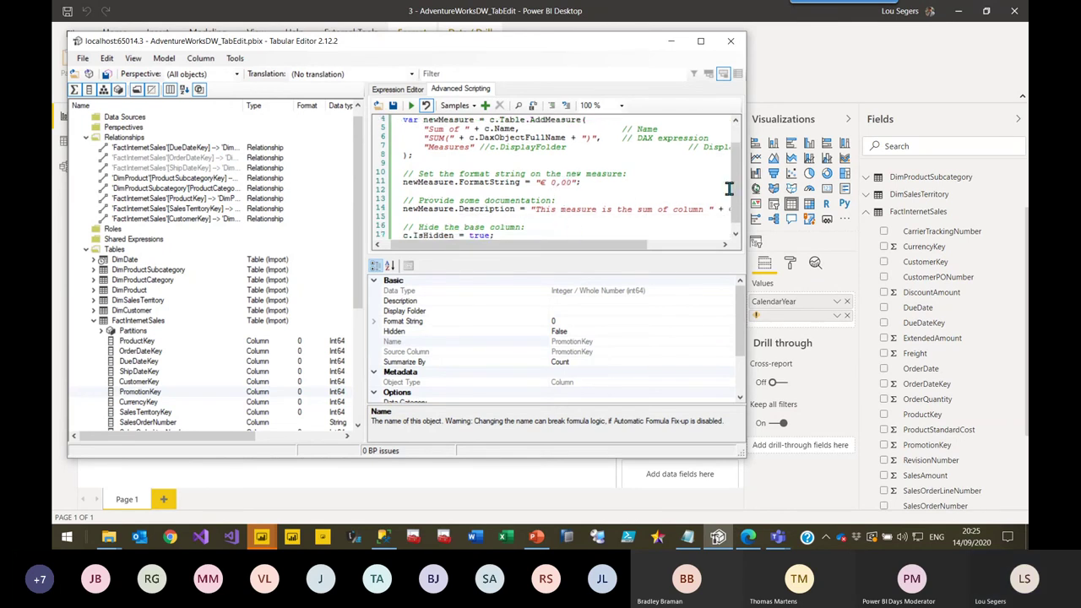
pyautogui.scroll(-1, 733, 203)
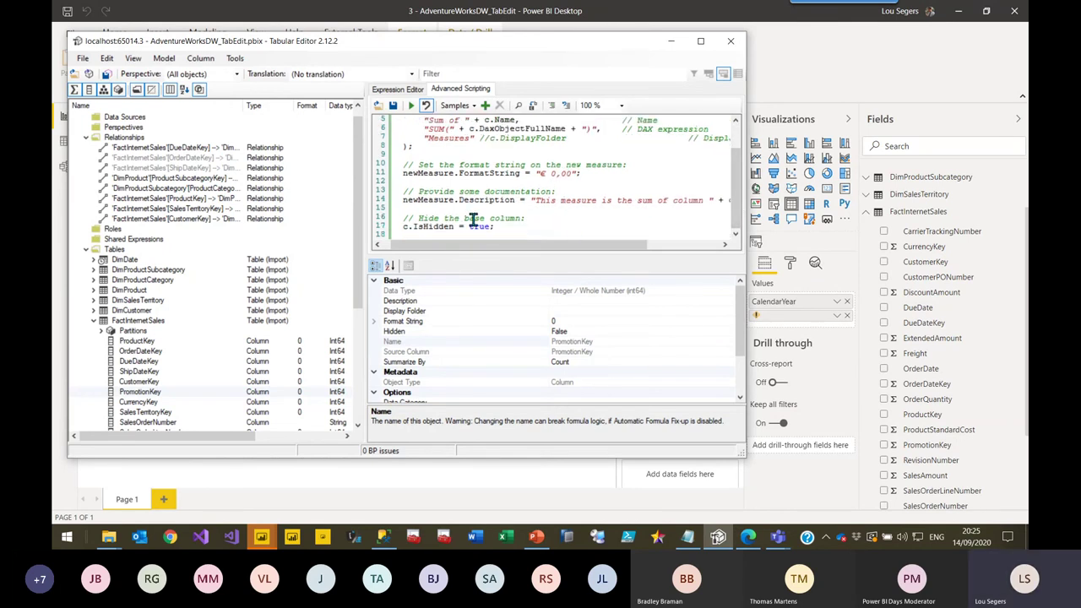
pyautogui.moveTo(513, 232); pyautogui.dragTo(390, 228)
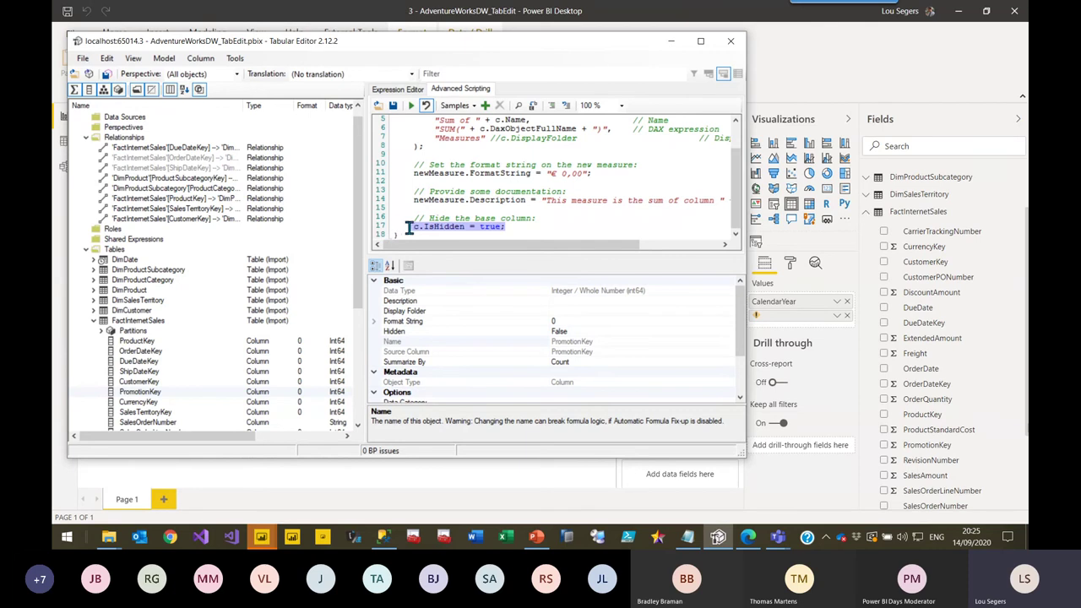
pyautogui.click(452, 224)
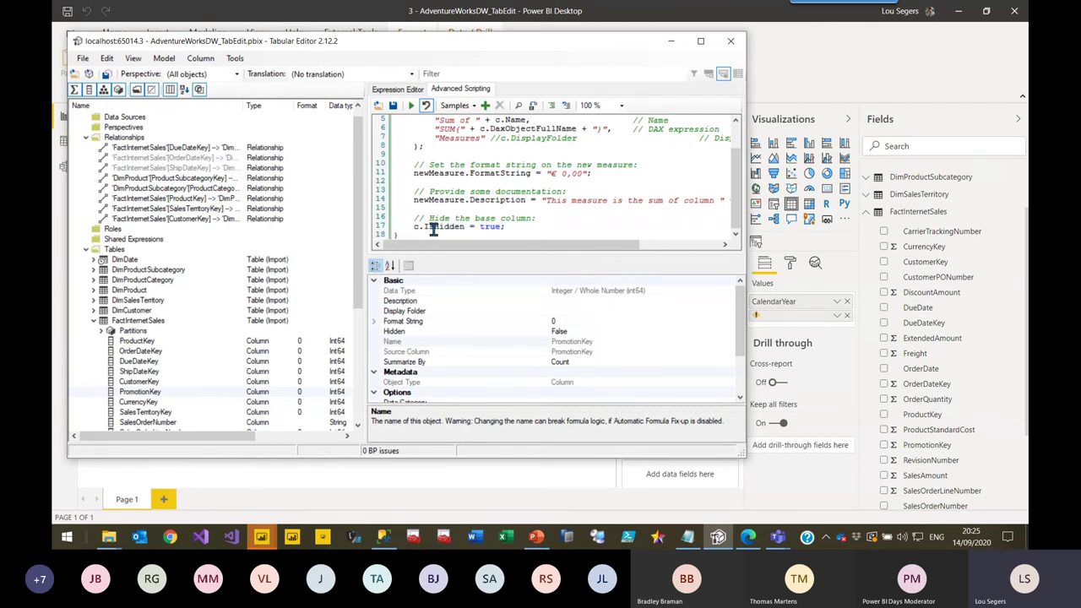
# Step: Save the script as a custom action named Create Base Measure, available in the Column context
pyautogui.click(485, 106)
pyautogui.moveTo(352, 116); pyautogui.dragTo(290, 122)
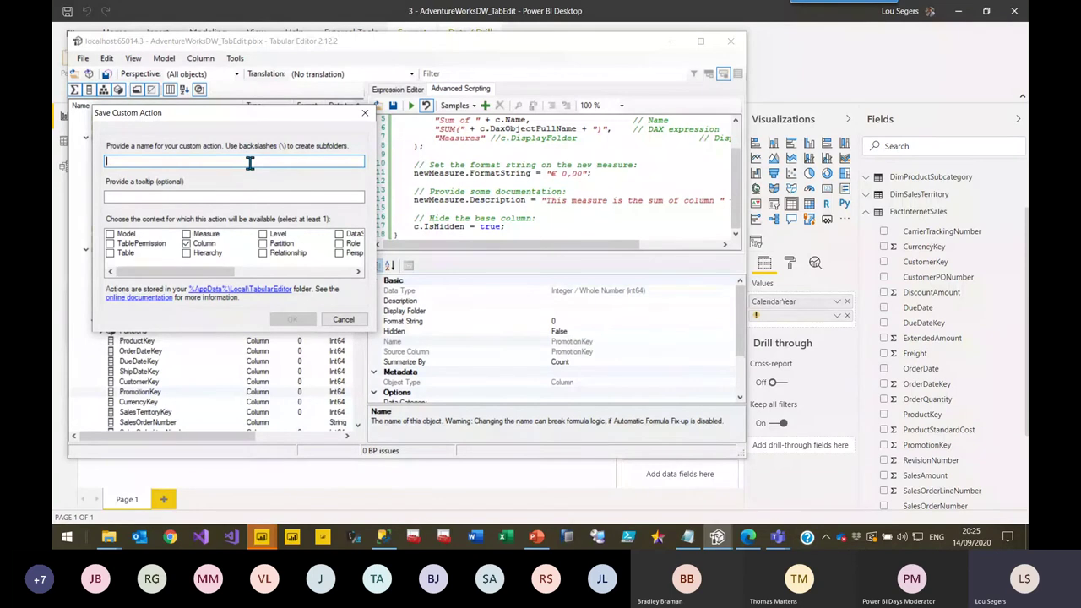
pyautogui.write('Create Base Measure')
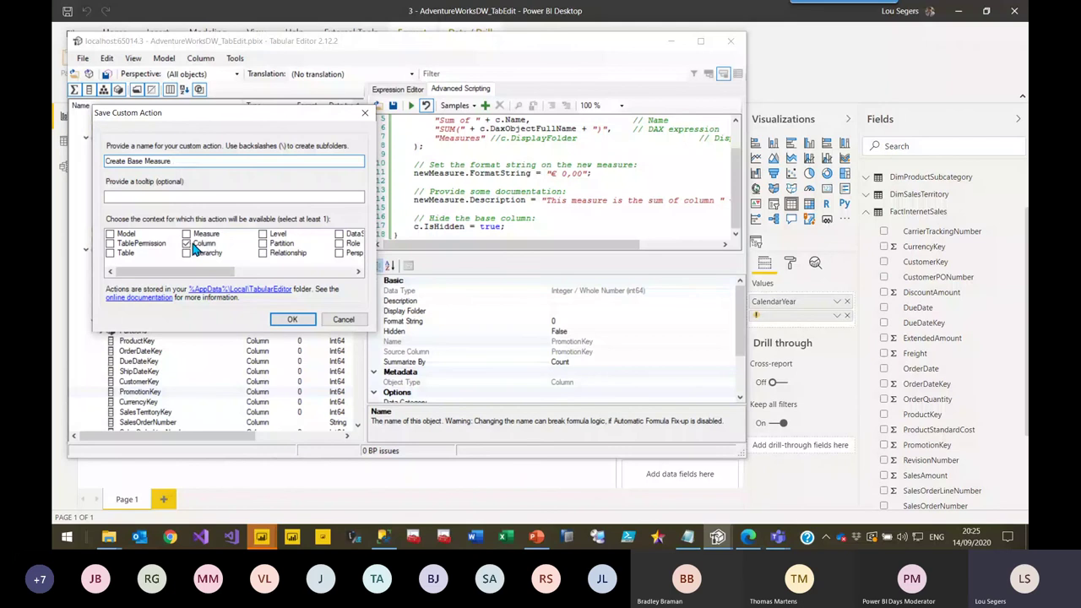
pyautogui.click(291, 319)
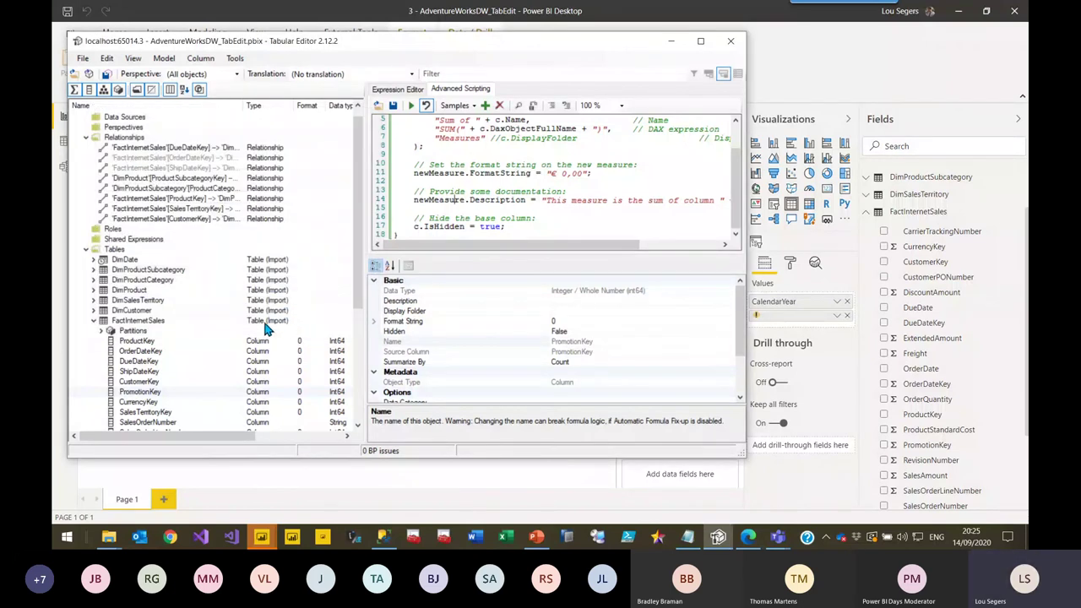
# Step: Run the Create Base Measure custom action on the SalesAmount column of FactInternetSales
pyautogui.click(169, 370)
pyautogui.scroll(-1, 195, 334)
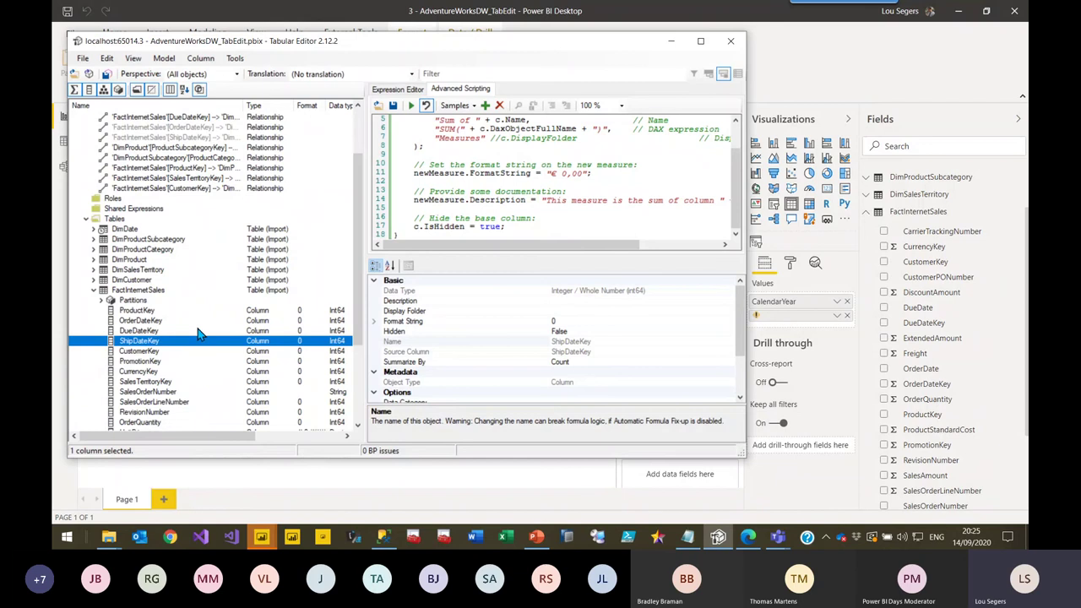
pyautogui.scroll(-4, 197, 327)
pyautogui.click(188, 330)
pyautogui.click(147, 373)
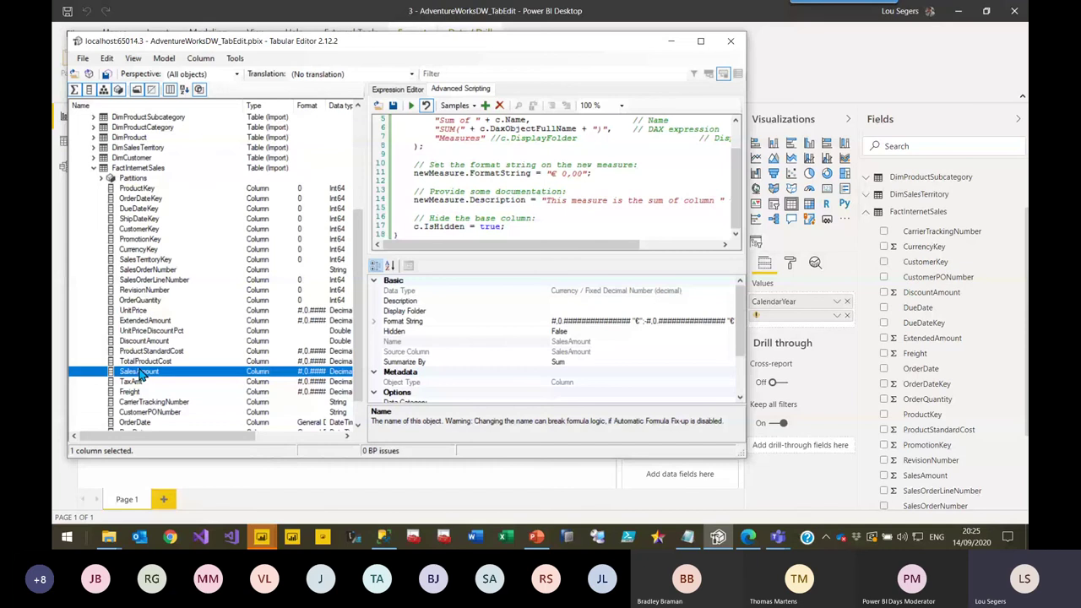
pyautogui.rightClick(141, 374)
pyautogui.moveTo(226, 461)
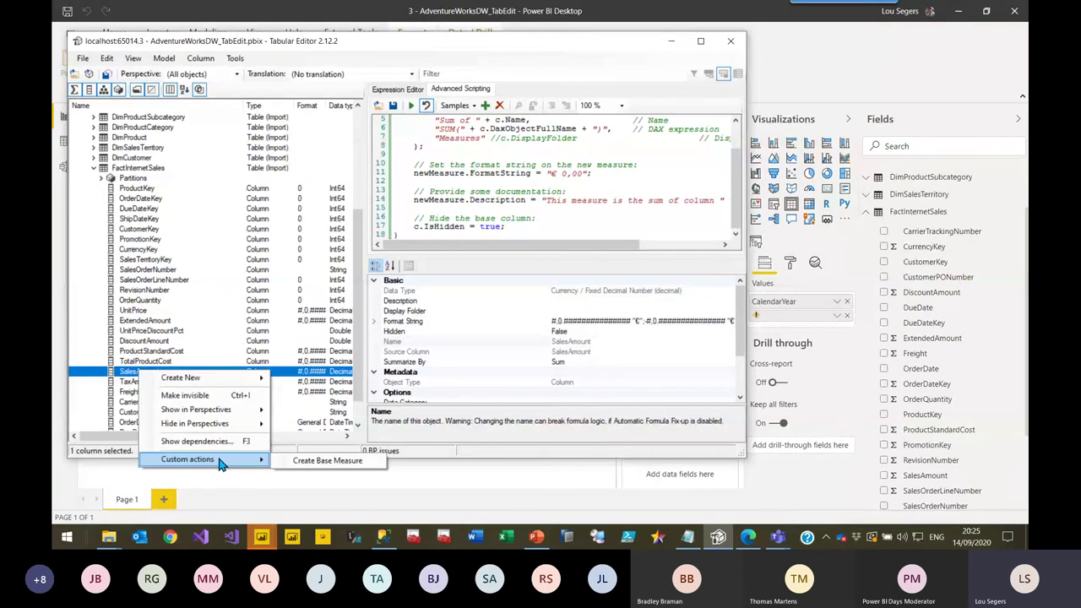
pyautogui.click(321, 461)
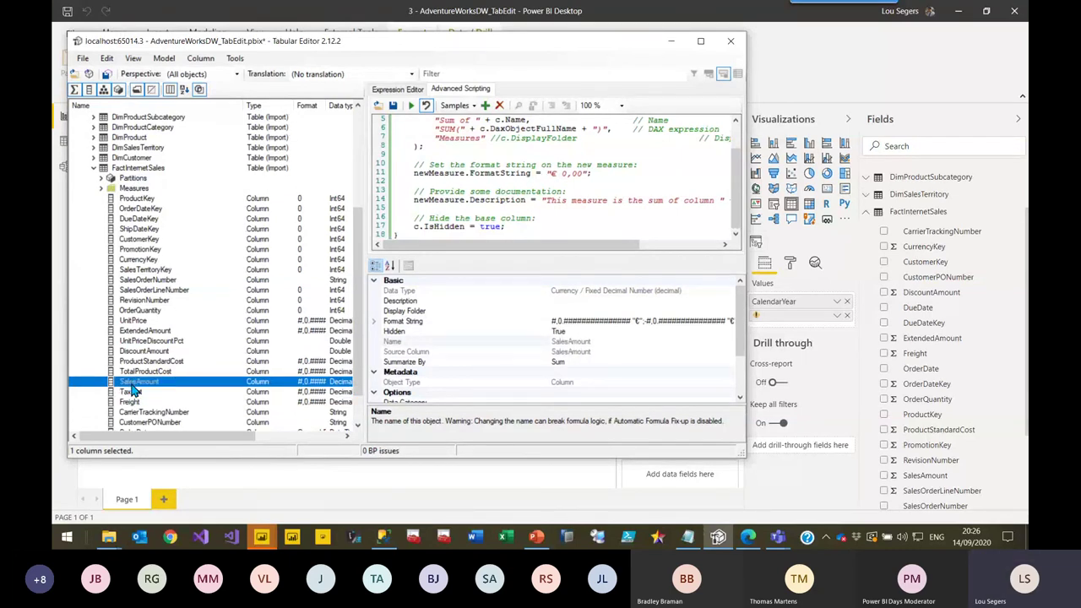
# Step: Turn the display of hidden objects off and on again to check the visibility of the SalesAmount column in FactInternetSales
pyautogui.click(153, 92)
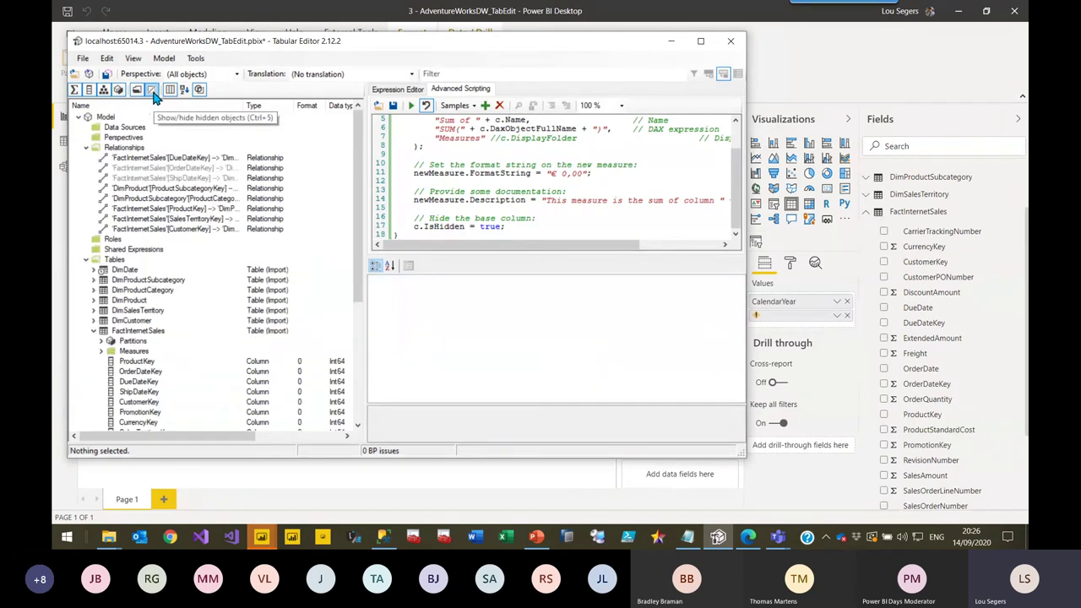
pyautogui.scroll(-5, 144, 278)
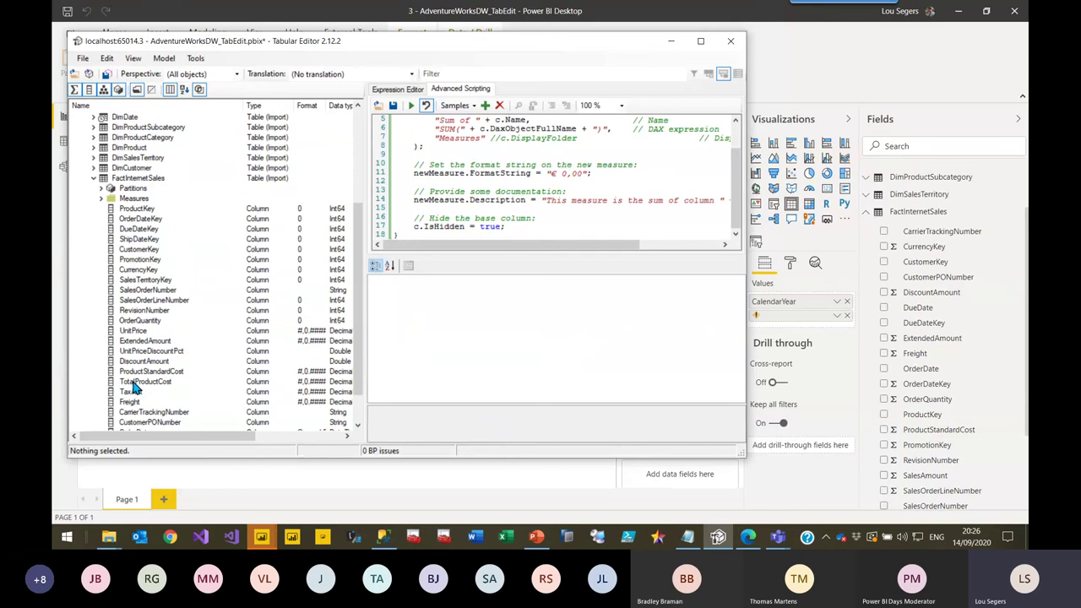
pyautogui.click(133, 381)
pyautogui.click(135, 372)
pyautogui.scroll(2, 172, 186)
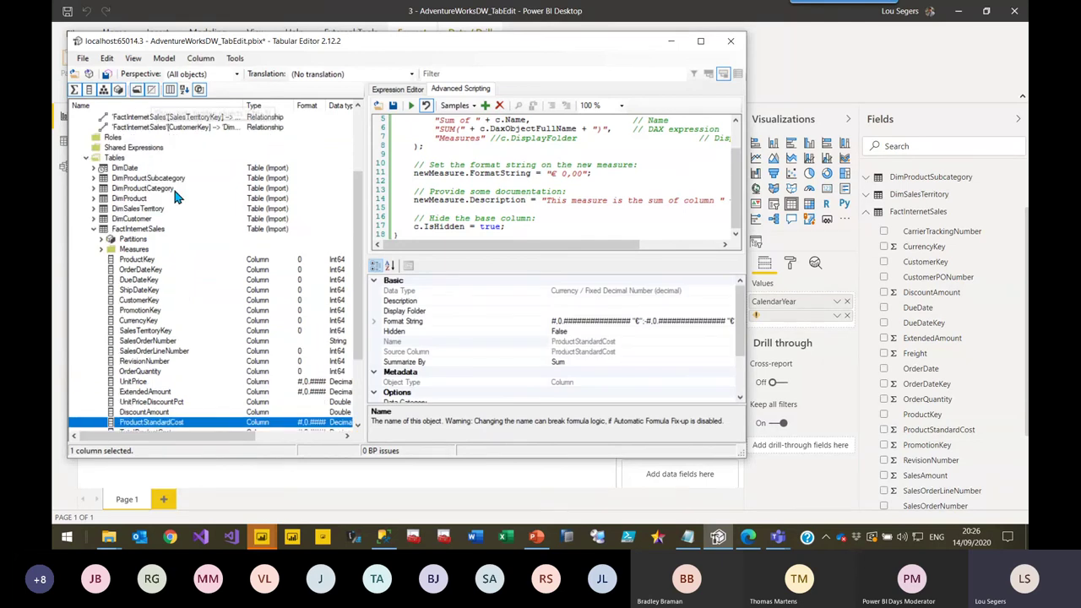
pyautogui.scroll(-2, 167, 245)
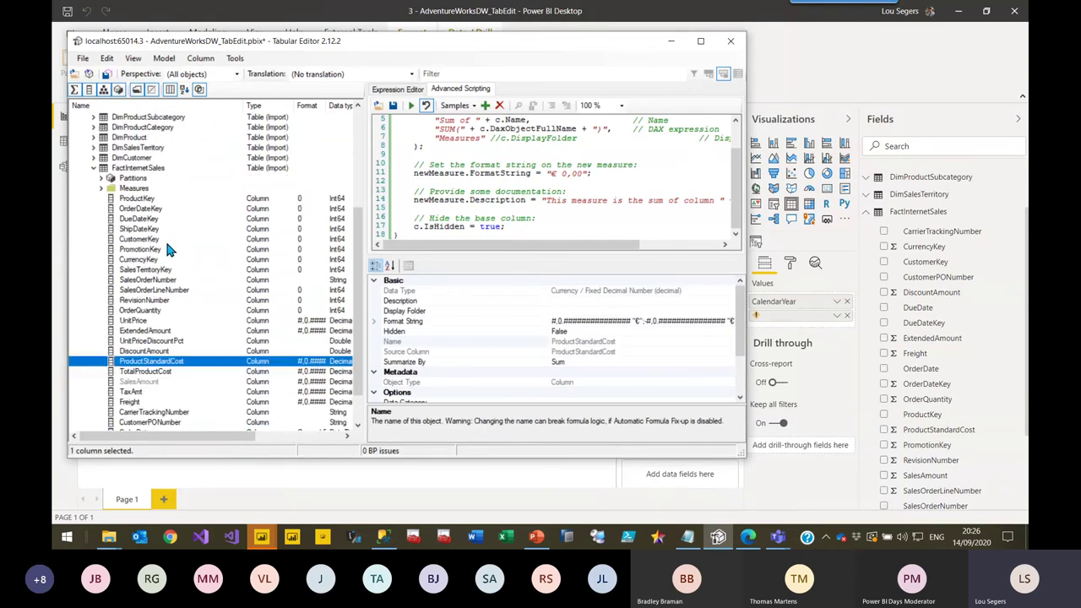
pyautogui.click(132, 393)
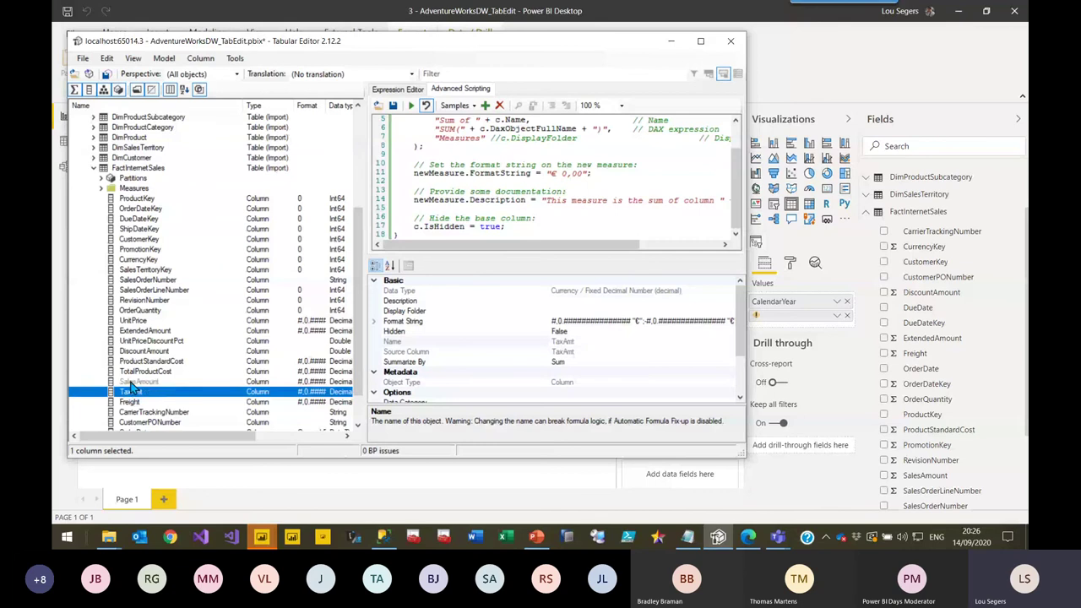
pyautogui.click(131, 382)
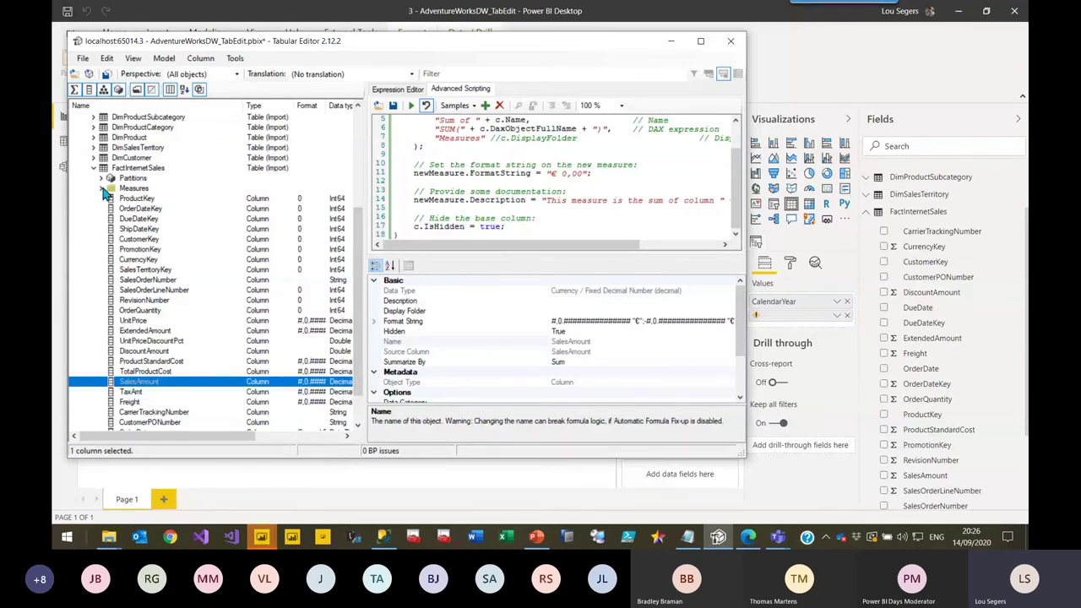
# Step: Inspect the Sum of SalesAmount measure in the Measures folder of FactInternetSales and save the changes to the connected model
pyautogui.click(101, 189)
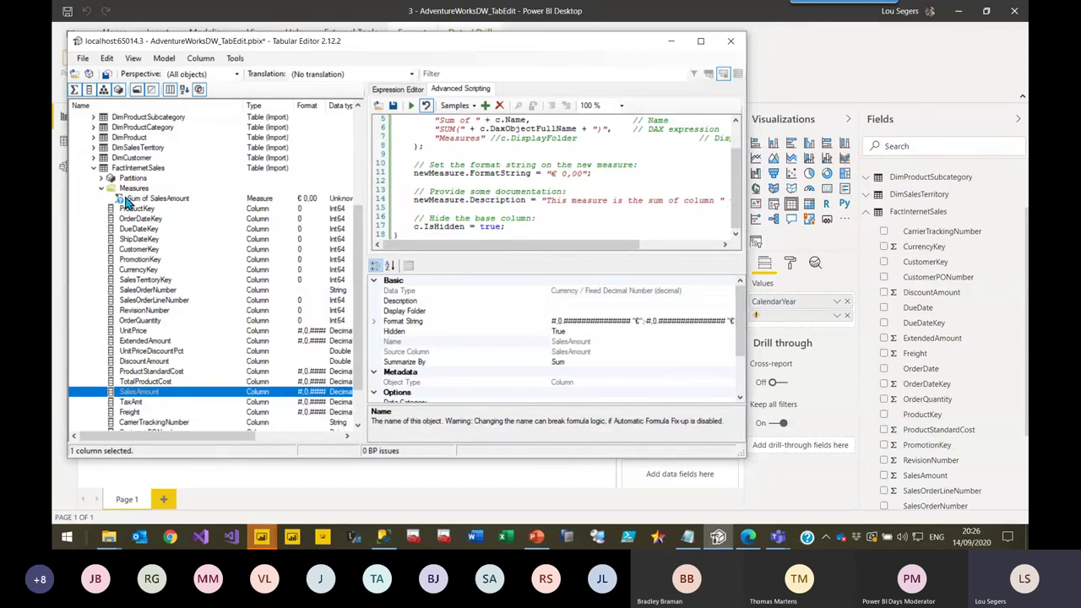
pyautogui.click(168, 198)
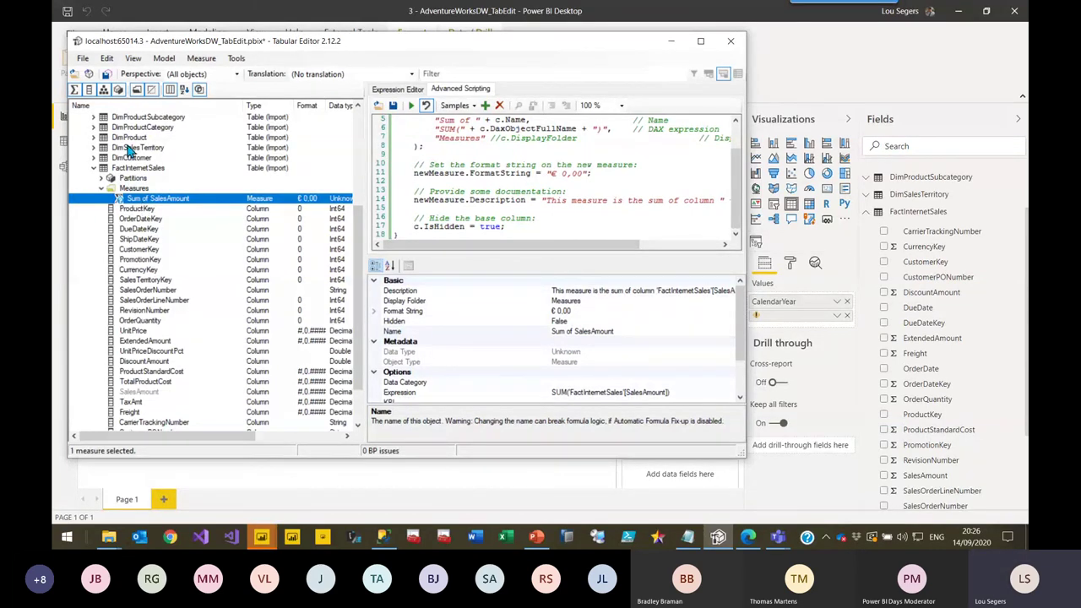
pyautogui.click(105, 73)
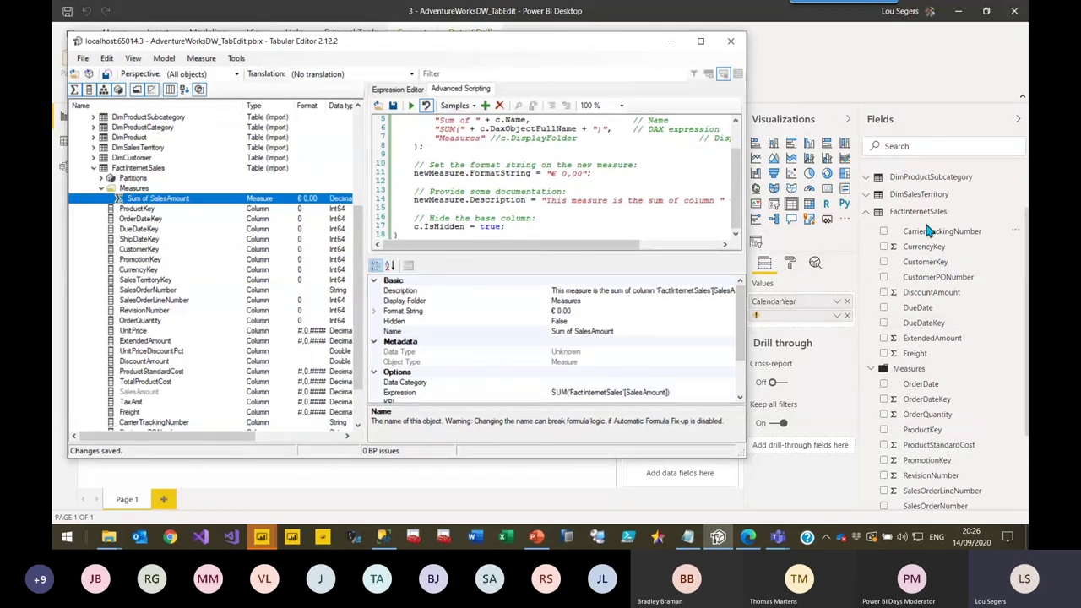
# Step: Check the Sum of SalesAmount measure's description under FactInternetSales in Power BI Desktop and return to Tabular Editor
pyautogui.click(874, 372)
pyautogui.click(874, 371)
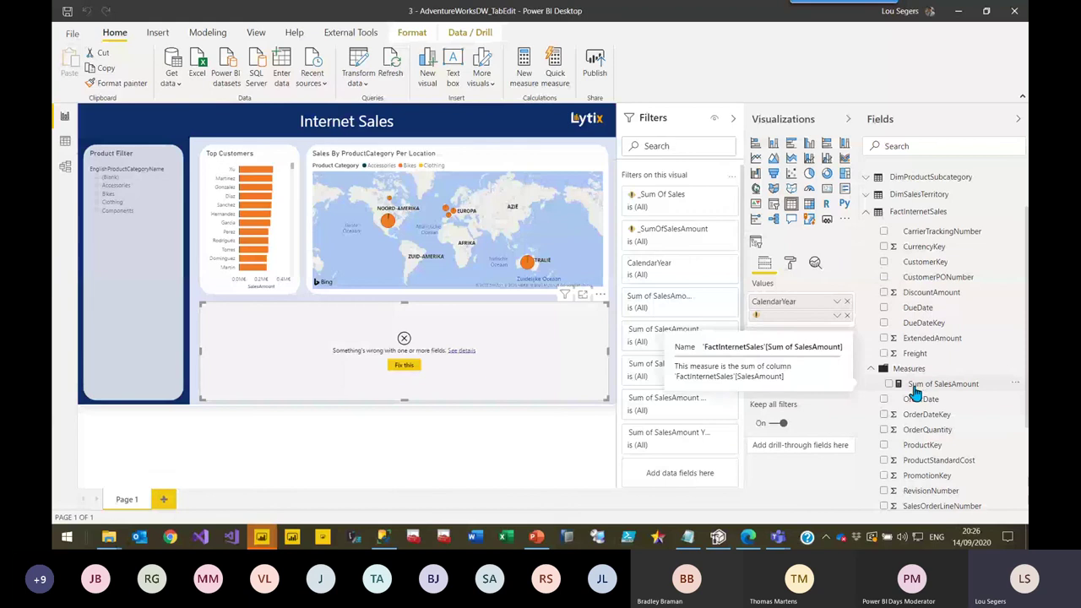
pyautogui.hotkey('alt', 'Tab')
# Step: Format the DAX expression of the Sum of SalesAmount measure and accept the formatted expression
pyautogui.click(142, 218)
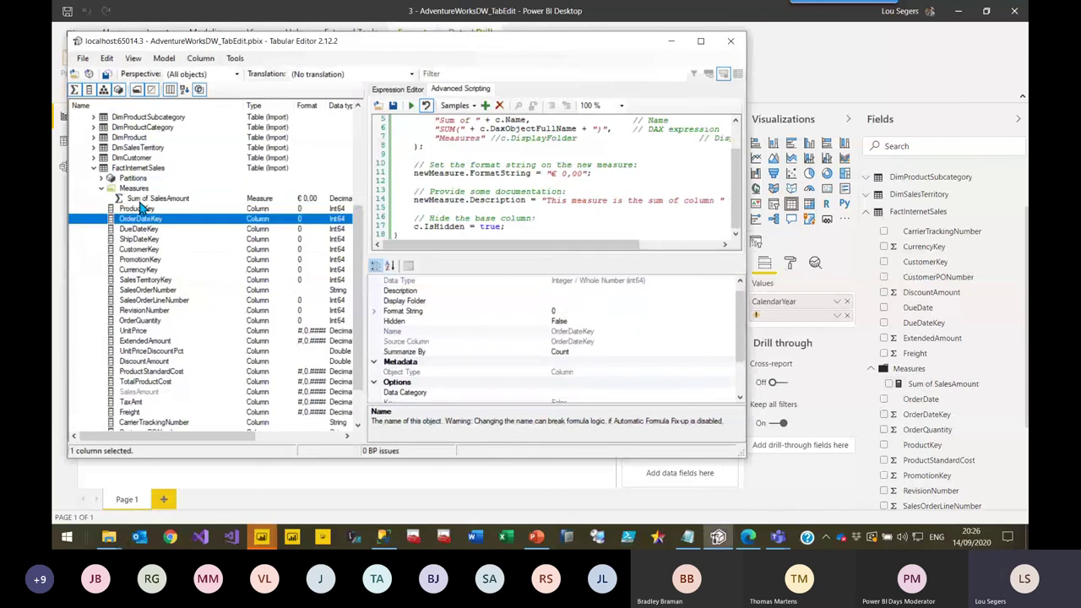
pyautogui.click(140, 199)
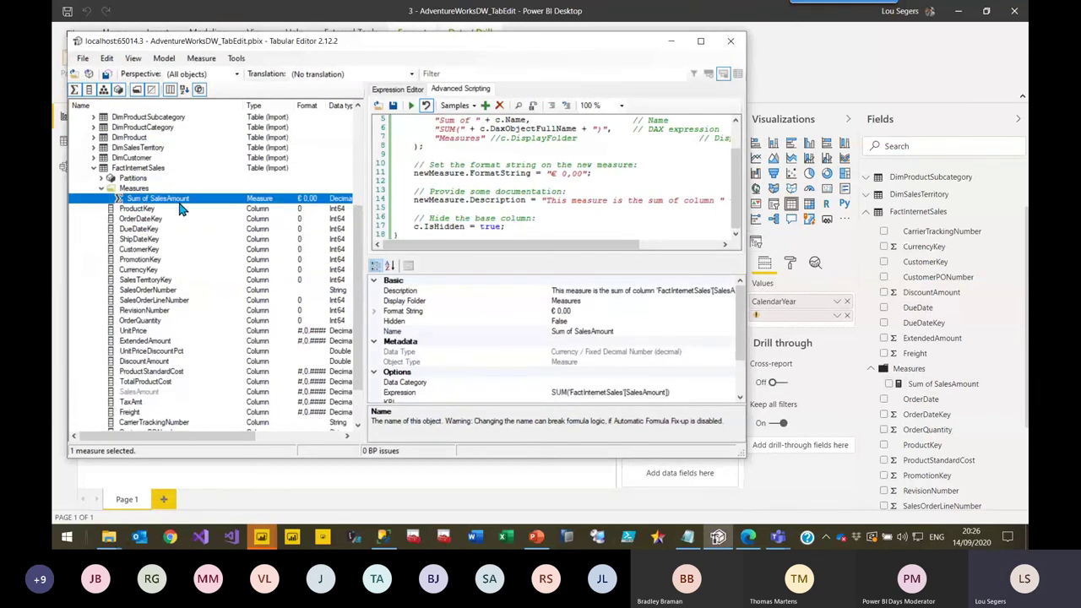
pyautogui.doubleClick(176, 200)
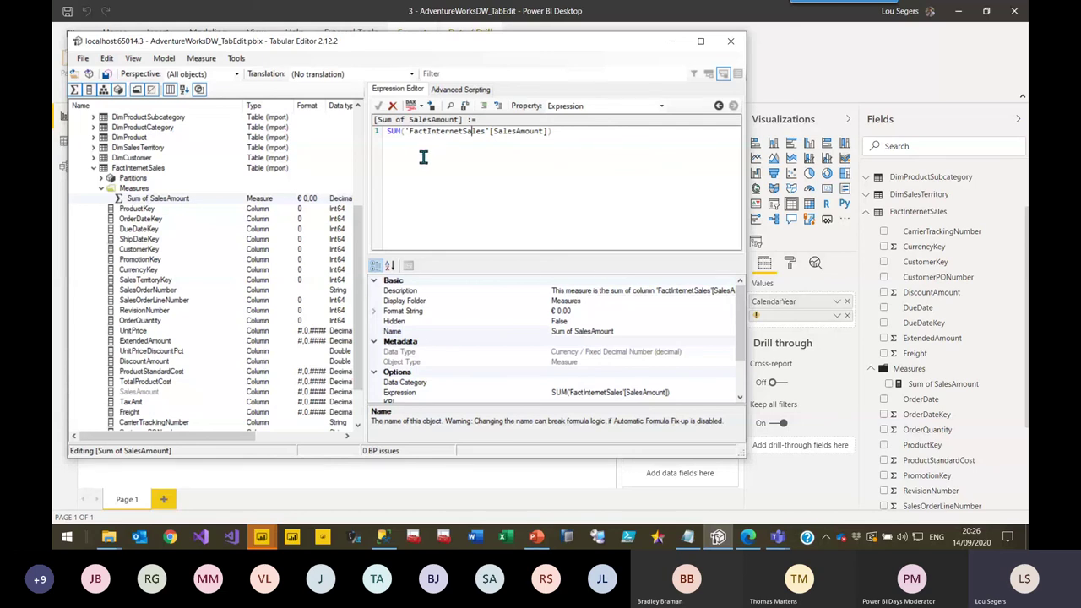
pyautogui.moveTo(635, 157); pyautogui.dragTo(387, 134)
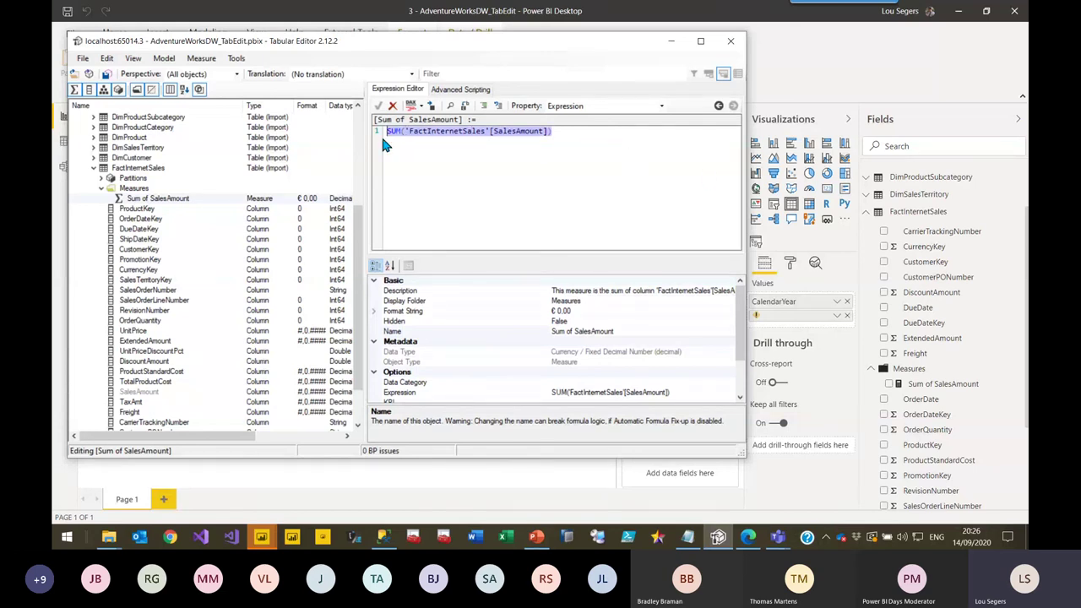
pyautogui.click(580, 150)
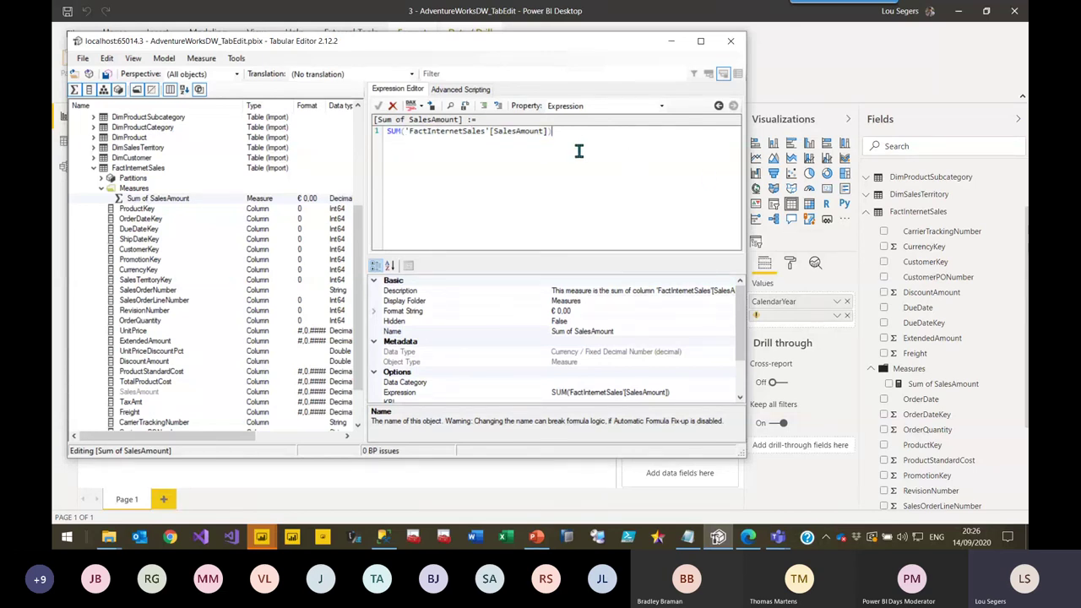
pyautogui.click(413, 109)
pyautogui.click(413, 108)
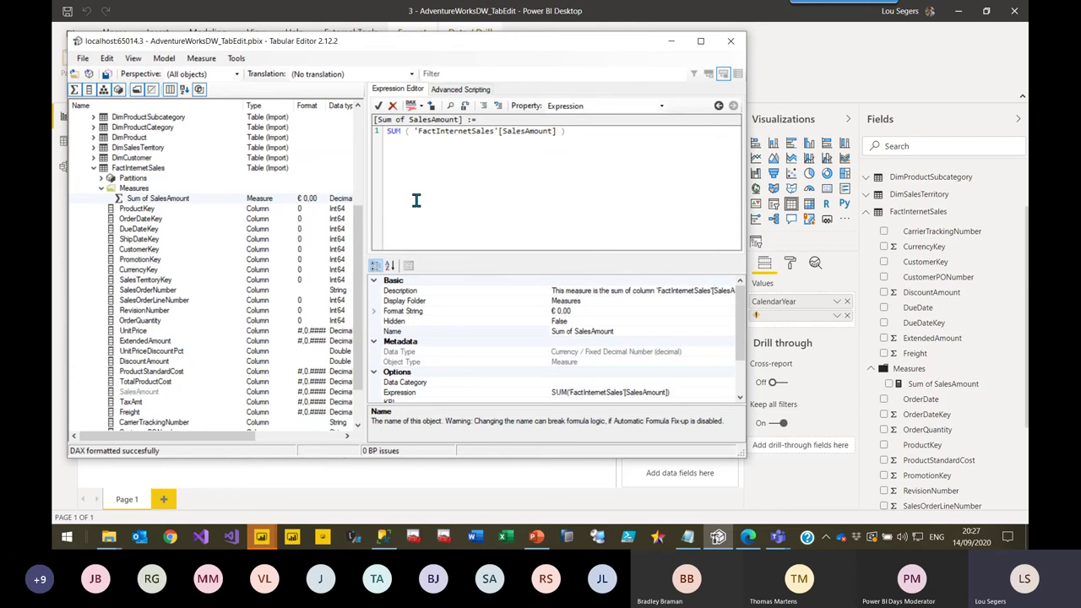
pyautogui.click(605, 154)
pyautogui.click(378, 106)
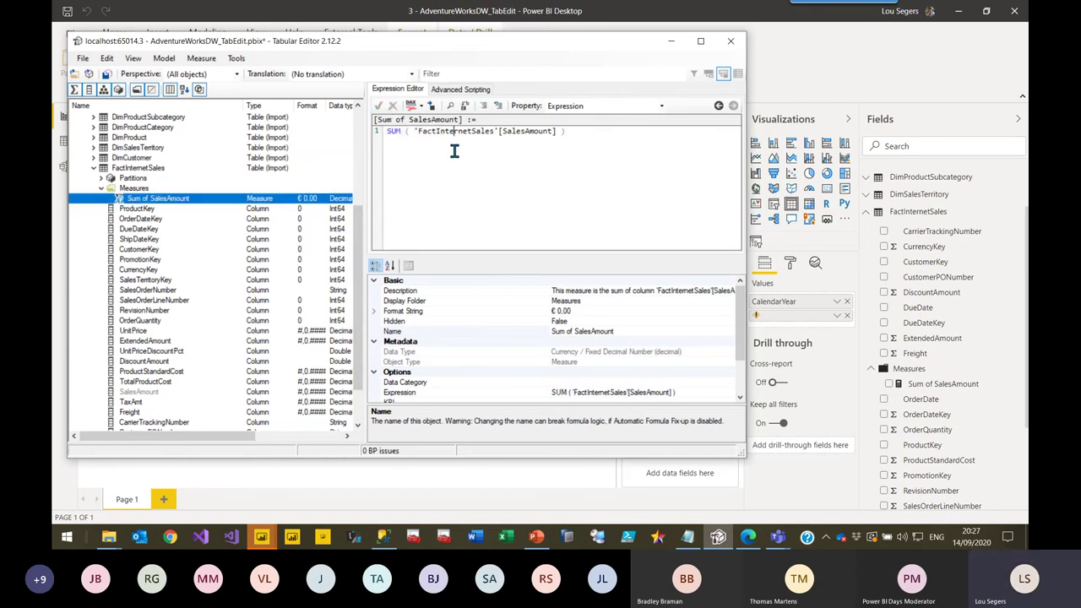
# Step: Load the Tab Editor - Create YTD Measure.csx script for advanced scripting
pyautogui.click(137, 201)
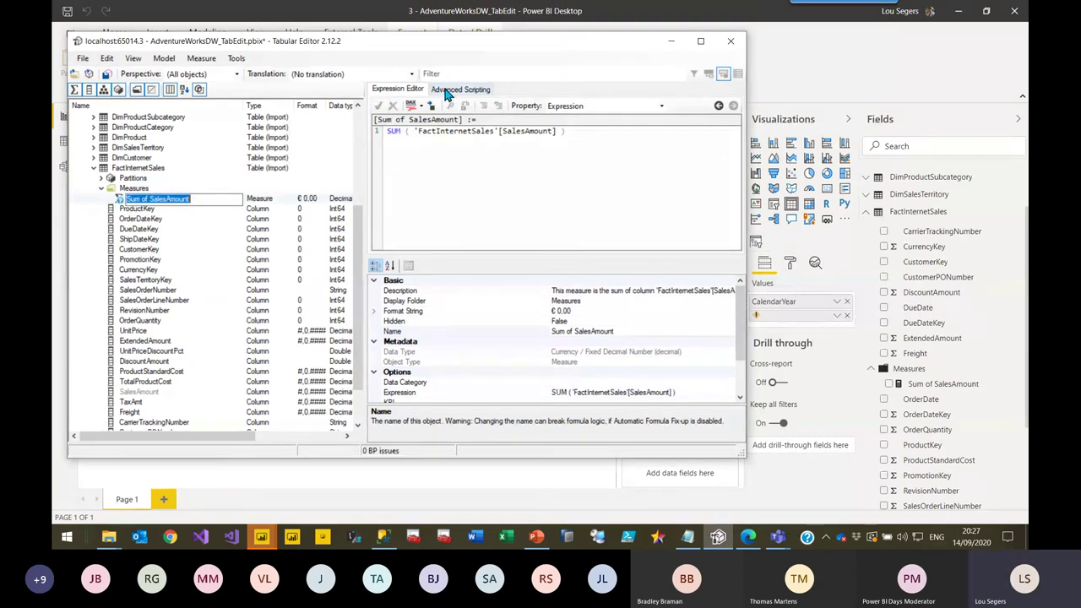
pyautogui.click(445, 90)
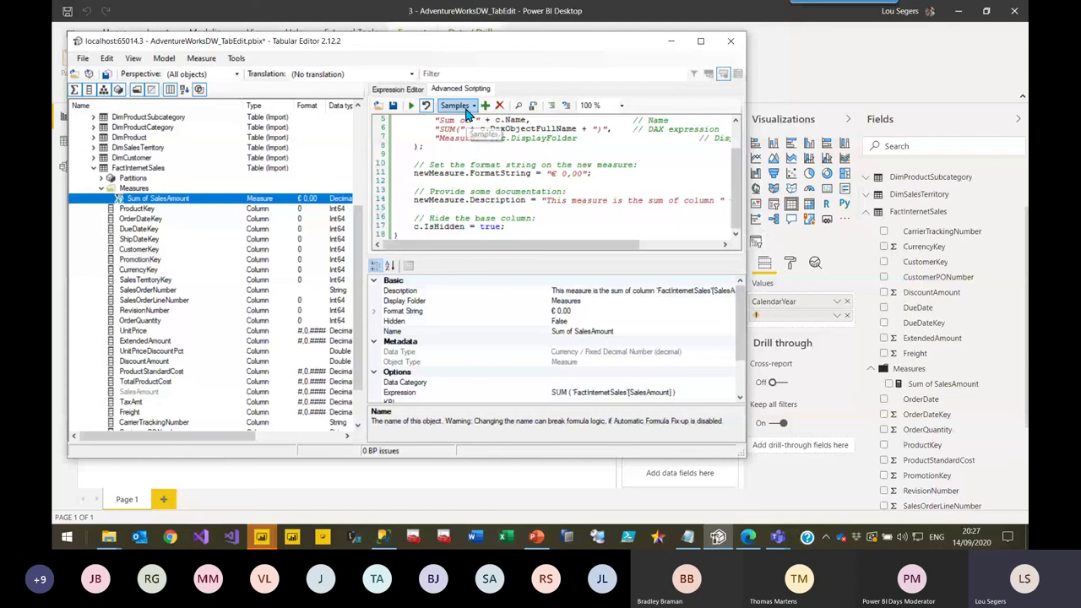
pyautogui.click(378, 106)
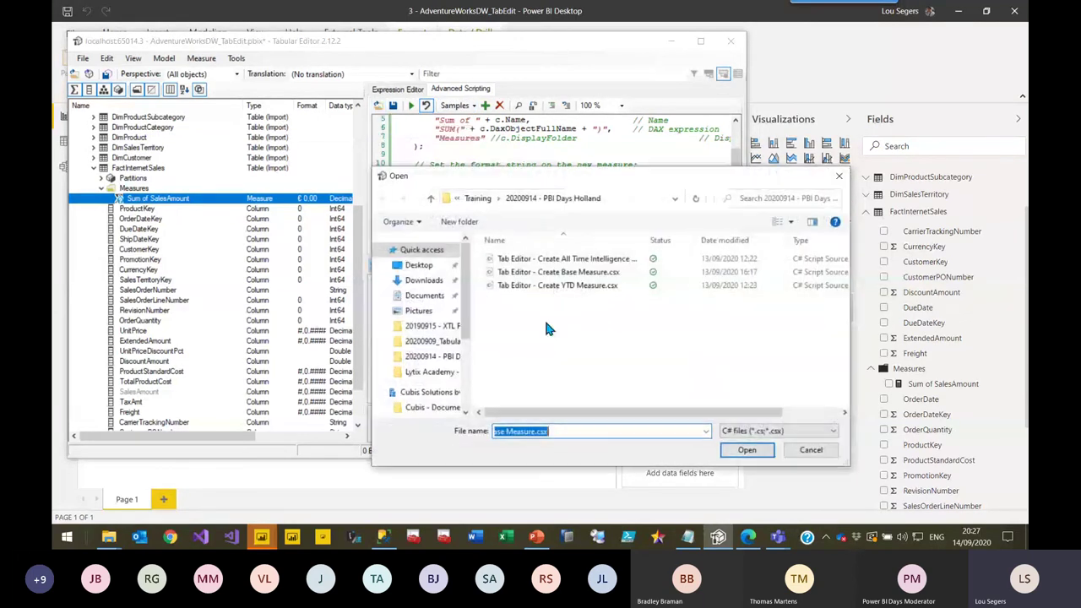
pyautogui.click(574, 285)
pyautogui.click(746, 449)
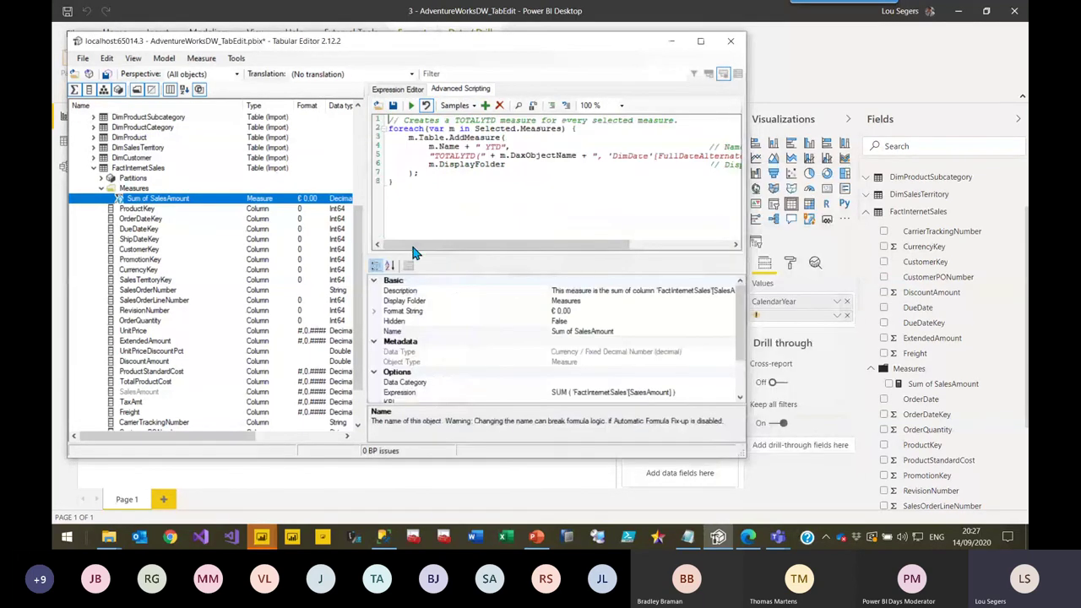
# Step: Examine the script's loop over the selected measures and the DimDate FullDateAlternateKey reference in its TOTALYTD expression
pyautogui.click(447, 172)
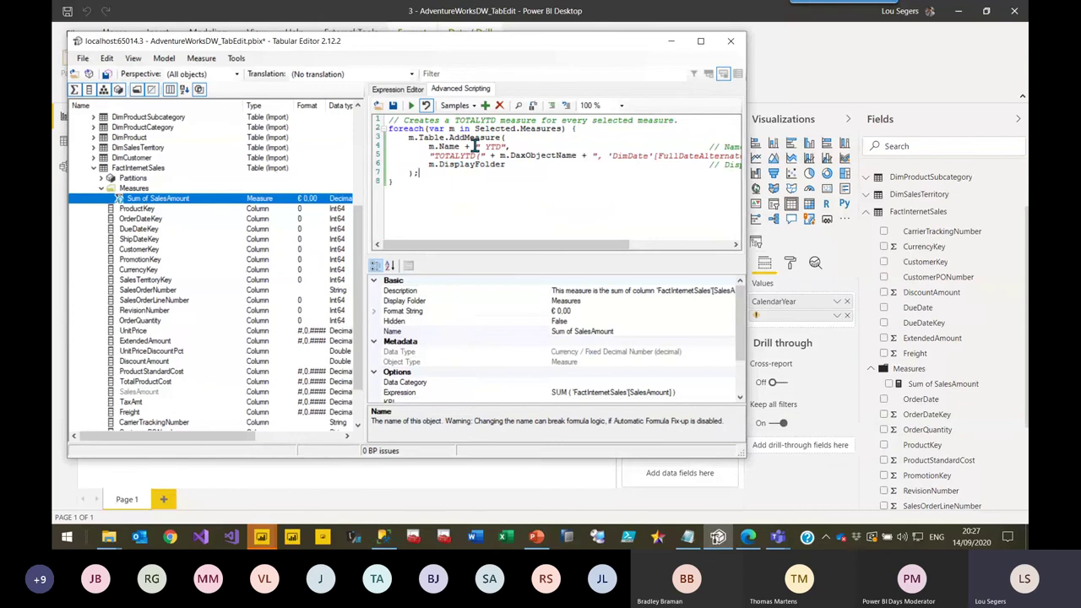
pyautogui.moveTo(499, 217); pyautogui.dragTo(390, 129)
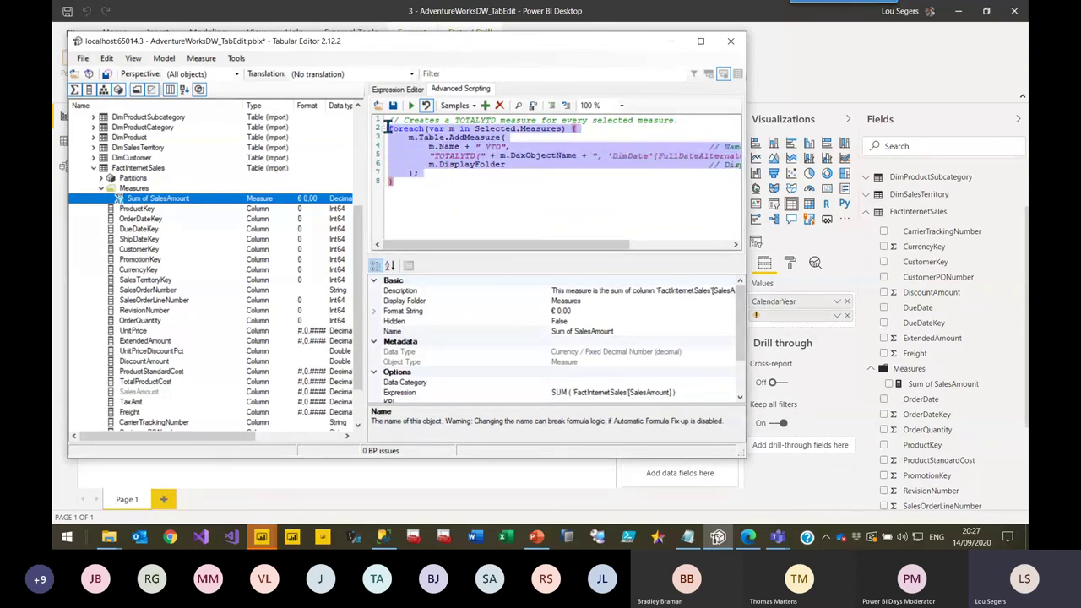
pyautogui.click(456, 164)
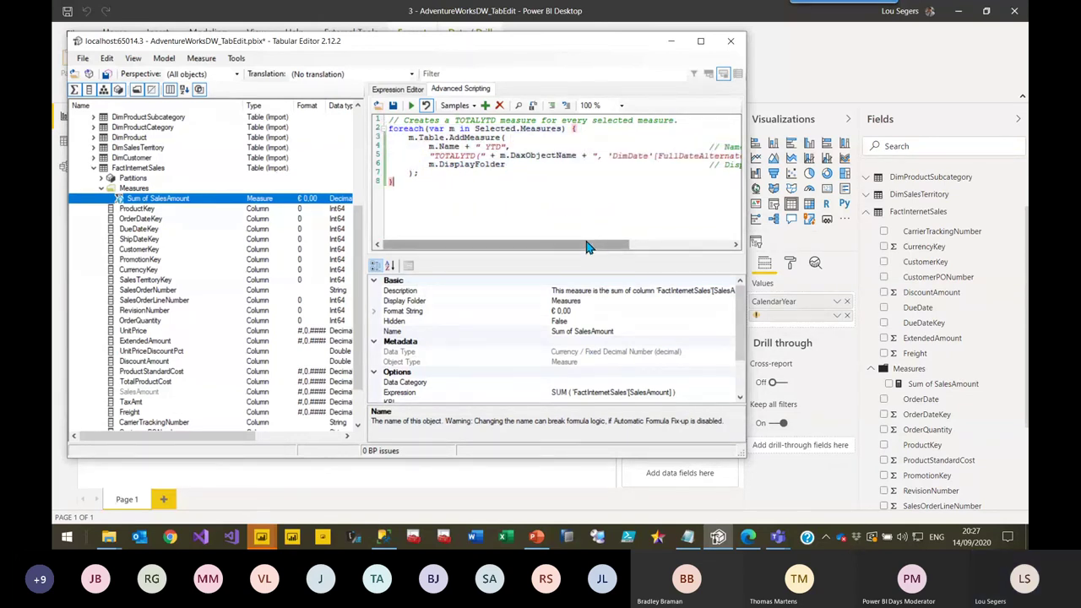
pyautogui.moveTo(586, 246); pyautogui.dragTo(613, 235)
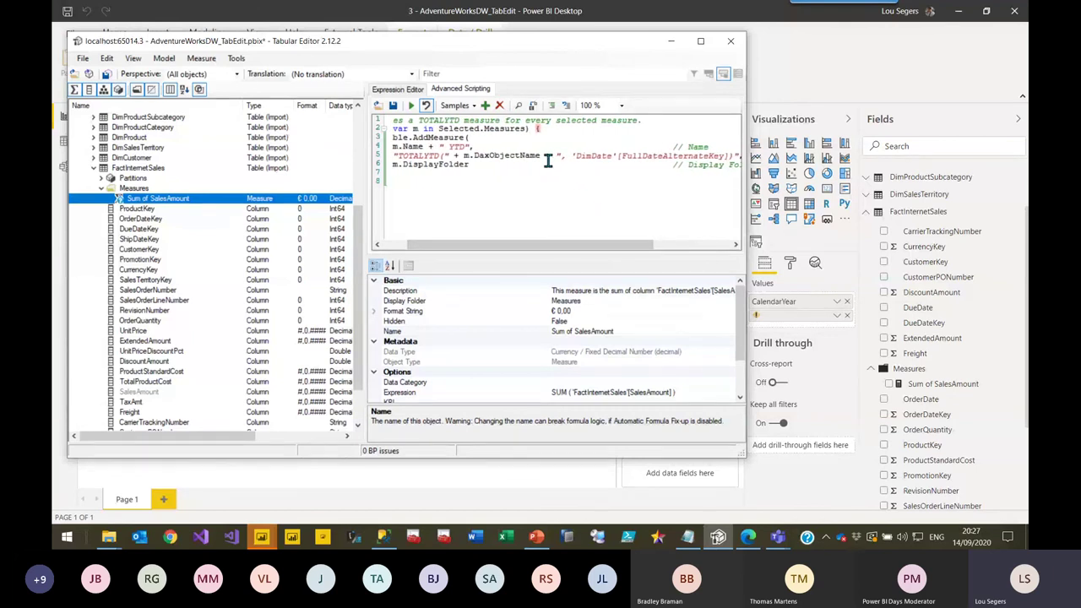
pyautogui.moveTo(579, 165)
pyautogui.mouseDown()
pyautogui.moveTo(707, 153)
pyautogui.moveTo(581, 154)
pyautogui.mouseUp()
pyautogui.click(707, 154)
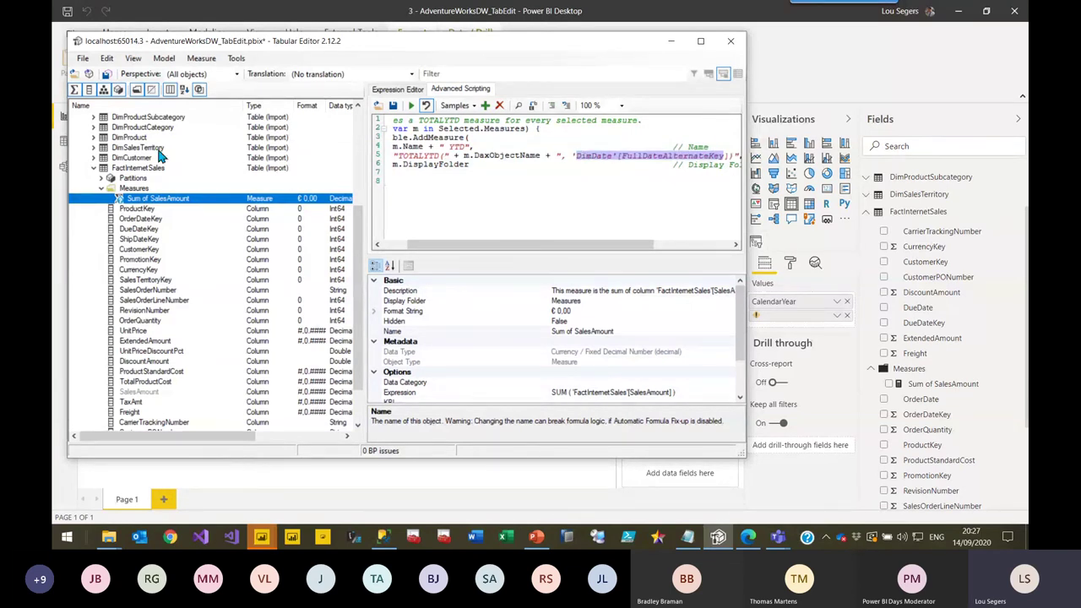
pyautogui.click(508, 195)
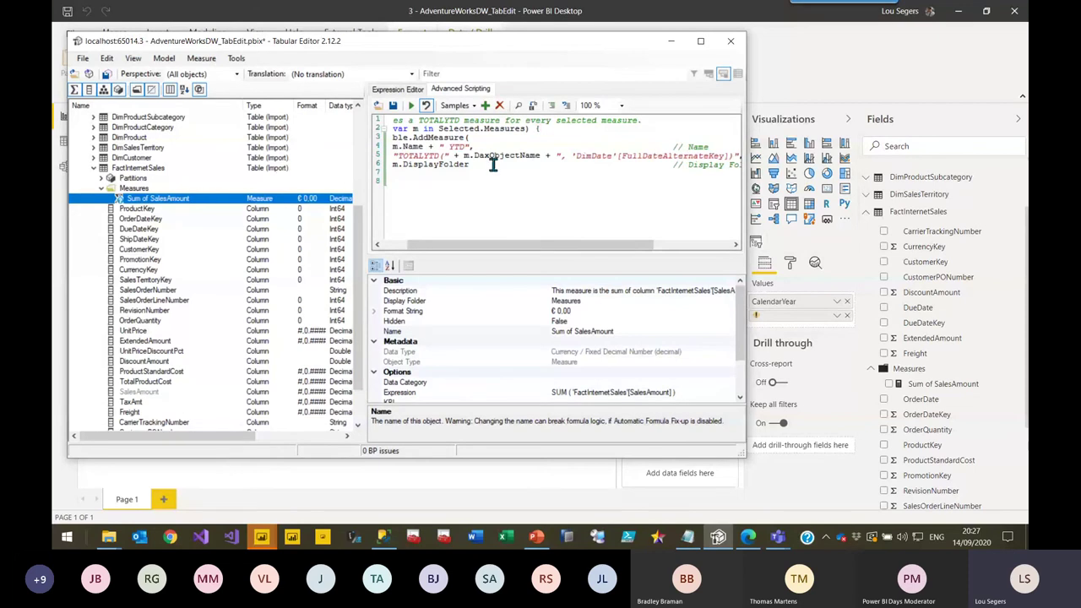
# Step: Move the Display Folder comment after m.DisplayFolder onto its own line in the script
pyautogui.click(478, 164)
pyautogui.press('Return')
pyautogui.press('Return')
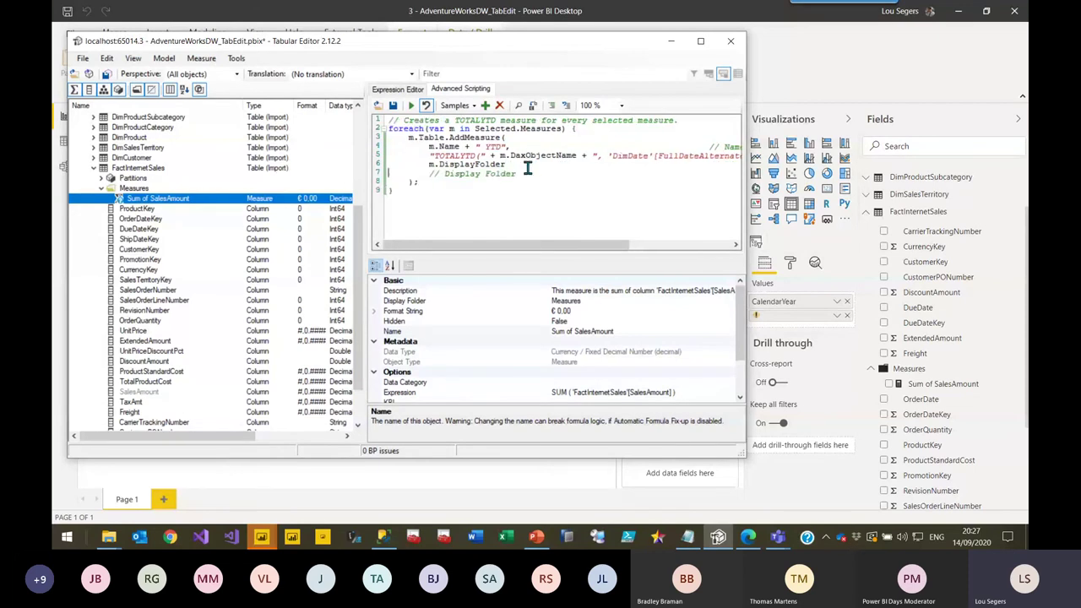
pyautogui.press('BackSpace')
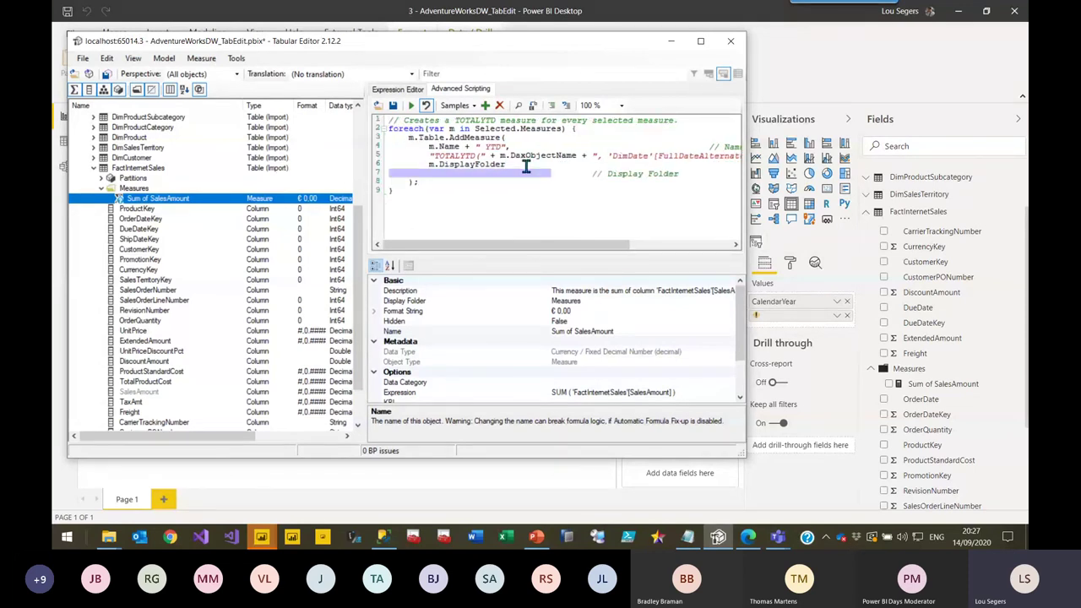
pyautogui.click(506, 190)
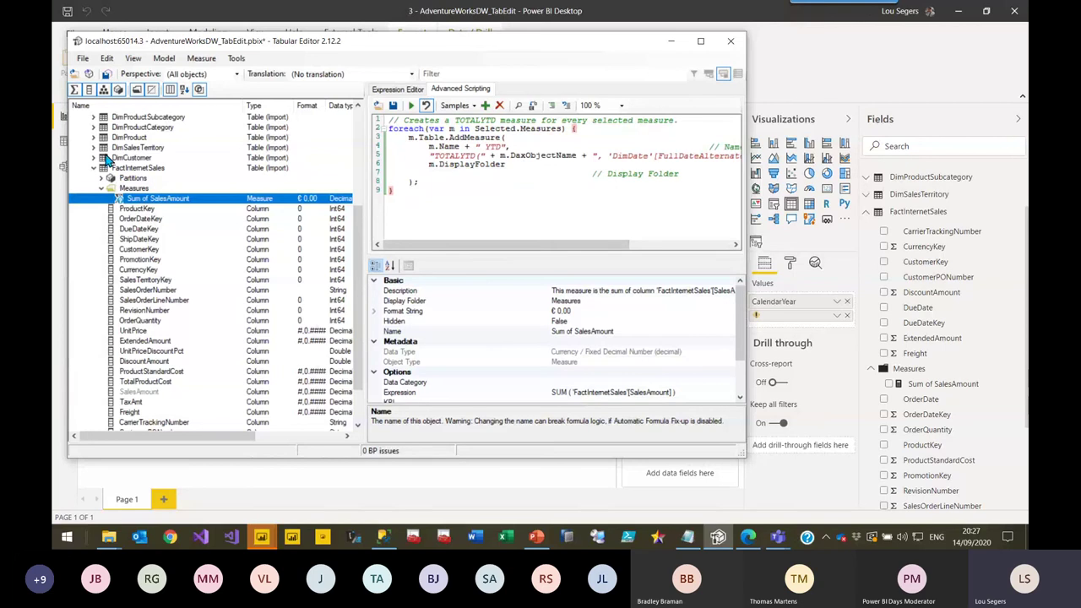
# Step: Insert a reference to DimDate's FullDateAlternateKey column at the end of the script, inspect the generated code and undo the insertion
pyautogui.scroll(2, 118, 162)
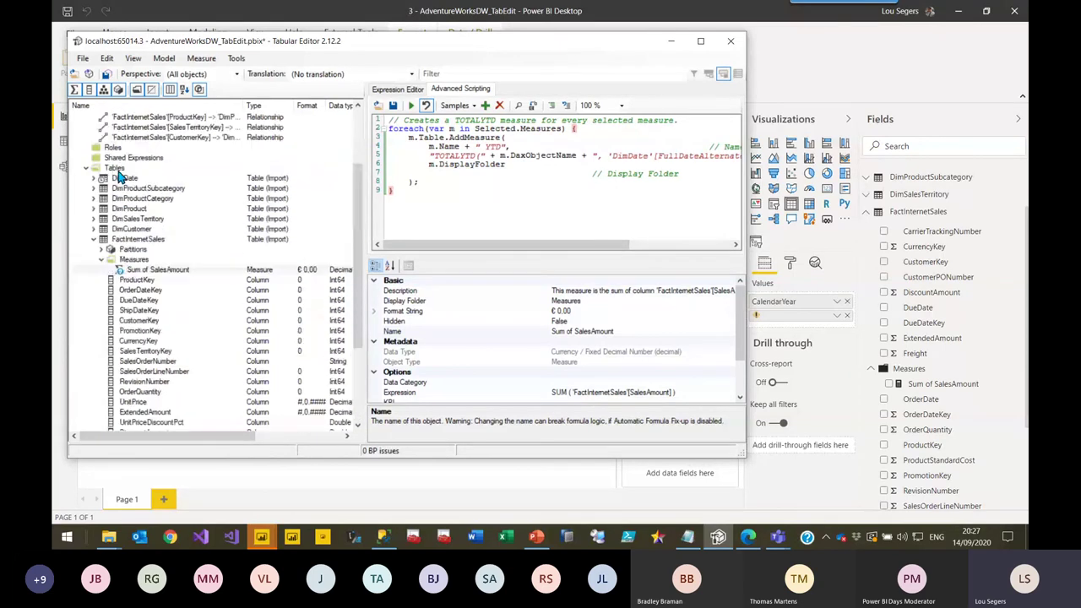
pyautogui.click(94, 178)
pyautogui.click(148, 211)
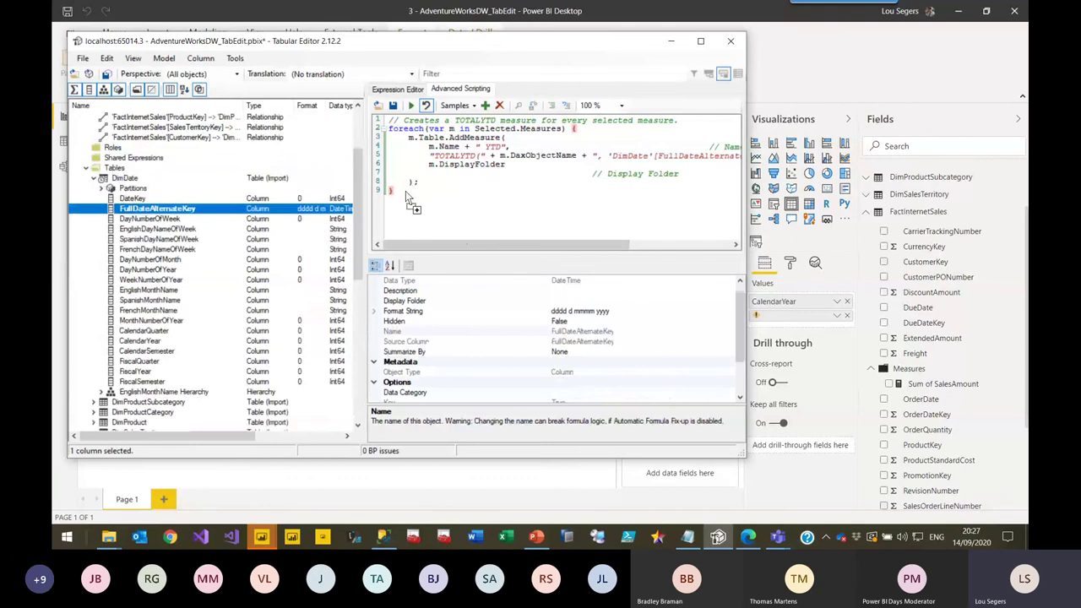
pyautogui.moveTo(405, 190); pyautogui.dragTo(407, 193)
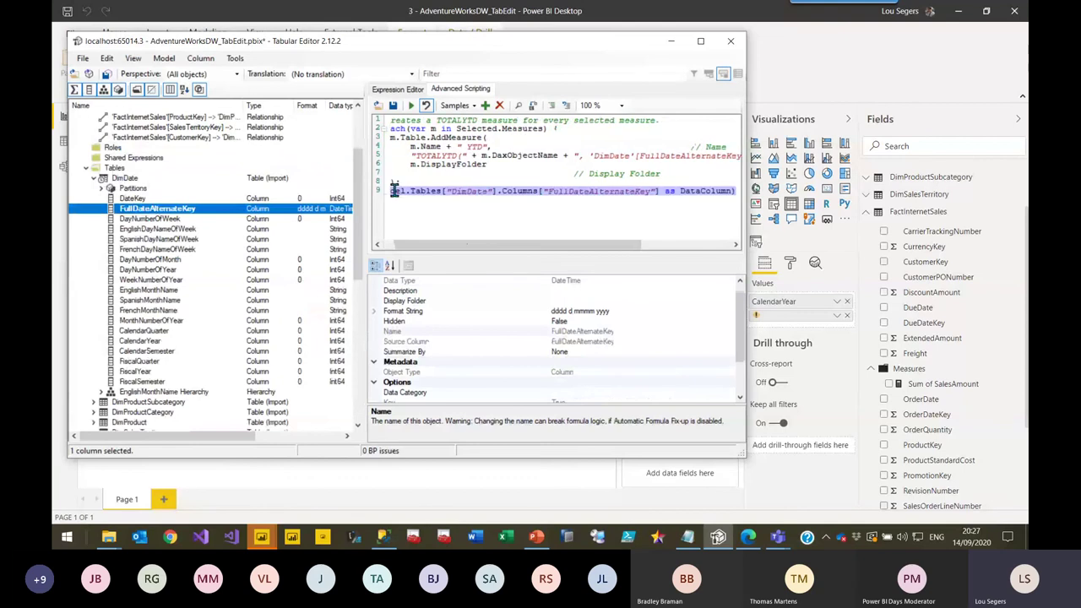
pyautogui.click(624, 191)
pyautogui.doubleClick(619, 191)
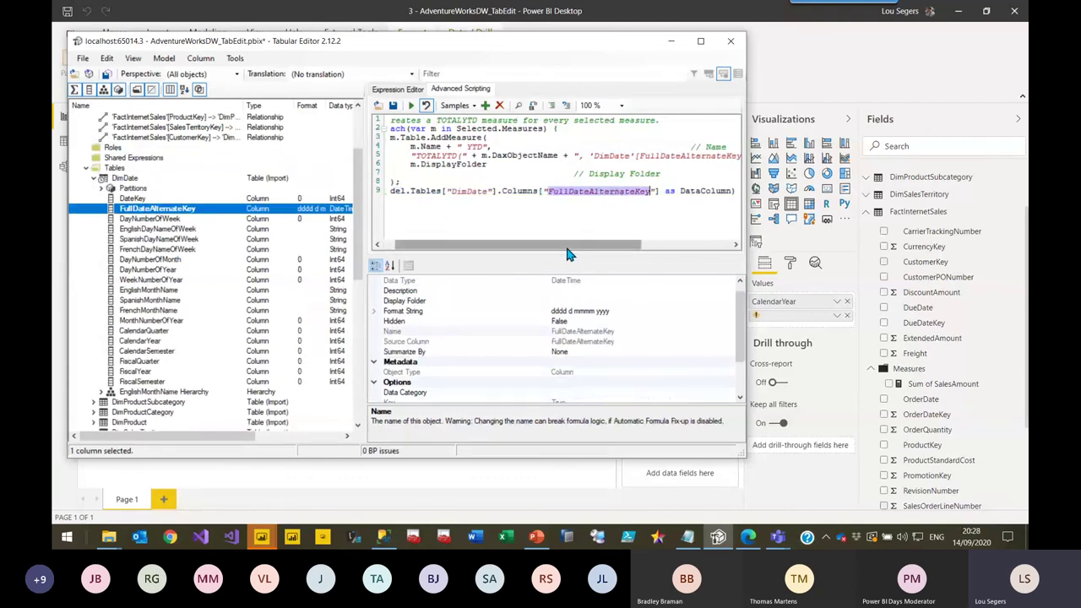
pyautogui.moveTo(567, 250); pyautogui.dragTo(533, 250)
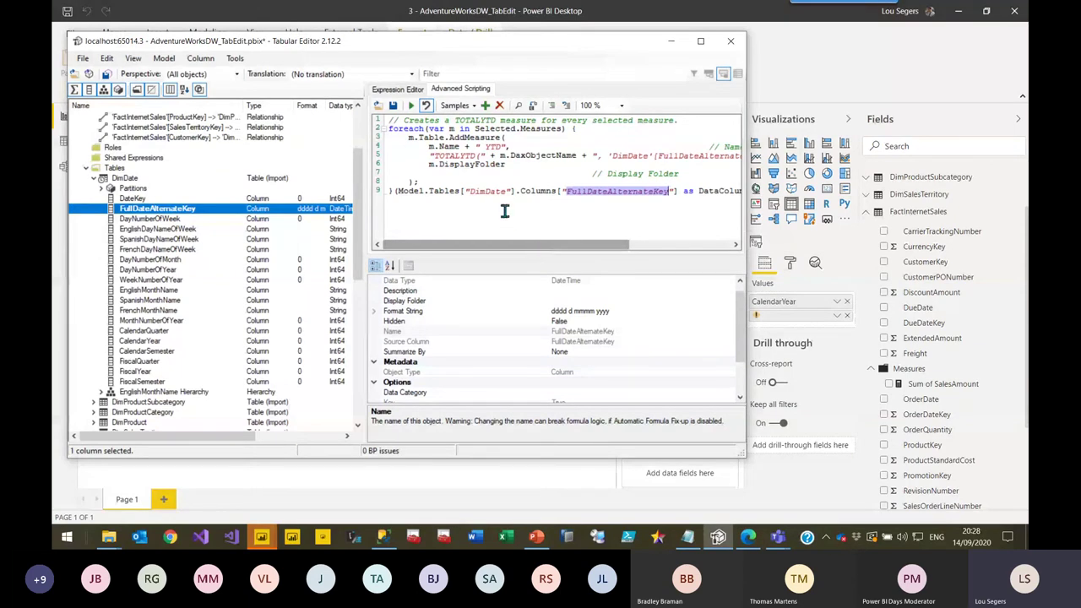
pyautogui.moveTo(479, 190); pyautogui.dragTo(382, 193)
pyautogui.click(430, 193)
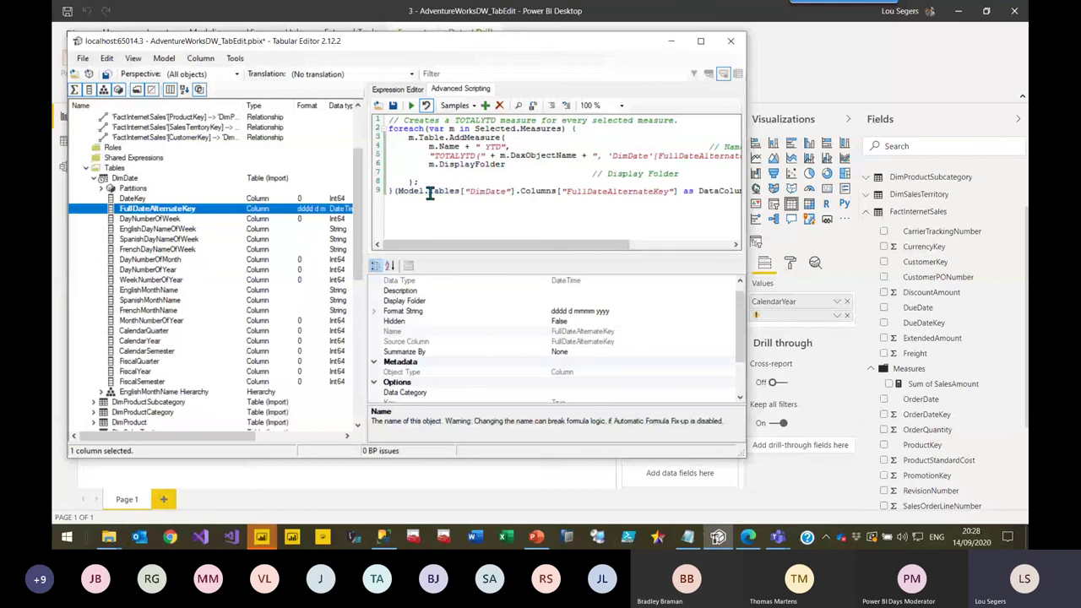
pyautogui.hotkey('ctrl', 'z')
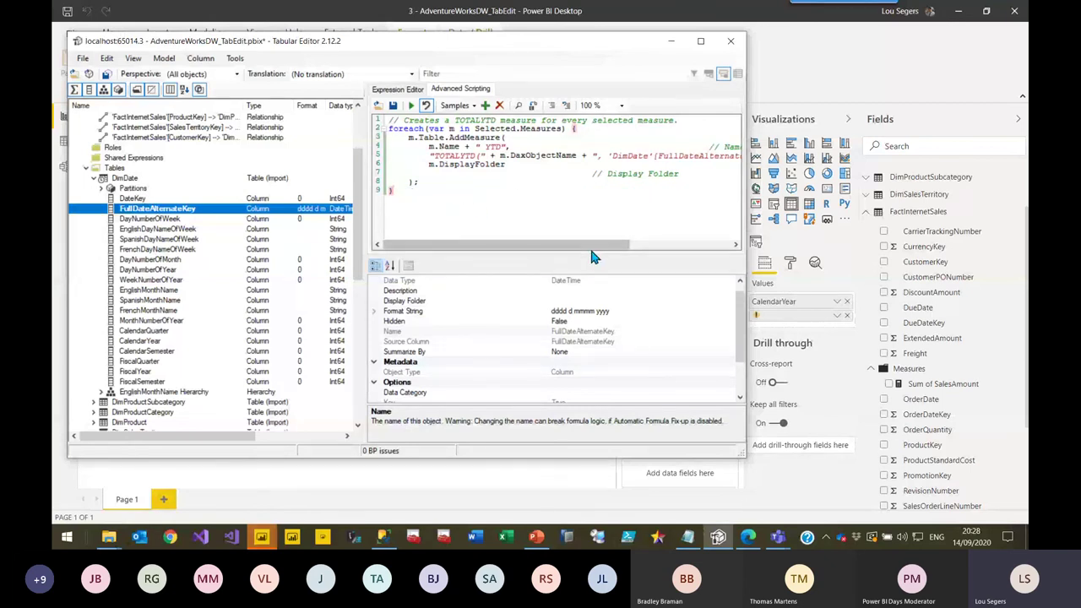
# Step: Save the script as a custom action named Create YTD Measure and make it available in the Measure context
pyautogui.click(552, 171)
pyautogui.click(485, 105)
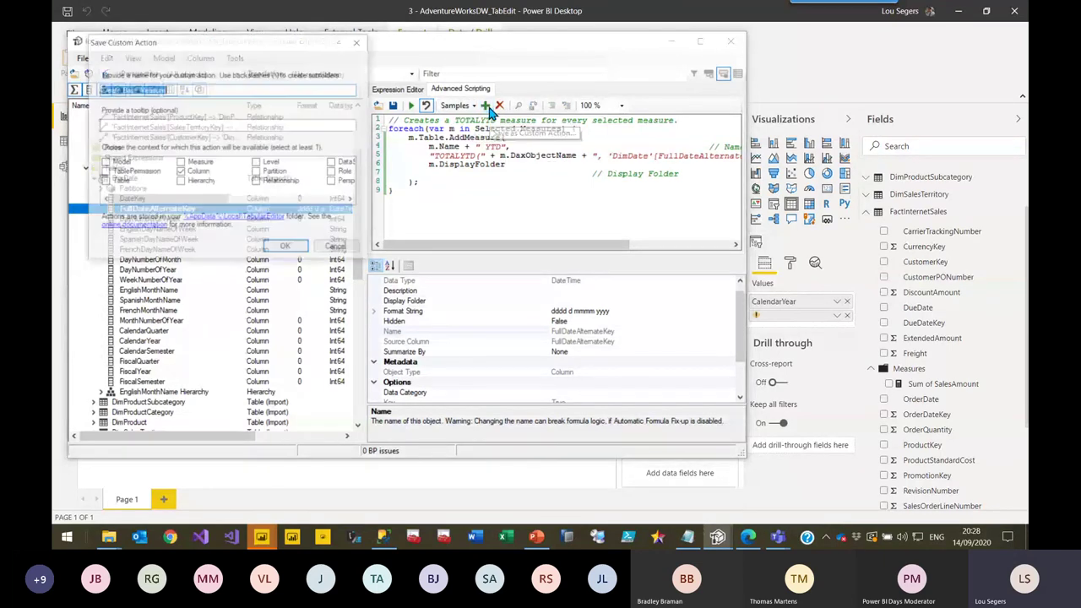
pyautogui.write('Create YTD Measure')
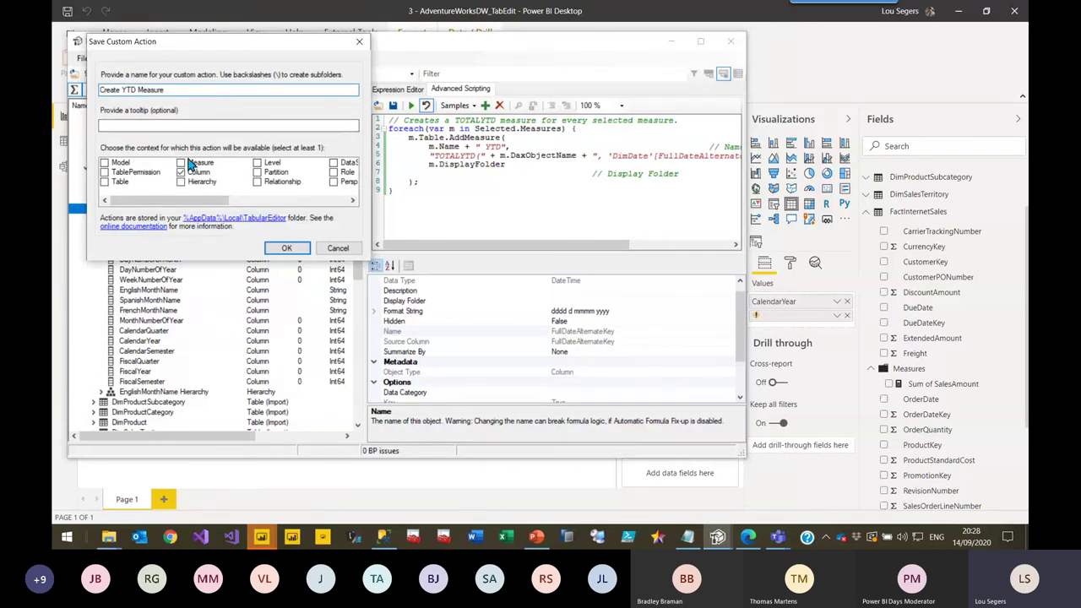
pyautogui.click(181, 163)
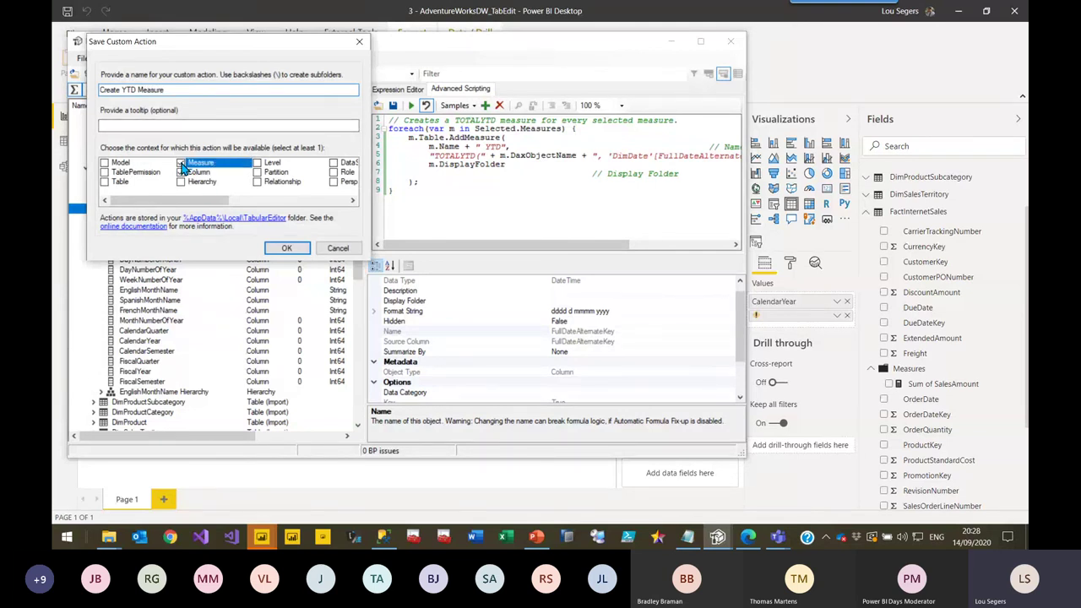
pyautogui.click(286, 247)
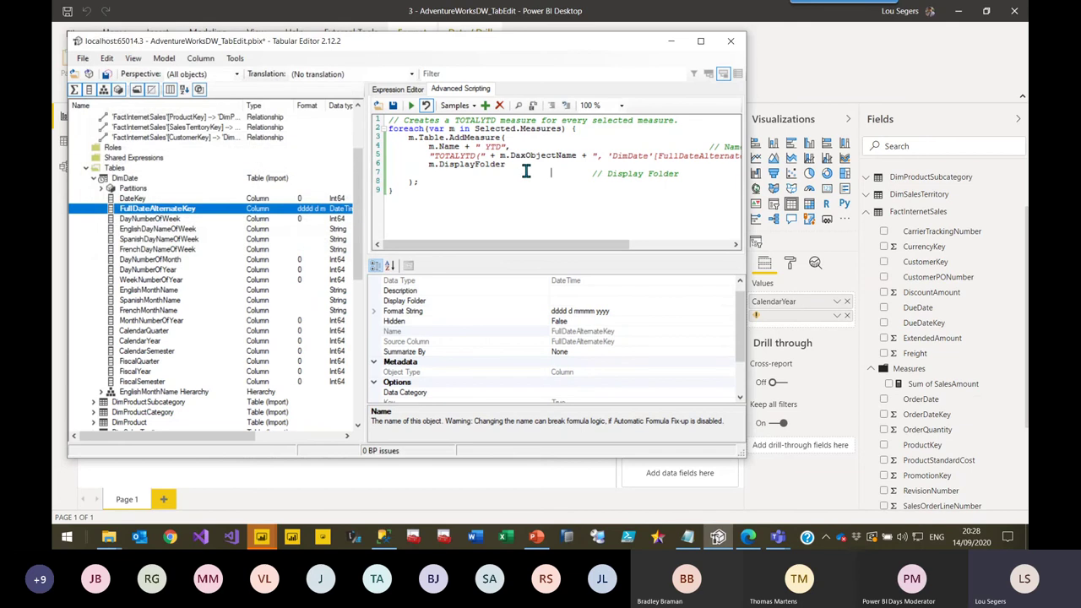
# Step: Collapse the DimDate table, select the Sum of SalesAmount measure and save the changes to the connected model
pyautogui.click(93, 179)
pyautogui.click(93, 239)
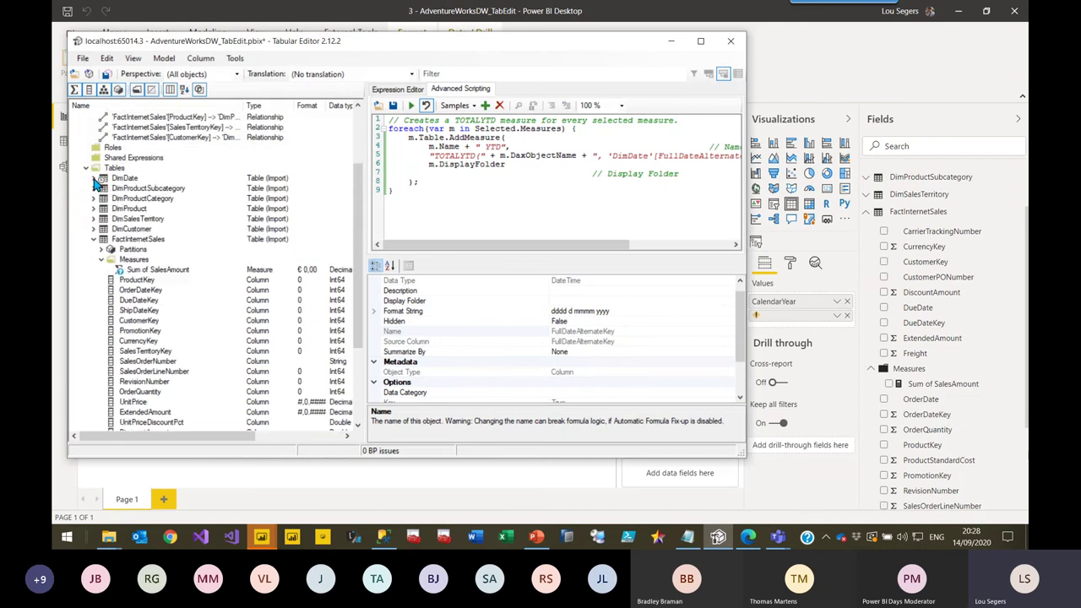
pyautogui.click(119, 271)
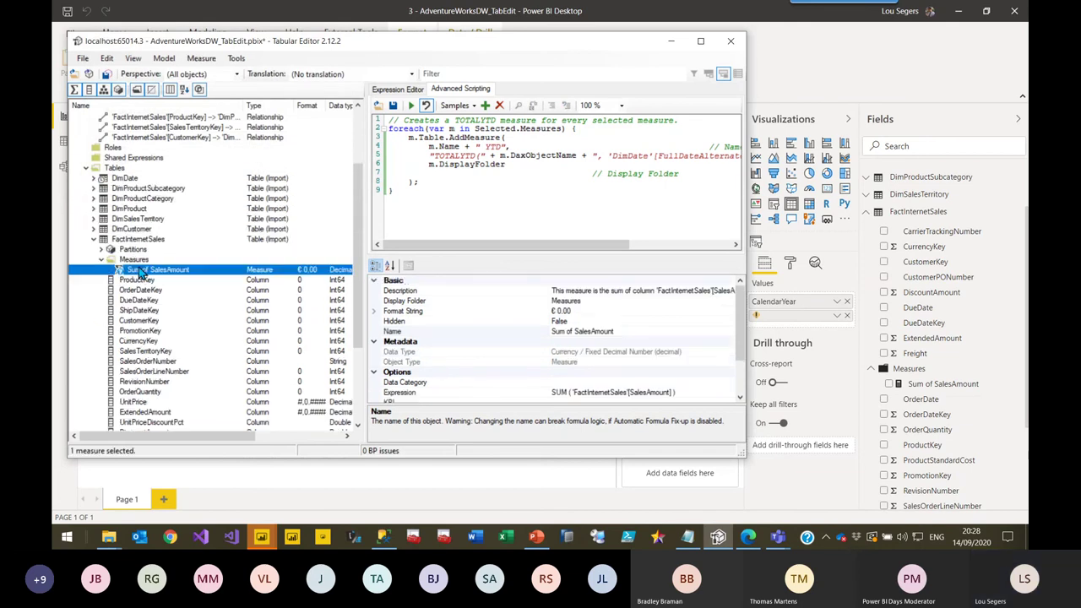
pyautogui.click(108, 75)
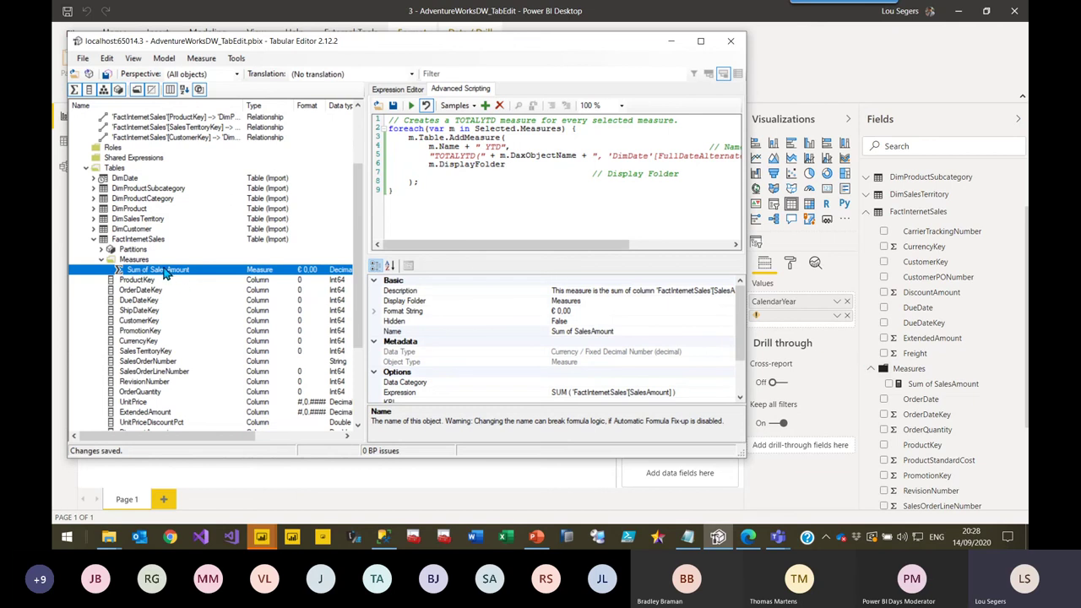
pyautogui.rightClick(165, 275)
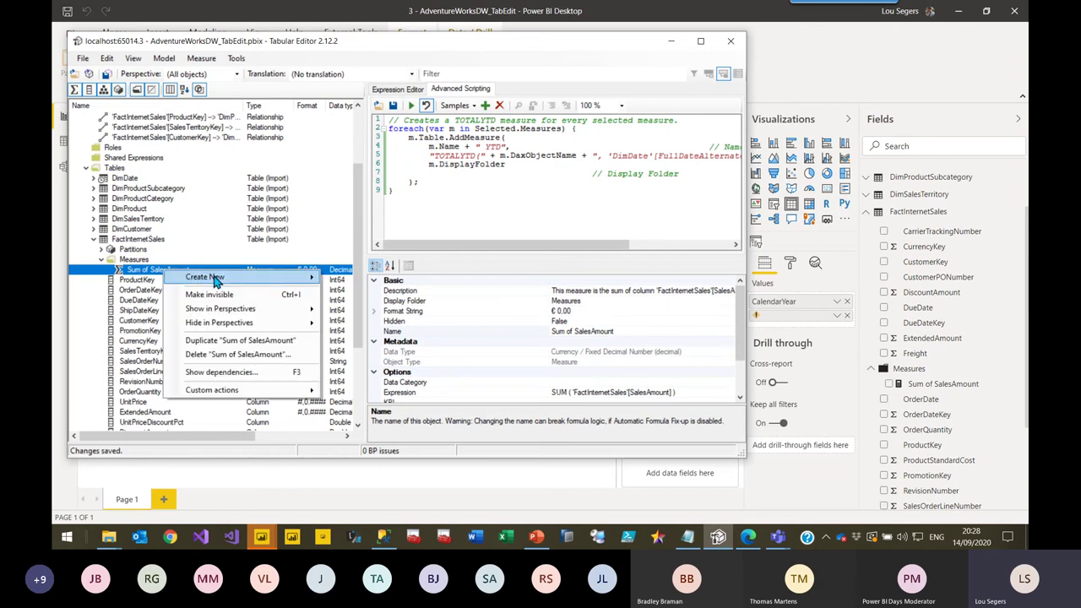
pyautogui.moveTo(221, 282)
pyautogui.moveTo(221, 391)
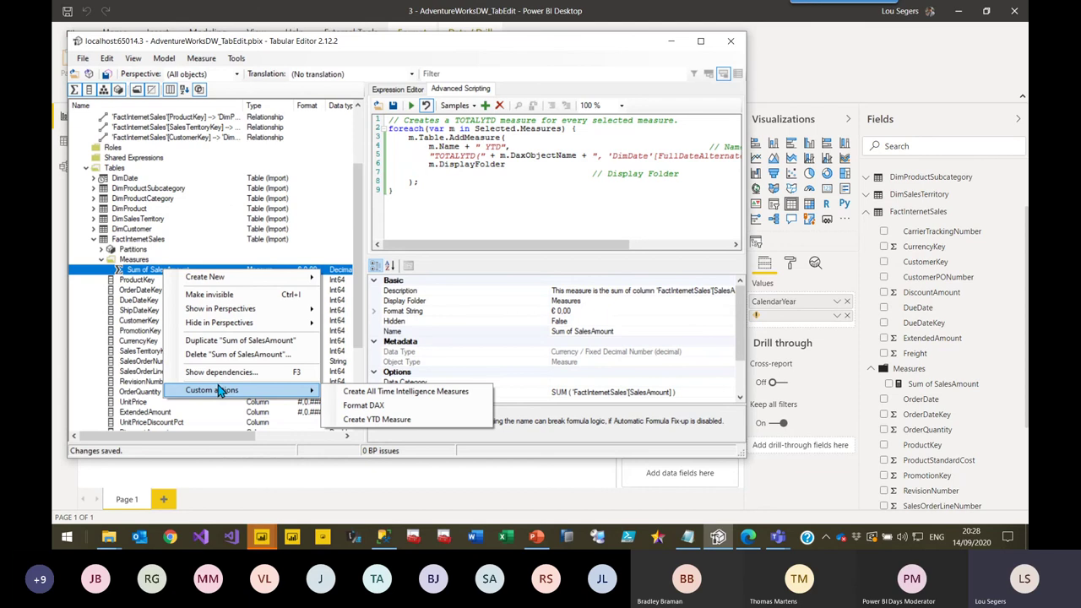
pyautogui.click(138, 279)
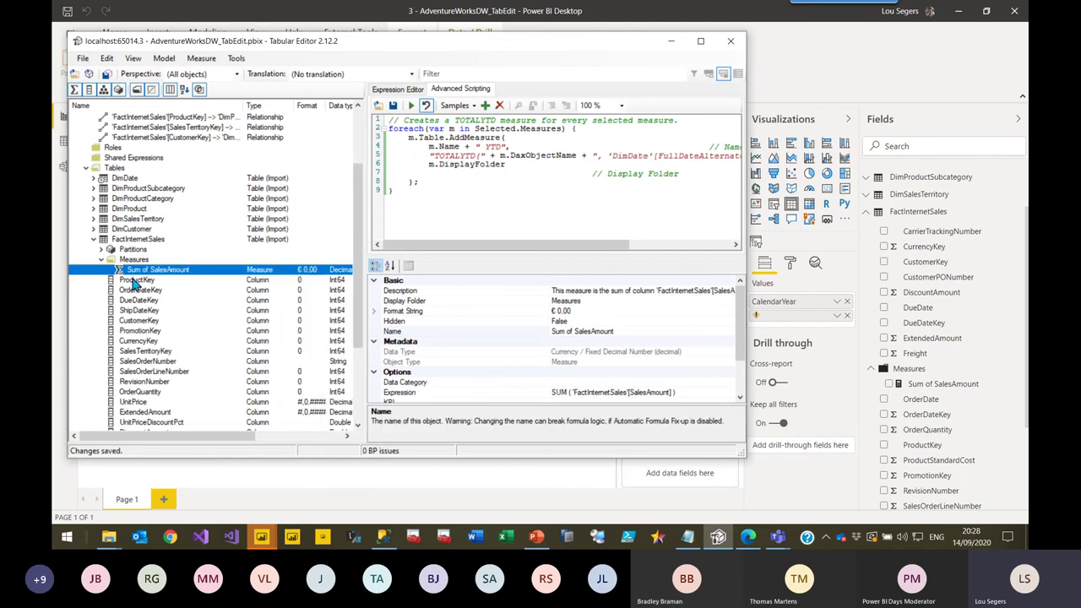
# Step: Run the Create YTD Measure custom action on the Sum of SalesAmount measure in FactInternetSales
pyautogui.click(132, 280)
pyautogui.click(132, 274)
pyautogui.rightClick(134, 274)
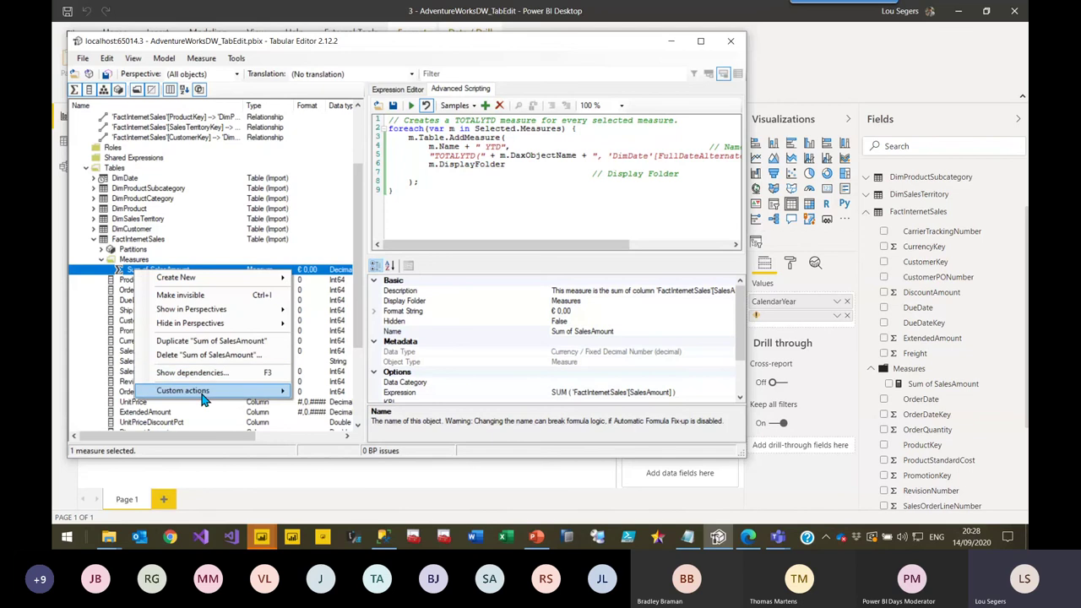
pyautogui.moveTo(296, 390)
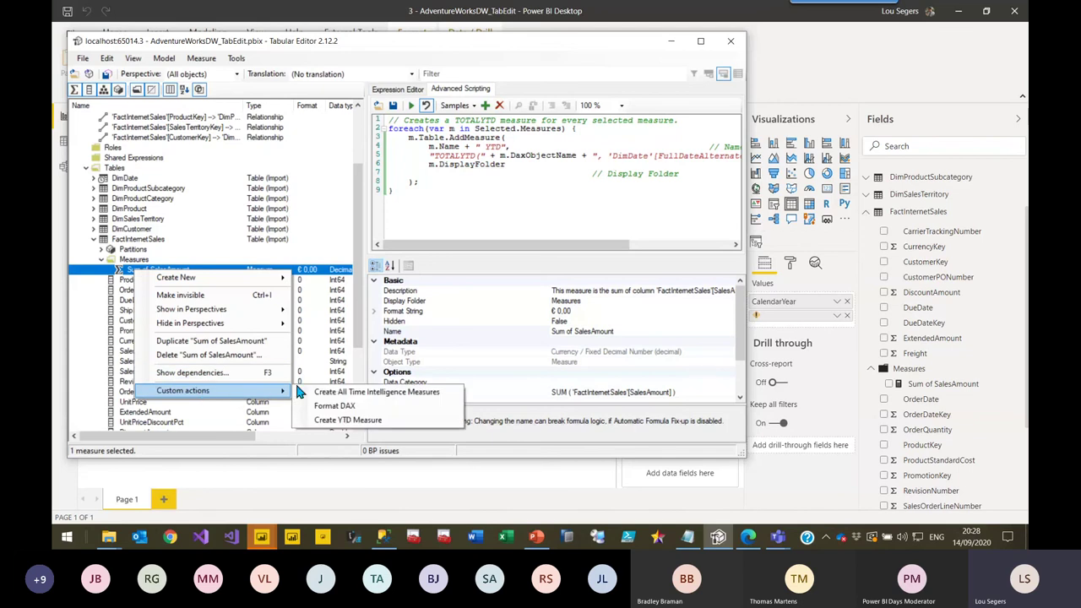
pyautogui.click(348, 419)
# Step: Inspect the new Sum of SalesAmount YTD measure and save the changes to the connected model
pyautogui.click(184, 281)
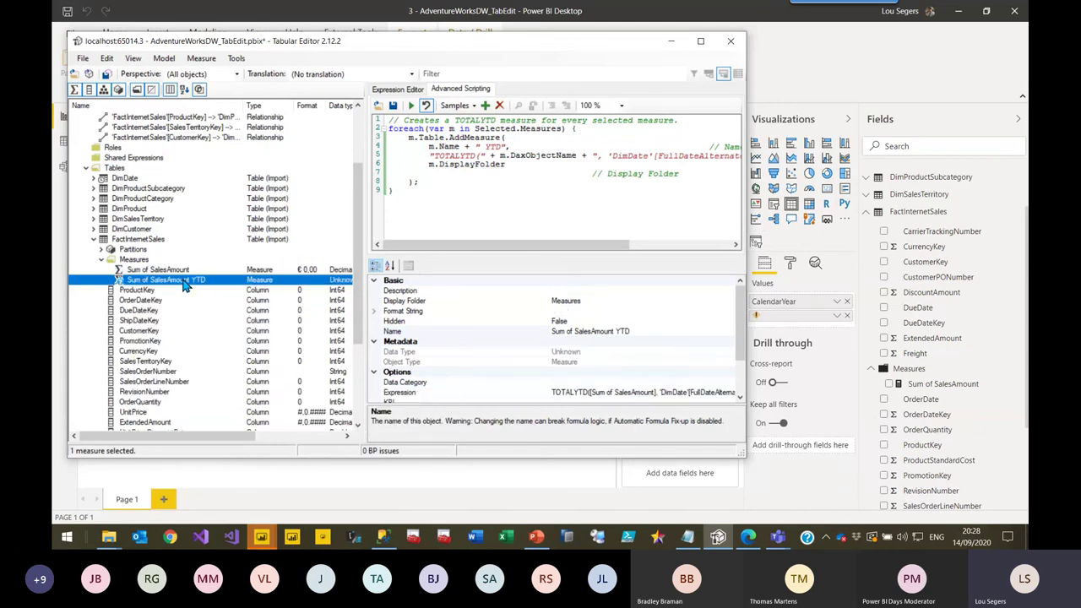
pyautogui.click(107, 74)
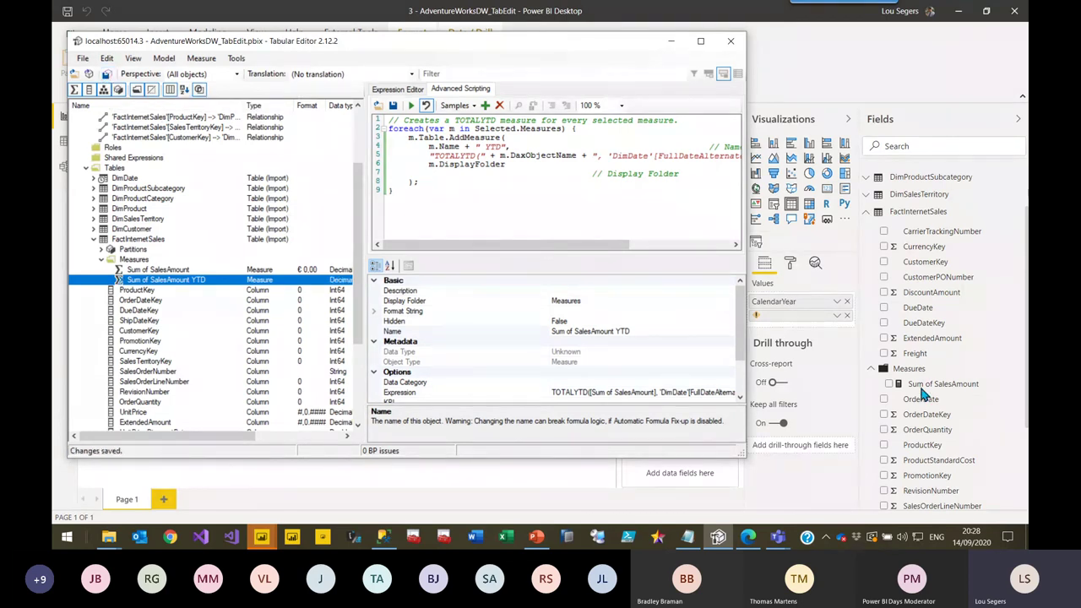
pyautogui.click(148, 271)
pyautogui.click(143, 282)
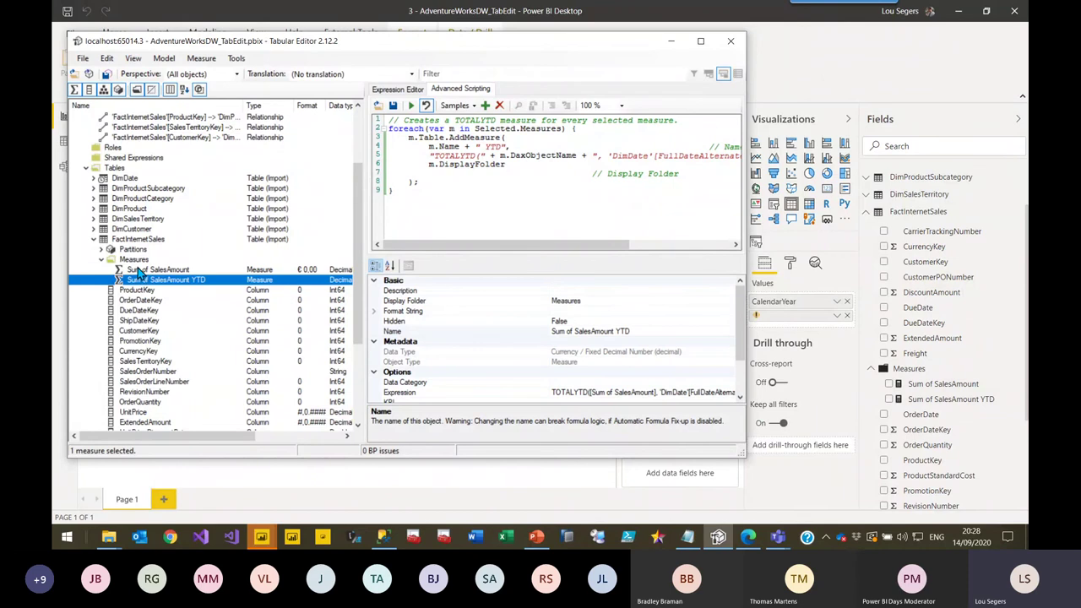
# Step: Delete both measures in the Measures folder of the FactInternetSales table
pyautogui.click(140, 271)
pyautogui.click(152, 281)
pyautogui.click(138, 259)
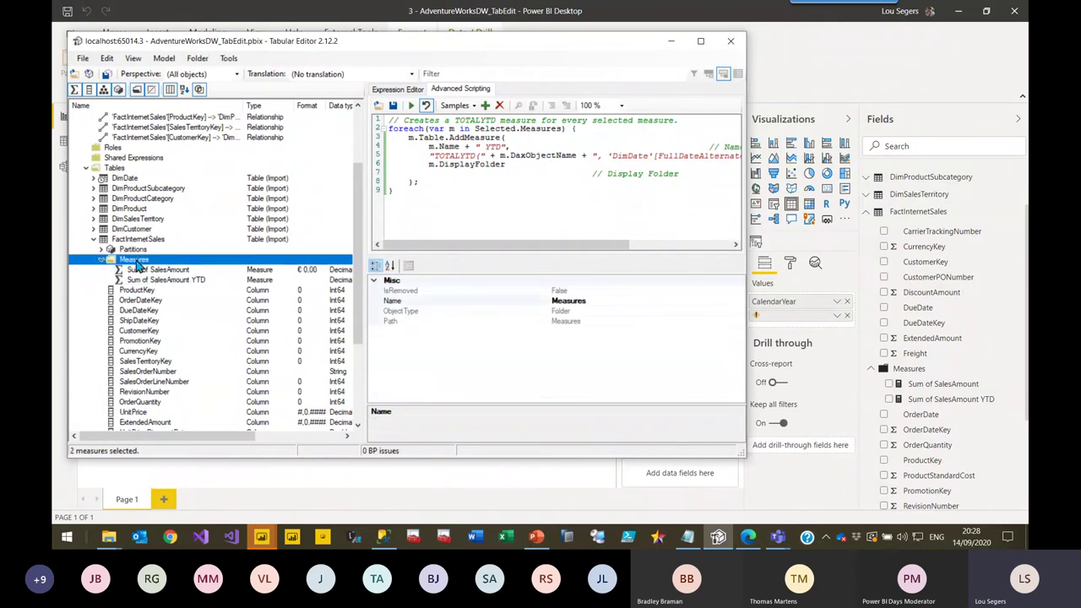
pyautogui.rightClick(144, 262)
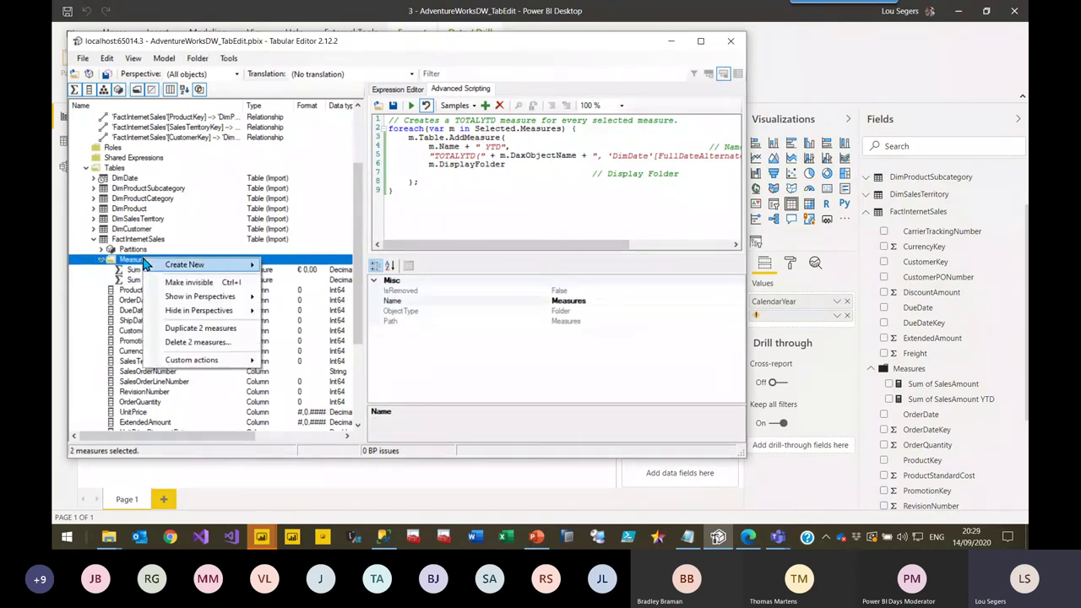
pyautogui.click(214, 345)
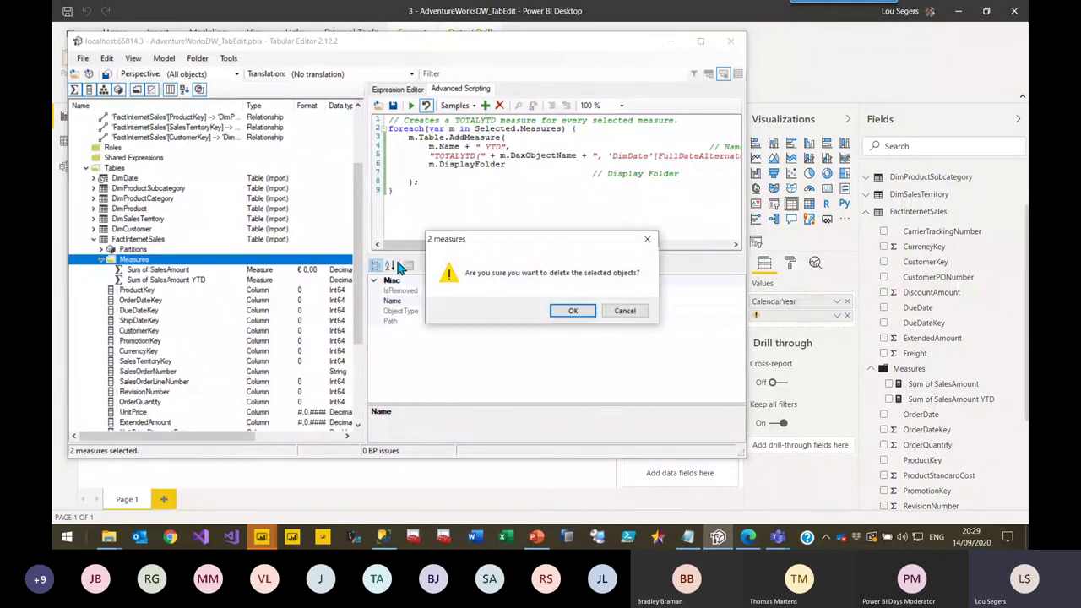
pyautogui.click(565, 309)
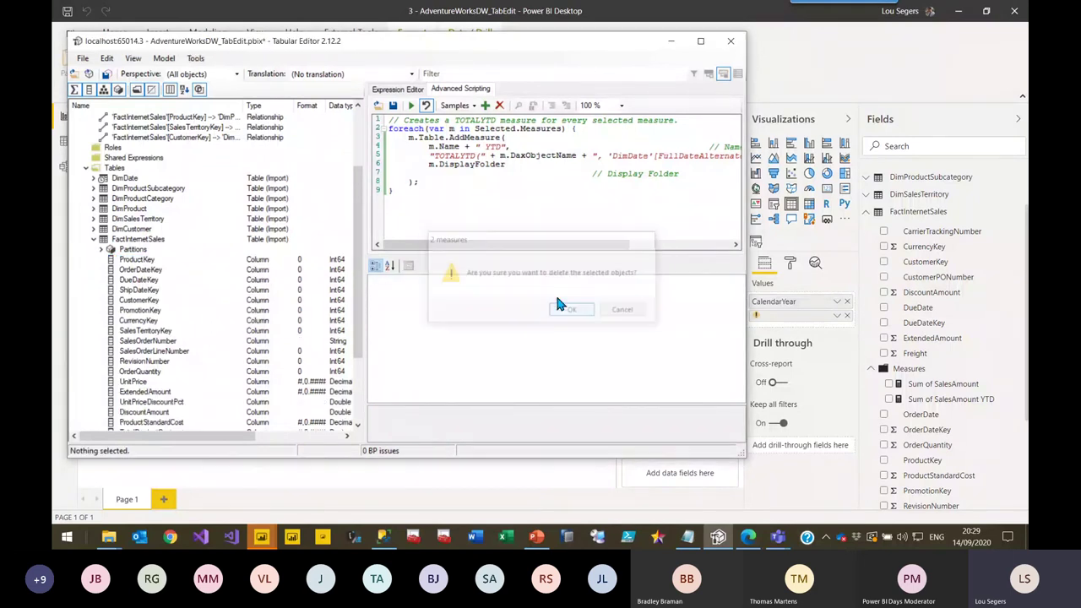
# Step: Open the Tab Editor - Create All Time Intelligence Measures.csx script in the advanced scripting editor
pyautogui.click(393, 107)
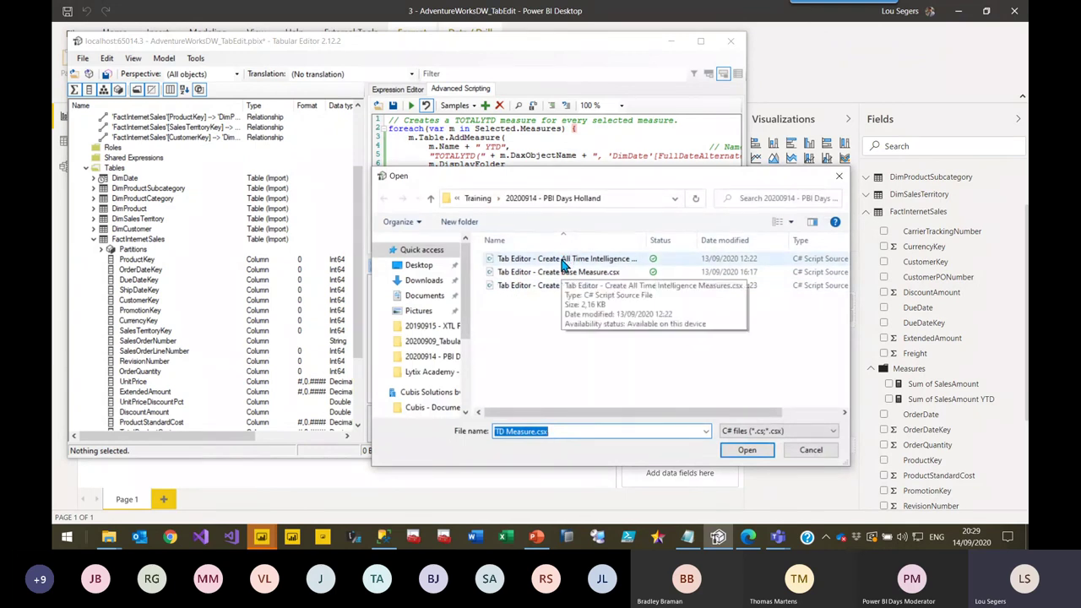
pyautogui.click(564, 260)
pyautogui.click(755, 454)
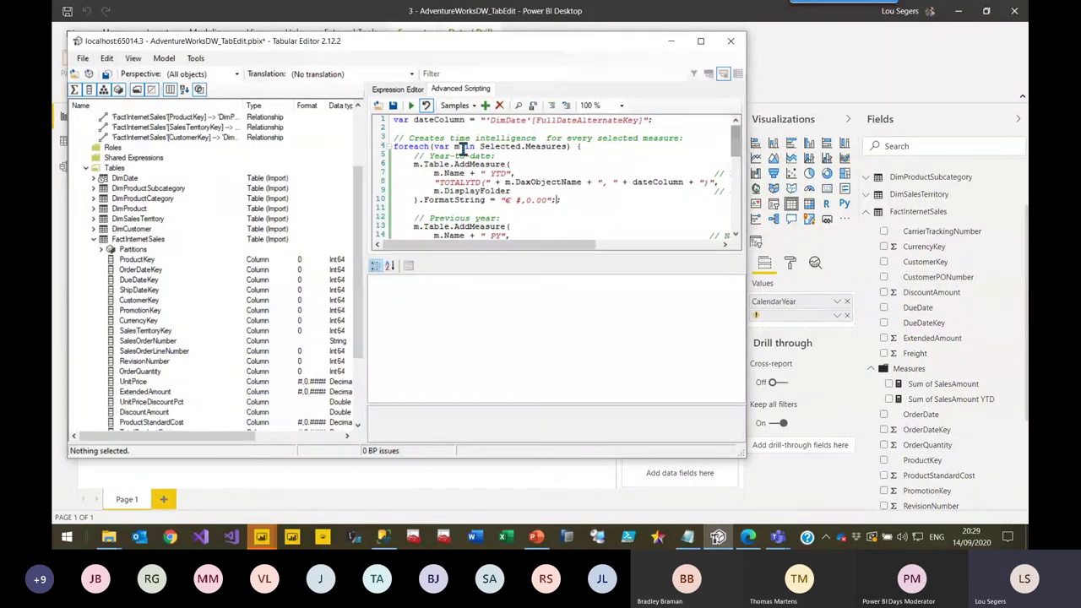
# Step: Review the script's blocks for the YTD, PY, YoY, YoY%, QTD and MTD measures
pyautogui.moveTo(737, 145); pyautogui.dragTo(736, 152)
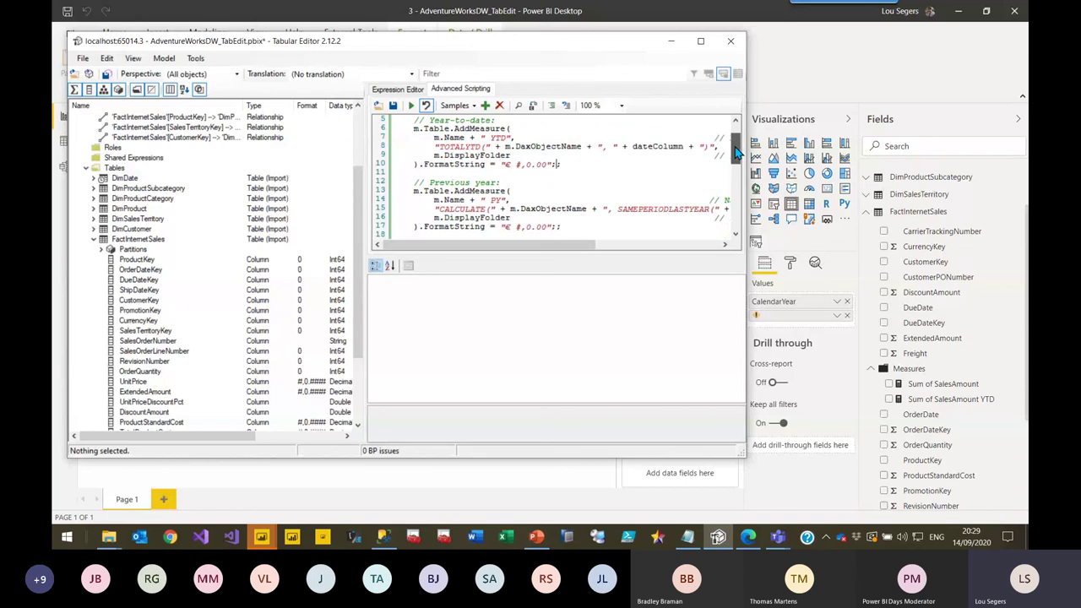
pyautogui.moveTo(737, 152); pyautogui.dragTo(735, 149)
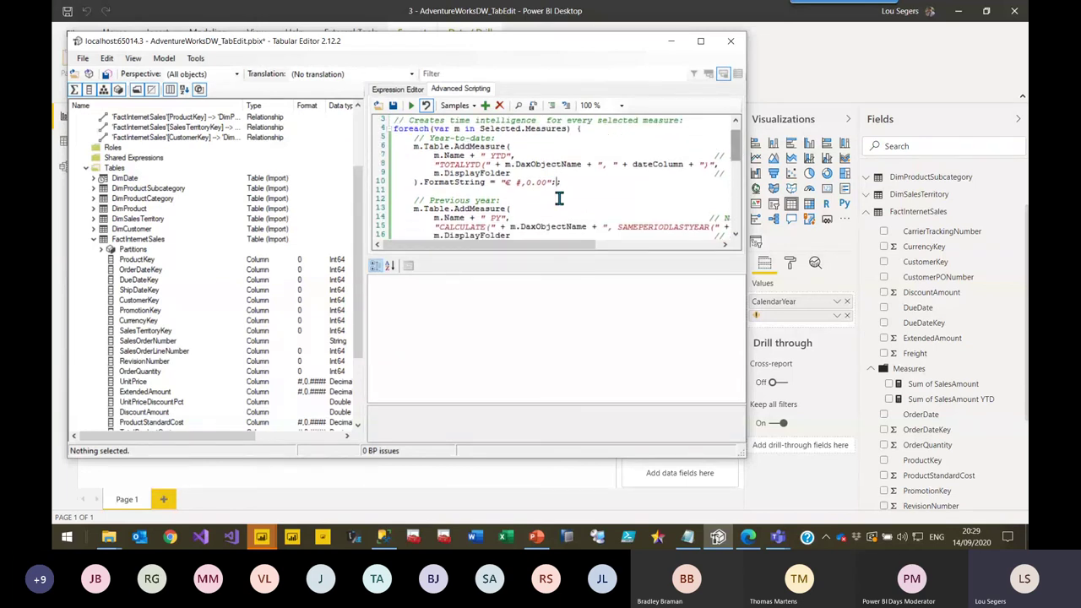
pyautogui.moveTo(493, 145); pyautogui.dragTo(420, 129)
pyautogui.click(468, 156)
pyautogui.moveTo(437, 199); pyautogui.dragTo(483, 210)
pyautogui.click(486, 208)
pyautogui.scroll(-3, 485, 206)
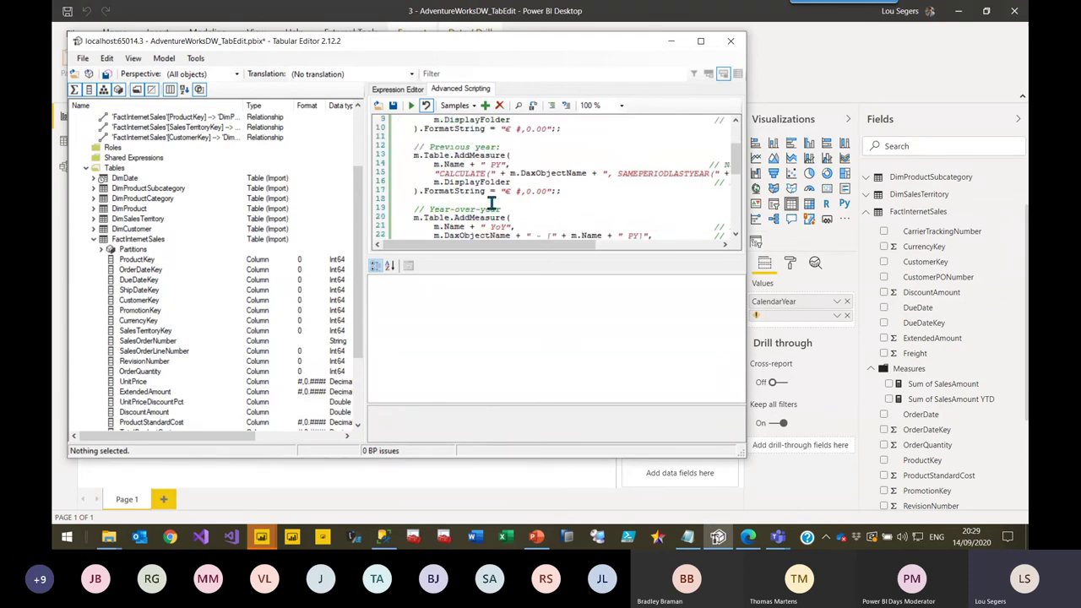
pyautogui.scroll(-3, 488, 185)
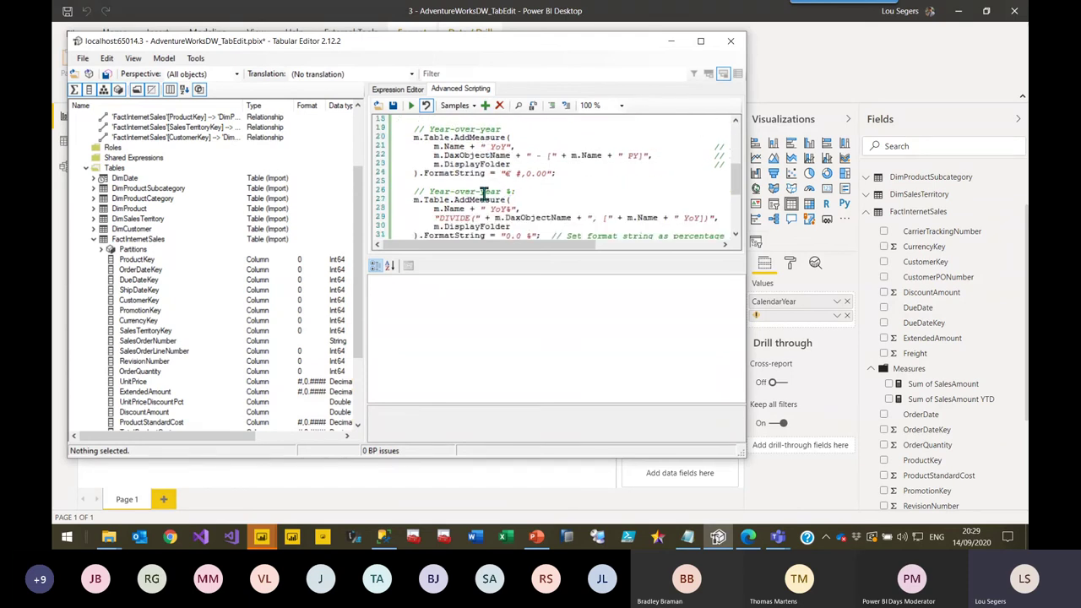
pyautogui.scroll(-4, 488, 191)
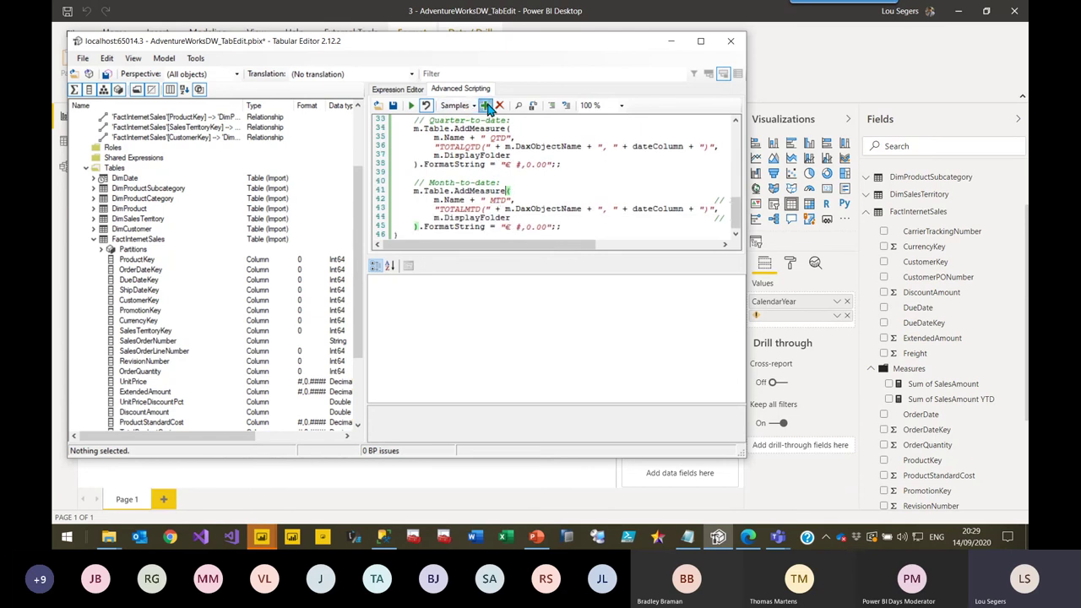
# Step: Save the script as a custom action named Create All Time Intelligence Measures, available in the Measure context
pyautogui.click(484, 105)
pyautogui.write('Create All')
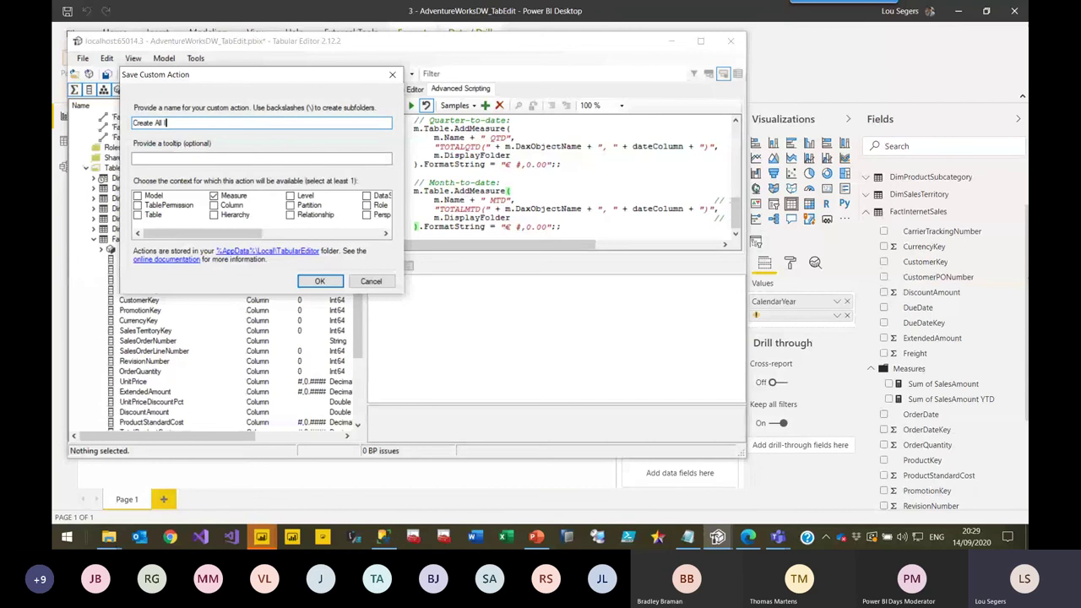
pyautogui.write(' Time Intelligence Measures')
pyautogui.click(319, 281)
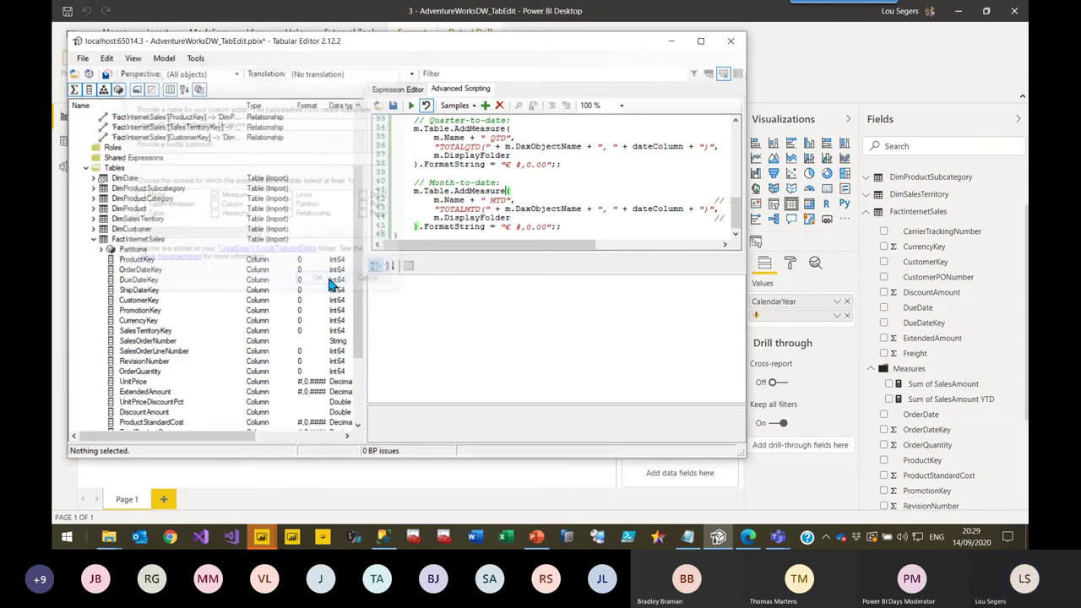
# Step: Make the hidden SalesAmount column in FactInternetSales visible and save the changes to the connected model
pyautogui.click(157, 271)
pyautogui.scroll(-3, 114, 257)
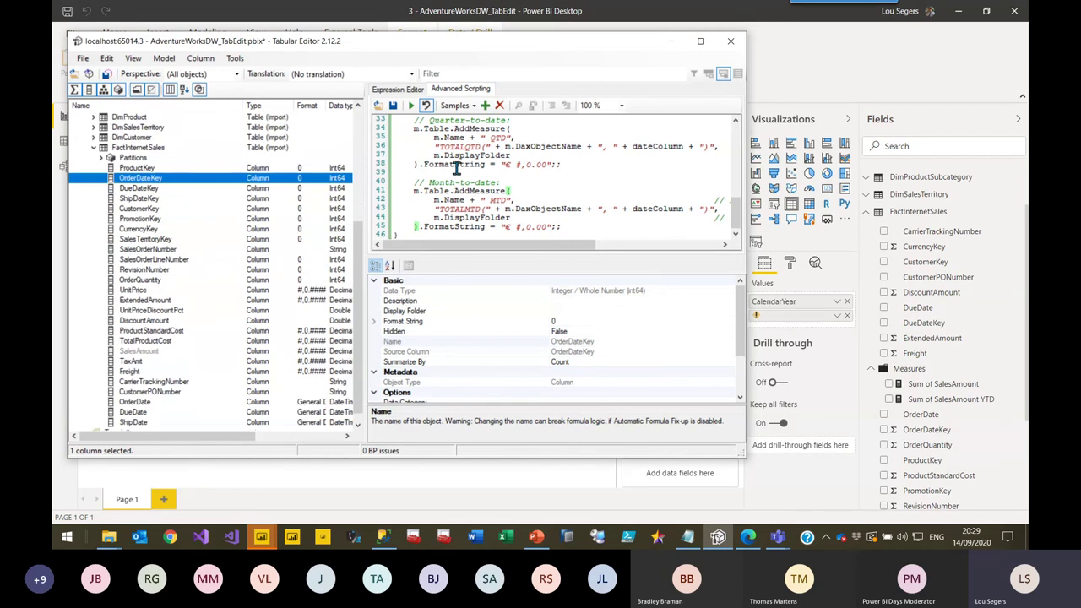
pyautogui.scroll(-1, 151, 317)
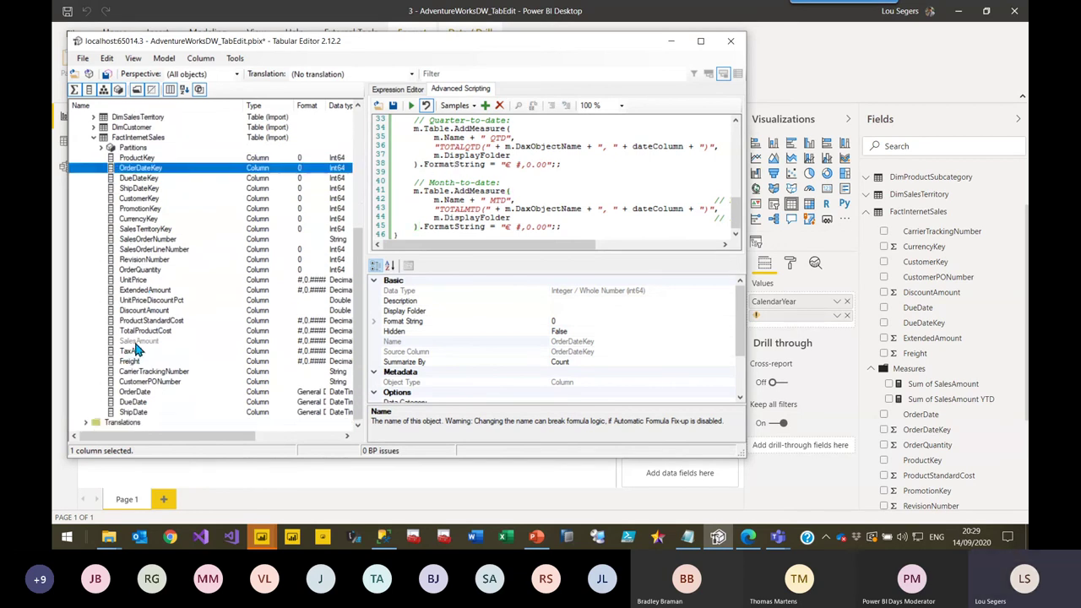
pyautogui.click(137, 341)
pyautogui.rightClick(148, 342)
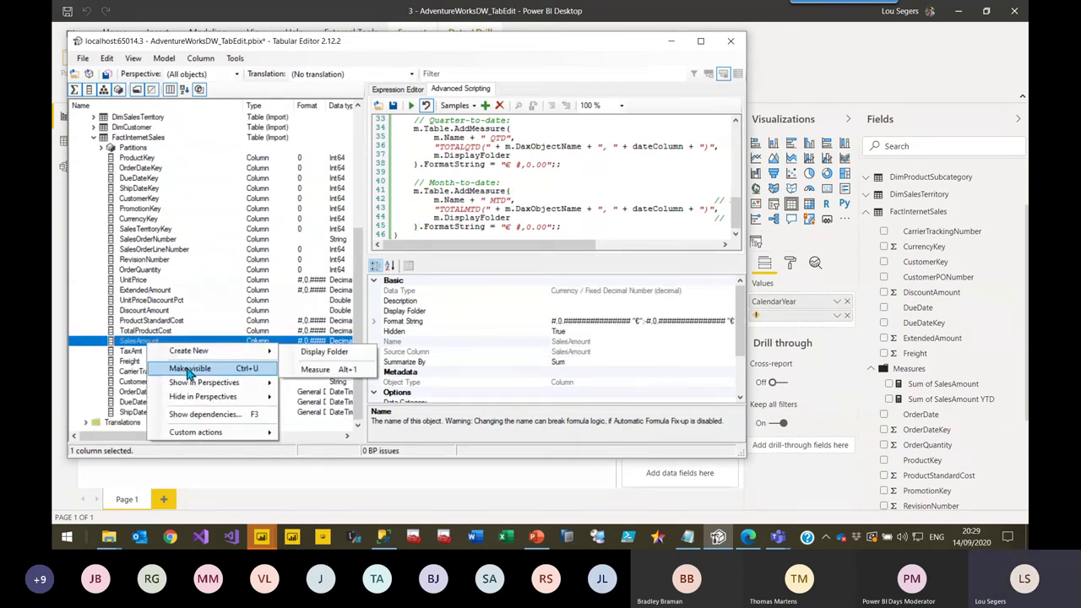
pyautogui.click(190, 368)
# Step: Run the Create Base Measure custom action on the SalesAmount column and expand the Measures folder
pyautogui.rightClick(137, 342)
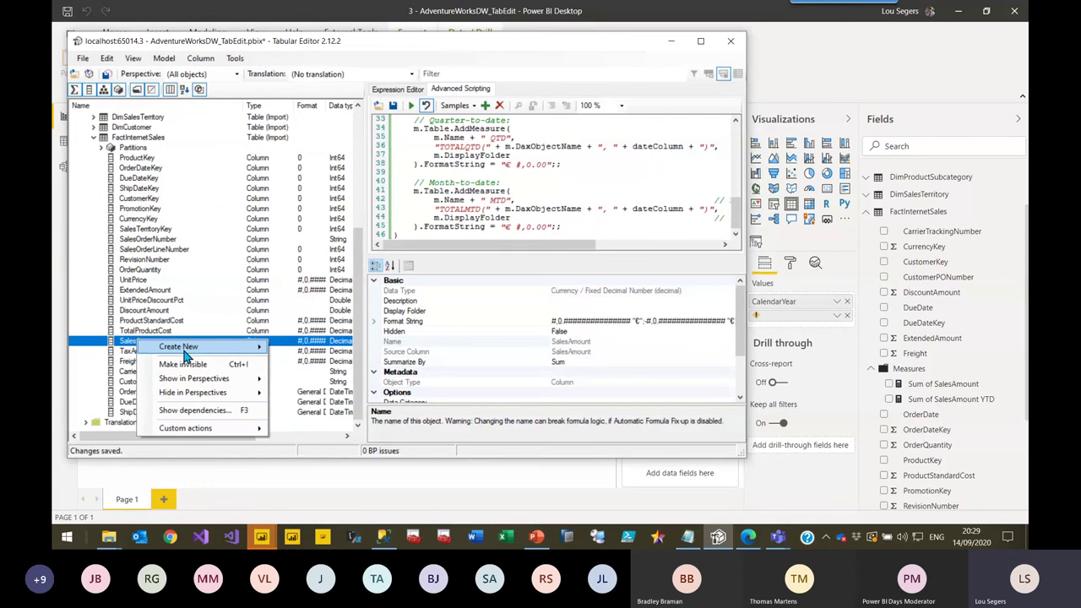
pyautogui.moveTo(184, 352)
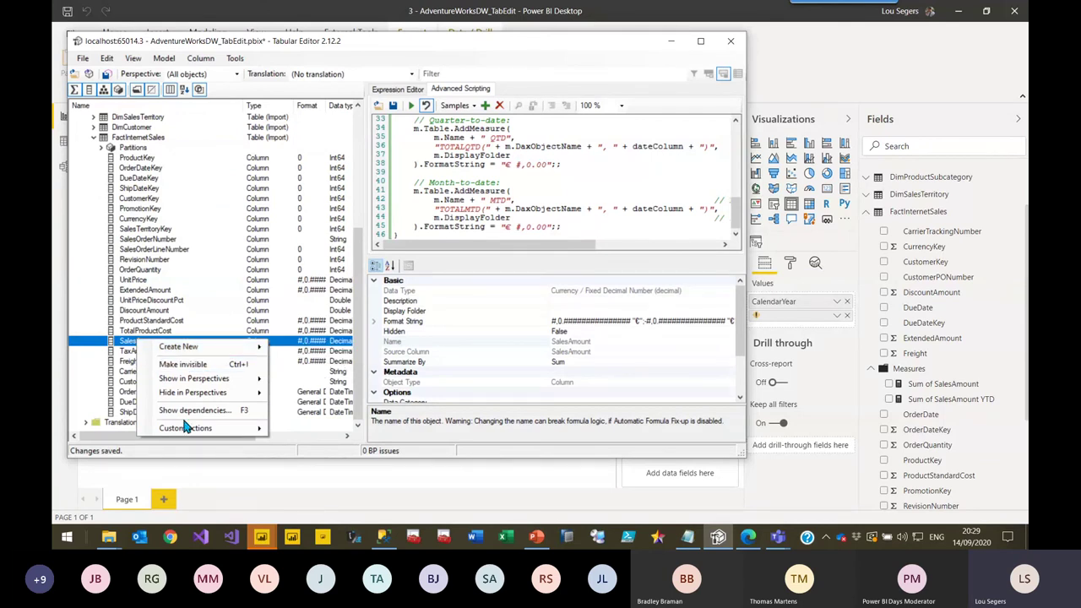
pyautogui.moveTo(184, 428)
pyautogui.click(325, 430)
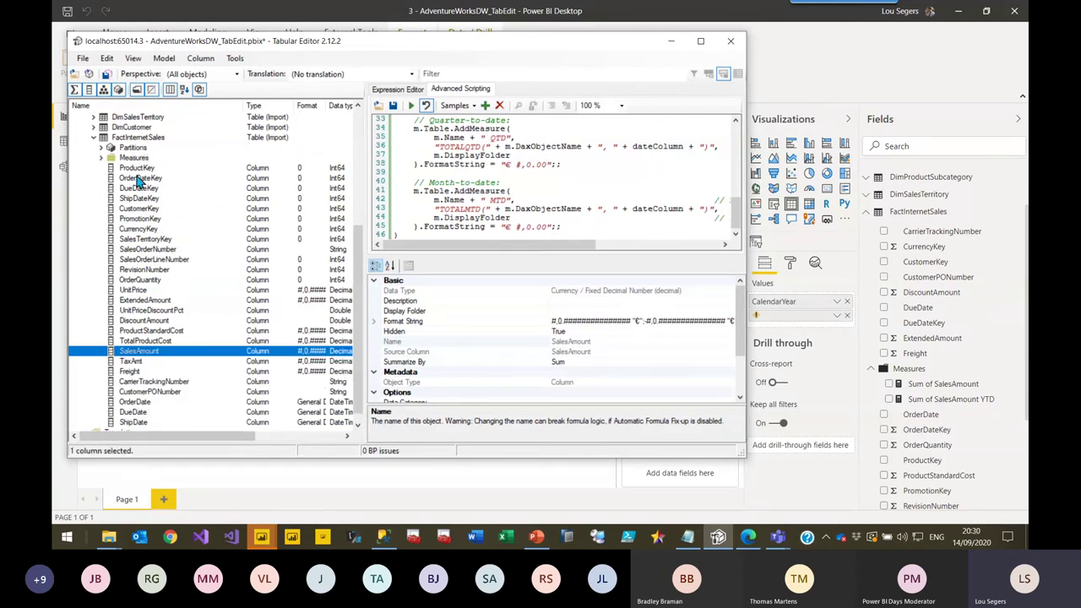
pyautogui.click(103, 158)
# Step: Run the Create Base Measure custom action on the UnitPrice and DiscountAmount columns together
pyautogui.scroll(-1, 148, 372)
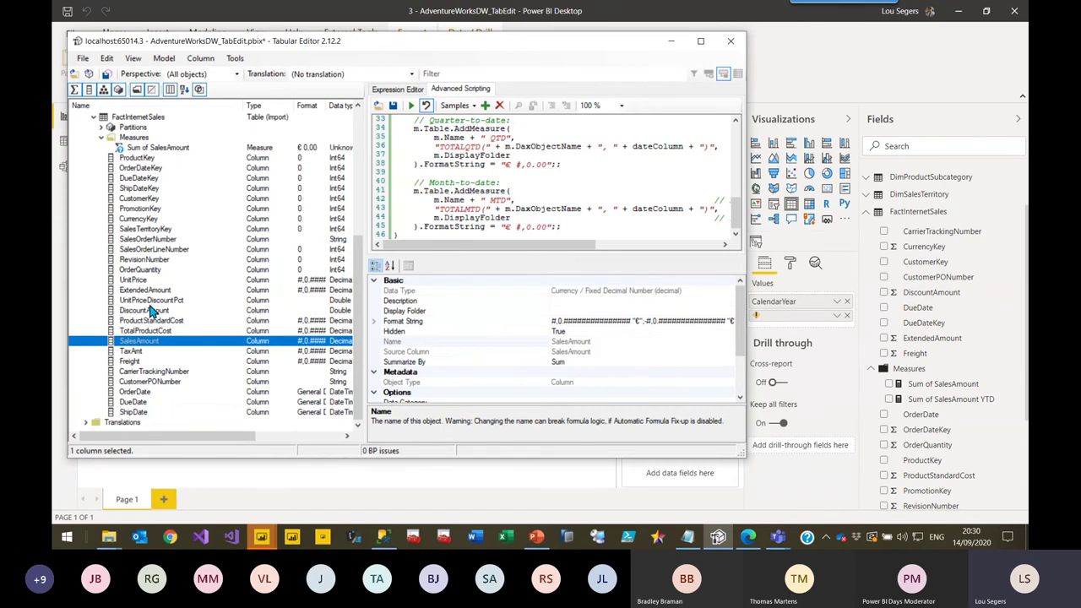
pyautogui.click(134, 281)
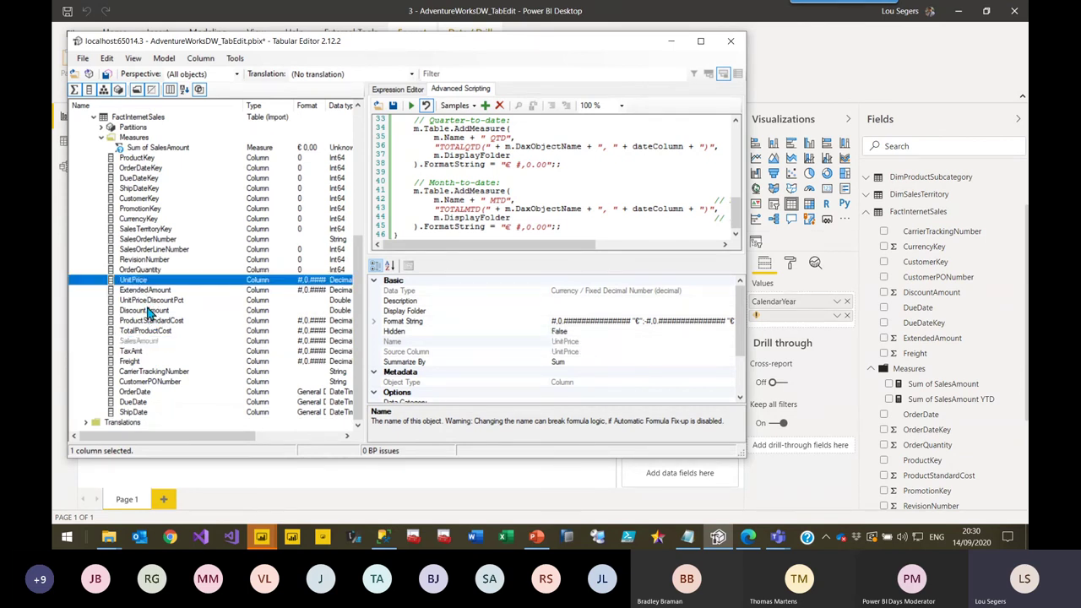
pyautogui.keyDown('ctrl'); pyautogui.click(147, 311); pyautogui.keyUp('ctrl')
pyautogui.rightClick(149, 315)
pyautogui.moveTo(254, 383)
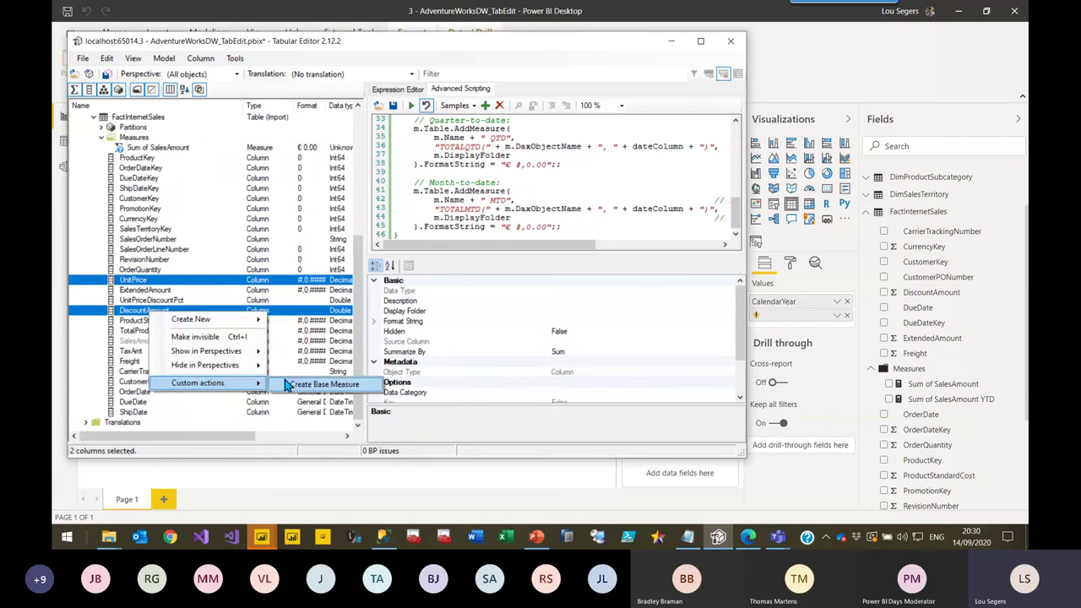
pyautogui.click(302, 385)
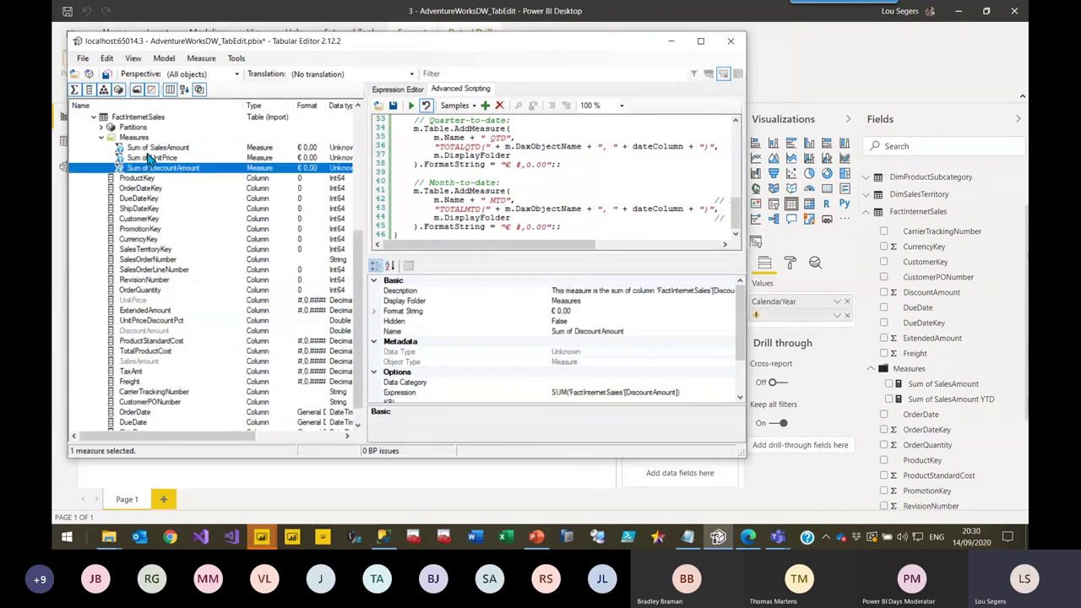
# Step: Run the Create All Time Intelligence Measures custom action on the SalesAmount, UnitPrice and DiscountAmount base measures together
pyautogui.click(148, 148)
pyautogui.keyDown('shift'); pyautogui.click(150, 167); pyautogui.keyUp('shift')
pyautogui.rightClick(150, 168)
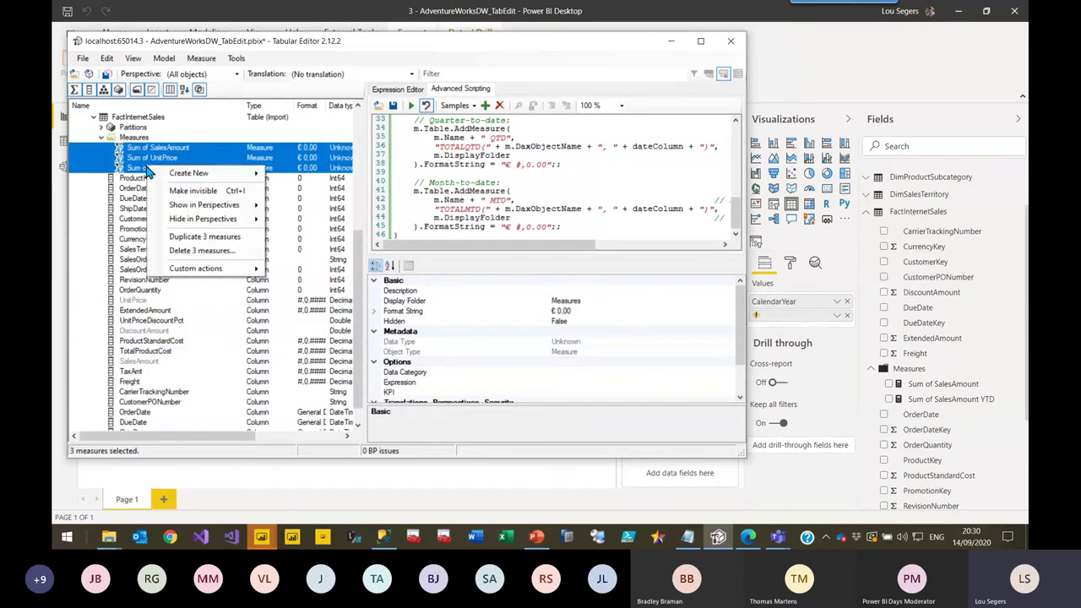
pyautogui.moveTo(207, 271)
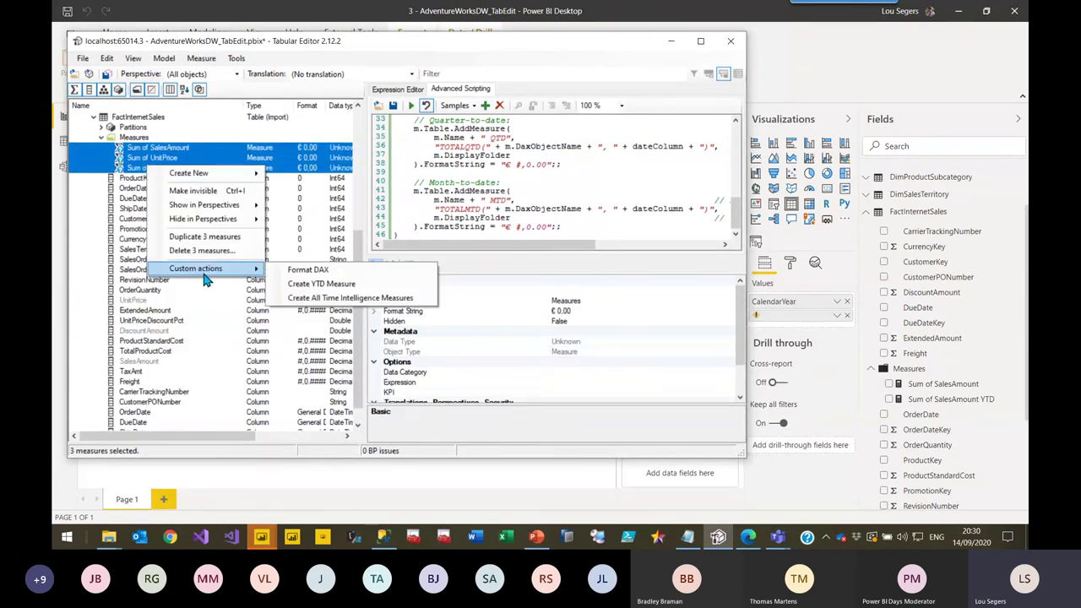
pyautogui.click(326, 298)
# Step: Inspect several of the generated base and time-intelligence measures and save the changes to the connected model
pyautogui.click(181, 229)
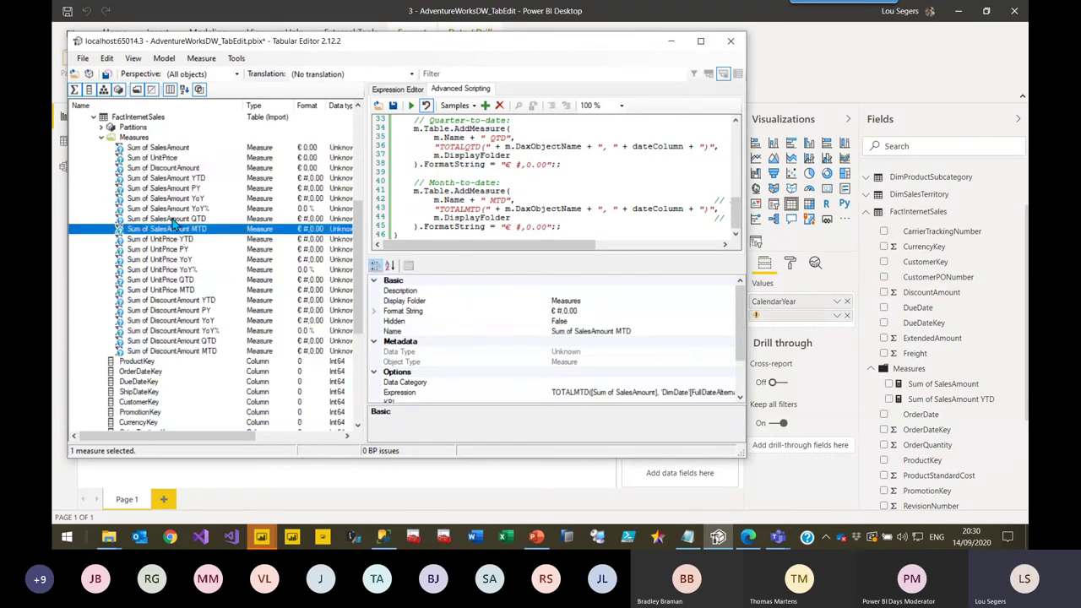
pyautogui.click(152, 148)
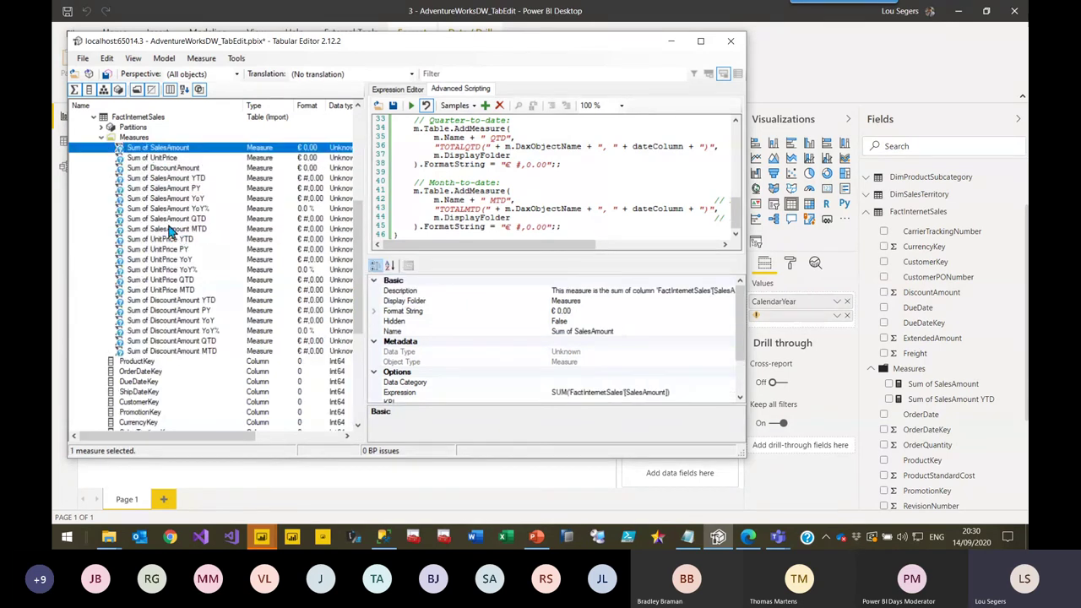
pyautogui.click(180, 281)
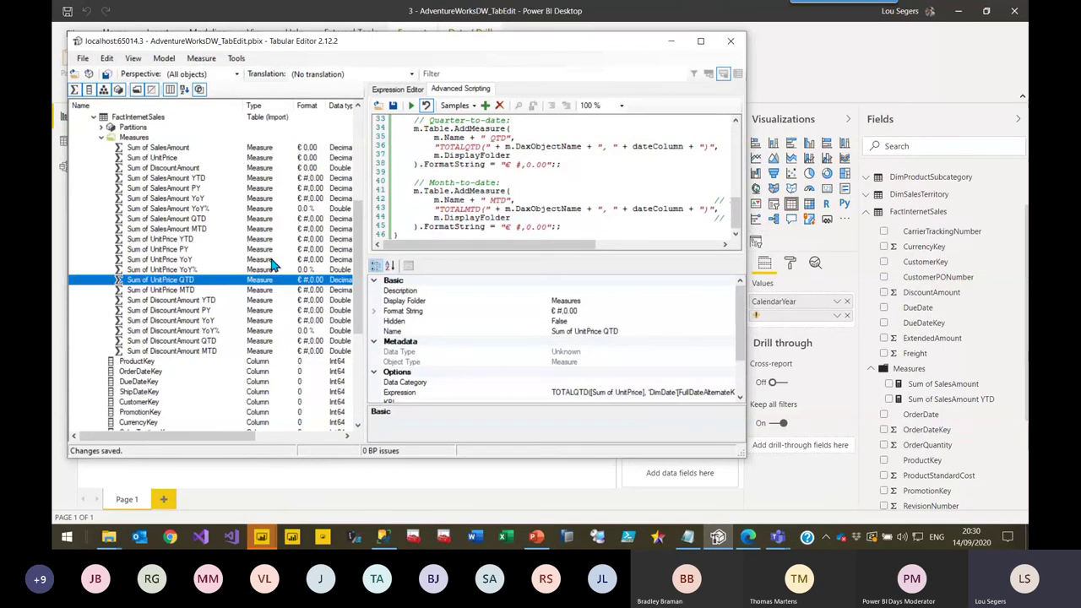
pyautogui.click(207, 341)
pyautogui.click(184, 281)
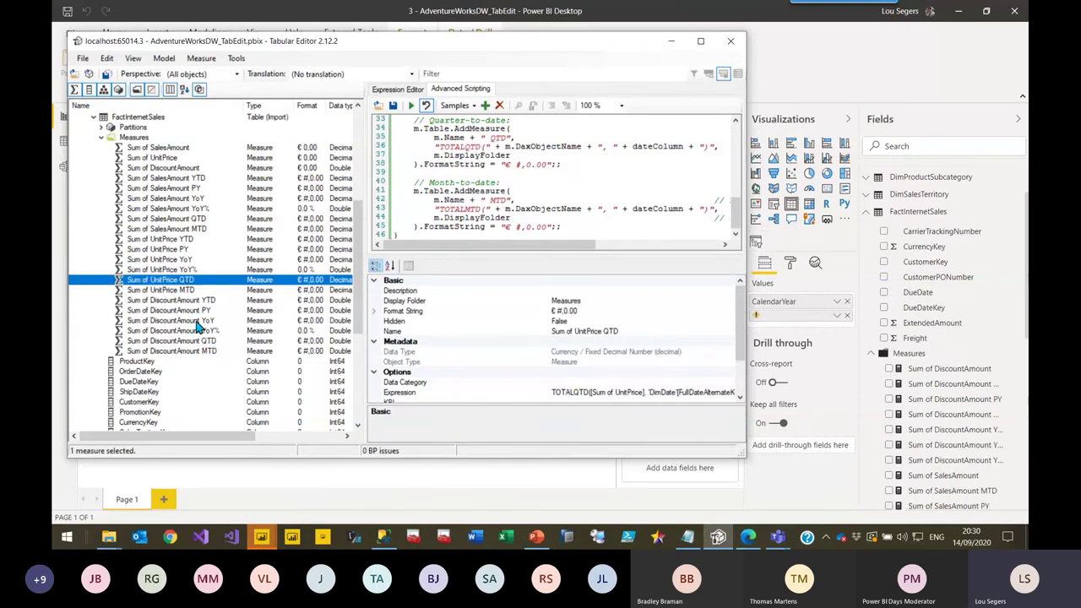
pyautogui.click(158, 169)
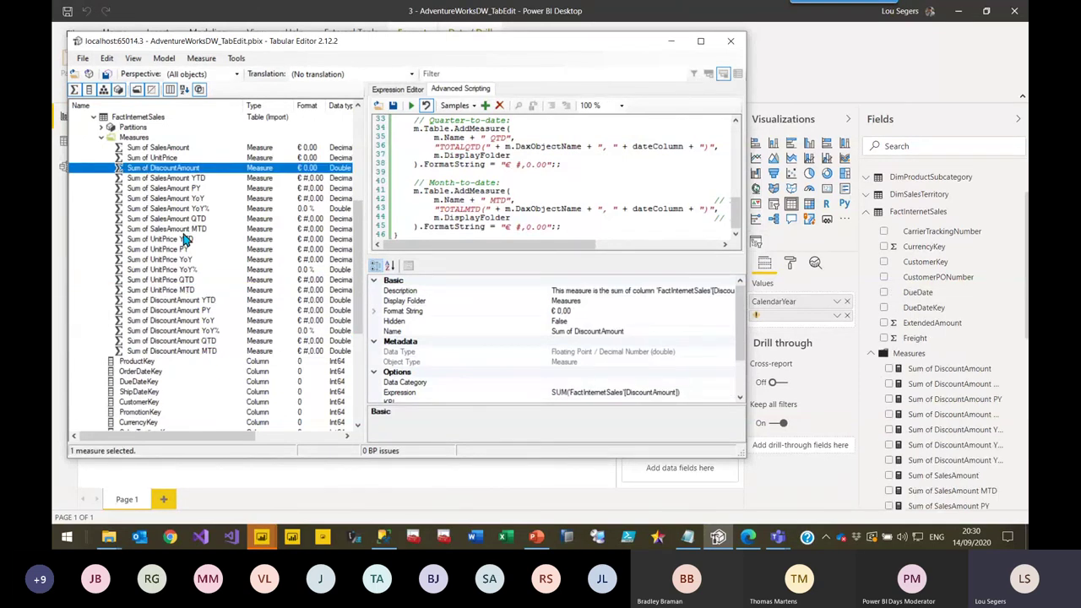
pyautogui.click(106, 76)
# Step: Switch to Power BI Desktop and remove the broken field from the table visual's values, keeping CalendarYear
pyautogui.click(808, 31)
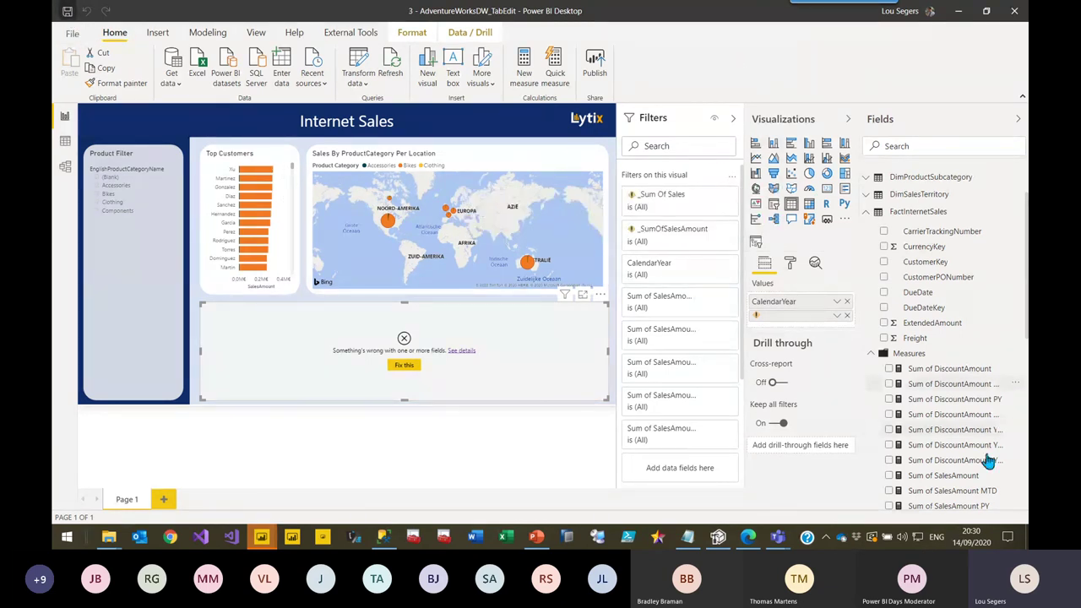
pyautogui.scroll(-3, 971, 510)
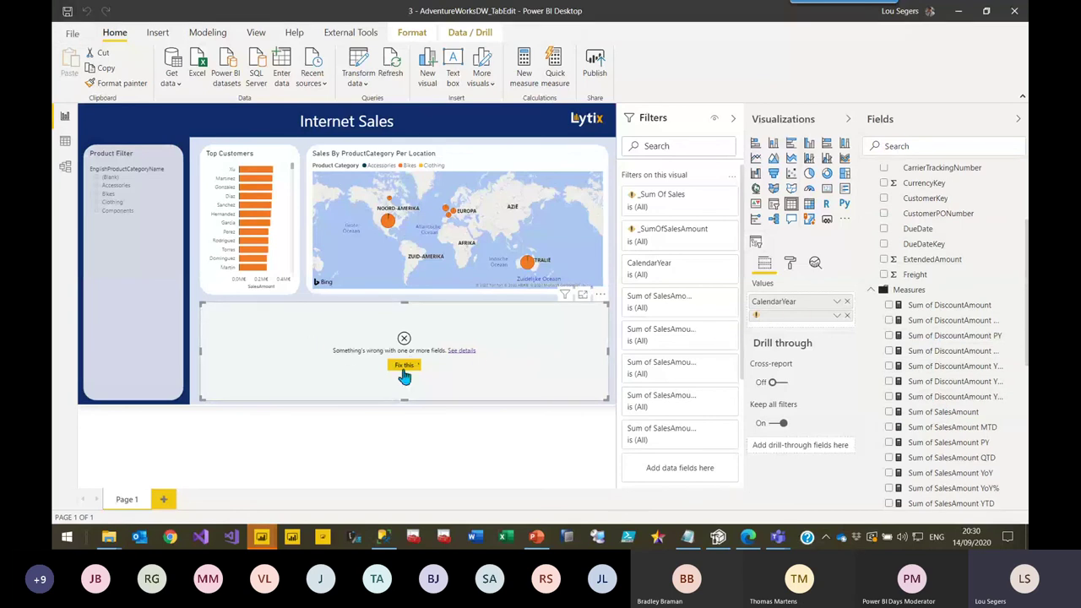
pyautogui.click(846, 316)
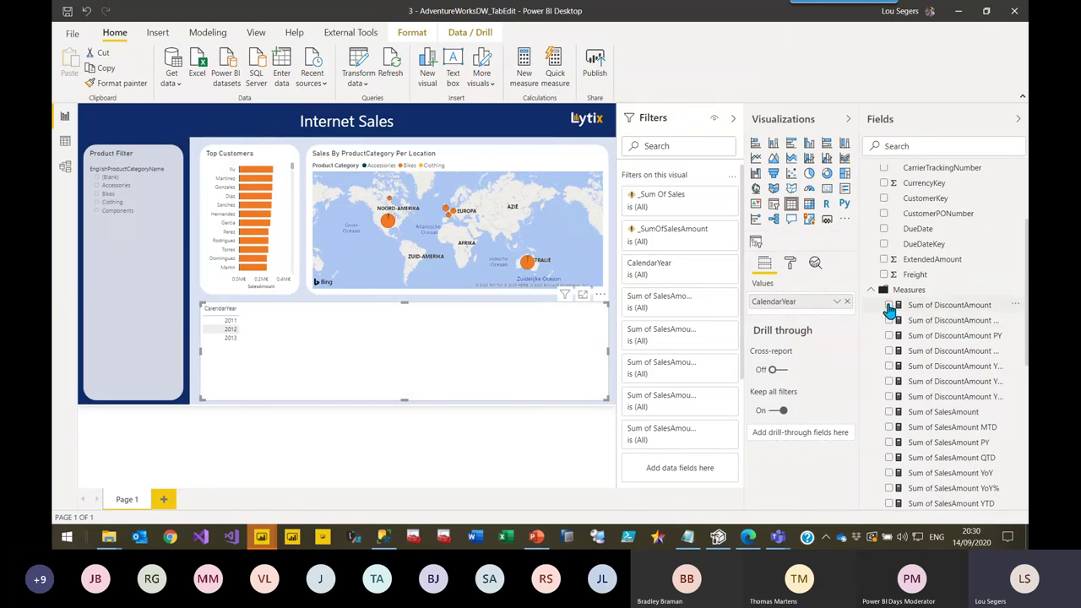
# Step: Add the Sum of SalesAmount base measure and its MTD, PY, QTD and YoY measures to the CalendarYear table visual
pyautogui.scroll(-3, 889, 310)
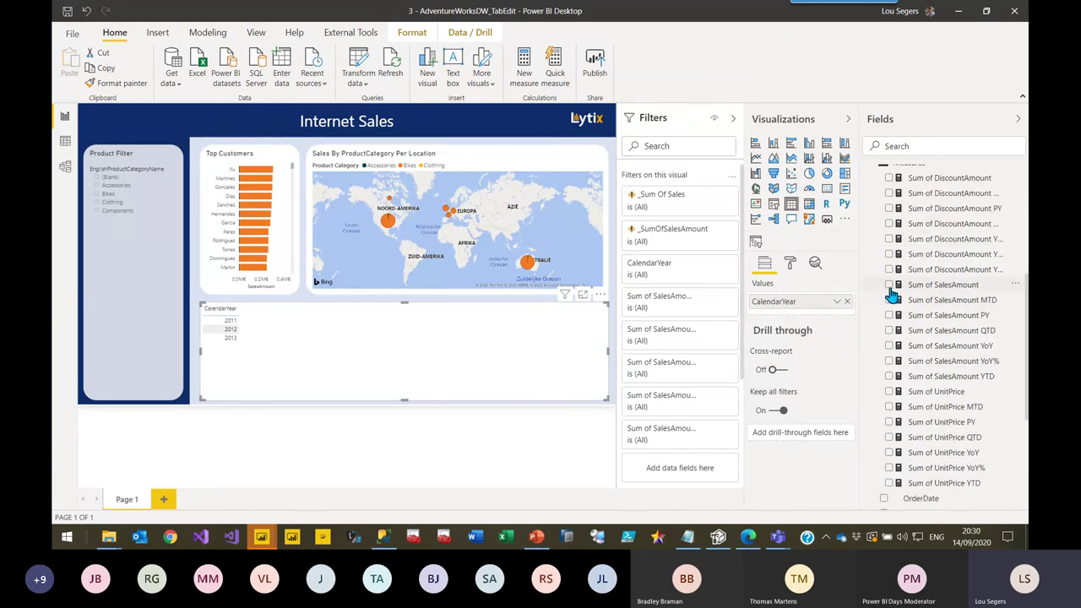
pyautogui.click(889, 286)
pyautogui.click(889, 300)
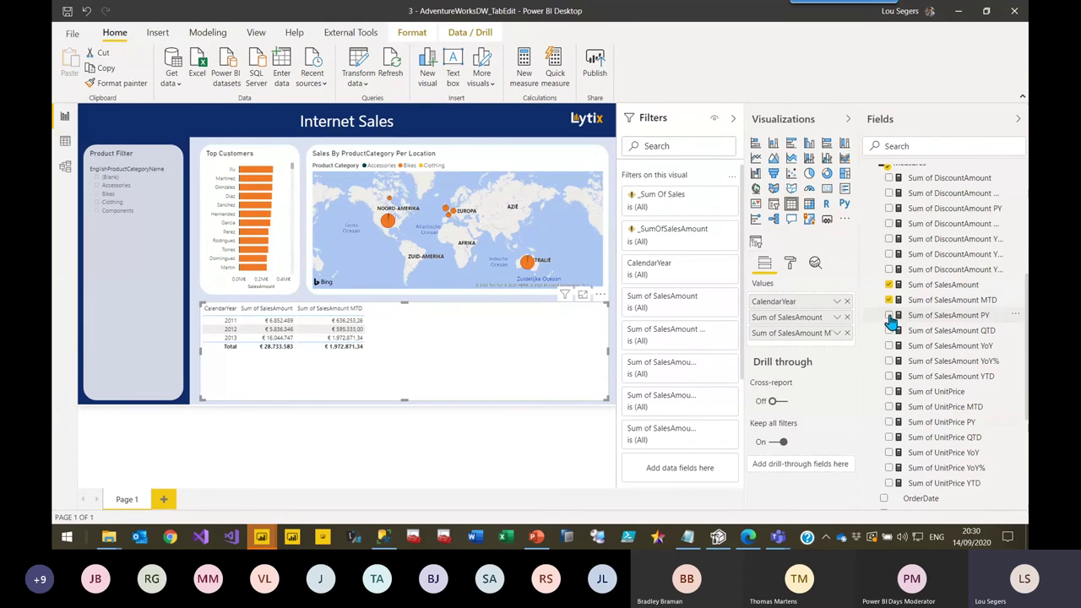
pyautogui.click(889, 316)
pyautogui.click(889, 331)
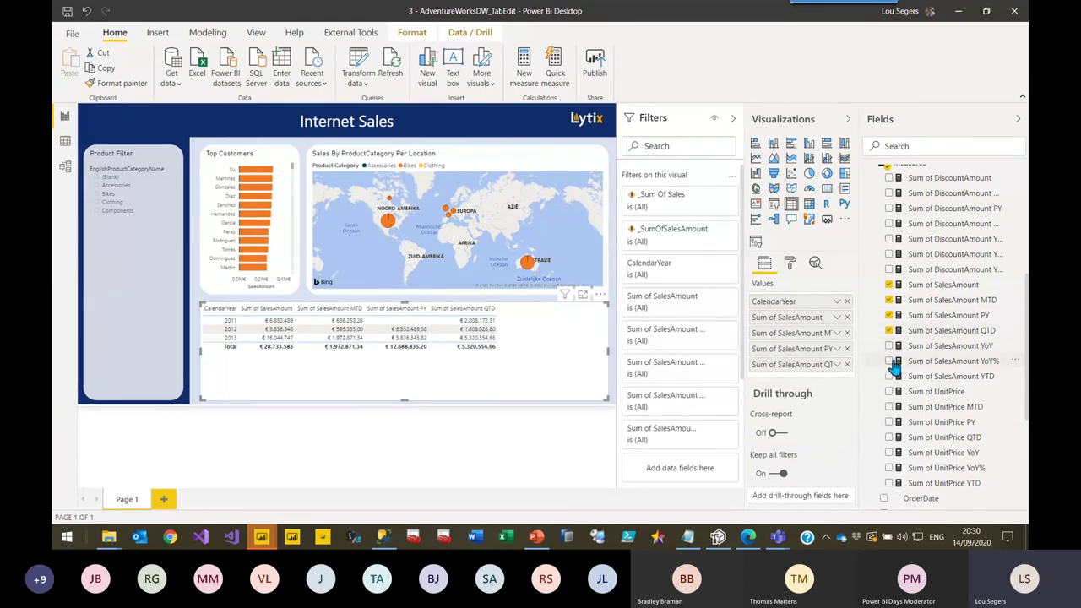
pyautogui.click(895, 348)
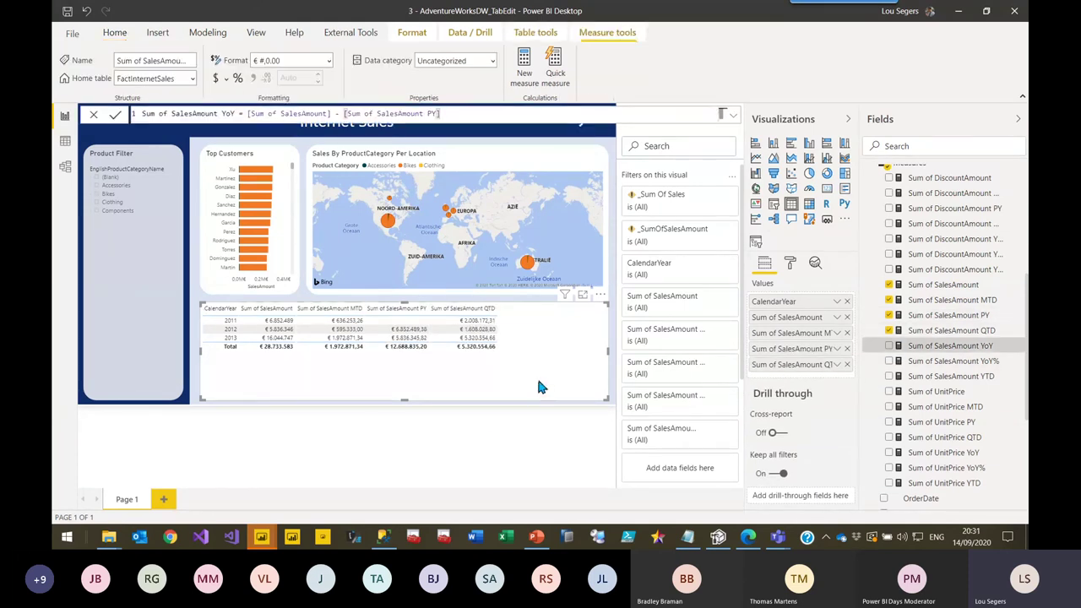
pyautogui.click(889, 346)
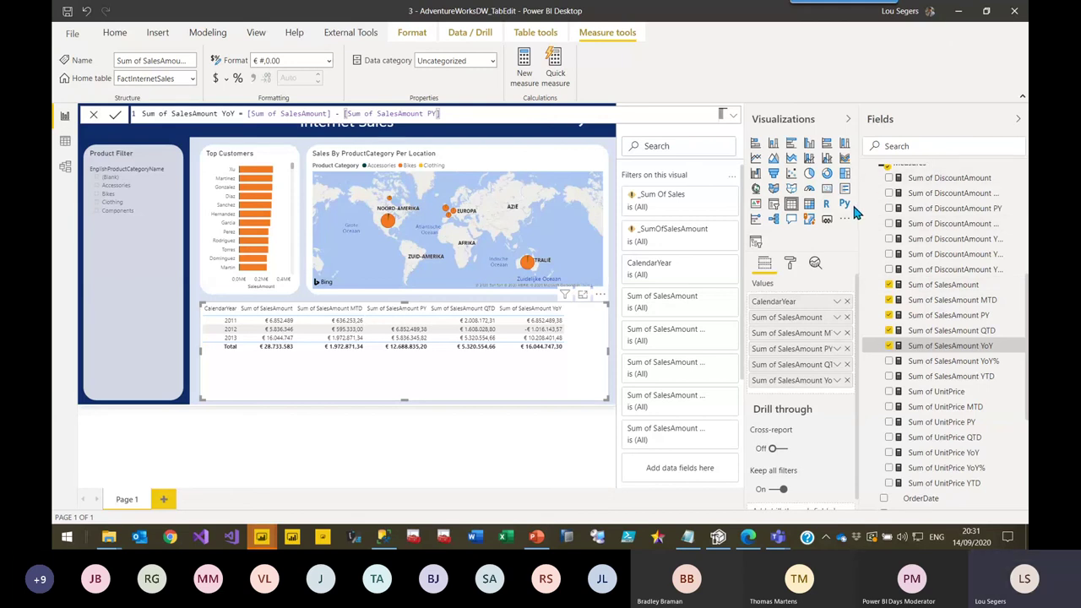
# Step: Switch to Tabular Editor and review the expression and properties of the Sum of DiscountAmount measure
pyautogui.click(960, 12)
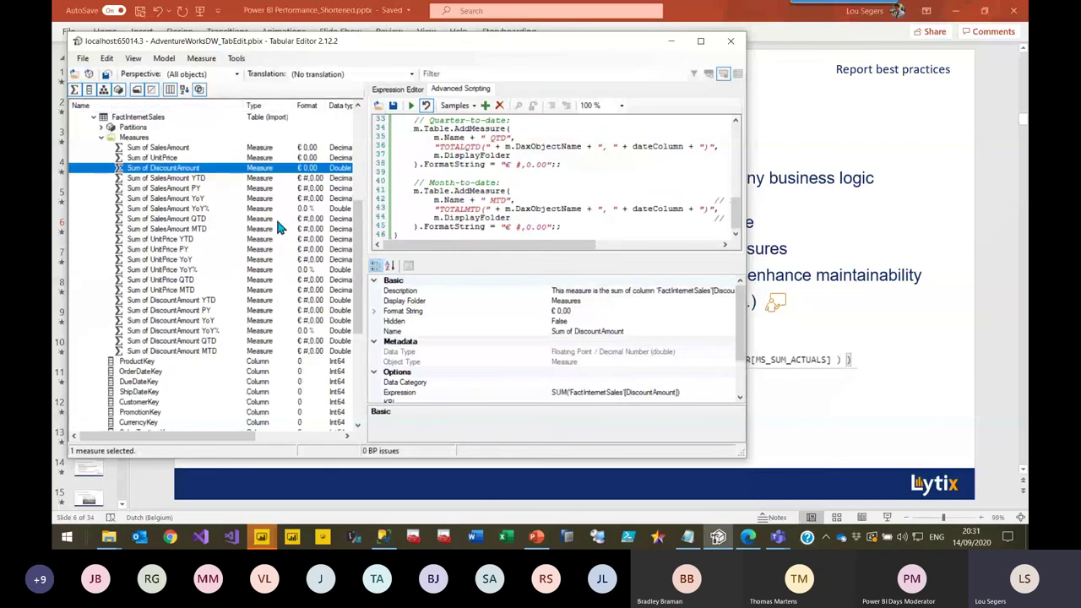
pyautogui.scroll(7, 277, 222)
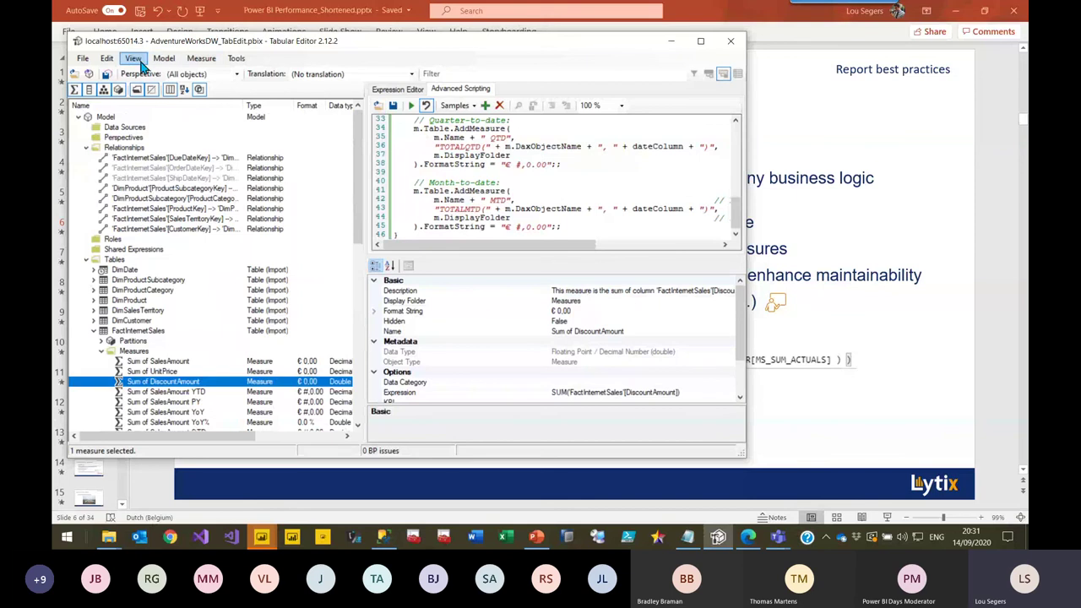
pyautogui.click(194, 63)
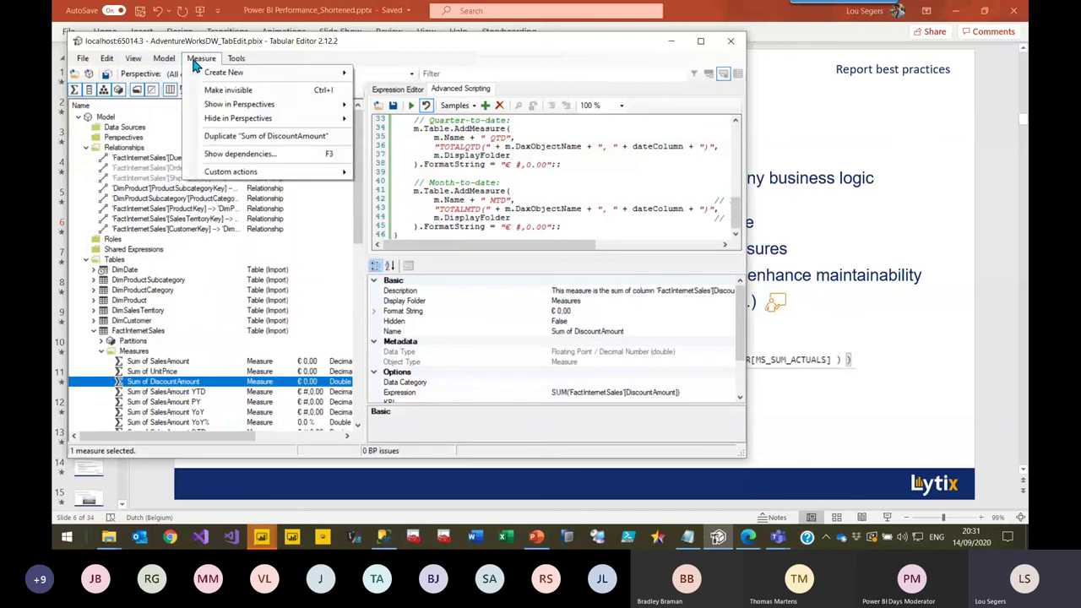
pyautogui.click(194, 63)
pyautogui.click(391, 91)
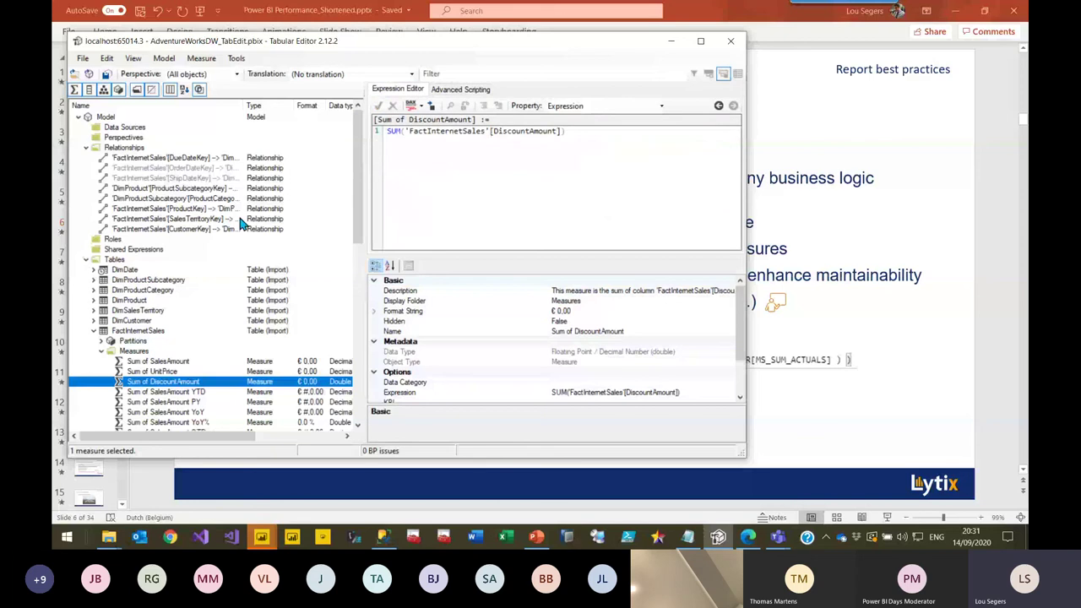
pyautogui.click(530, 189)
pyautogui.scroll(-2, 718, 305)
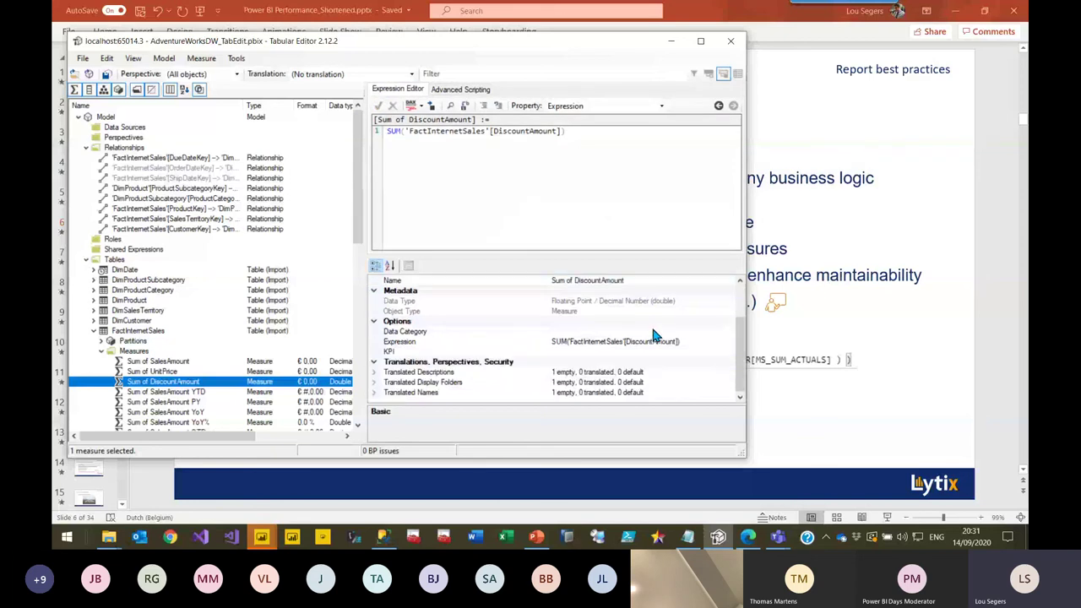
# Step: Switch to the PowerPoint presentation and start the slide show from the Base Measures slide
pyautogui.click(857, 235)
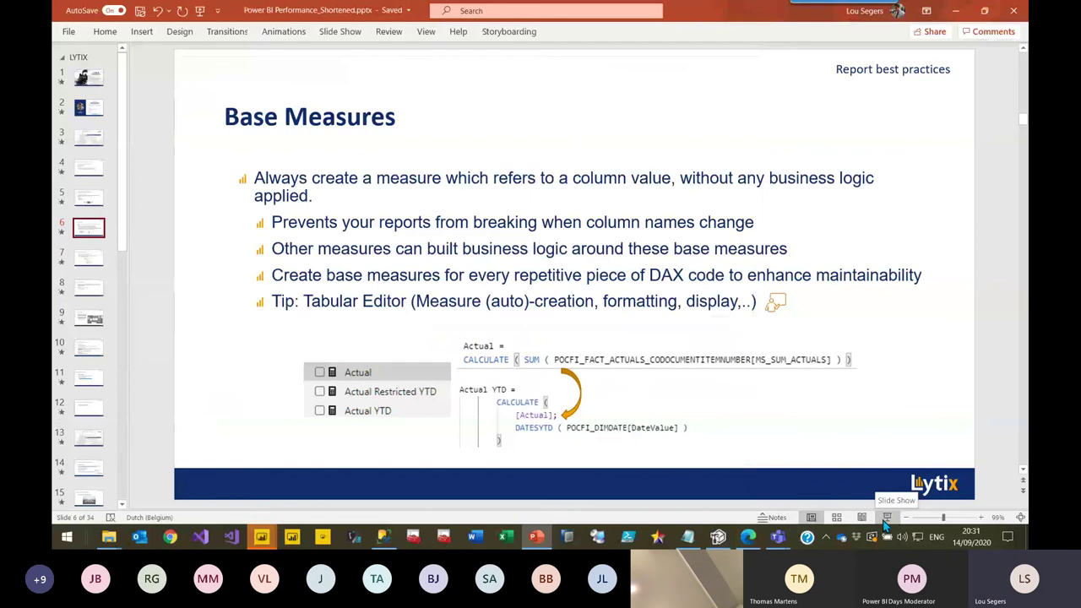
pyautogui.hotkey('shift', 'F5')
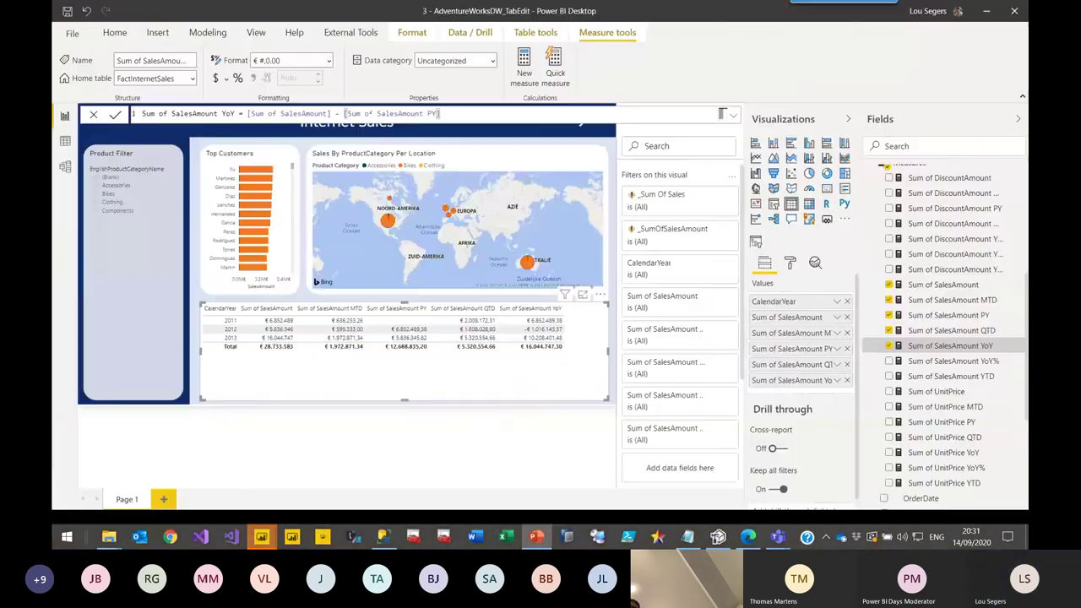
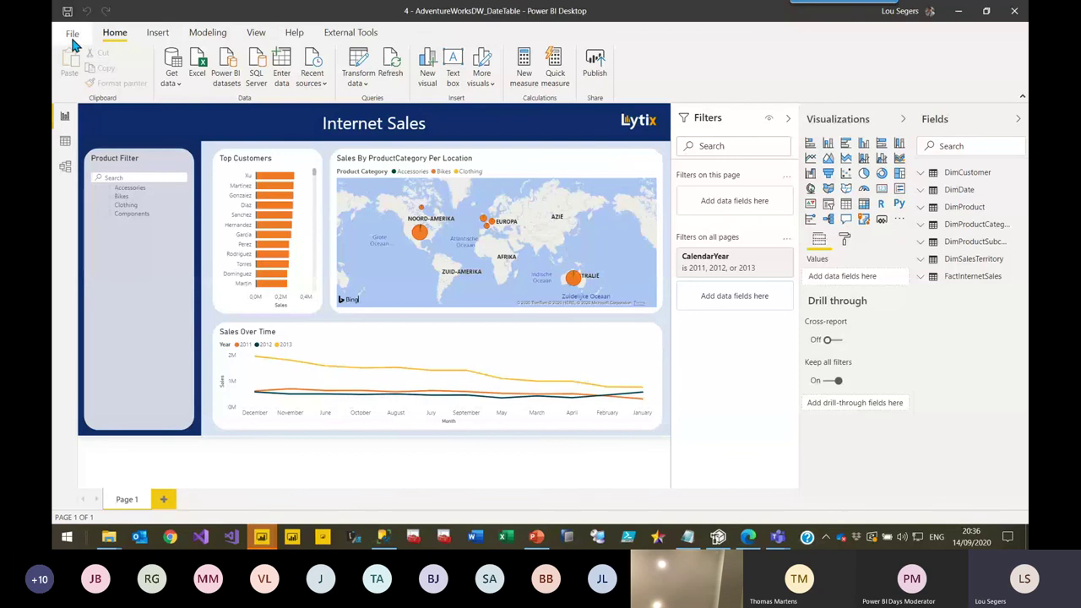
pyautogui.click(71, 36)
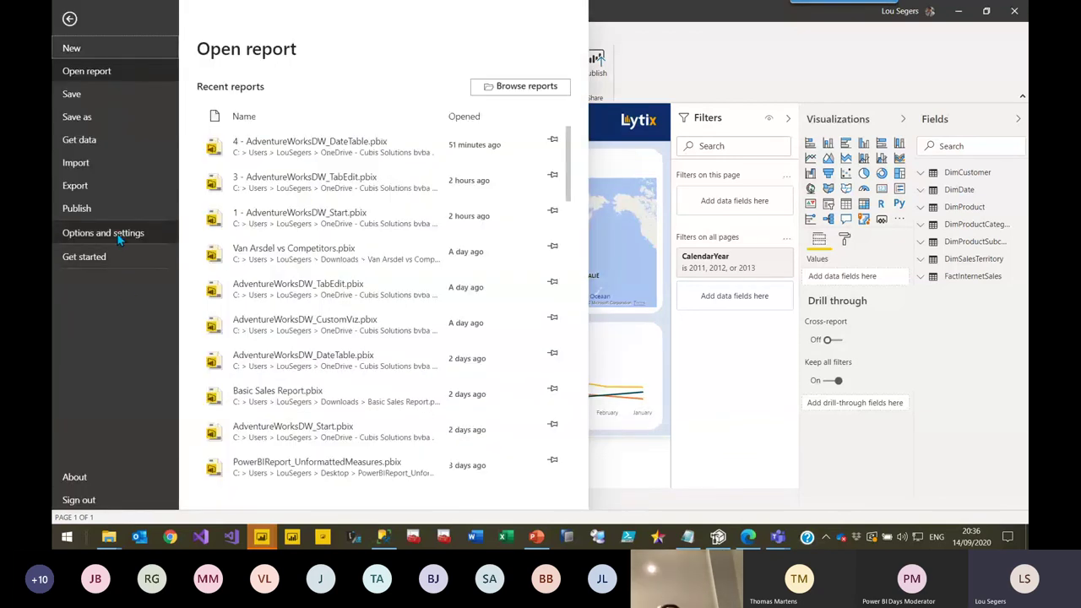
pyautogui.click(123, 236)
pyautogui.click(249, 88)
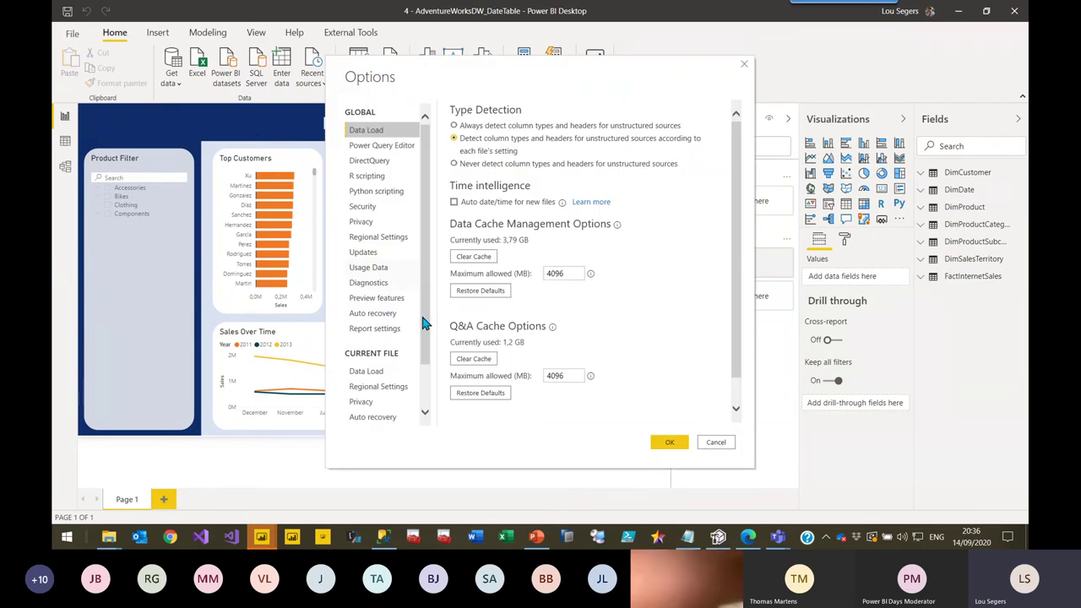
pyautogui.click(367, 373)
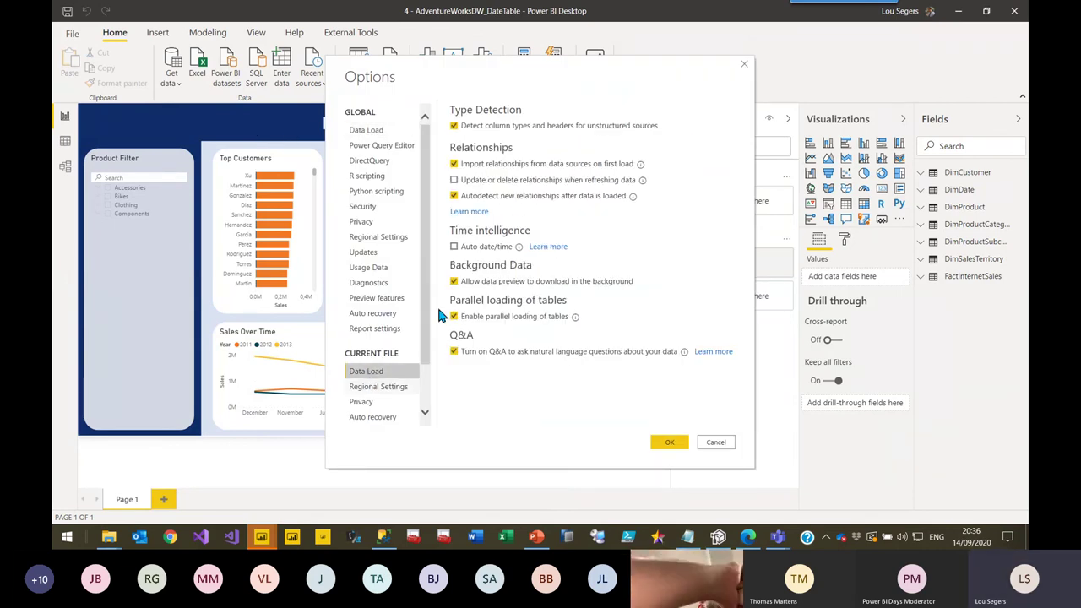
pyautogui.click(454, 247)
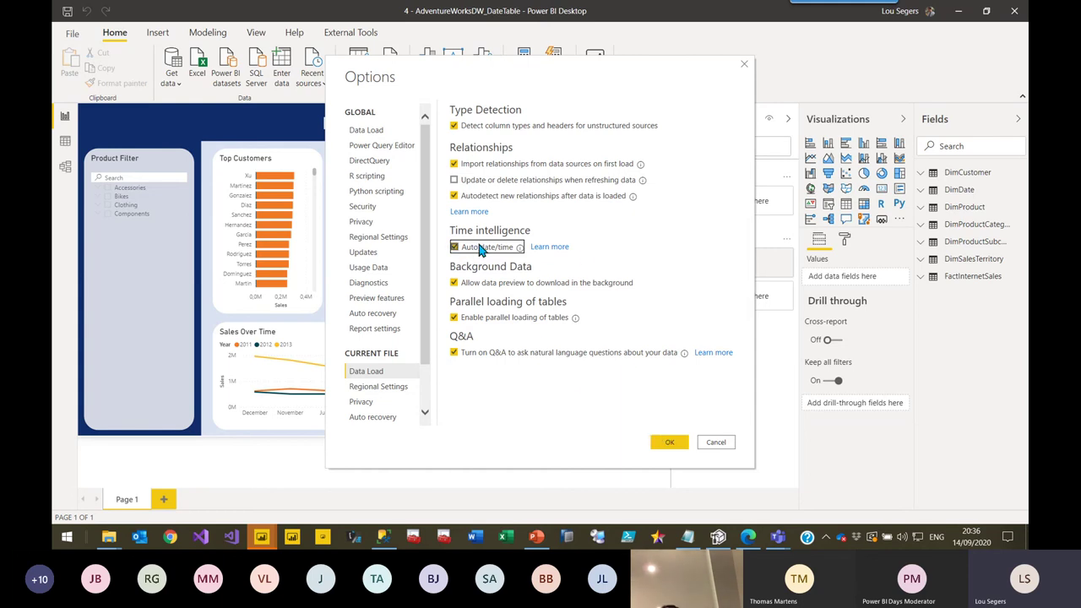
pyautogui.click(744, 61)
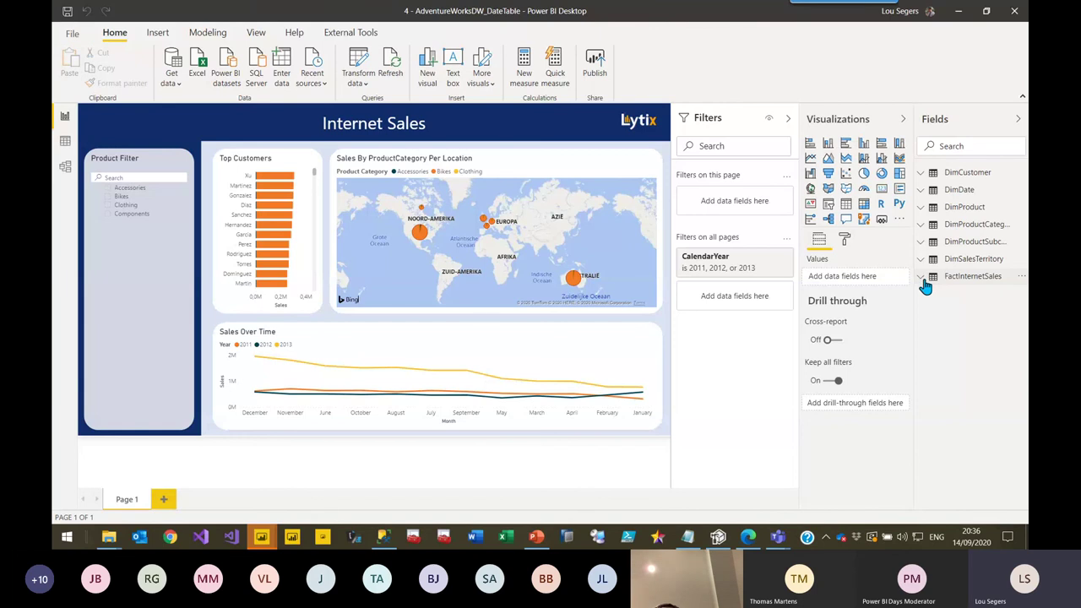
# Step: Expand the FactInternetSales table, widen the field list and look through the table's columns, including the date fields
pyautogui.click(923, 277)
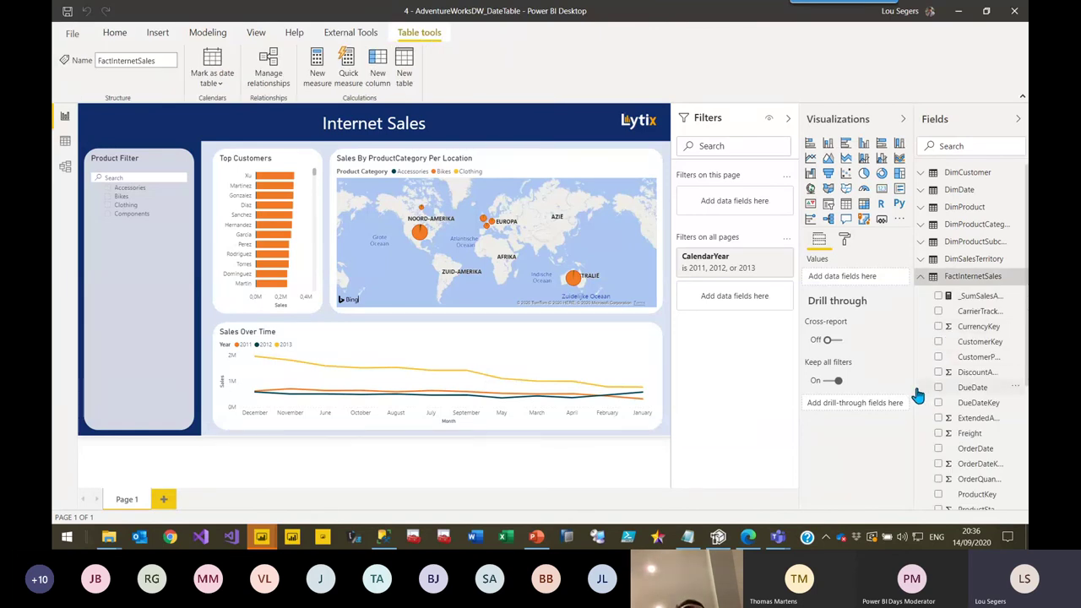
pyautogui.moveTo(911, 383); pyautogui.dragTo(852, 381)
pyautogui.scroll(-3, 938, 371)
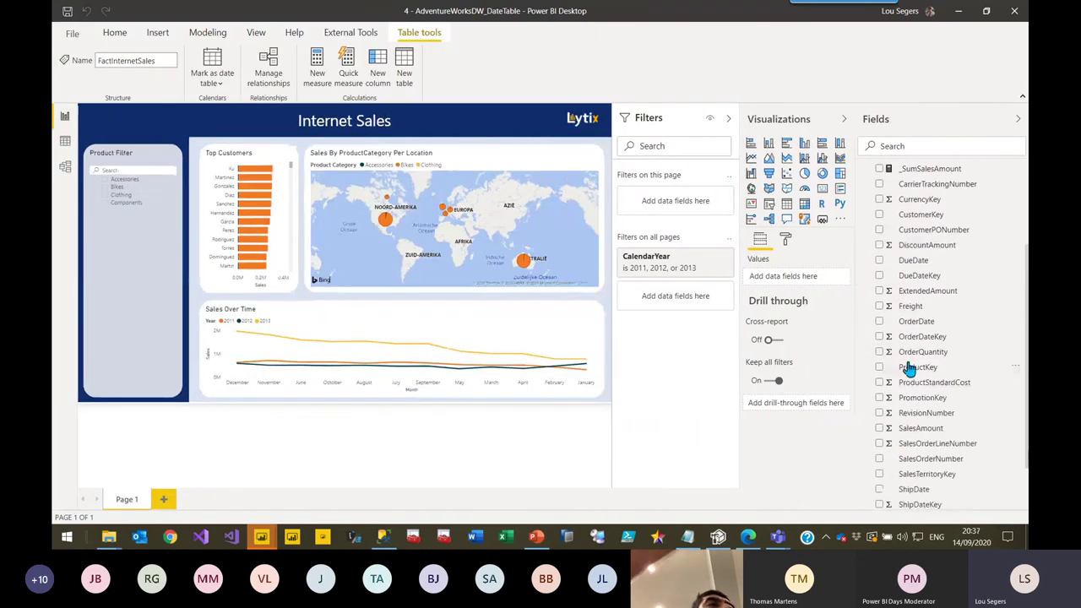
pyautogui.scroll(-2, 944, 365)
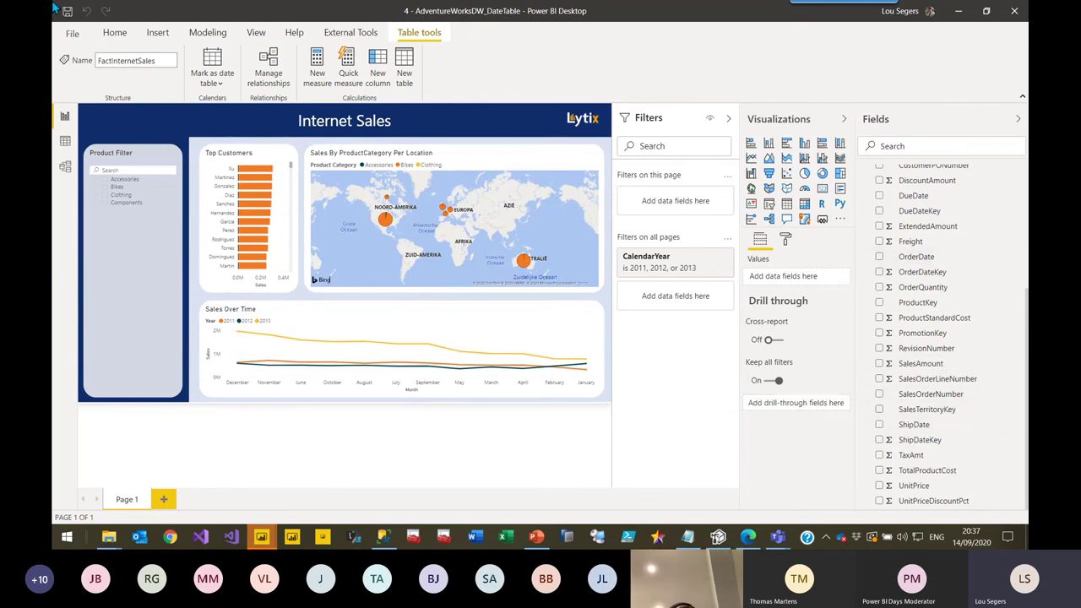
# Step: Enable the Auto date/time time-intelligence option in the current file's data load settings
pyautogui.click(73, 34)
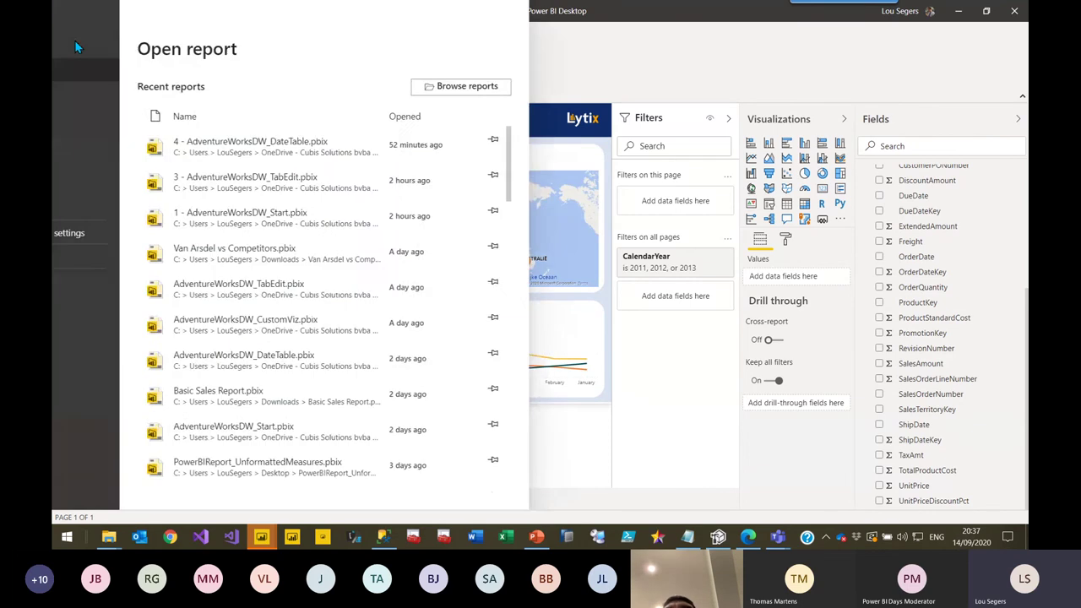
pyautogui.click(105, 233)
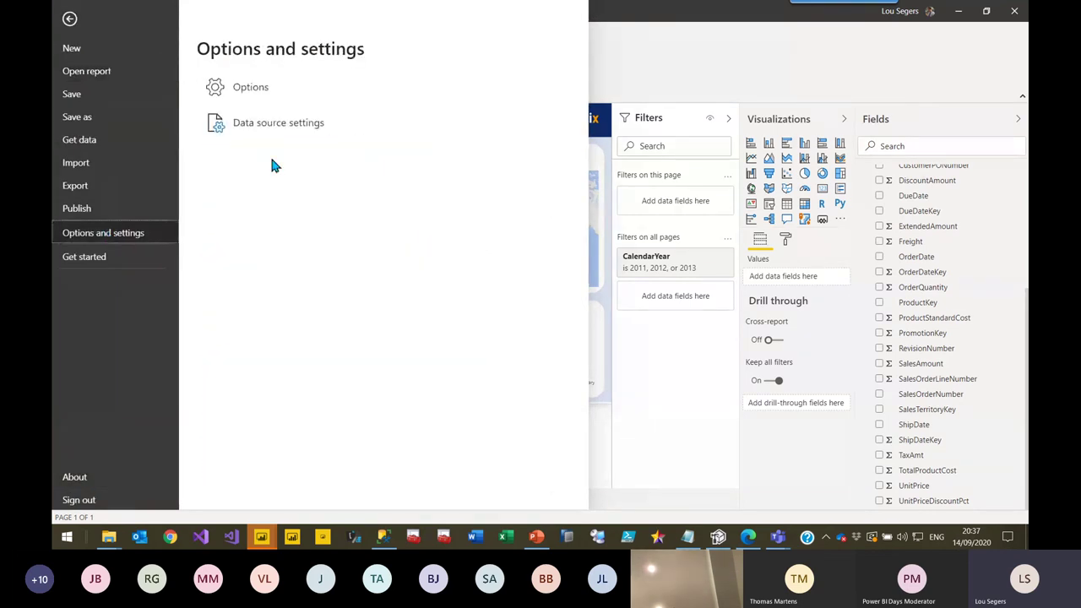
pyautogui.press('Escape')
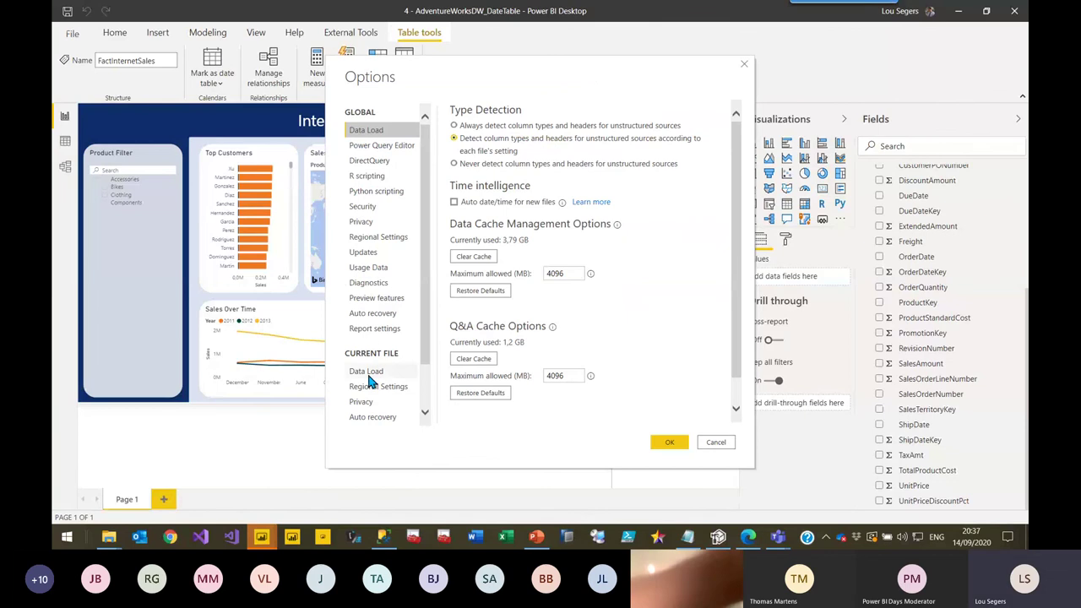
pyautogui.click(368, 375)
pyautogui.click(456, 247)
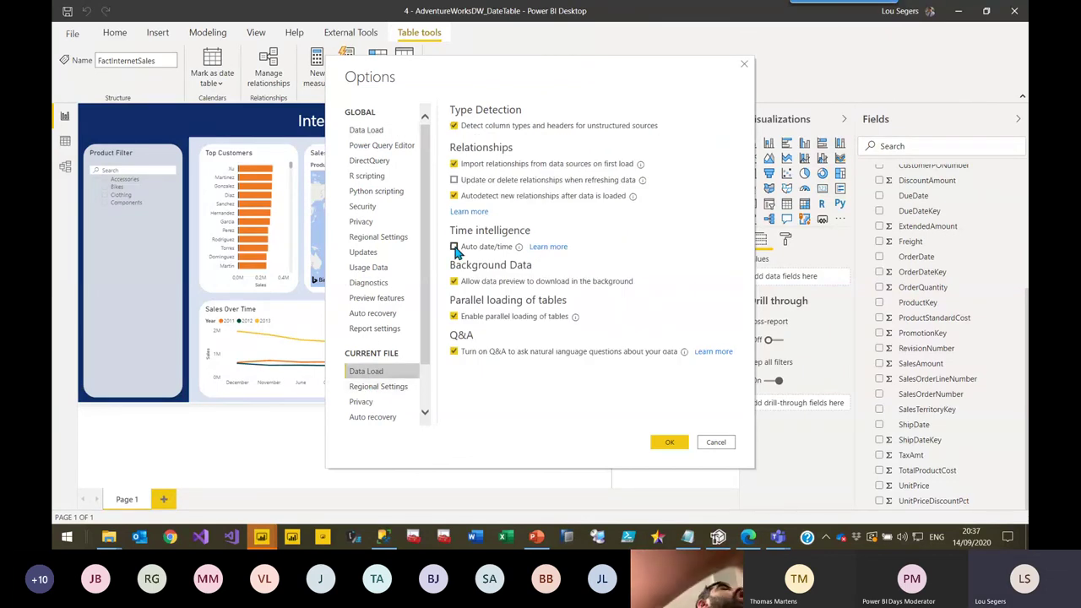
pyautogui.click(669, 443)
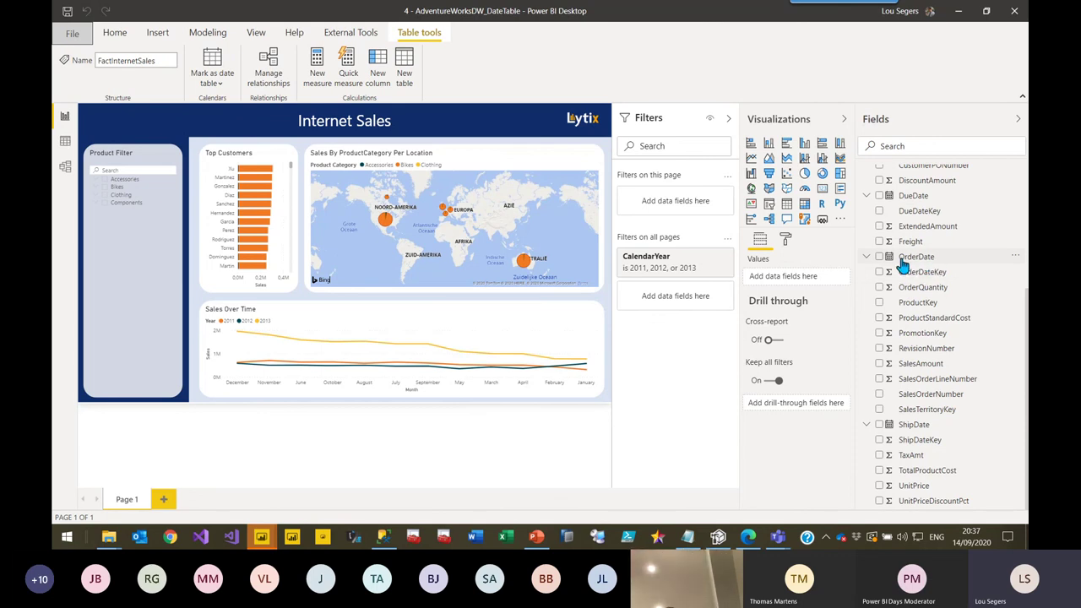
# Step: Examine the tables and relationships in the model diagram with the properties collapsed, and return to the report page
pyautogui.click(67, 168)
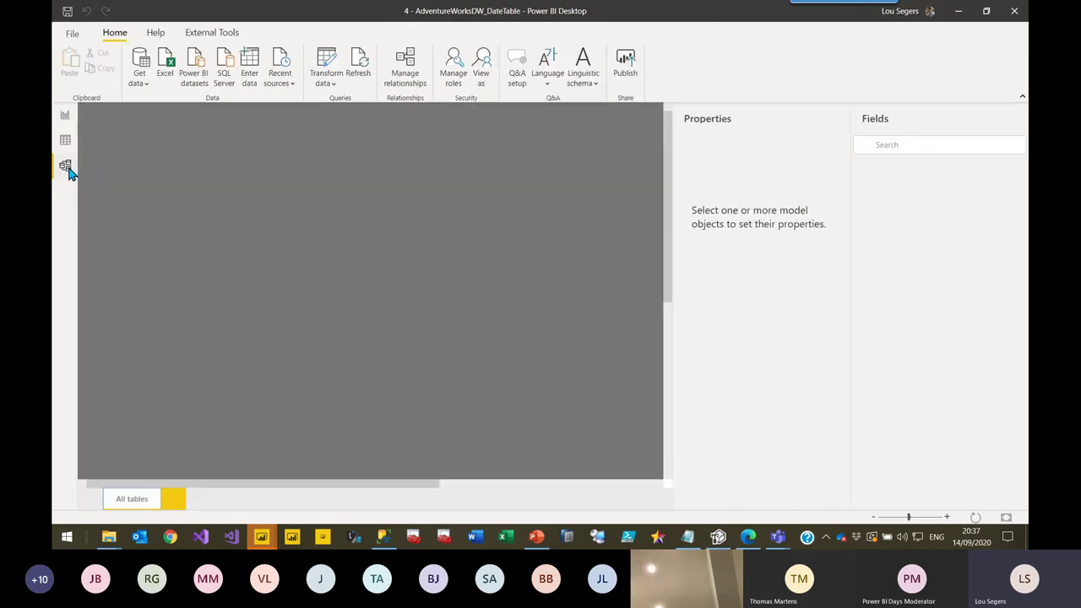
pyautogui.moveTo(554, 261); pyautogui.dragTo(297, 185)
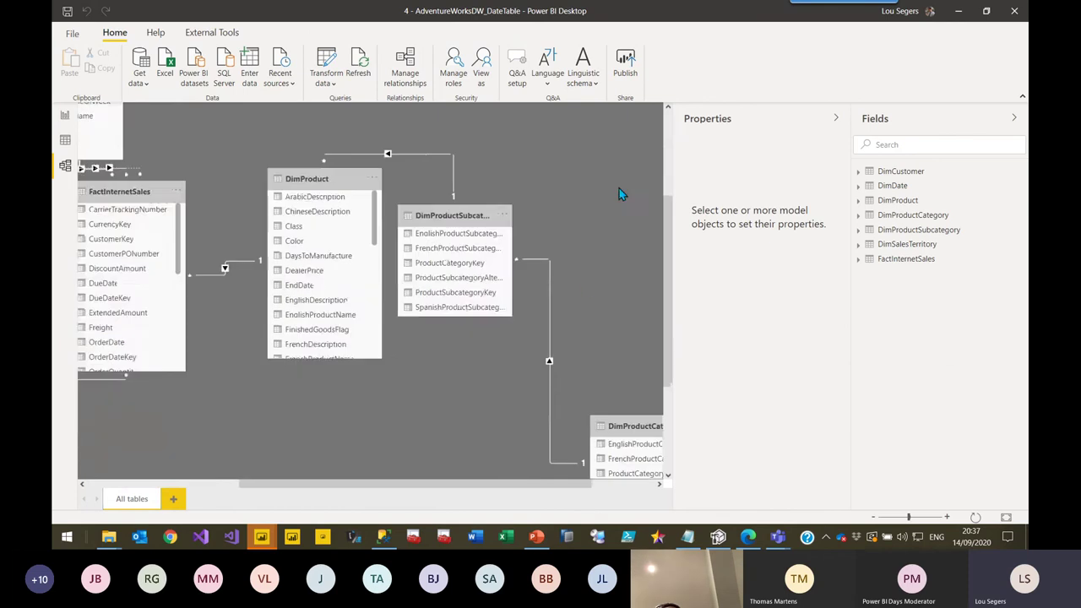
pyautogui.scroll(-3, 552, 318)
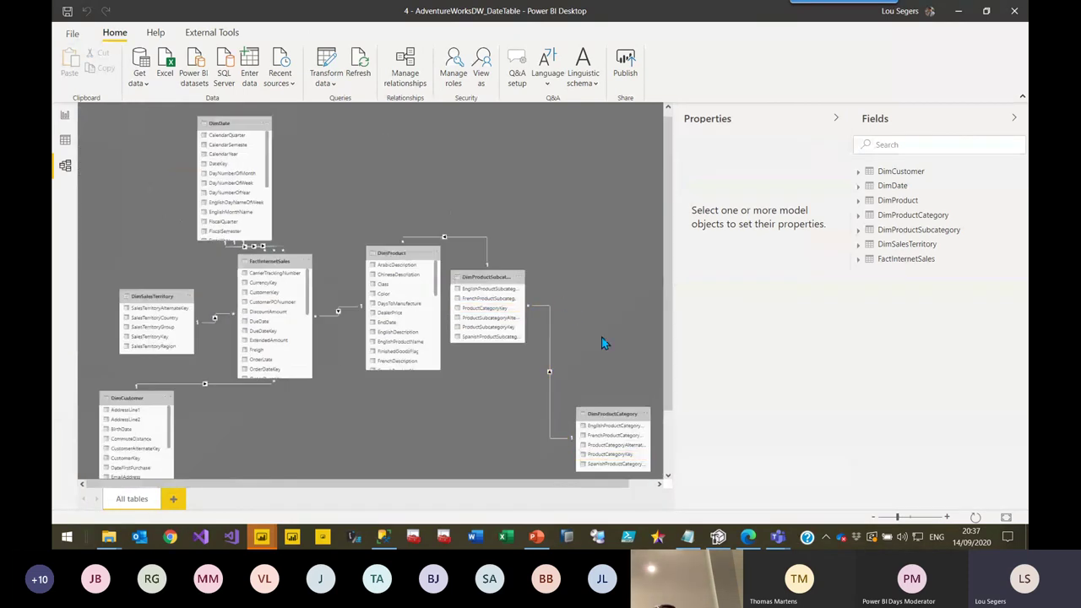
pyautogui.scroll(-2, 612, 288)
pyautogui.click(837, 120)
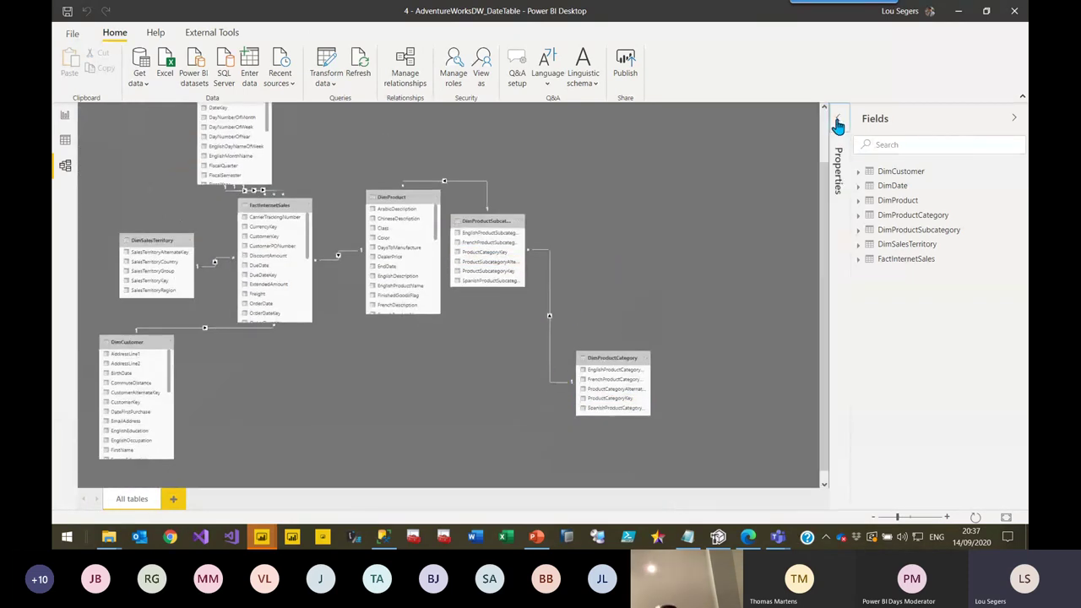
pyautogui.scroll(2, 593, 192)
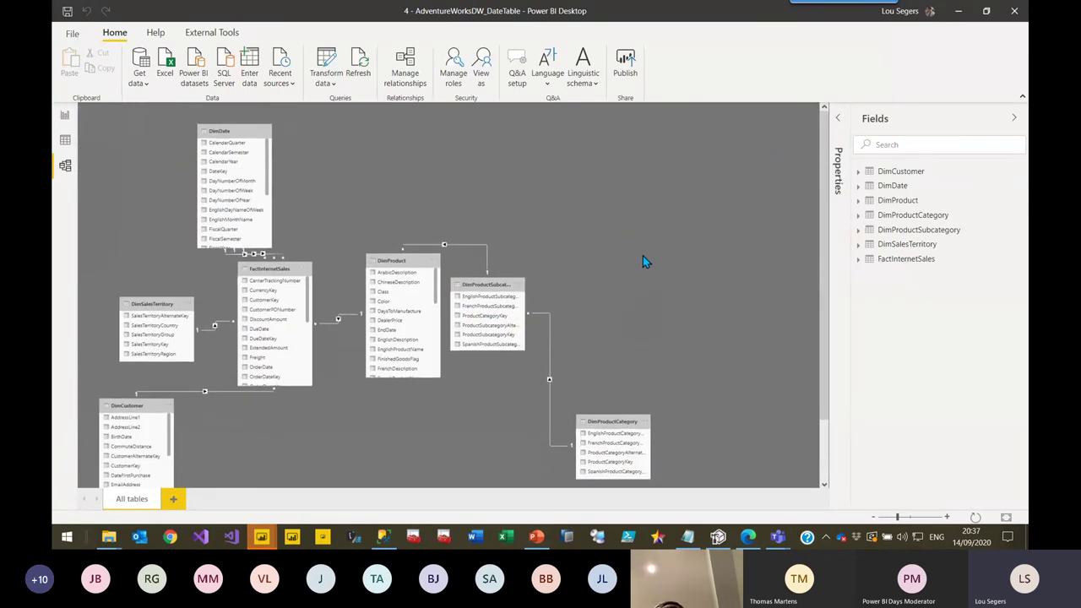
pyautogui.click(64, 115)
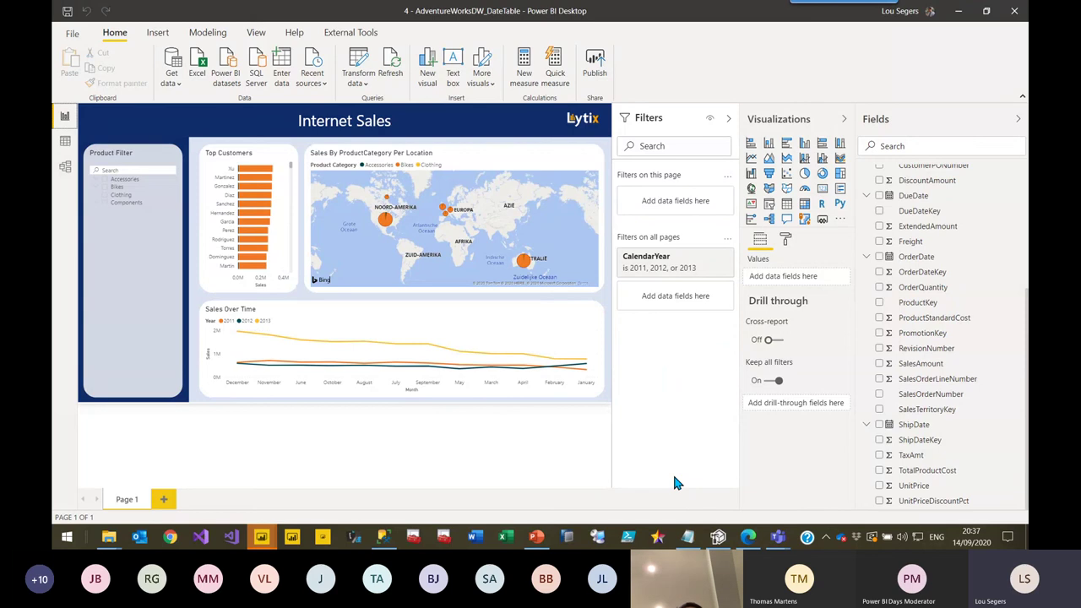
# Step: Switch to DAX Studio and connect to the PBI / SSDT model 4 - AdventureWorksDW_DateTable
pyautogui.click(355, 539)
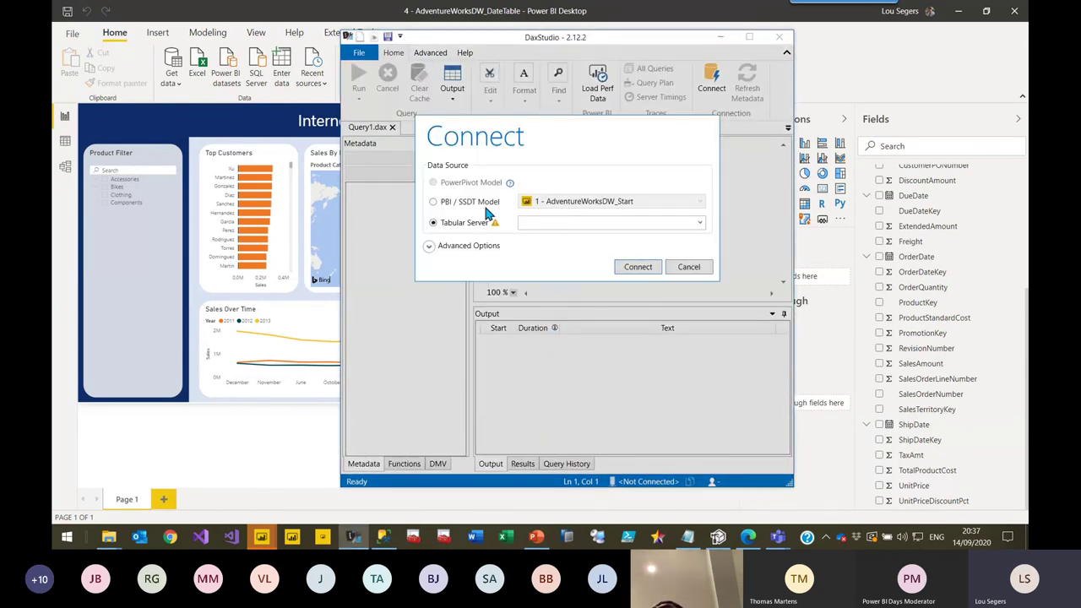
pyautogui.click(477, 203)
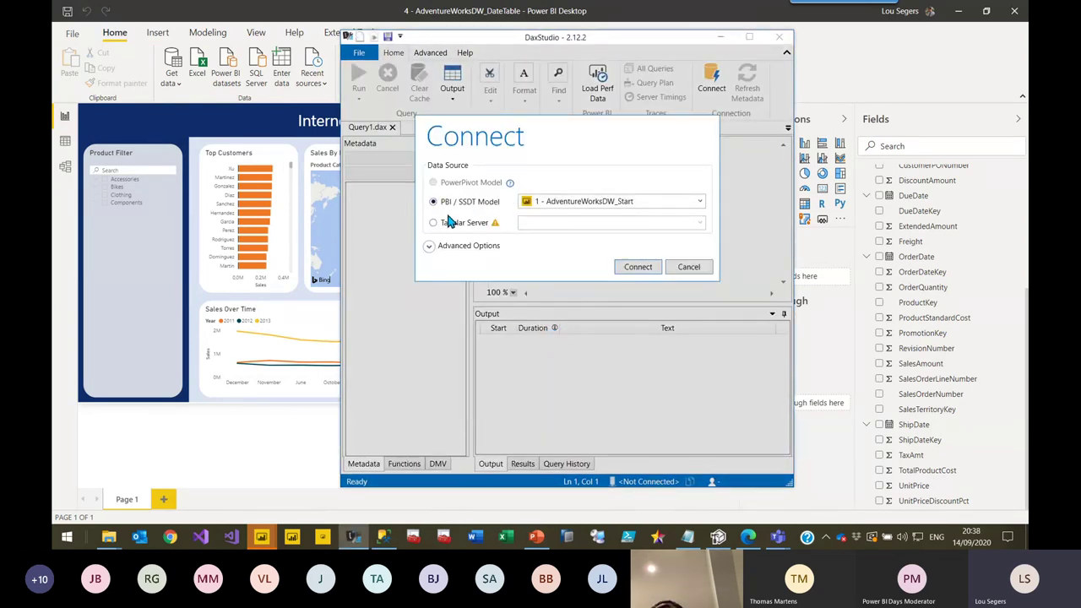
pyautogui.click(549, 204)
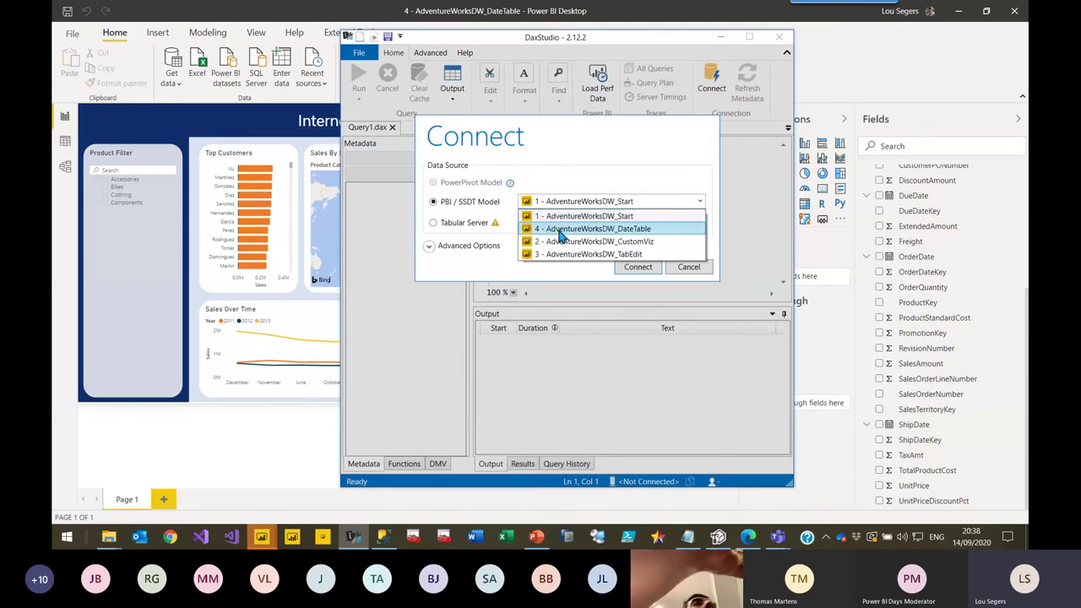
pyautogui.click(559, 230)
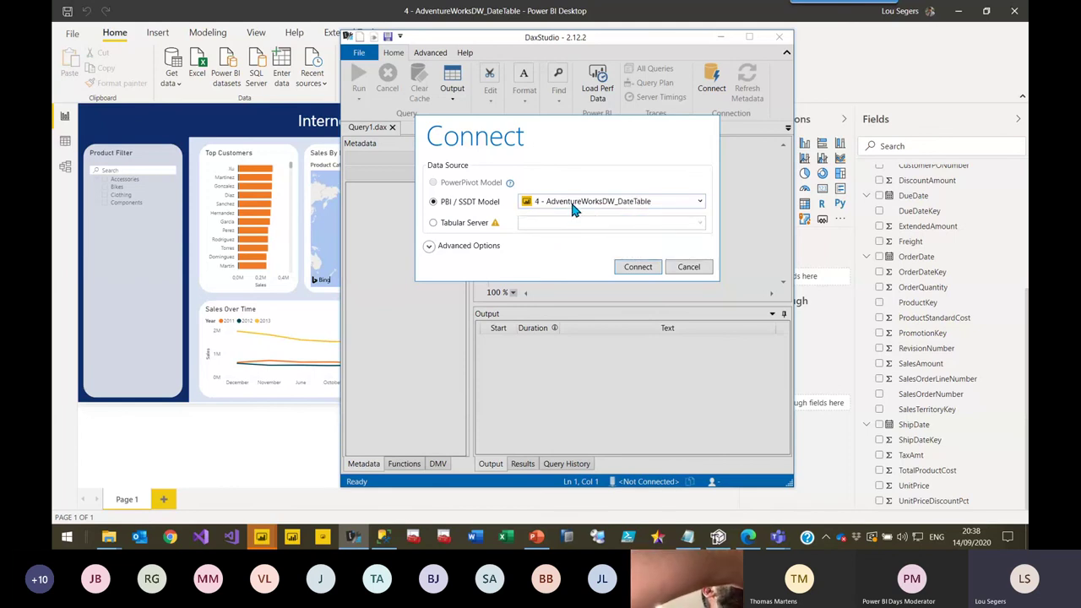
pyautogui.click(638, 267)
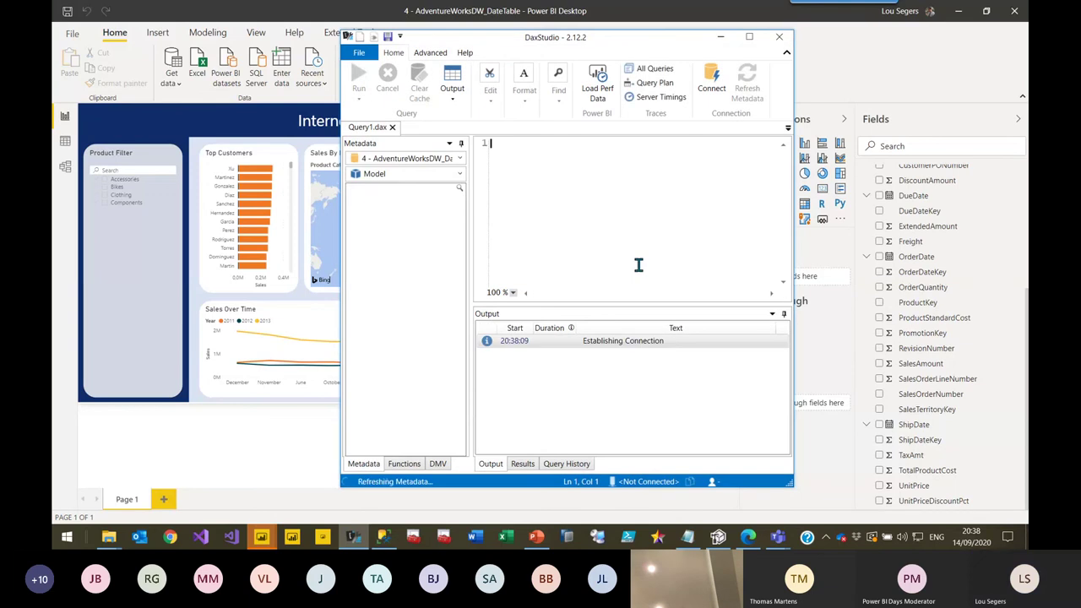
# Step: Widen the DAX Studio window and its metadata list, and look through the LocalDateTable entries in the model
pyautogui.moveTo(343, 272); pyautogui.dragTo(168, 269)
pyautogui.moveTo(297, 241); pyautogui.dragTo(360, 244)
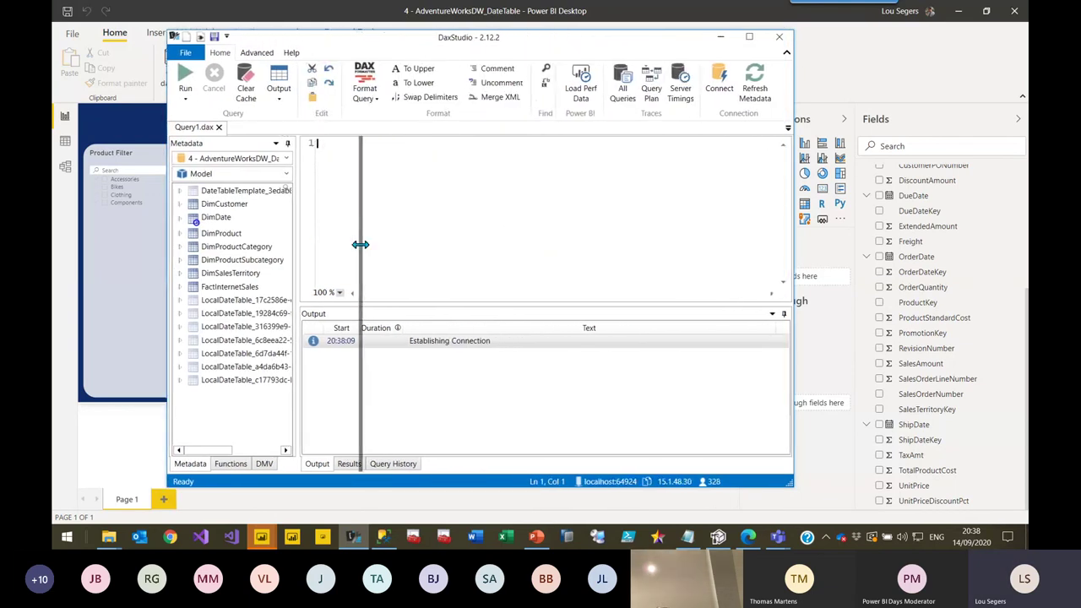
pyautogui.click(235, 302)
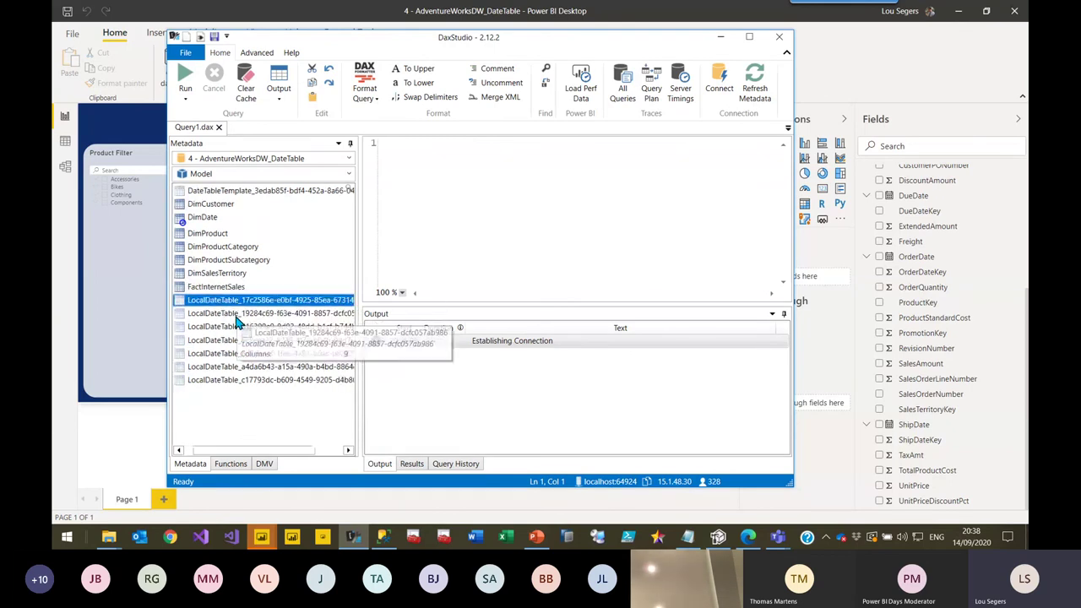
pyautogui.click(234, 313)
pyautogui.click(228, 342)
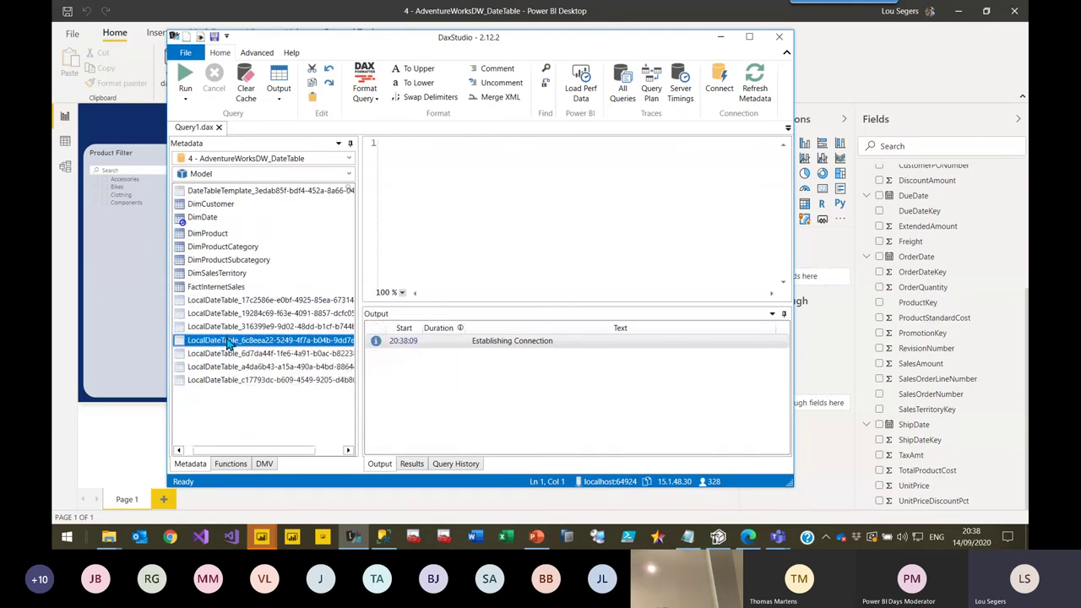
pyautogui.click(226, 354)
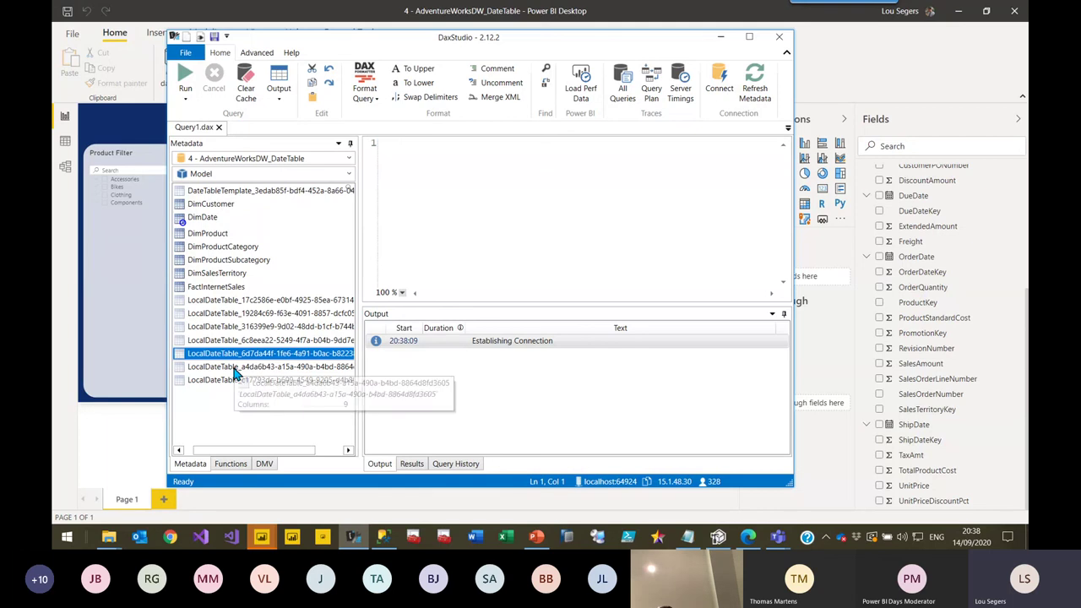
pyautogui.click(236, 369)
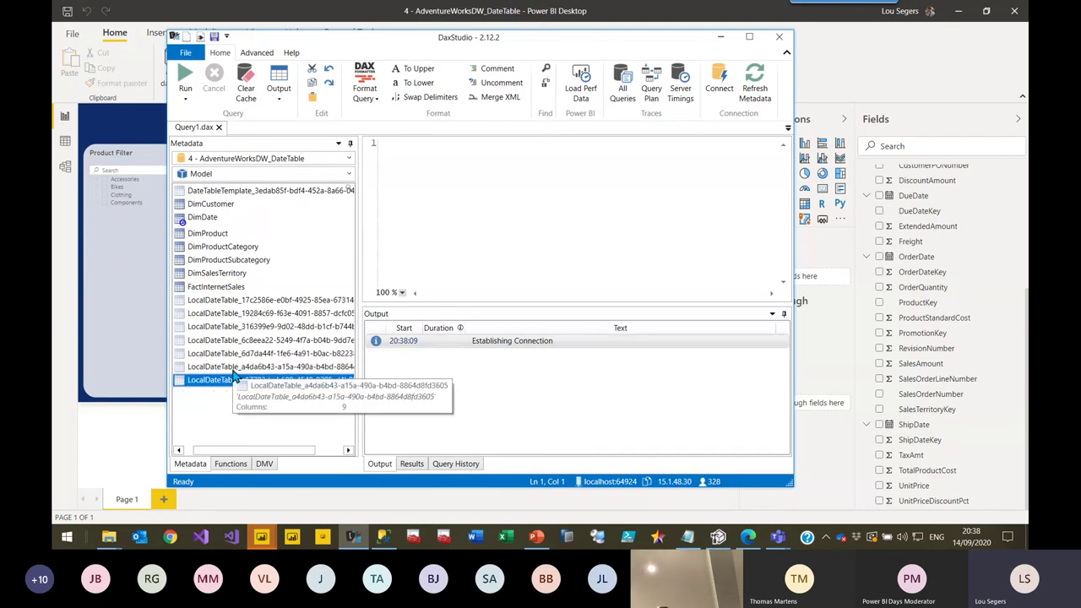
pyautogui.click(239, 342)
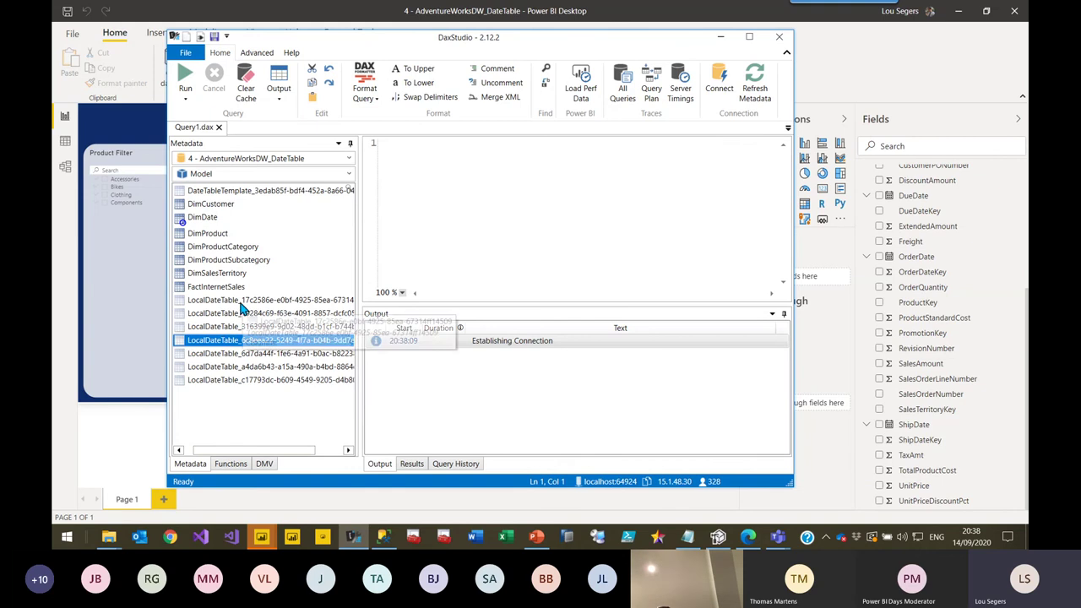
pyautogui.click(242, 304)
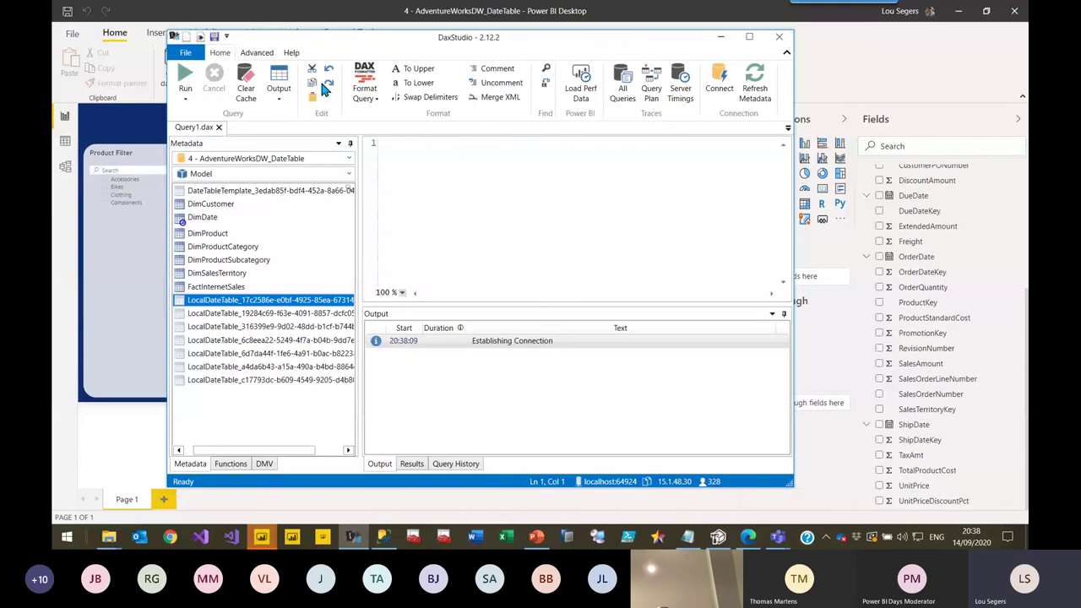
# Step: Generate the VertiPaq Analyzer metrics for the model and widen the window to show more metric columns
pyautogui.click(258, 52)
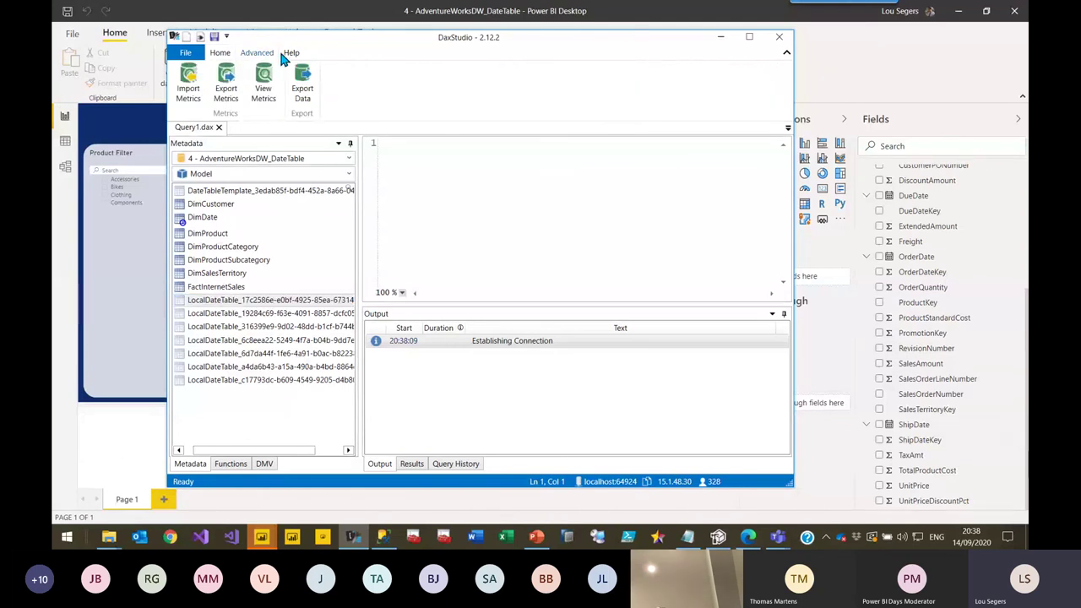
pyautogui.click(262, 93)
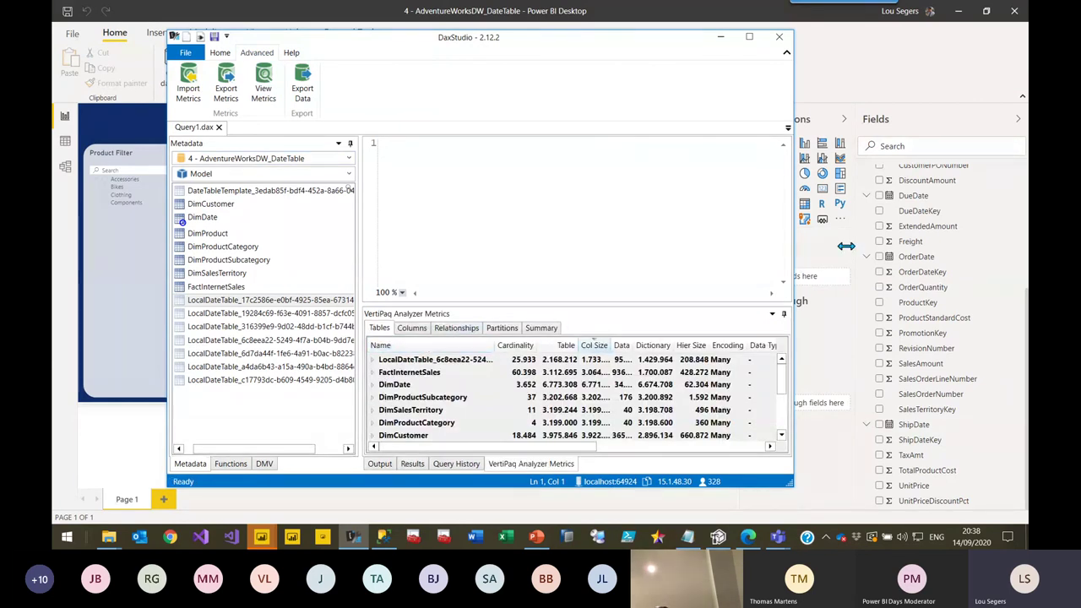
pyautogui.moveTo(793, 257); pyautogui.dragTo(1017, 267)
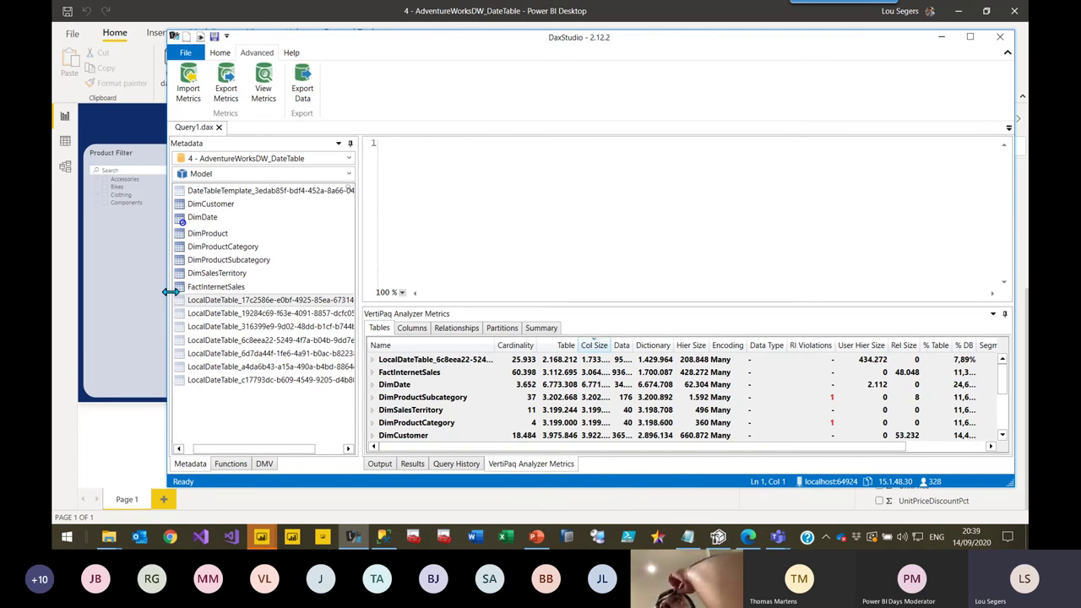
pyautogui.moveTo(168, 287); pyautogui.dragTo(119, 288)
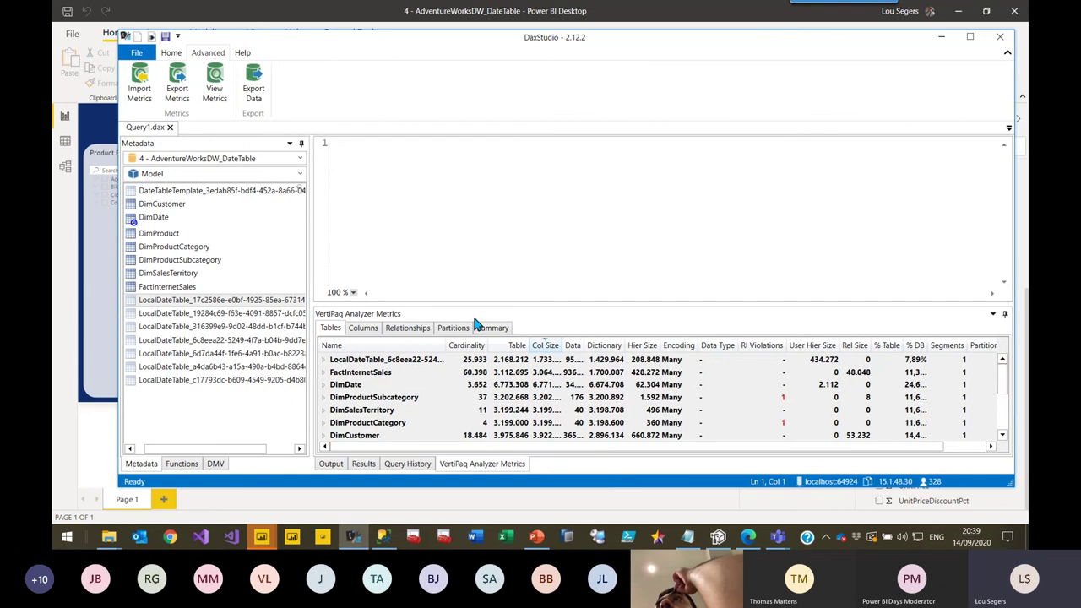
# Step: Expand and collapse FactInternetSales in the table metrics, widen the % DB column and compare the database share of each table, including the LocalDateTables
pyautogui.doubleClick(471, 372)
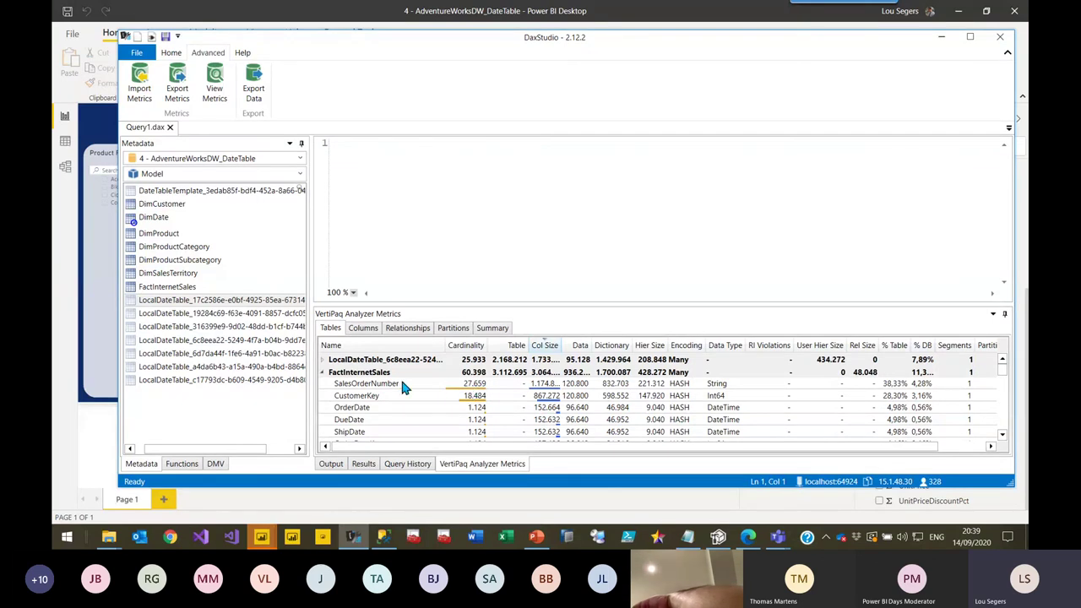
pyautogui.doubleClick(376, 375)
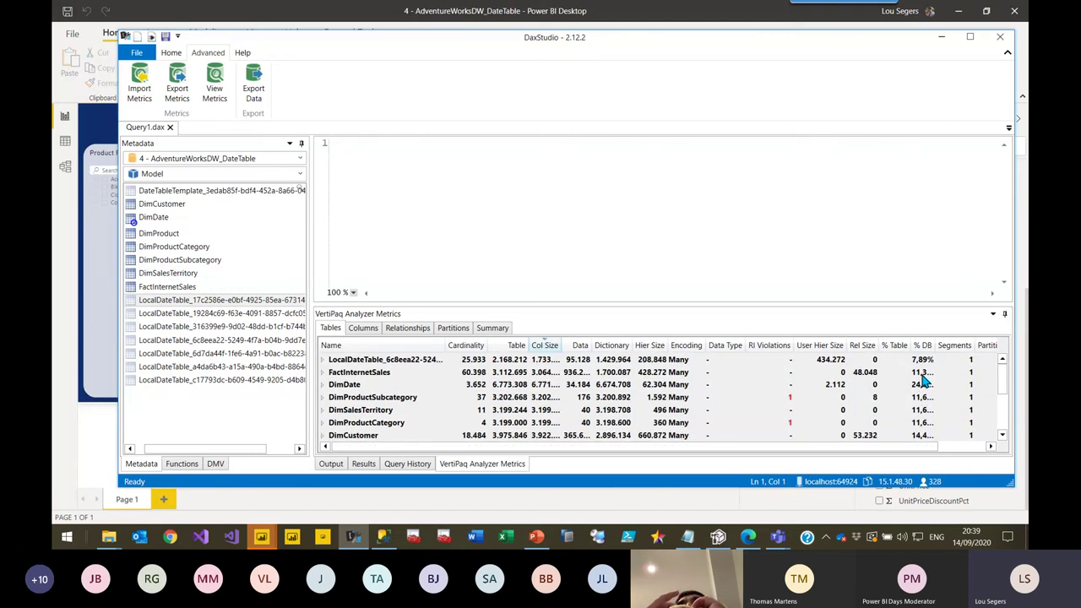
pyautogui.moveTo(936, 349); pyautogui.dragTo(950, 351)
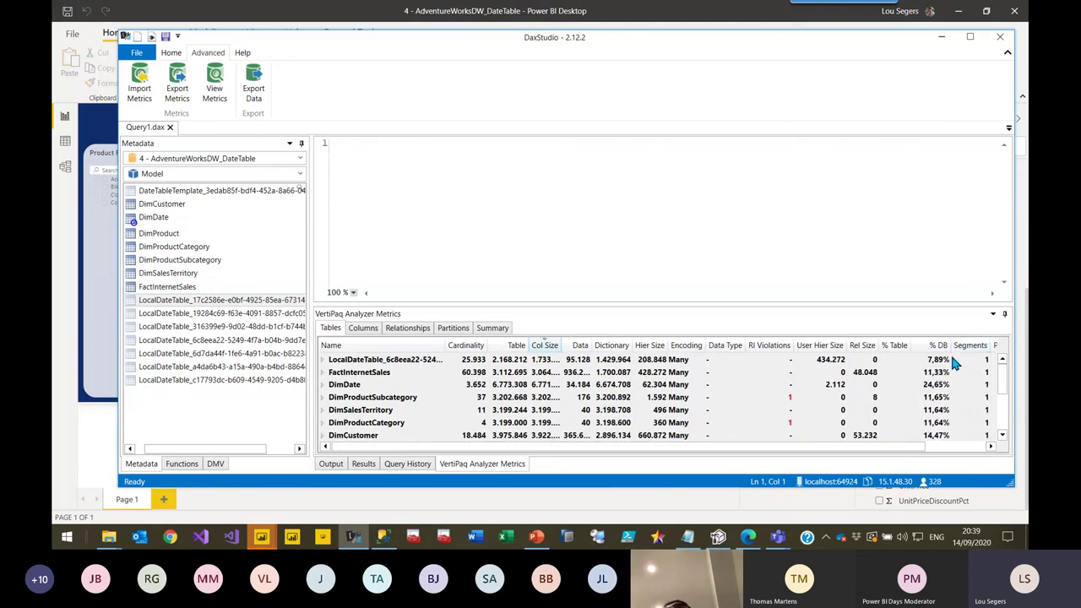
pyautogui.scroll(-1, 953, 389)
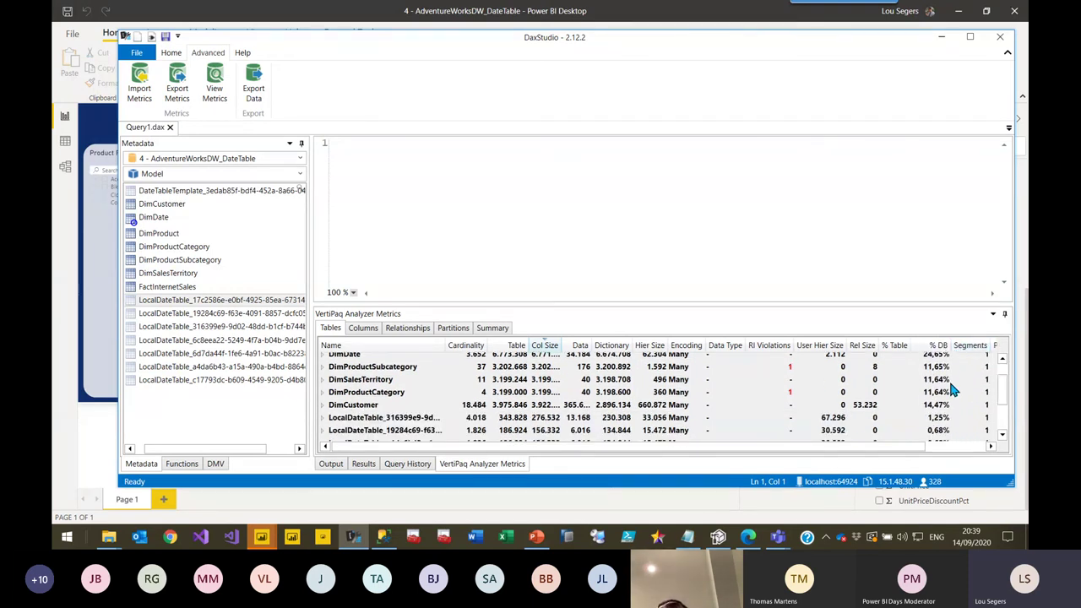
pyautogui.scroll(-2, 951, 380)
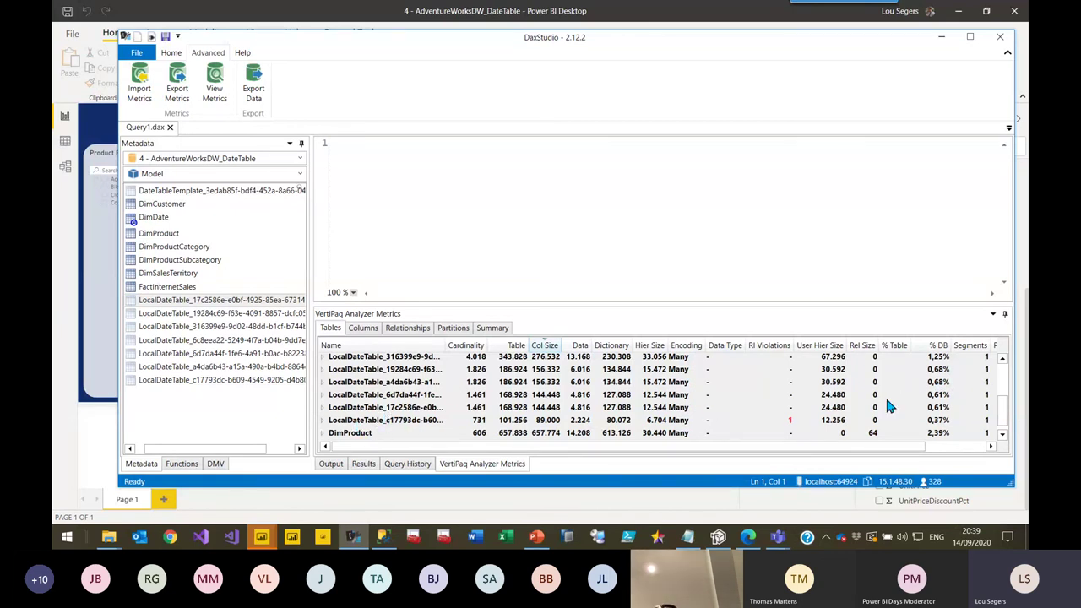
pyautogui.scroll(1, 933, 413)
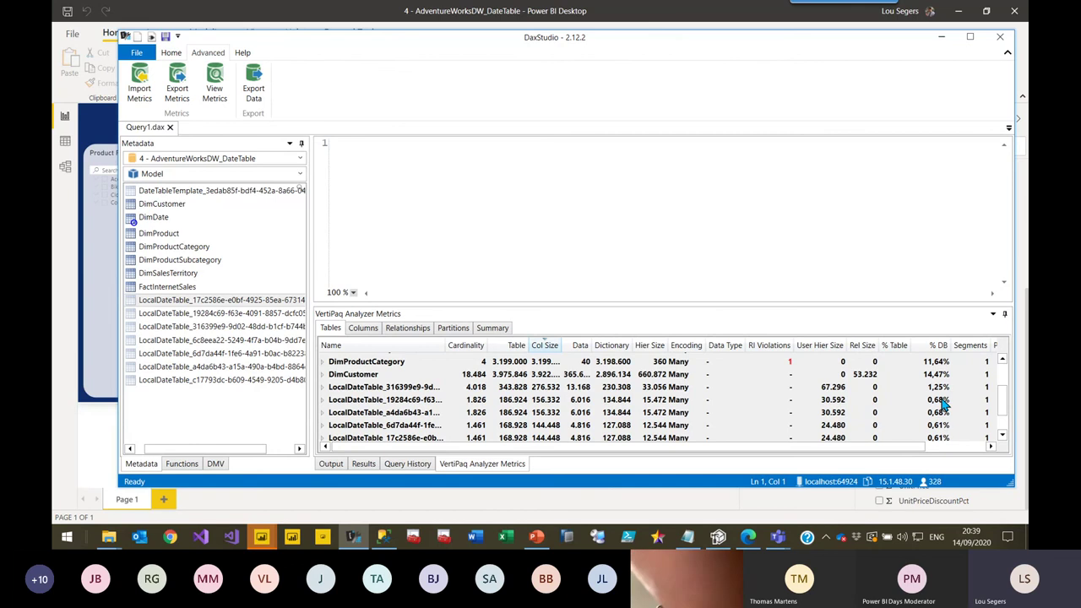
pyautogui.scroll(-1, 939, 405)
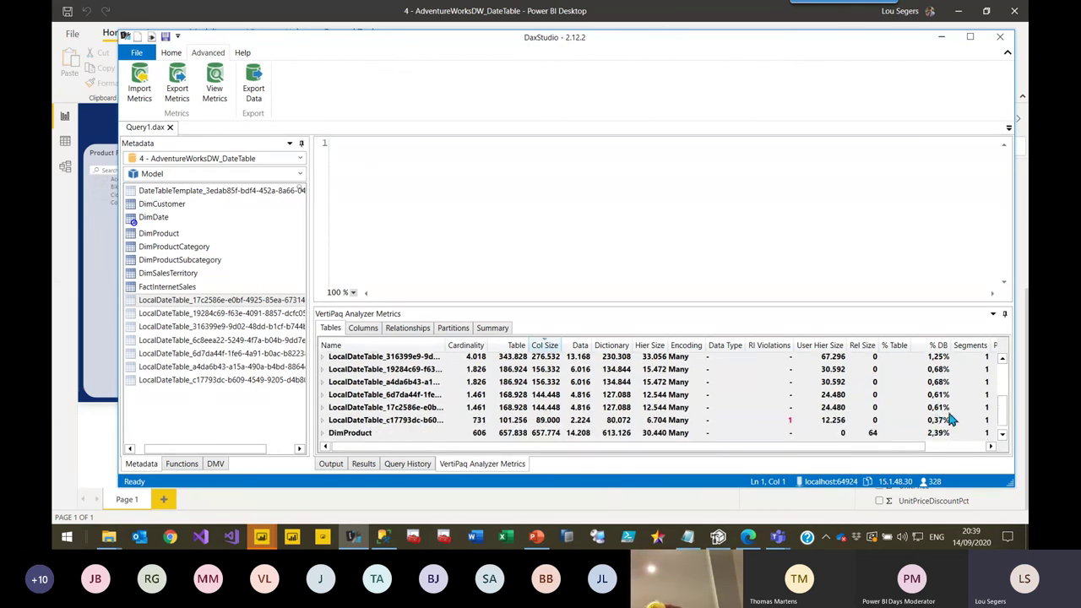
pyautogui.scroll(1, 421, 404)
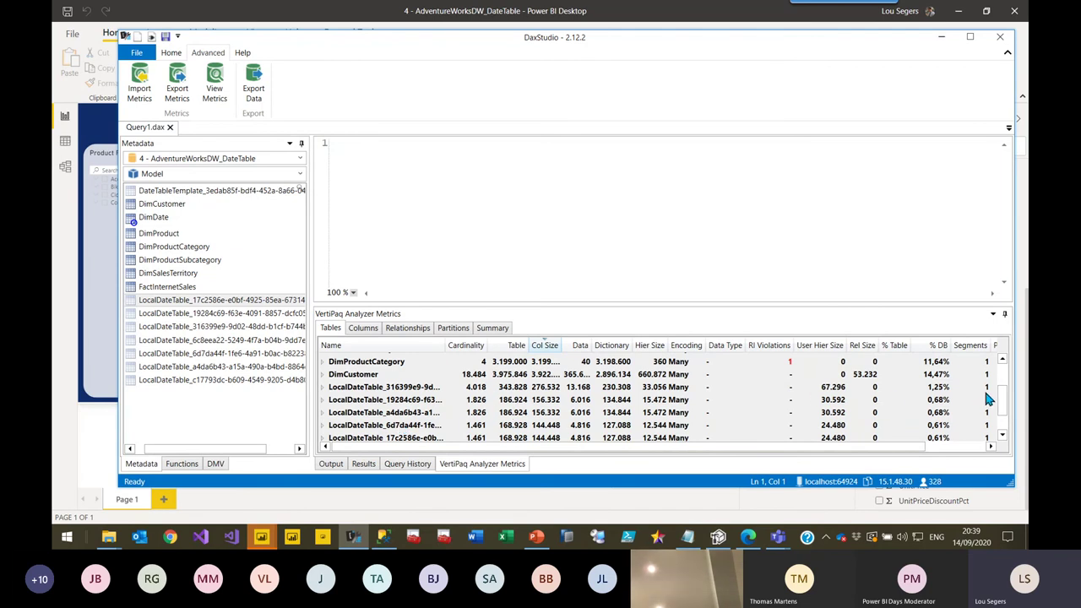
pyautogui.scroll(2, 1002, 389)
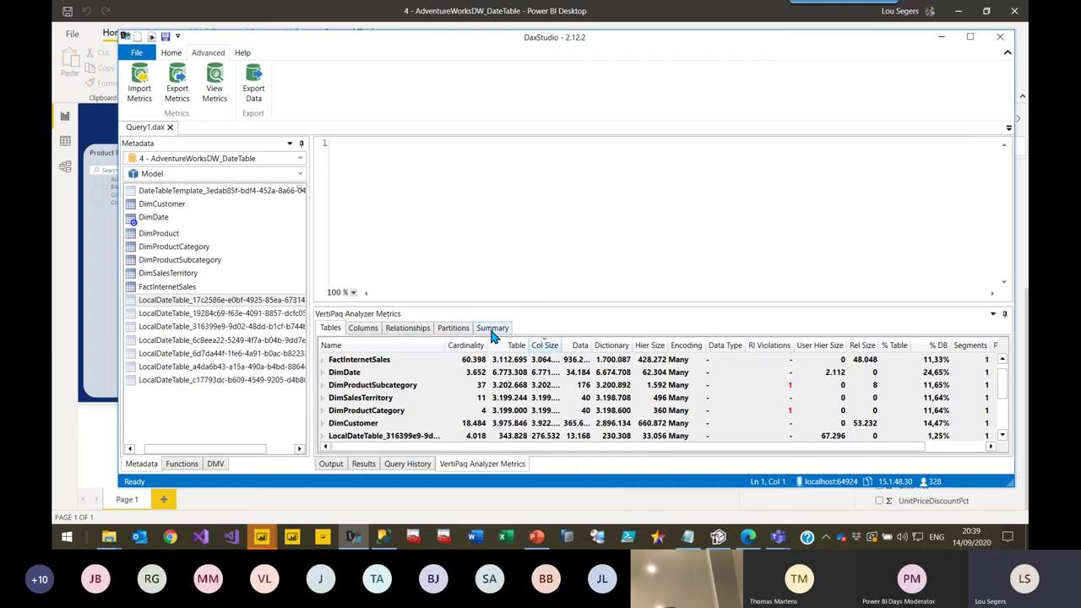
# Step: Look through the column, relationship and partition metrics, and examine the model's total size in the summary
pyautogui.click(374, 329)
pyautogui.click(404, 331)
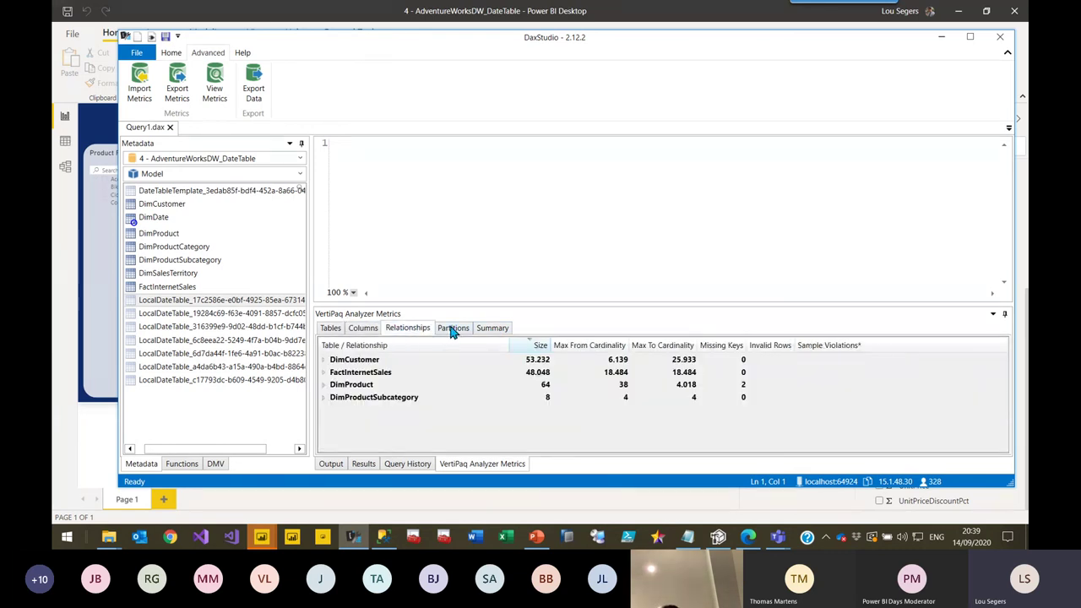
pyautogui.click(455, 330)
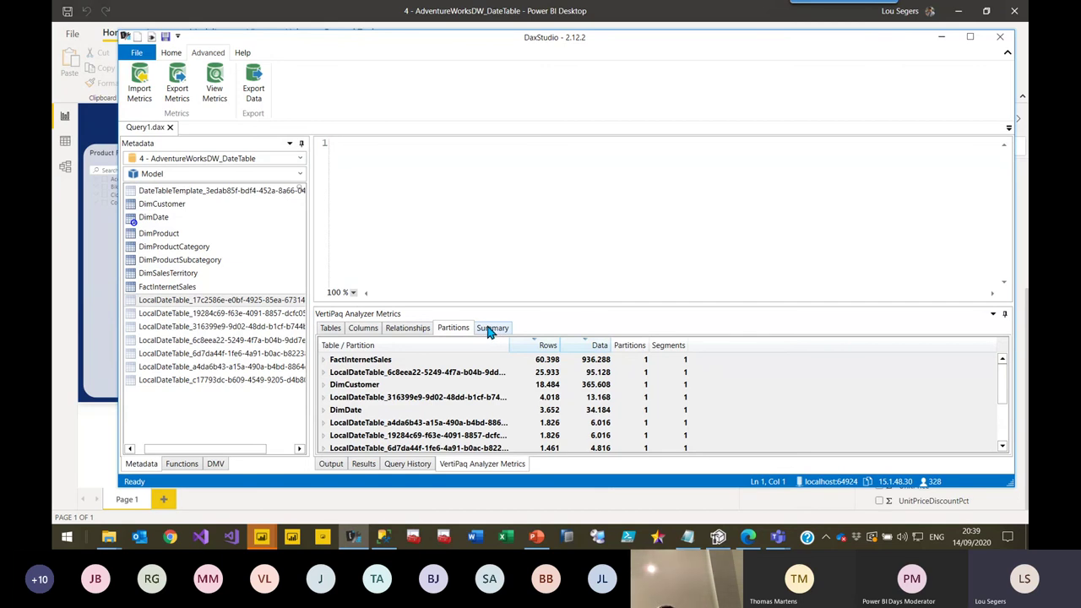
pyautogui.click(490, 331)
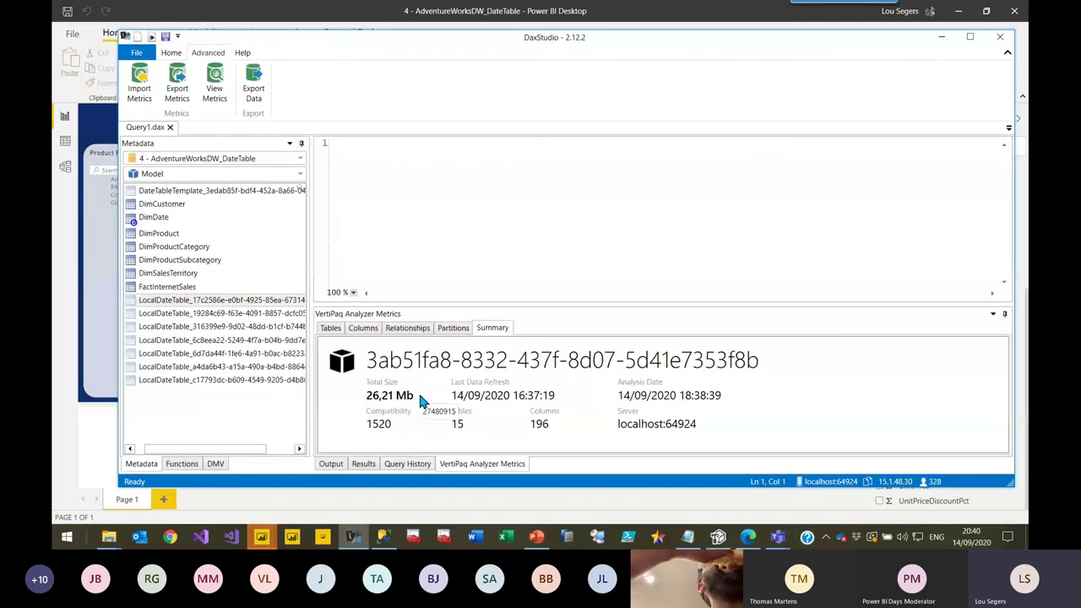
pyautogui.moveTo(371, 402)
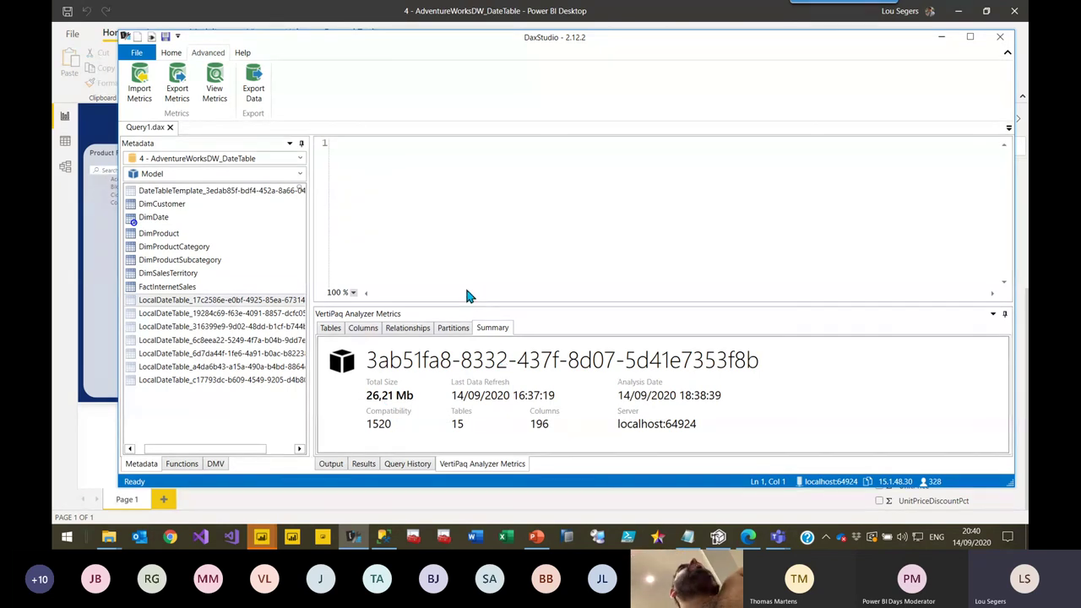
# Step: Minimize DAX Studio and disable the Auto date/time option in the current file's data load settings in Power BI Desktop
pyautogui.click(939, 40)
pyautogui.click(72, 36)
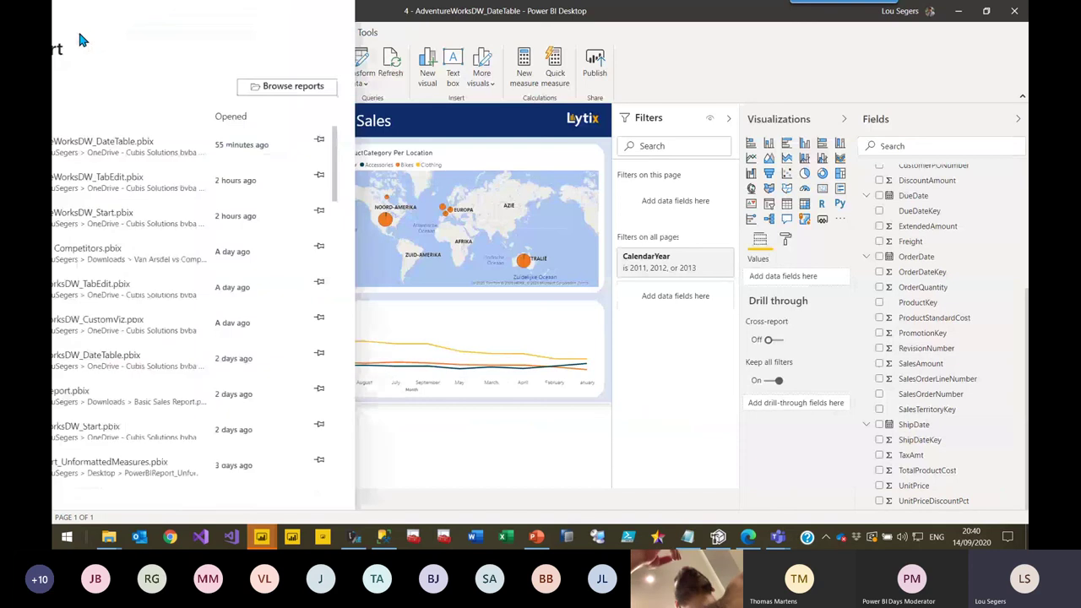
pyautogui.click(86, 242)
pyautogui.click(261, 92)
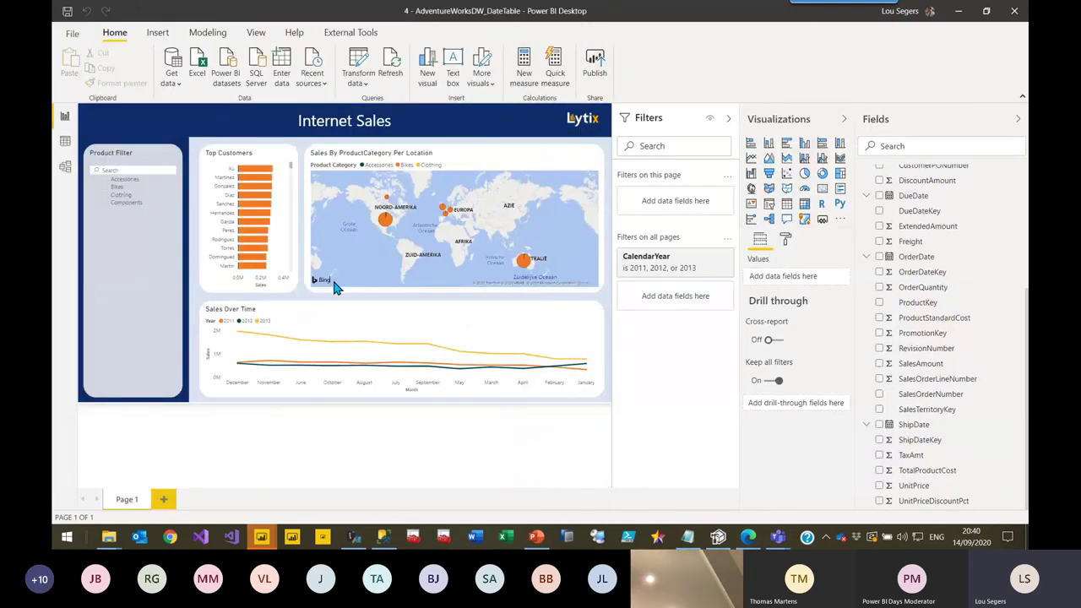
pyautogui.click(368, 373)
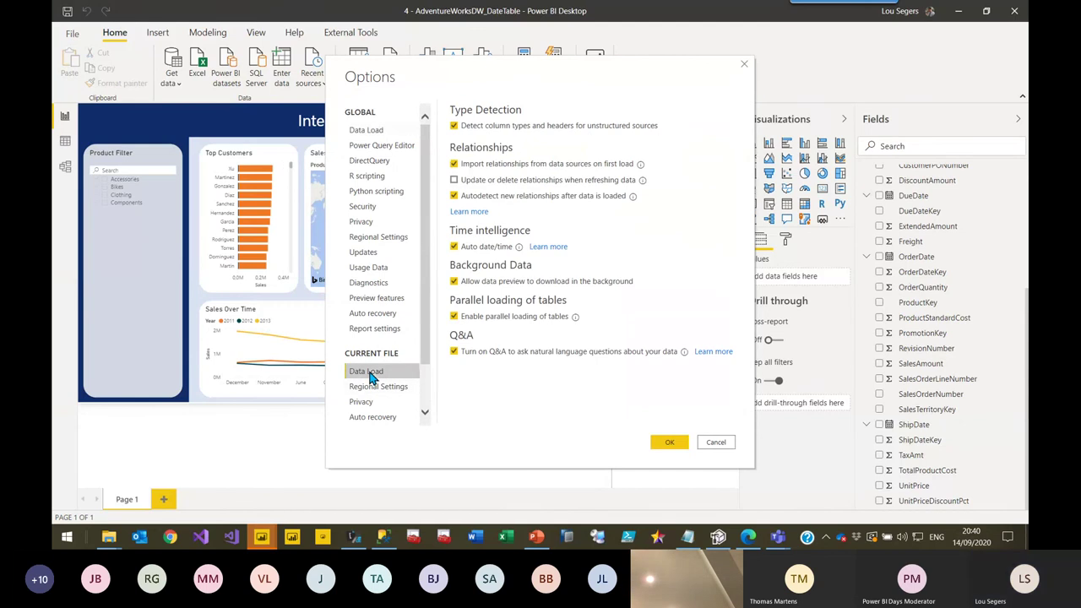
pyautogui.click(454, 246)
pyautogui.click(673, 444)
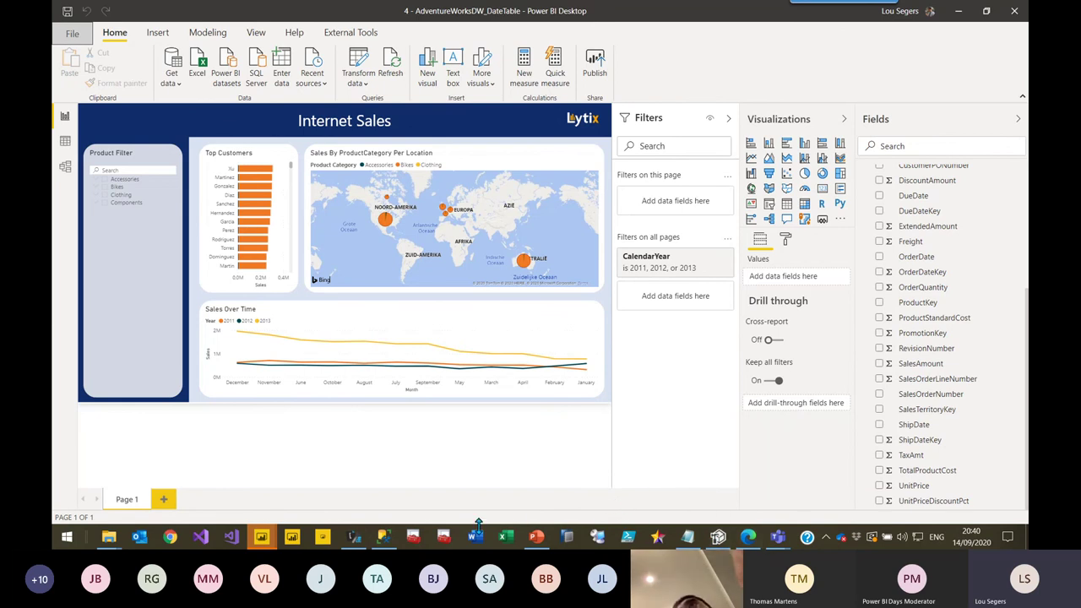
# Step: Switch to DAX Studio to check the model's table list for local date tables, and return to Power BI Desktop
pyautogui.click(353, 539)
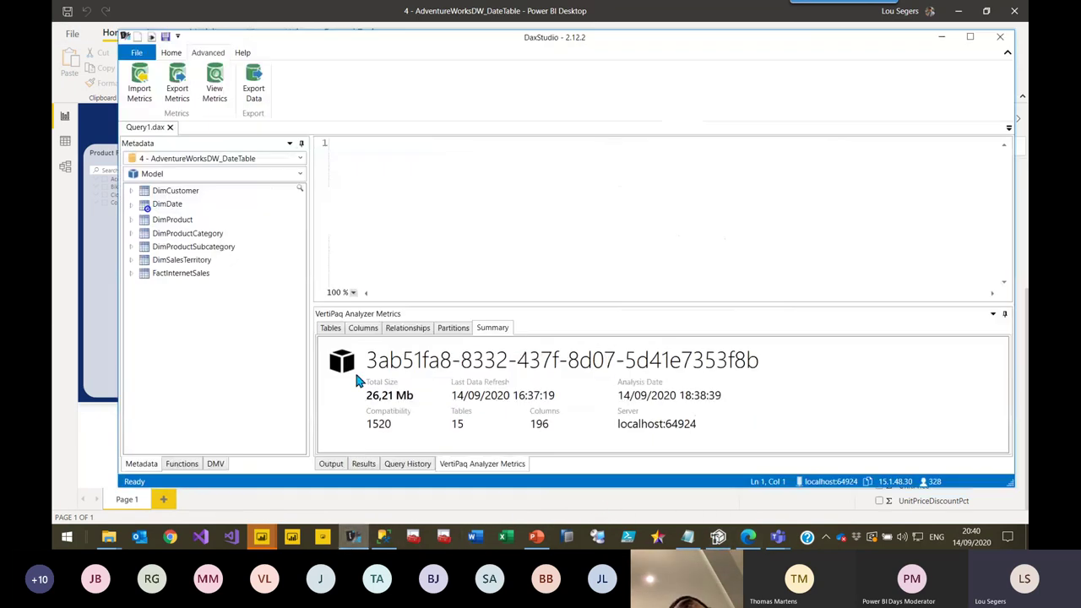
pyautogui.click(170, 52)
pyautogui.click(224, 17)
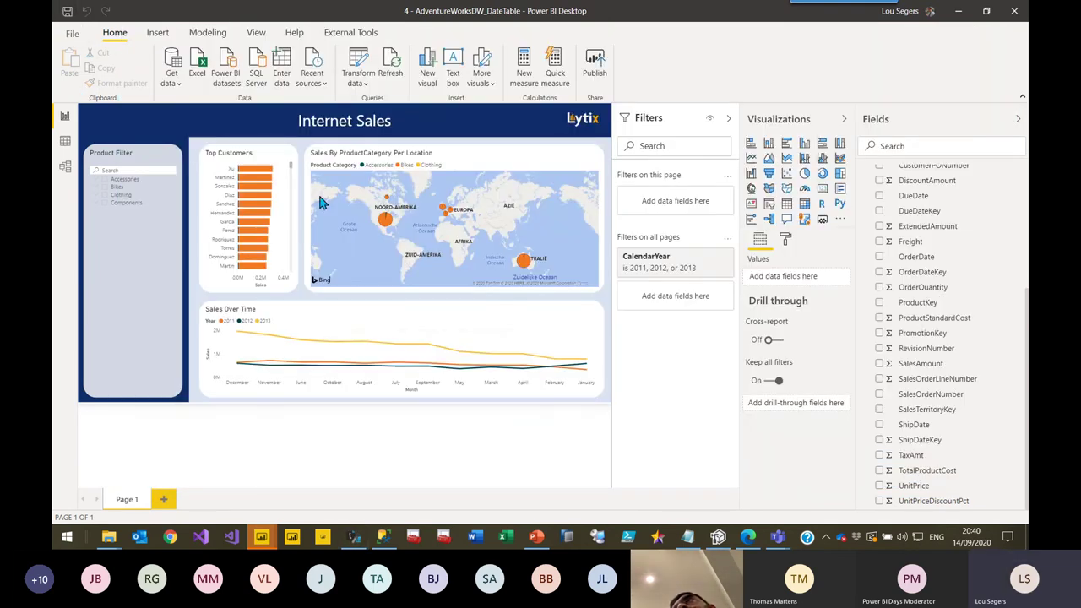
# Step: In DAX Studio, open a new query connected to the PBI / SSDT model 4 - AdventureWorksDW_DateTable
pyautogui.hotkey('alt', 'Tab')
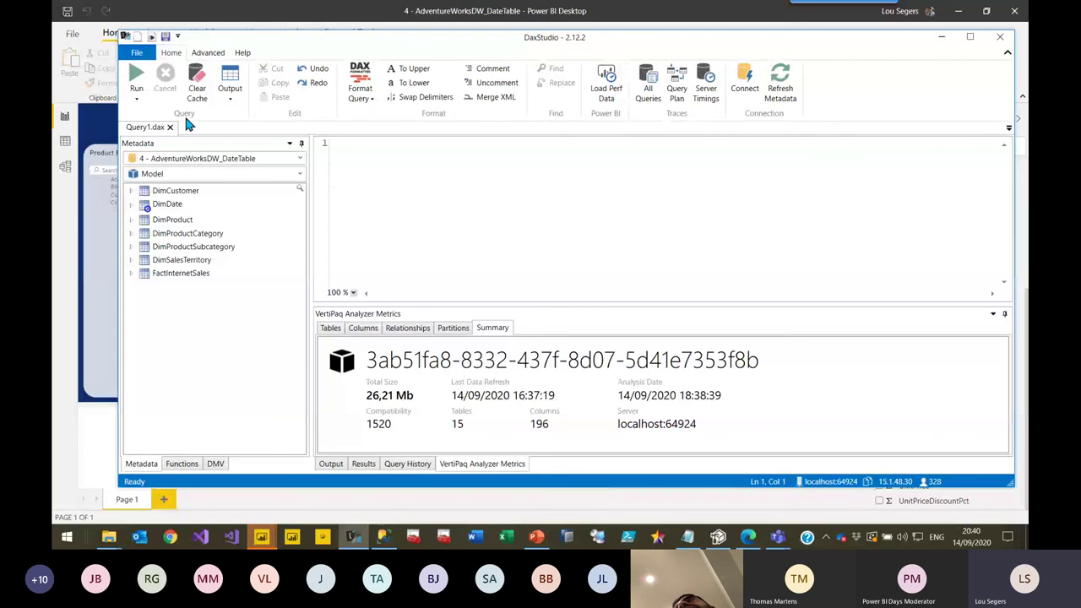
pyautogui.click(152, 54)
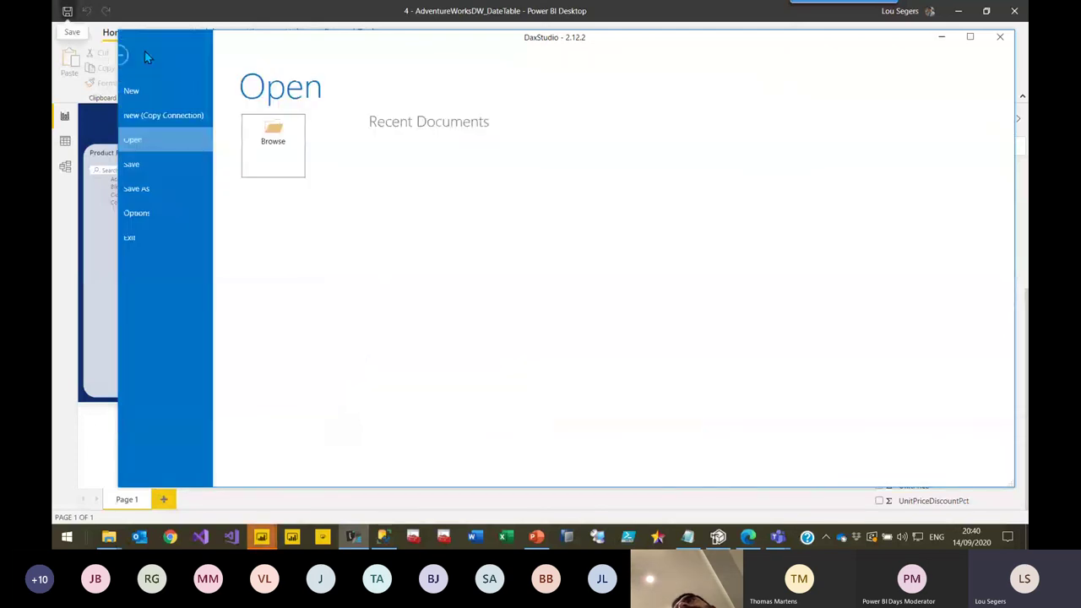
pyautogui.click(157, 90)
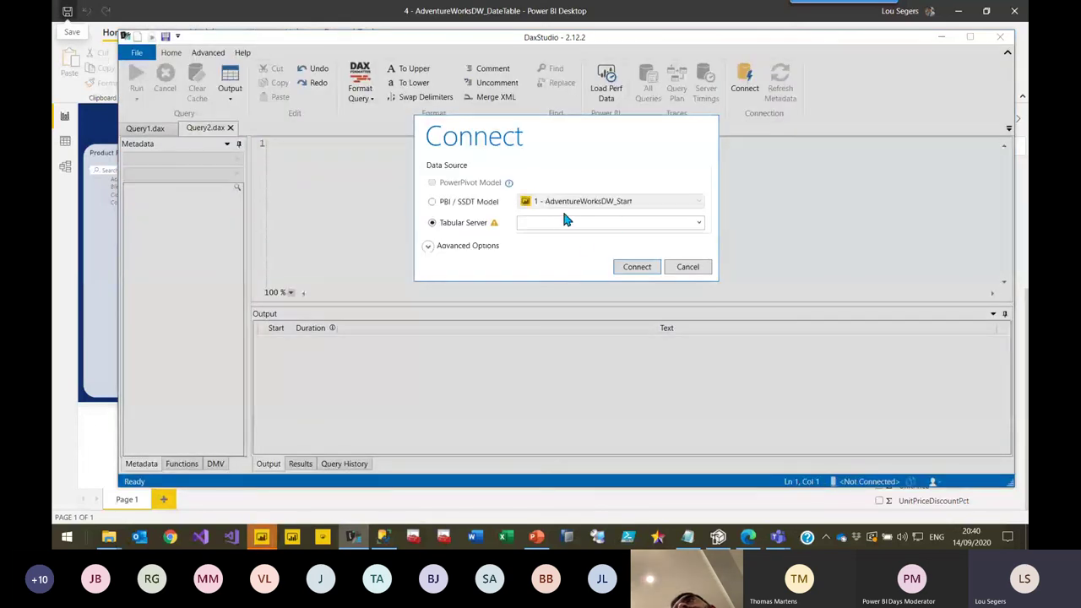
pyautogui.click(467, 206)
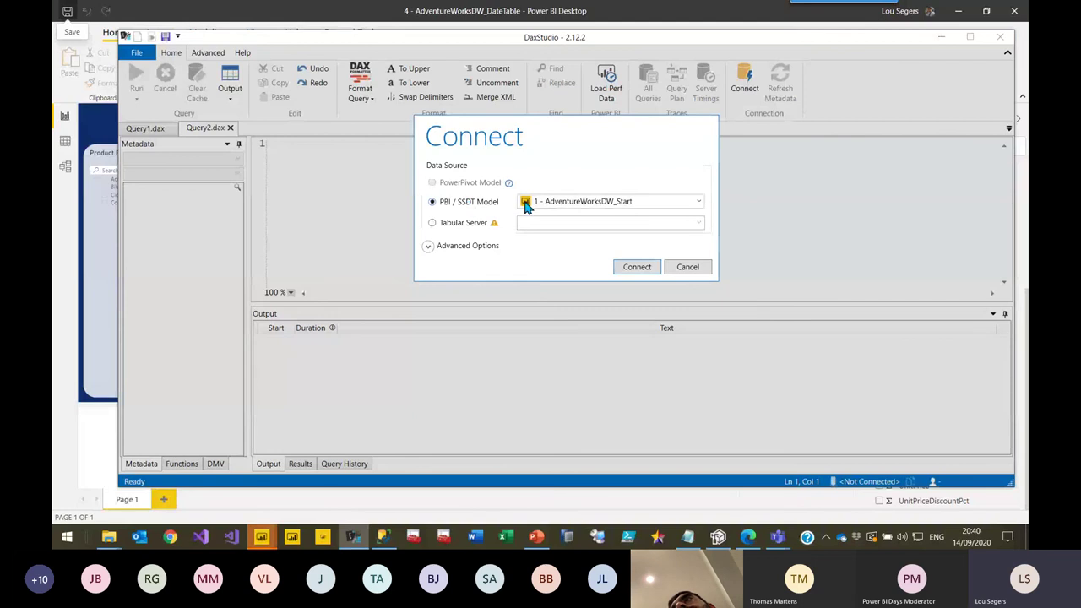
pyautogui.click(527, 201)
pyautogui.click(565, 229)
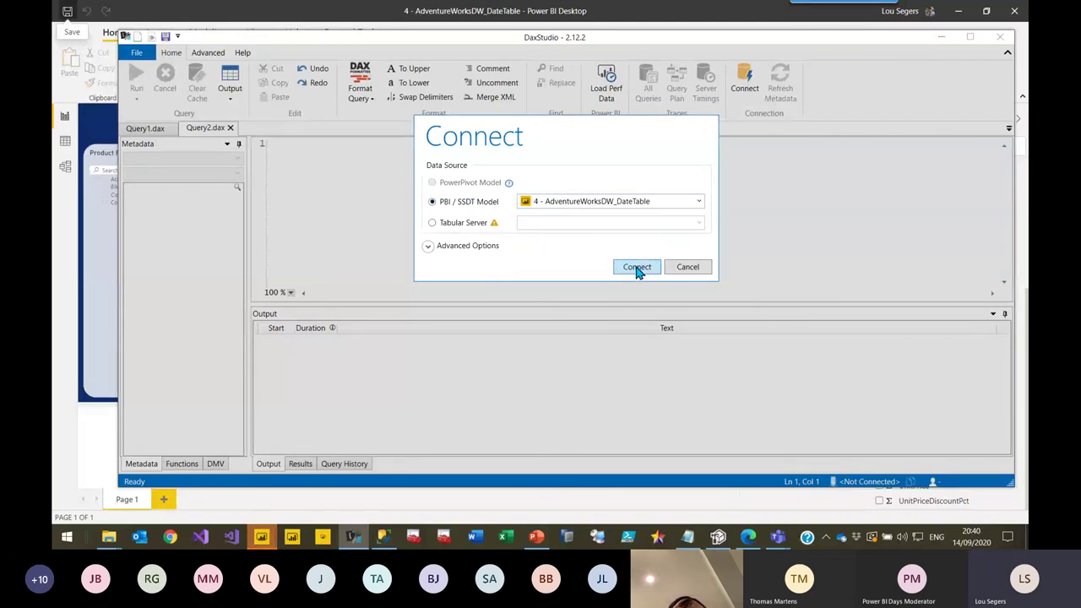
pyautogui.click(638, 267)
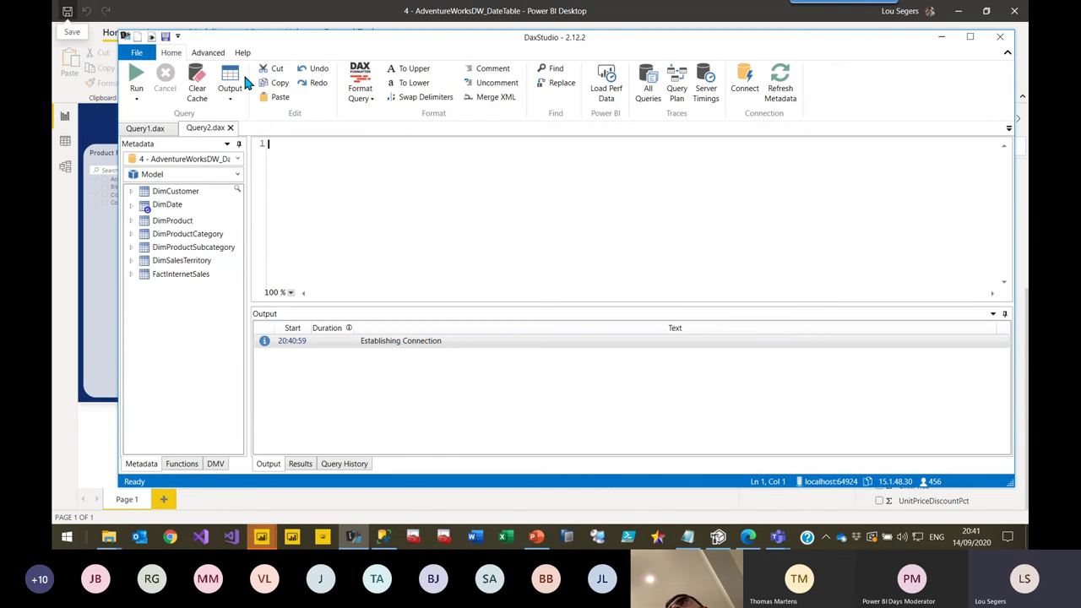
# Step: Generate the VertiPaq Analyzer metrics for the new connection and examine the model's total size, tables and columns in the summary
pyautogui.click(207, 52)
pyautogui.click(215, 95)
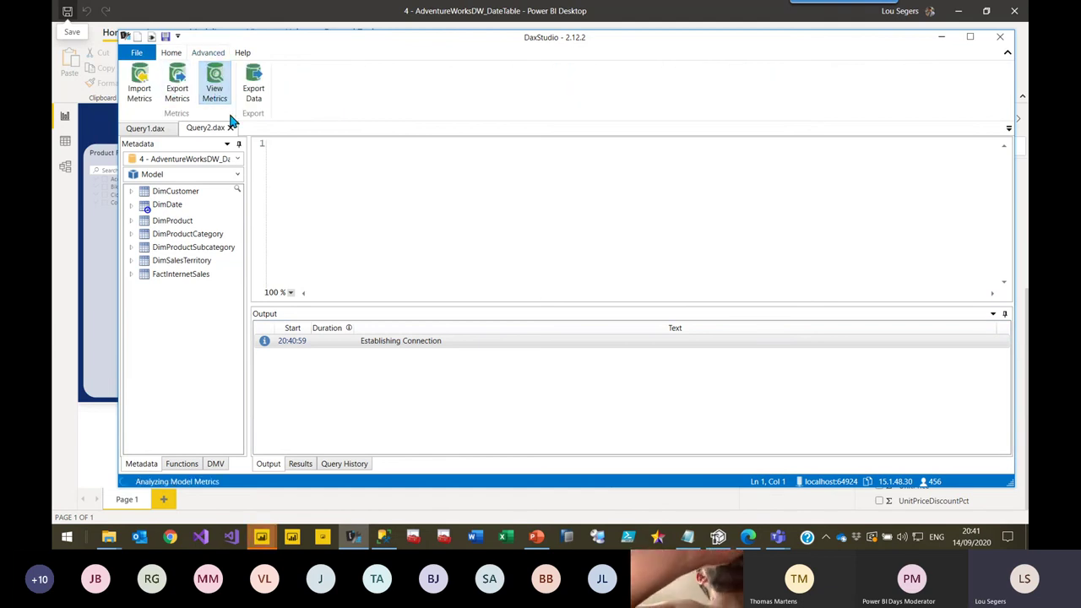
pyautogui.click(423, 331)
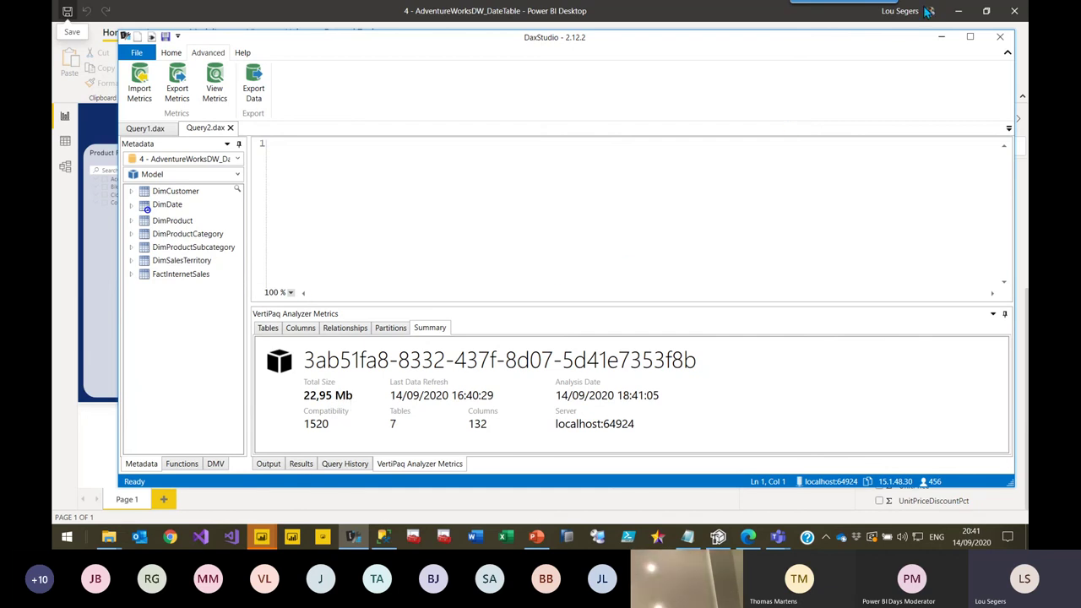
# Step: Minimize DAX Studio and switch to the PowerPoint presentation's slide on date tables
pyautogui.click(943, 38)
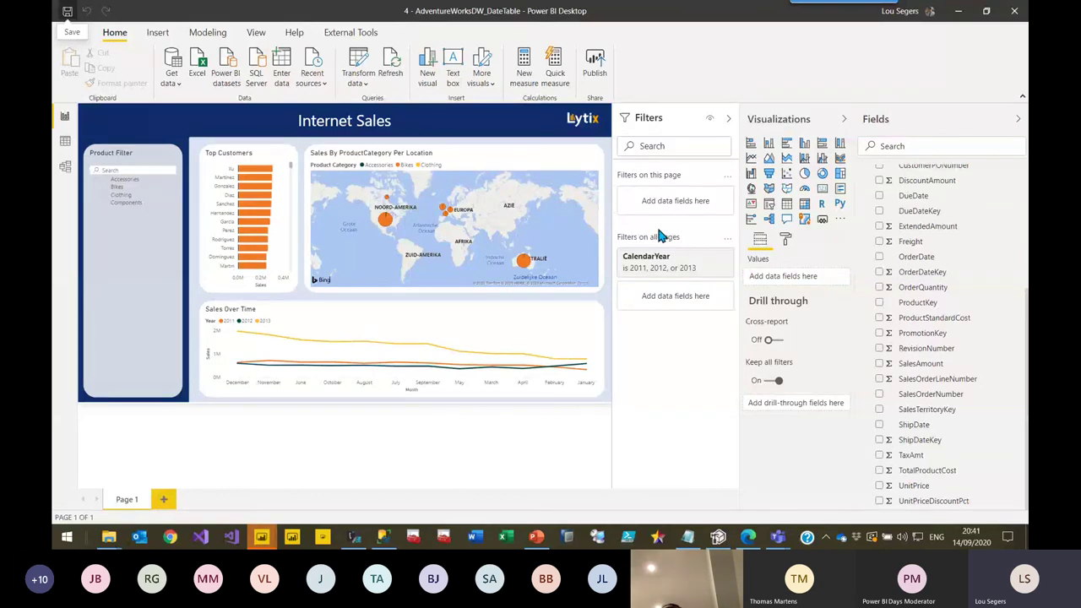
pyautogui.click(536, 537)
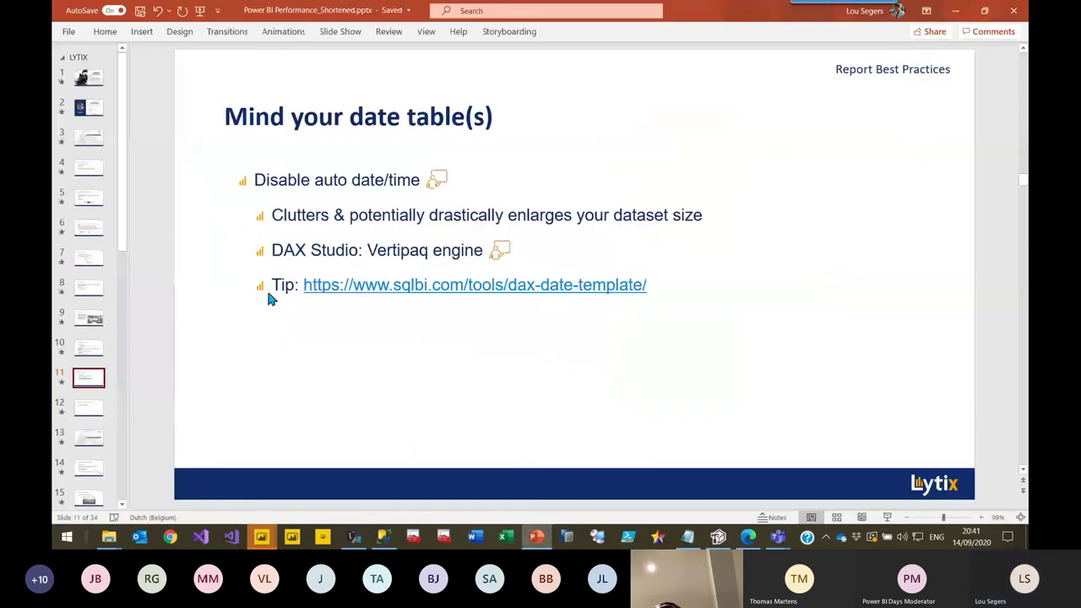